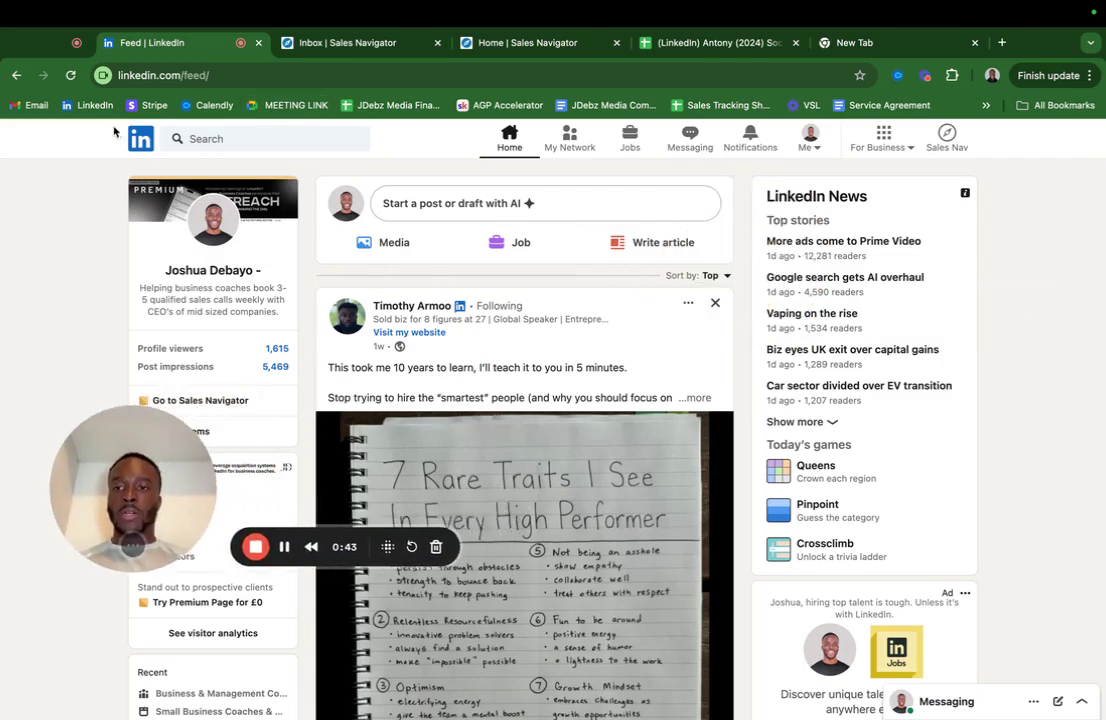
Step: Try the unread filter in the LinkedIn messaging inbox, clear it and collapse the inbox
{"action": "left_click", "coordinate": [910, 701]}
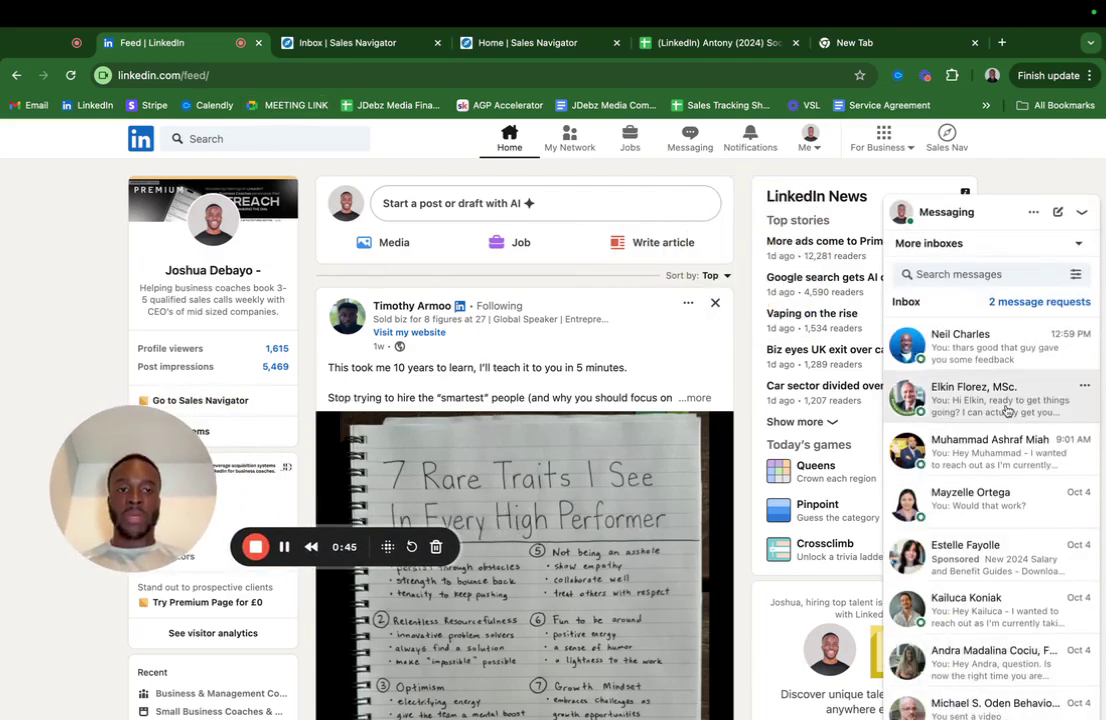
{"action": "left_click", "coordinate": [1076, 242]}
{"action": "left_click", "coordinate": [1008, 309]}
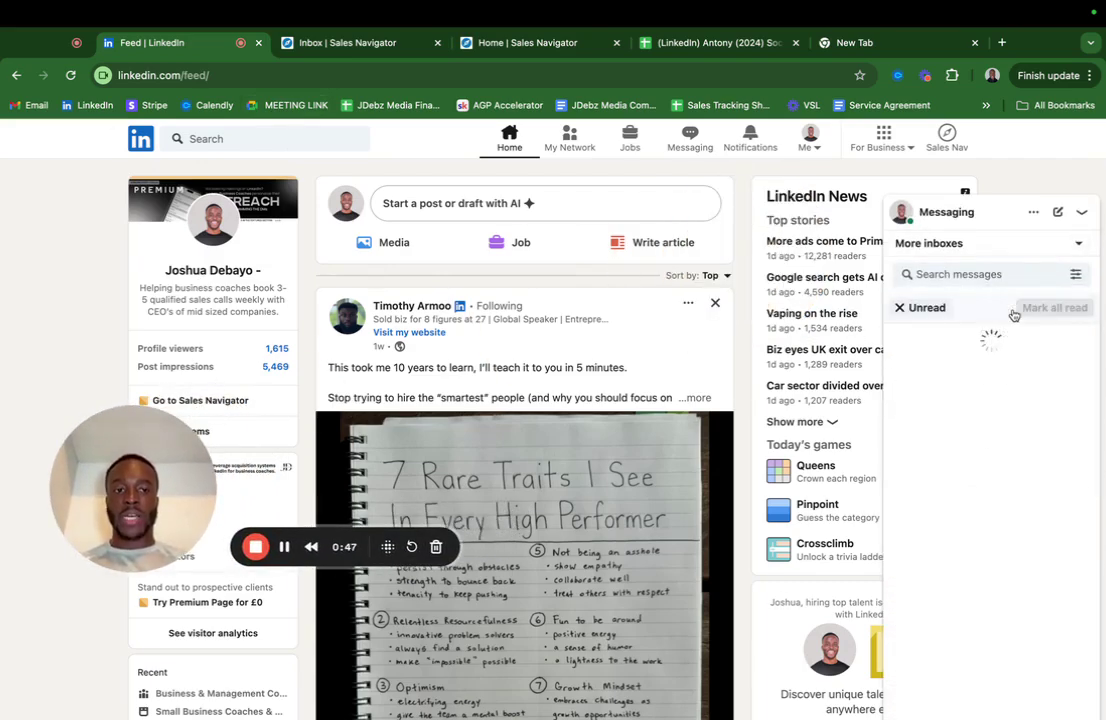
{"action": "left_click", "coordinate": [899, 307]}
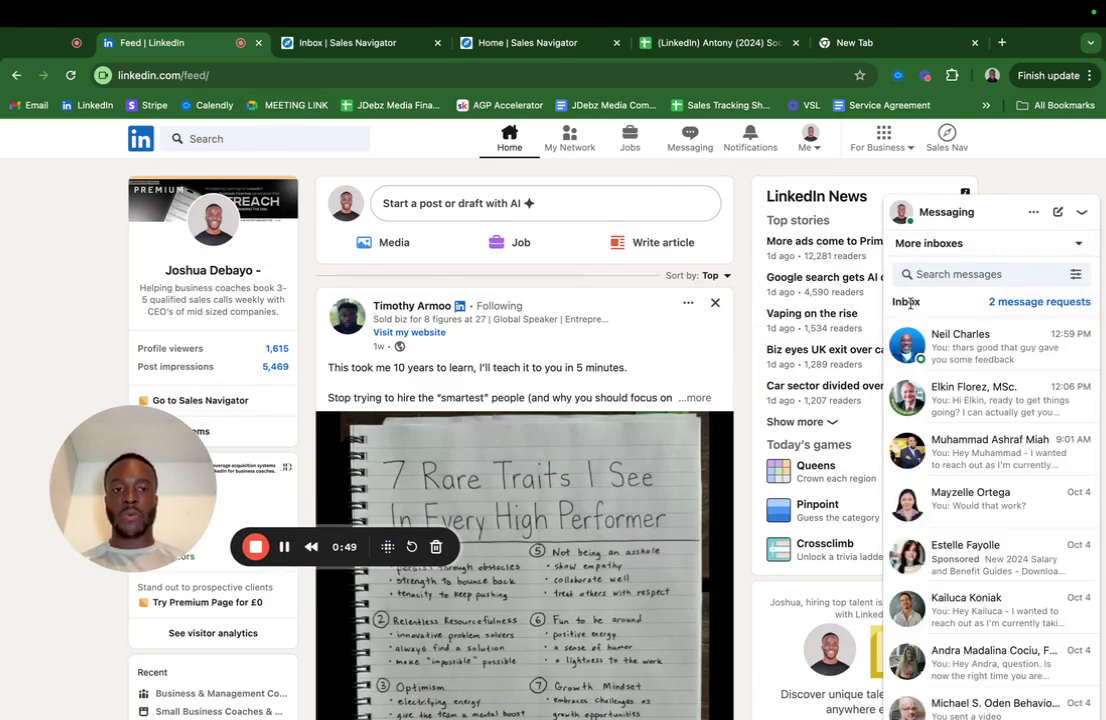
{"action": "left_click", "coordinate": [1081, 212]}
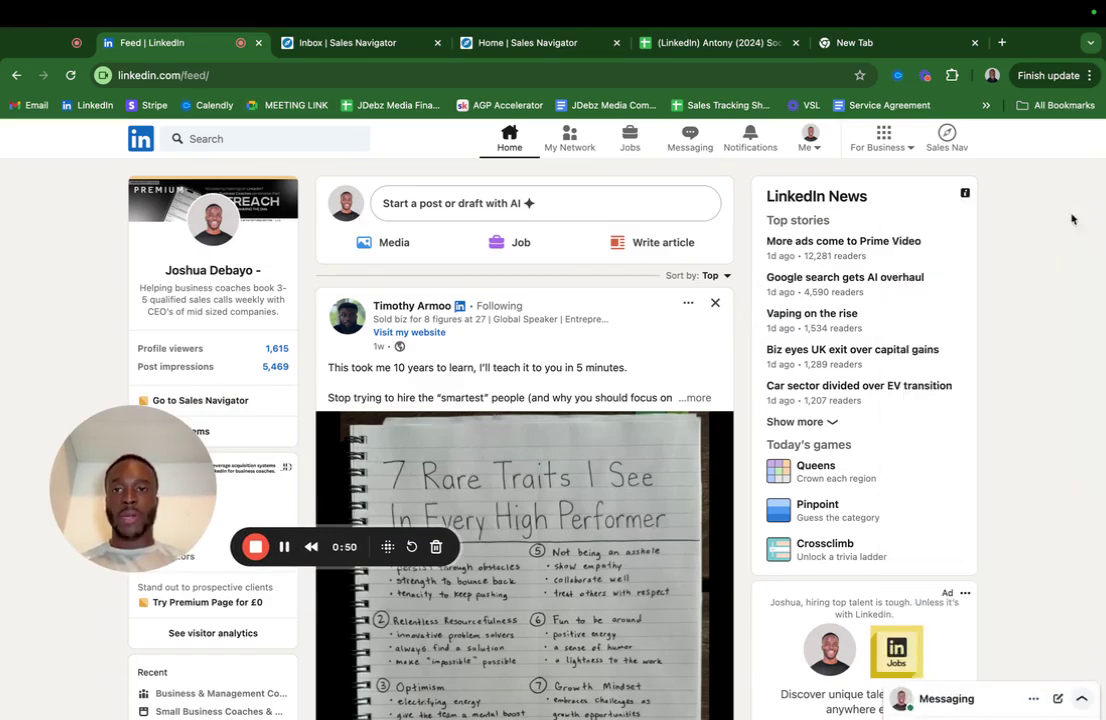
Step: Switch to the Sales Navigator inbox and filter its conversations to Unread
{"action": "left_click", "coordinate": [335, 47]}
{"action": "left_click_drag", "start_coordinate": [130, 485], "coordinate": [845, 258]}
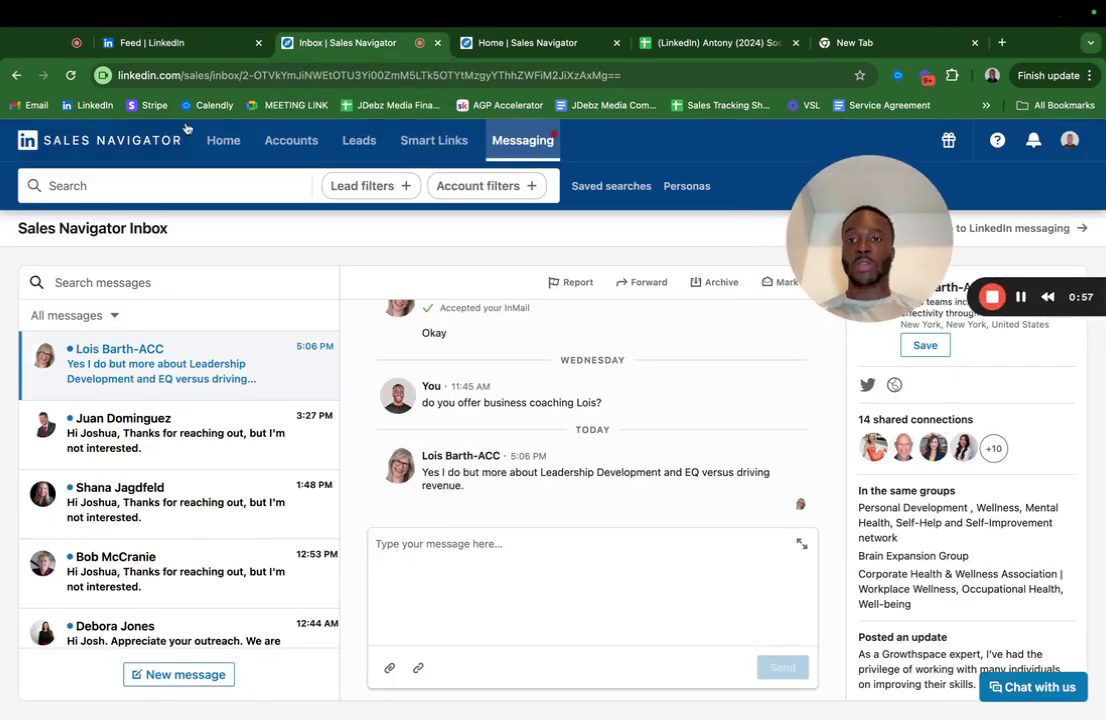
{"action": "left_click", "coordinate": [82, 316]}
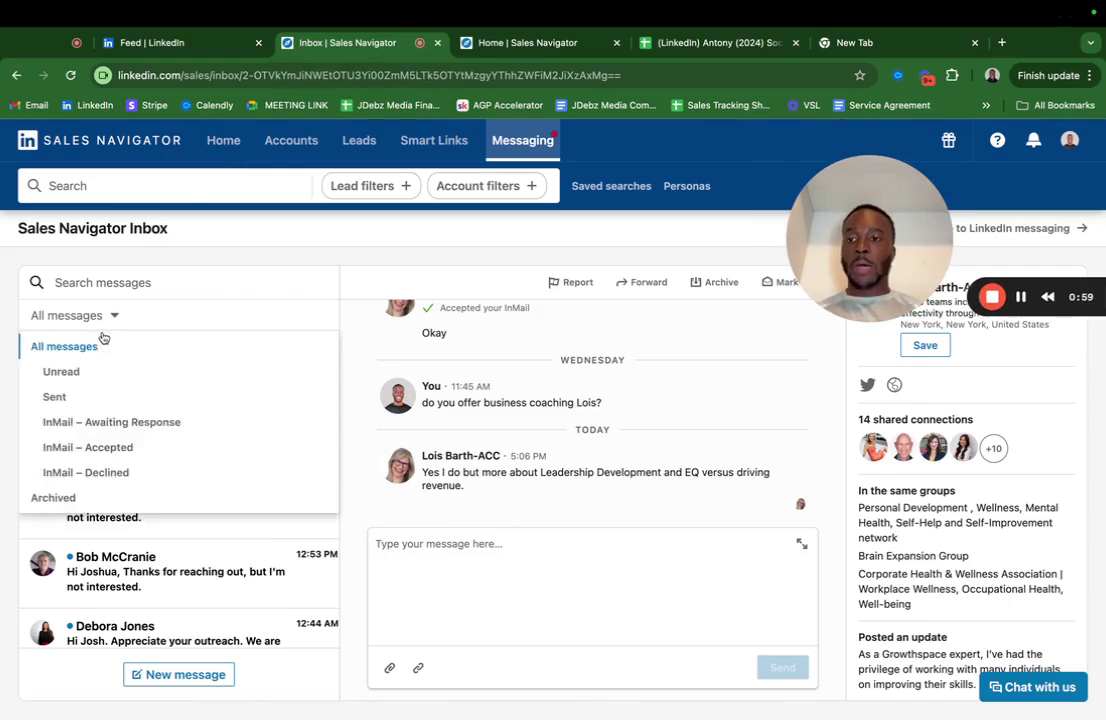
{"action": "left_click", "coordinate": [76, 369]}
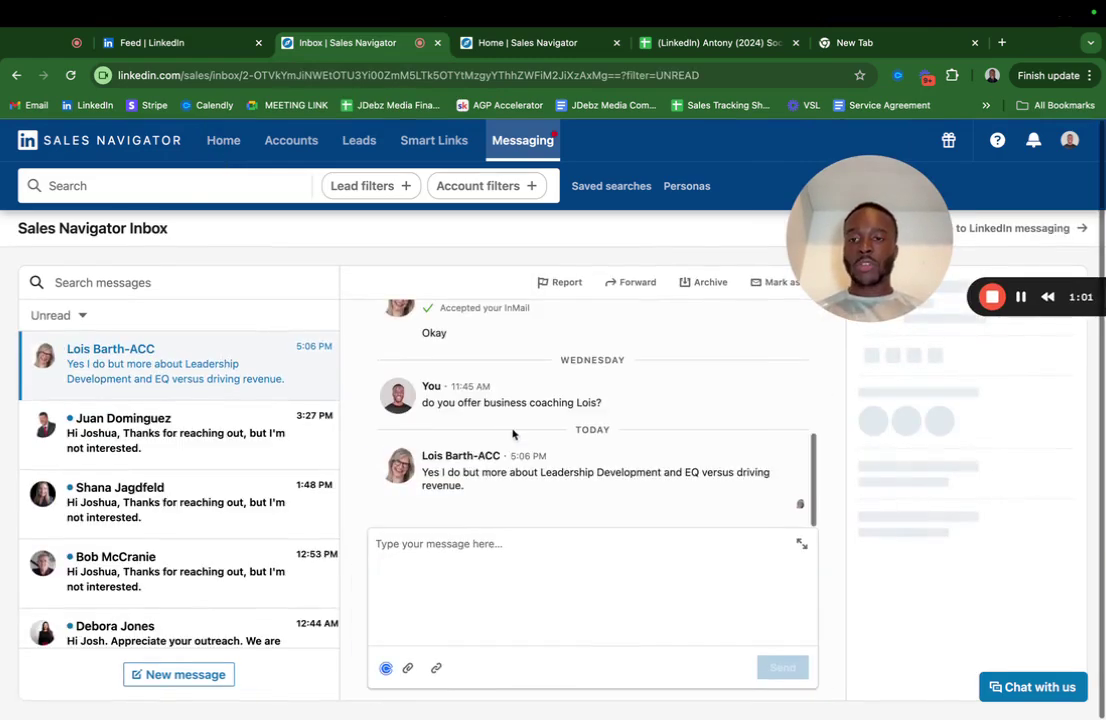
Step: Review the newest unread conversation and send the reply "ok perfect, so are you in a position to take on more clients?"
{"action": "scroll", "coordinate": [505, 420], "scroll_direction": "up", "scroll_amount": 5}
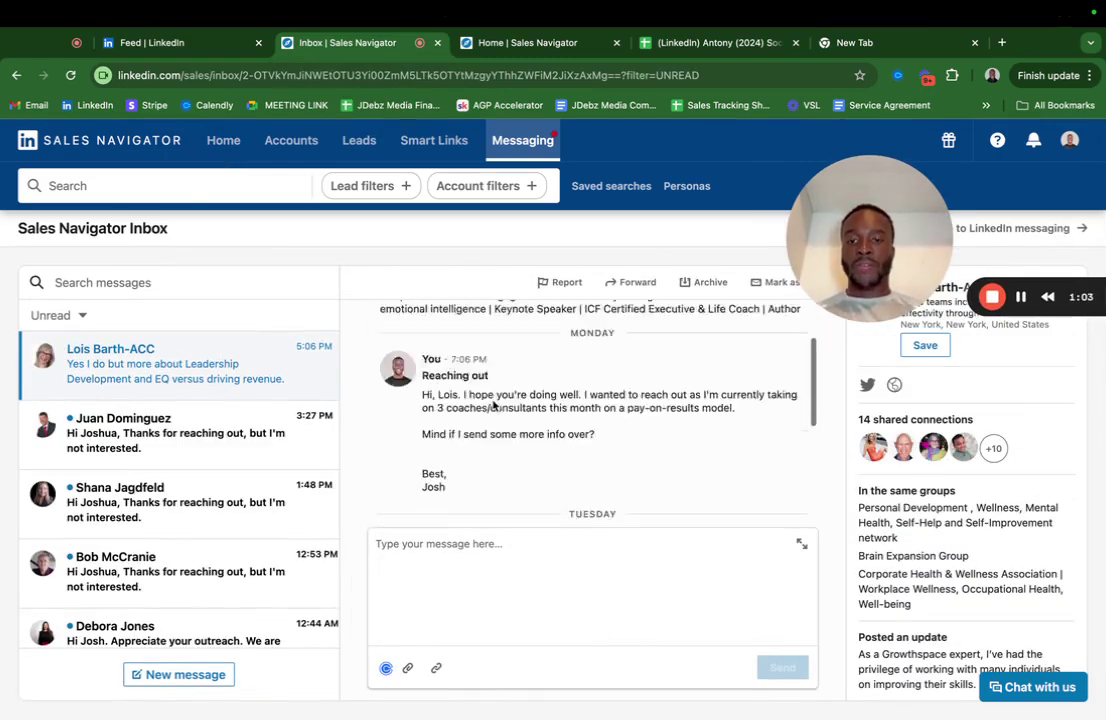
{"action": "scroll", "coordinate": [490, 402], "scroll_direction": "down", "scroll_amount": 5}
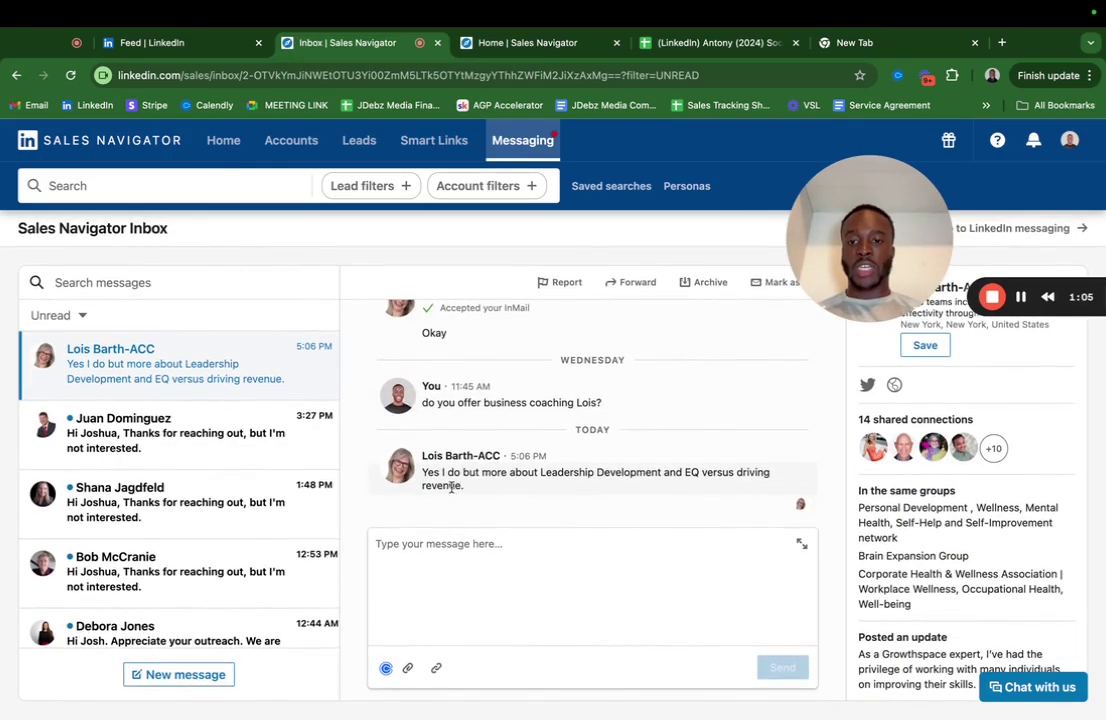
{"action": "left_click", "coordinate": [504, 551]}
{"action": "type", "text": "ok "}
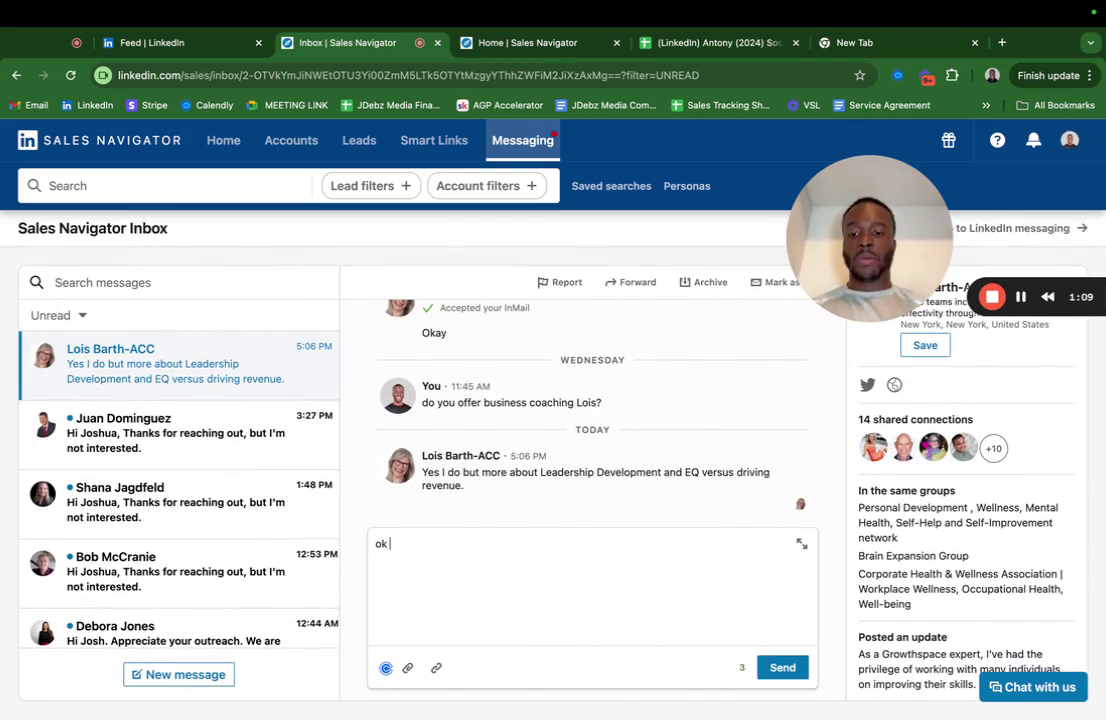
{"action": "type", "text": "perfec"}
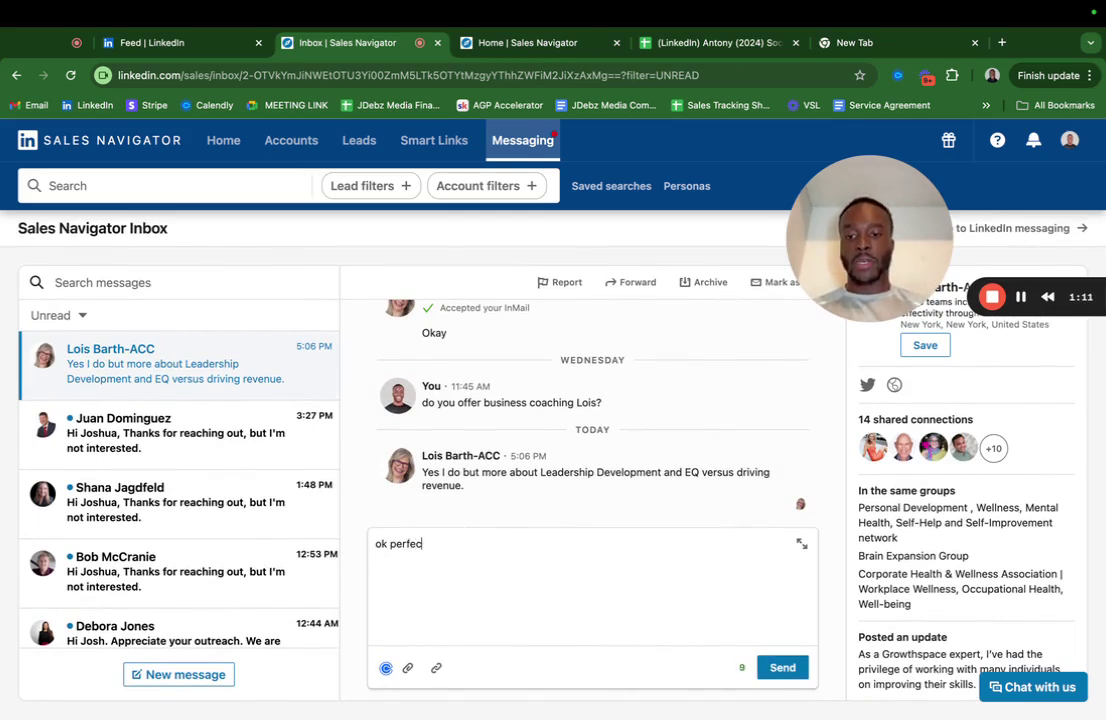
{"action": "type", "text": "t, so are you in a position to take on more clients?"}
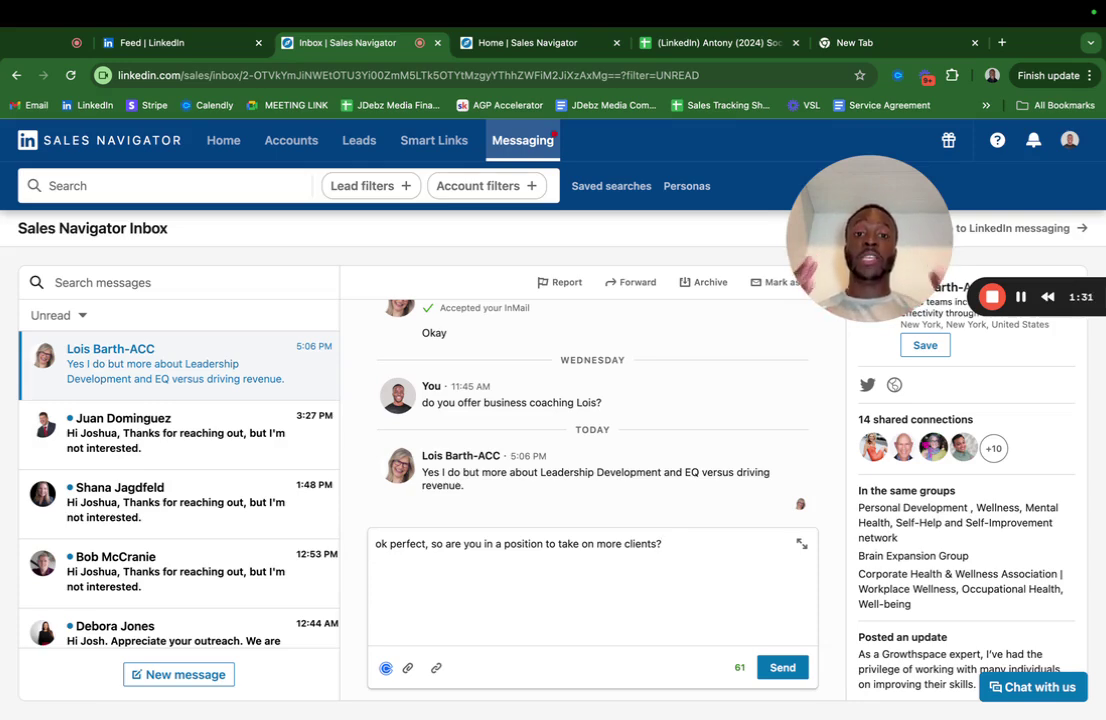
{"action": "left_click", "coordinate": [775, 667]}
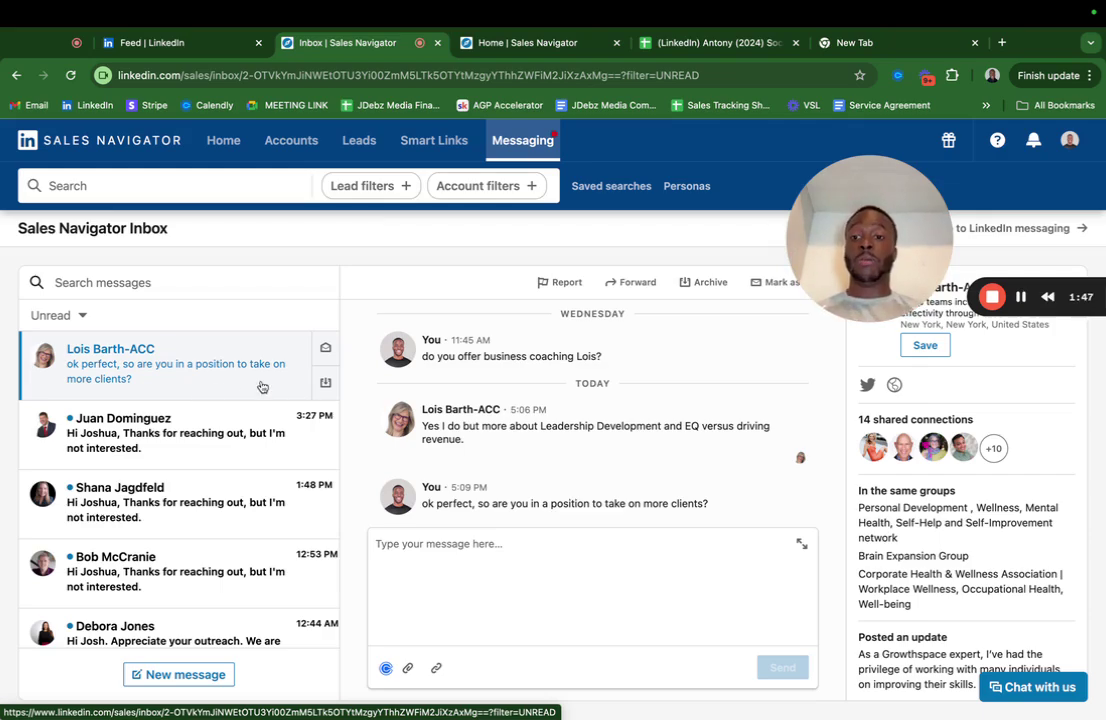
Step: Go through the unread messages, open the Friday conversation proposing a chat next week and return to its first outreach message
{"action": "left_click", "coordinate": [166, 442]}
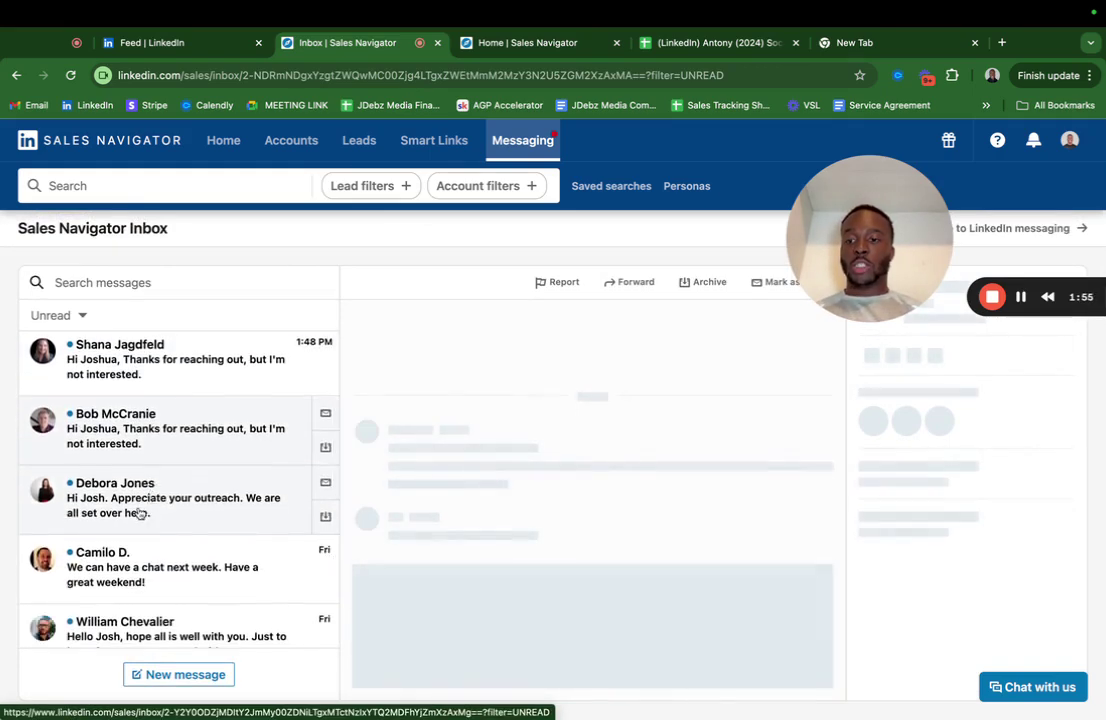
{"action": "scroll", "coordinate": [145, 512], "scroll_direction": "down", "scroll_amount": 1}
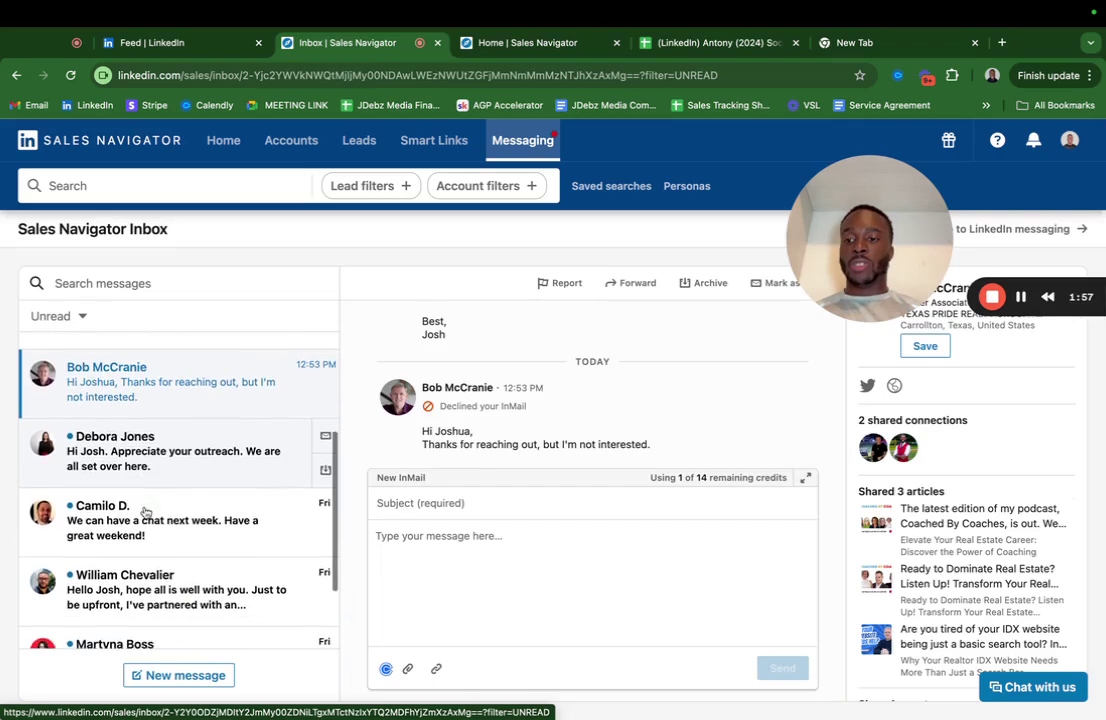
{"action": "left_click", "coordinate": [141, 541]}
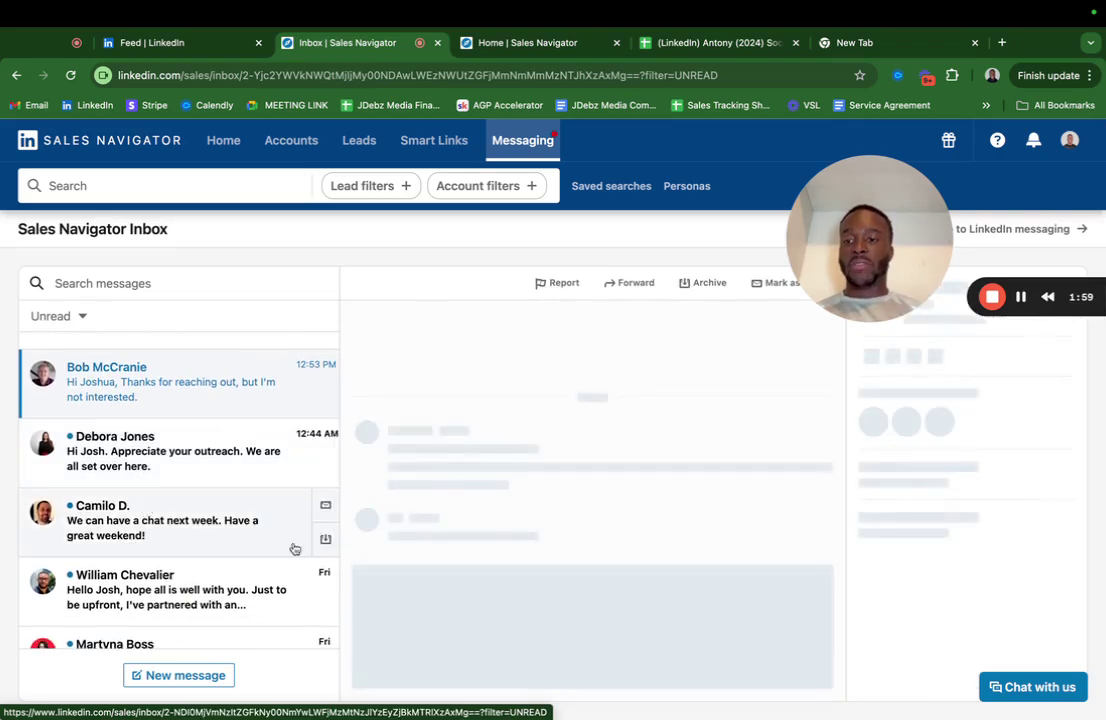
{"action": "scroll", "coordinate": [571, 436], "scroll_direction": "up", "scroll_amount": 10}
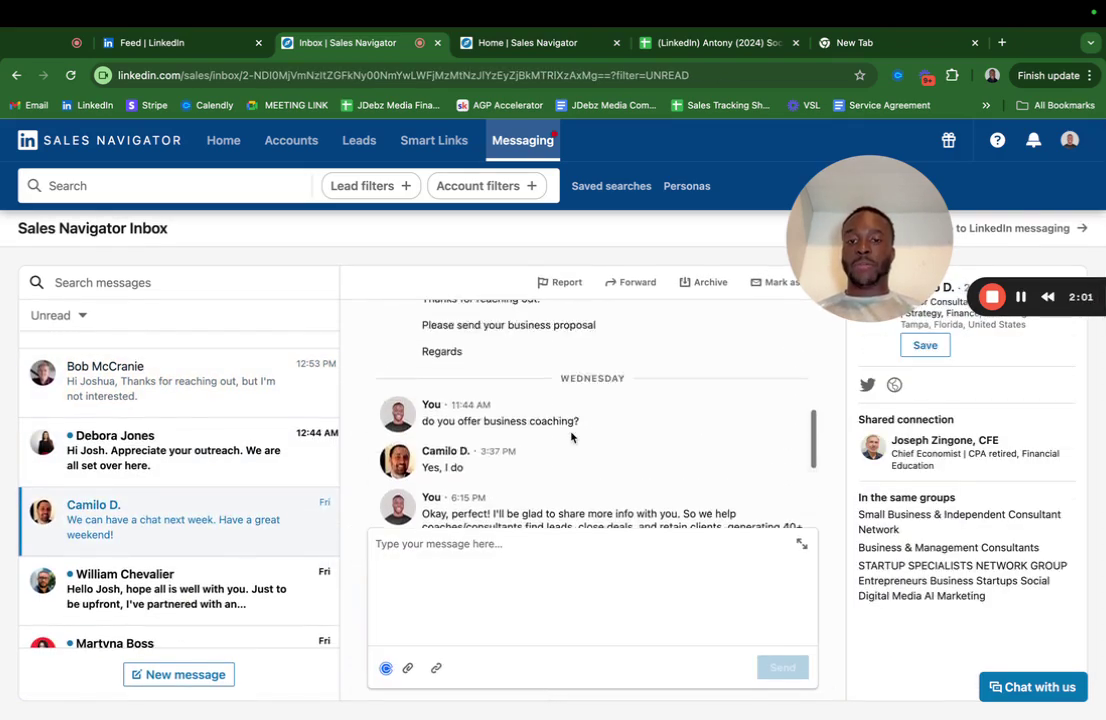
{"action": "scroll", "coordinate": [571, 436], "scroll_direction": "up", "scroll_amount": 3}
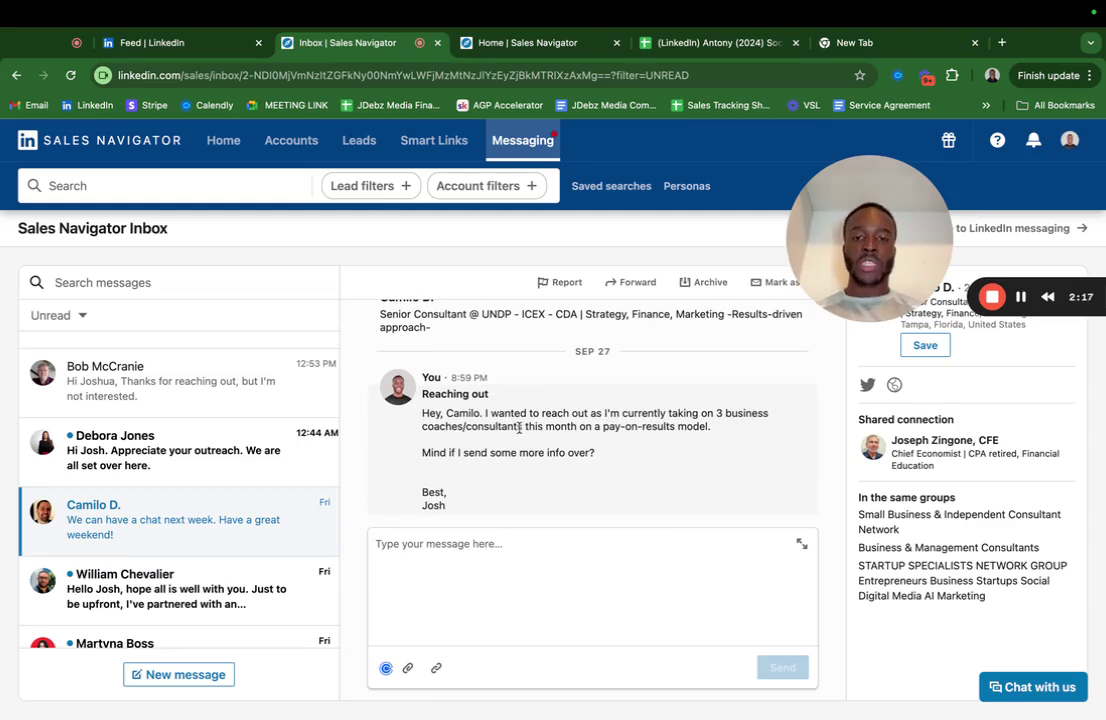
Step: Highlight the outreach message's key parts: "3 business coaches/consultants", "pay-on-results model", "Mind if I send some more info over?" and the subject "Reaching out"
{"action": "left_click_drag", "start_coordinate": [519, 428], "coordinate": [716, 409]}
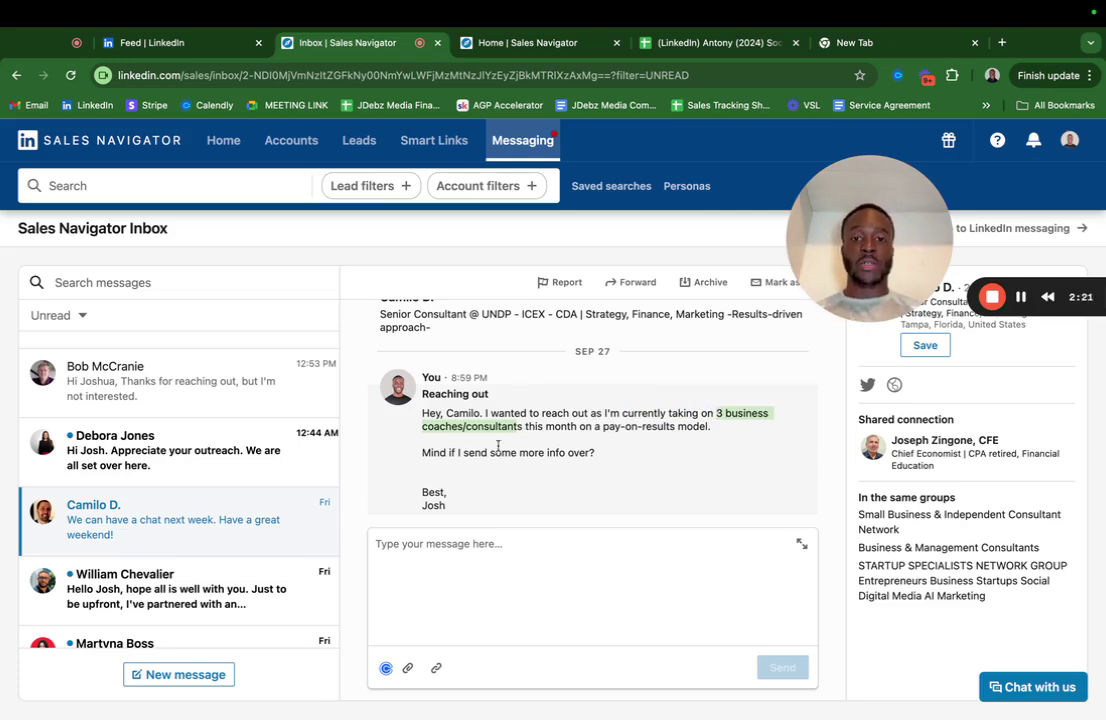
{"action": "left_click", "coordinate": [538, 447]}
{"action": "left_click_drag", "start_coordinate": [602, 427], "coordinate": [719, 433]}
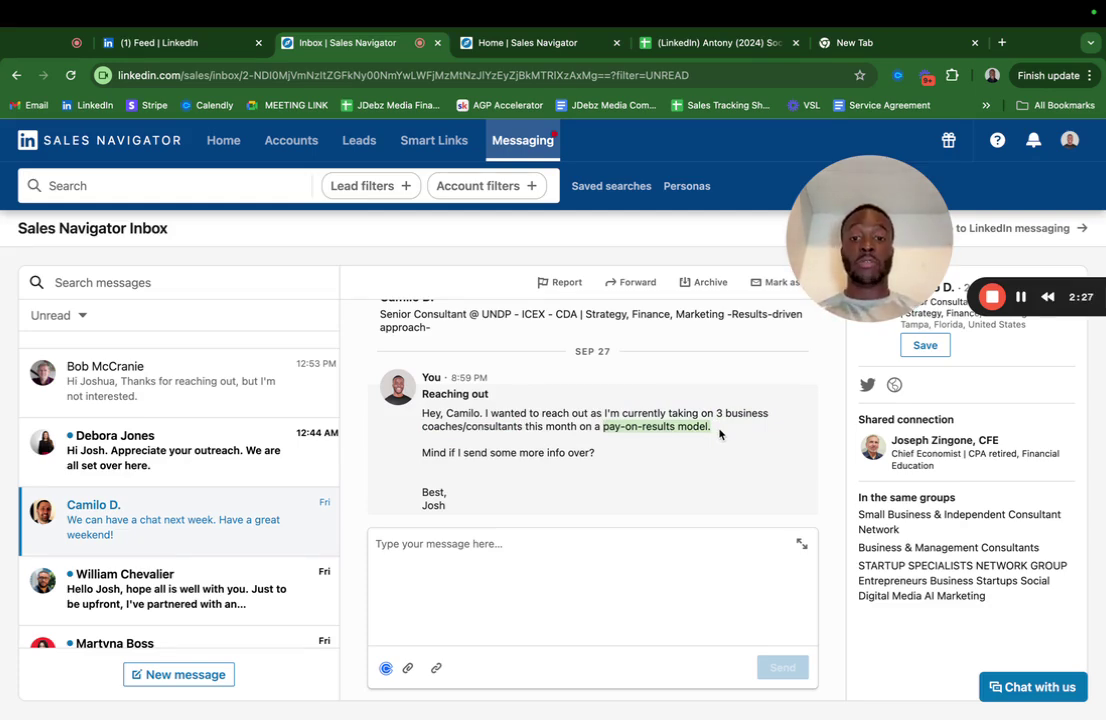
{"action": "left_click", "coordinate": [447, 455]}
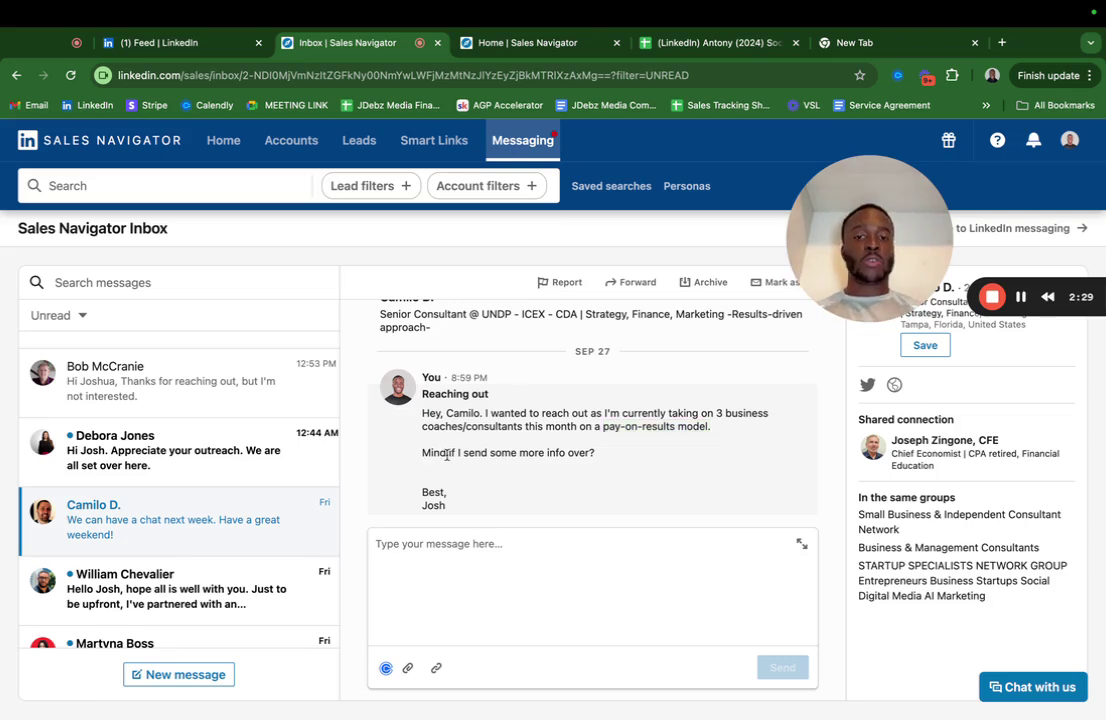
{"action": "triple_click", "coordinate": [447, 455]}
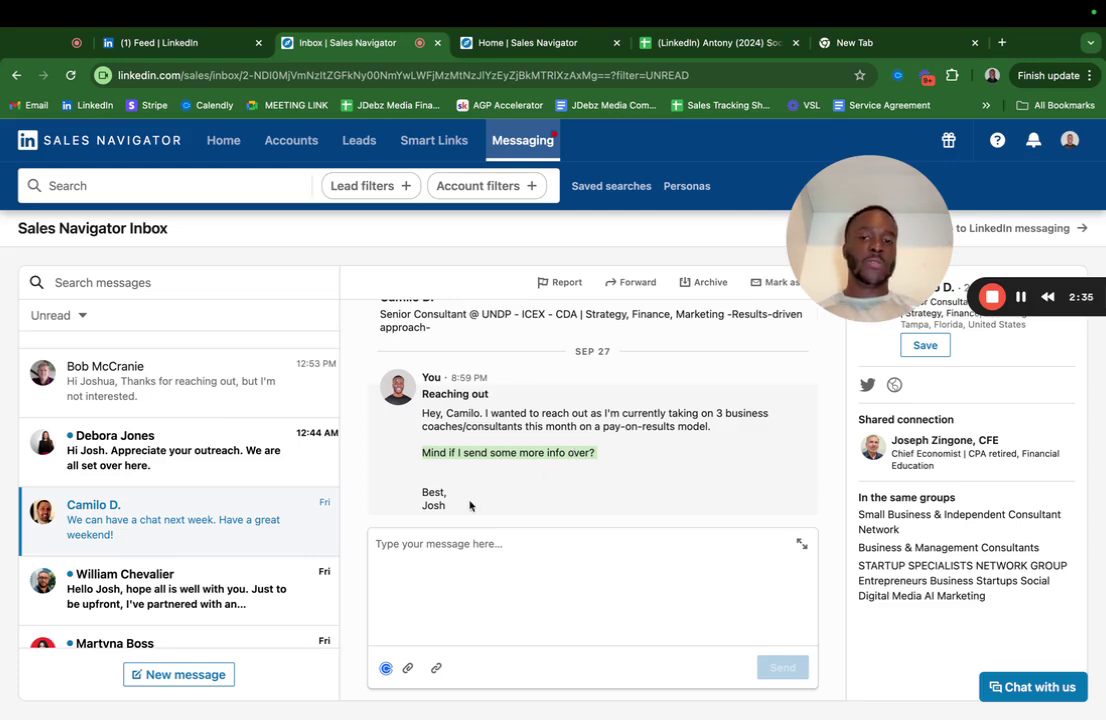
{"action": "scroll", "coordinate": [469, 466], "scroll_direction": "down", "scroll_amount": 1}
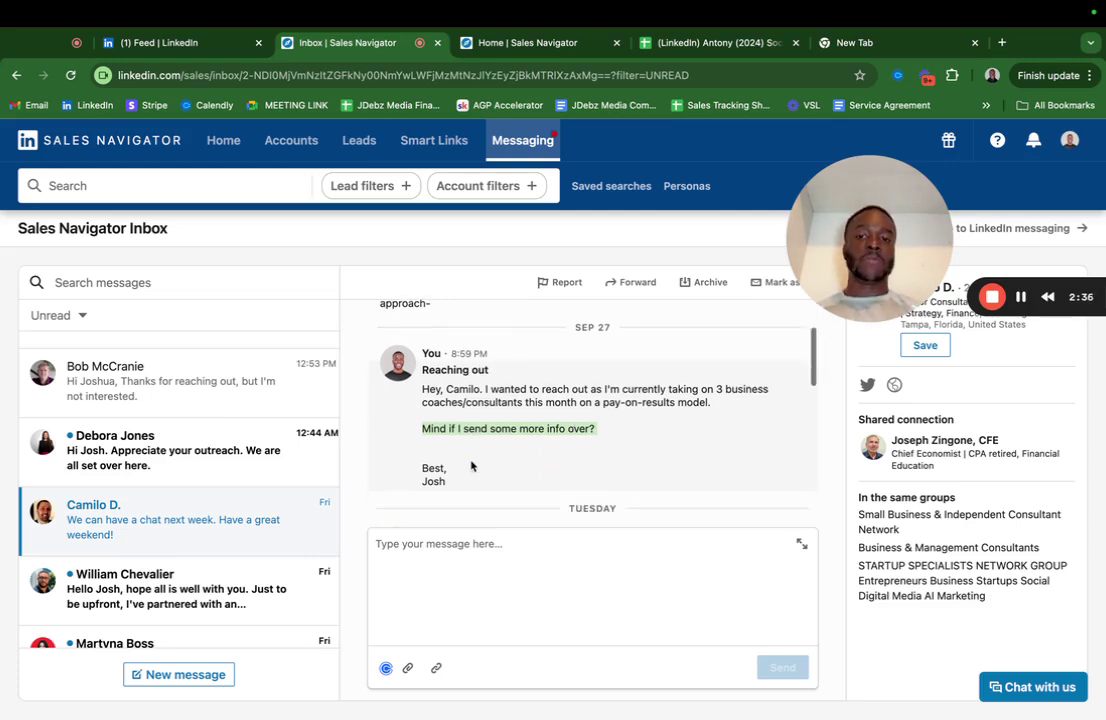
{"action": "triple_click", "coordinate": [441, 369]}
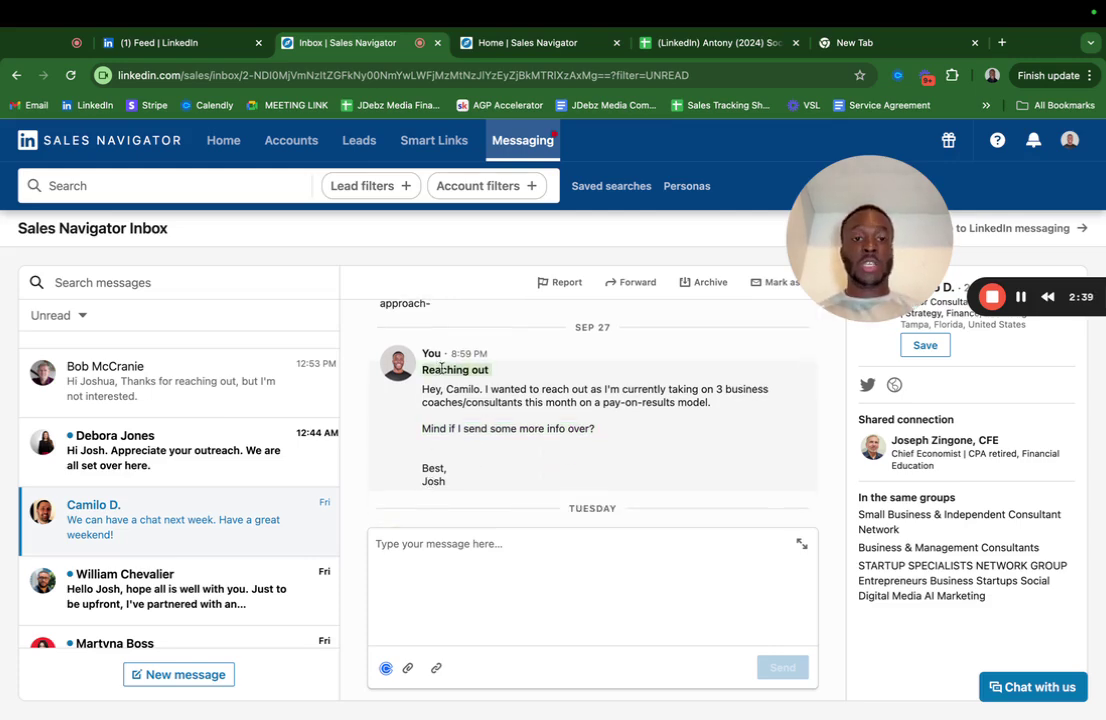
Step: Examine the prospect's Tuesday reply alongside the original outreach message in the open conversation
{"action": "scroll", "coordinate": [441, 369], "scroll_direction": "down", "scroll_amount": 5}
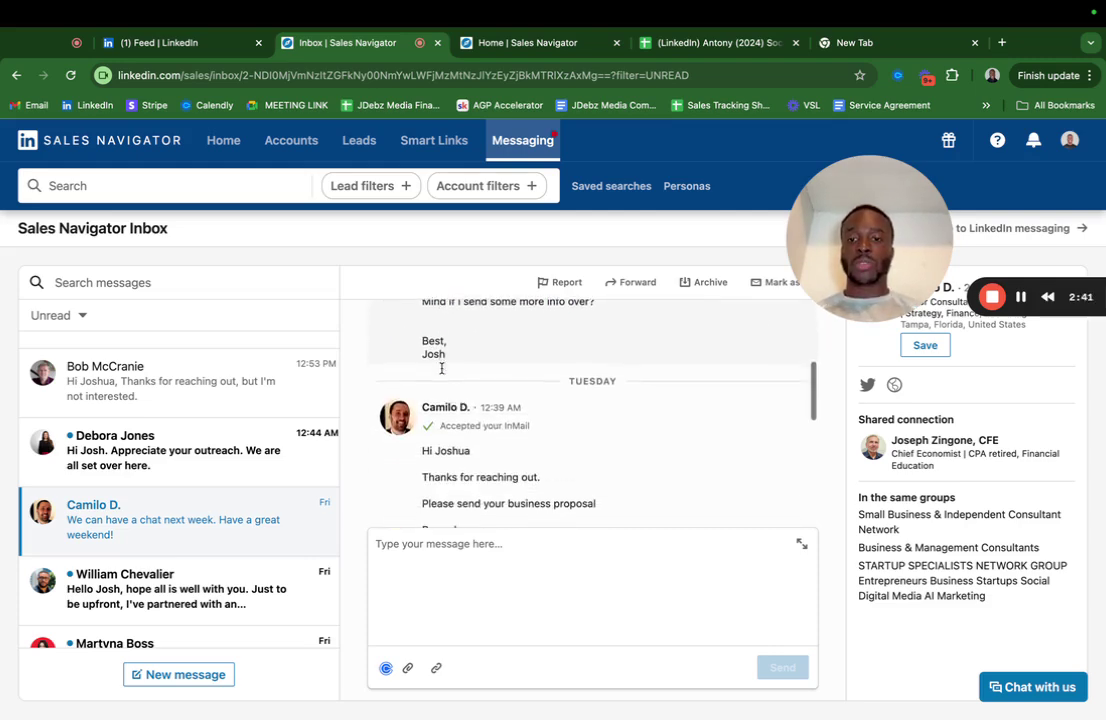
{"action": "scroll", "coordinate": [443, 480], "scroll_direction": "down", "scroll_amount": 1}
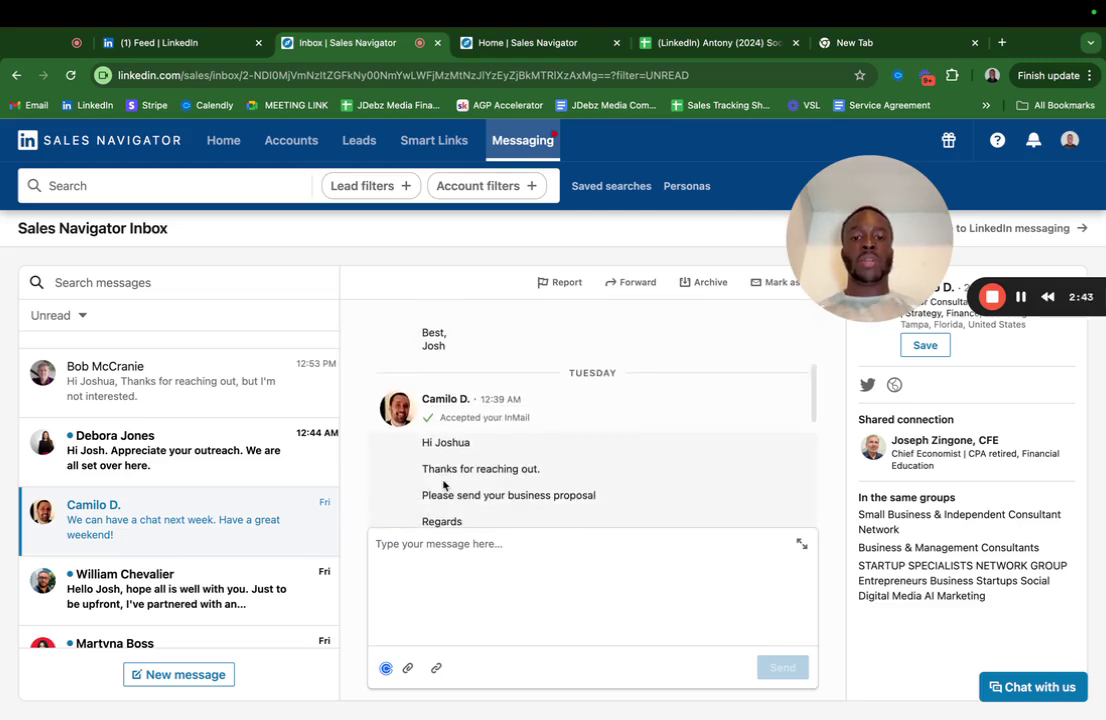
{"action": "scroll", "coordinate": [497, 469], "scroll_direction": "down", "scroll_amount": 1}
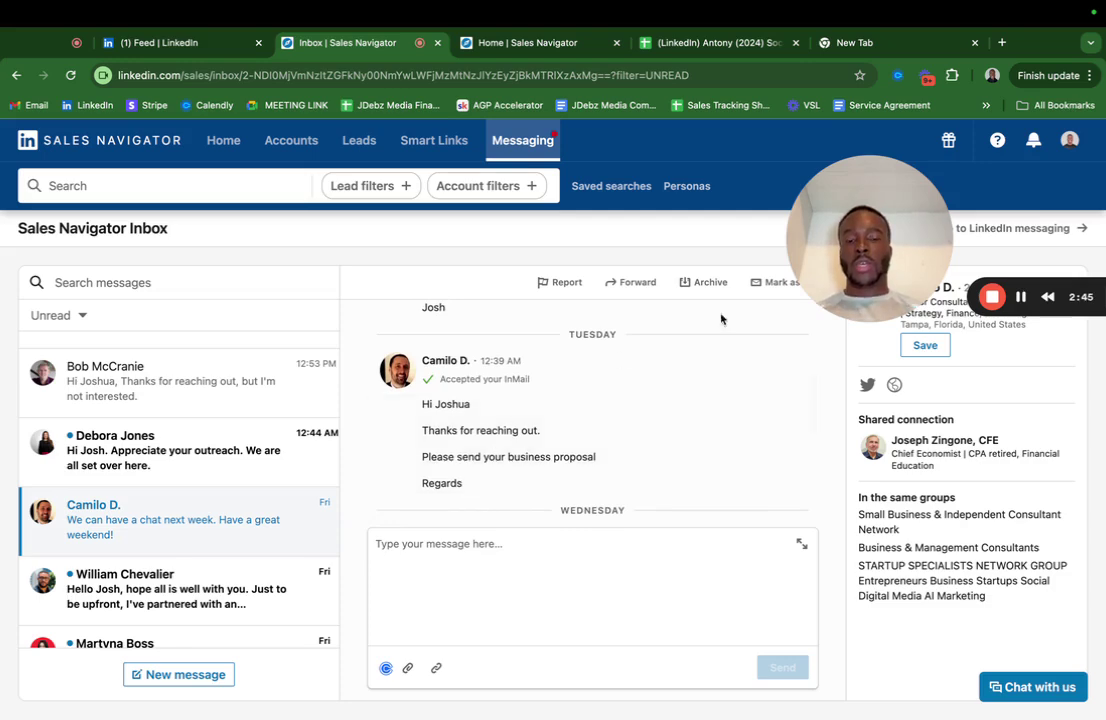
{"action": "left_click_drag", "start_coordinate": [886, 257], "coordinate": [665, 418]}
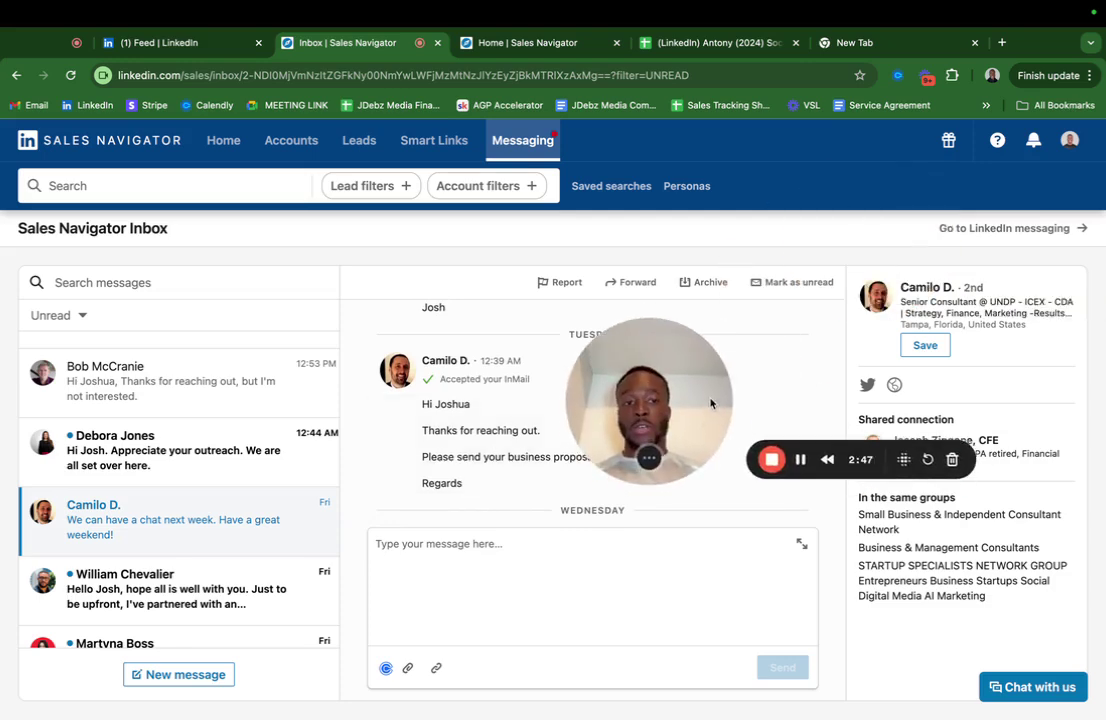
{"action": "scroll", "coordinate": [640, 420], "scroll_direction": "up", "scroll_amount": 3}
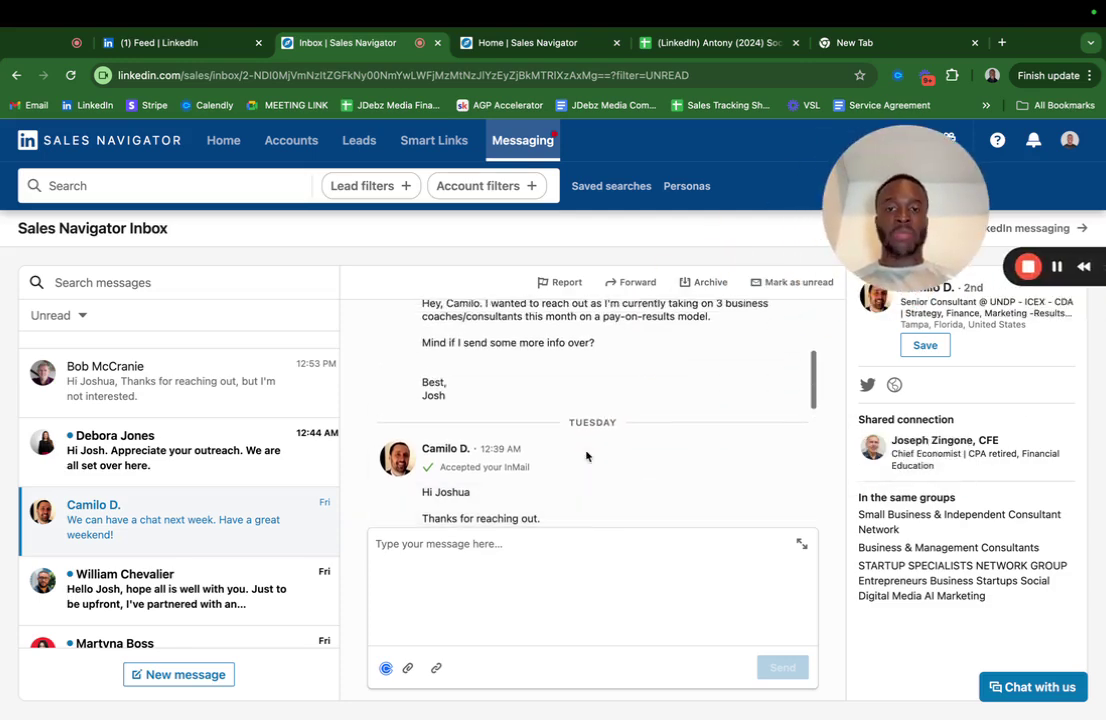
{"action": "scroll", "coordinate": [586, 456], "scroll_direction": "down", "scroll_amount": 5}
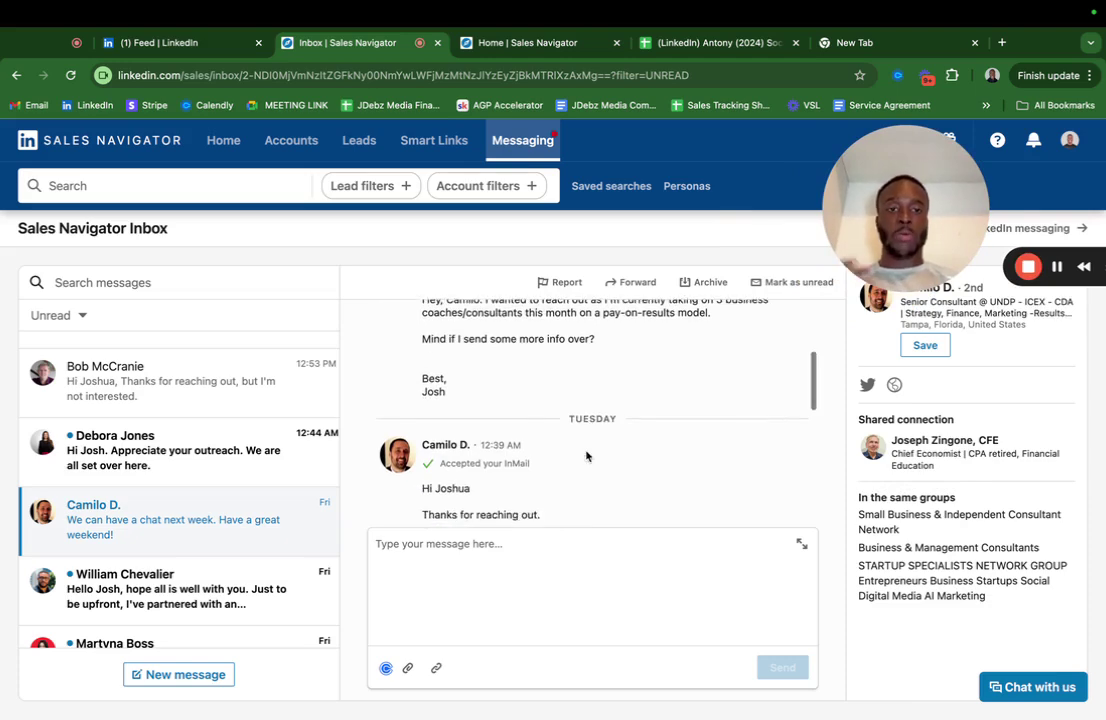
{"action": "scroll", "coordinate": [560, 445], "scroll_direction": "down", "scroll_amount": 2}
{"action": "scroll", "coordinate": [524, 434], "scroll_direction": "up", "scroll_amount": 4}
{"action": "scroll", "coordinate": [519, 432], "scroll_direction": "up", "scroll_amount": 2}
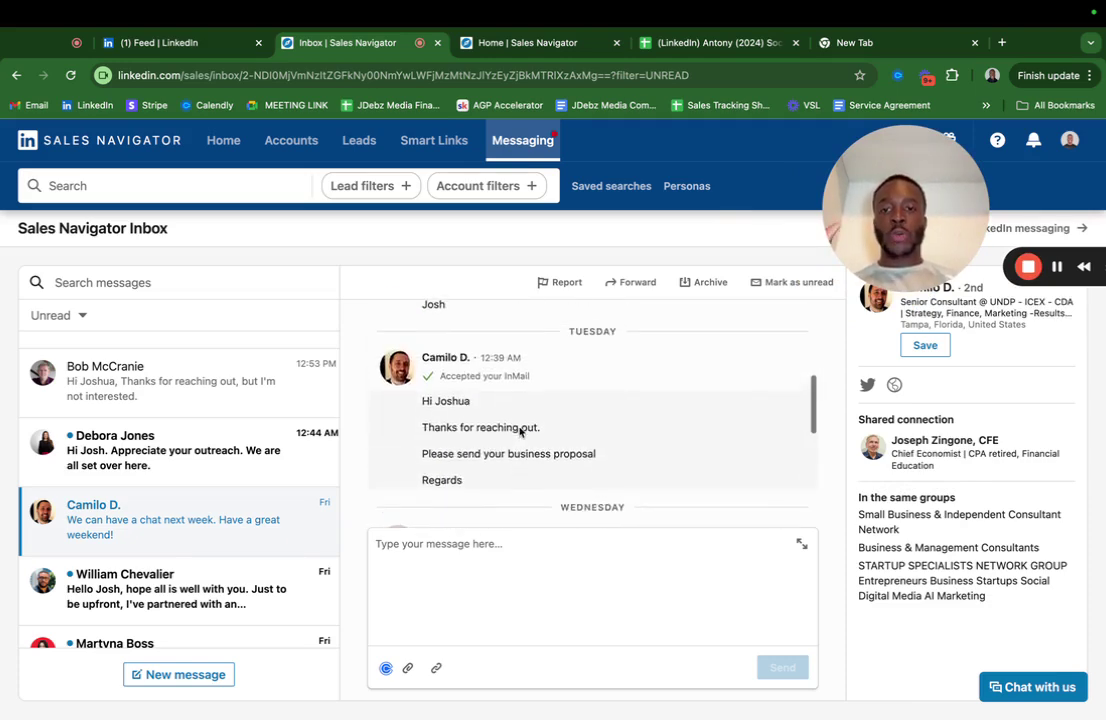
Step: Examine the Wednesday exchange about business coaching further along in the same conversation
{"action": "left_click_drag", "start_coordinate": [905, 240], "coordinate": [740, 538]}
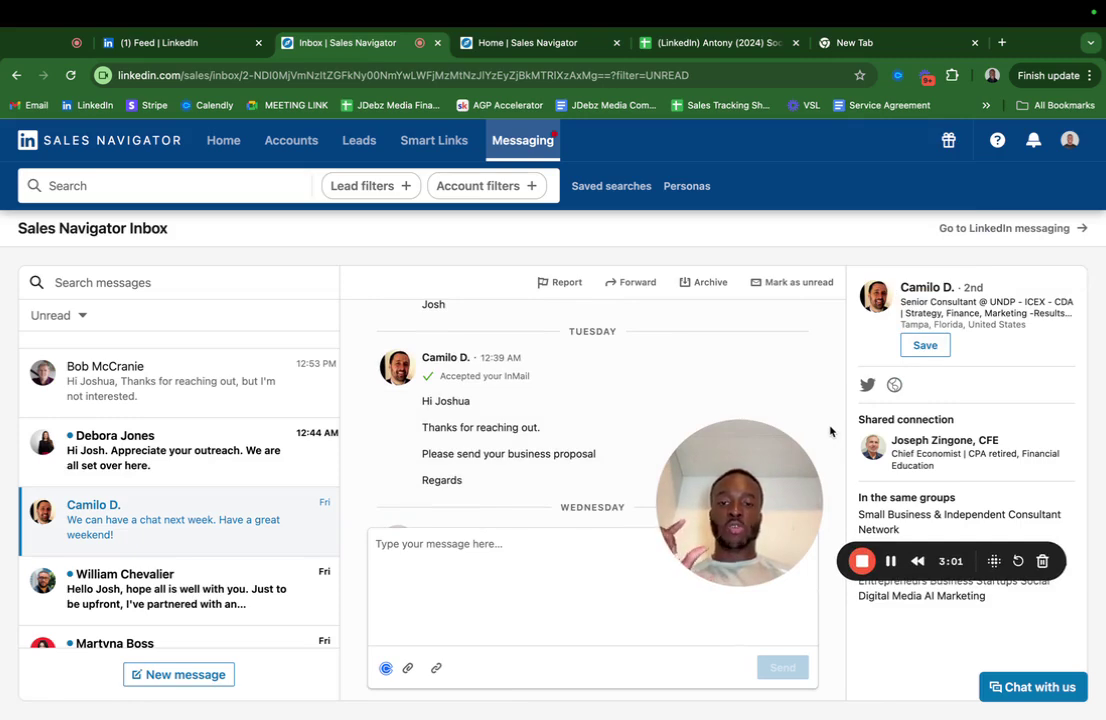
{"action": "left_click_drag", "start_coordinate": [833, 430], "coordinate": [878, 387]}
{"action": "left_click", "coordinate": [610, 617]}
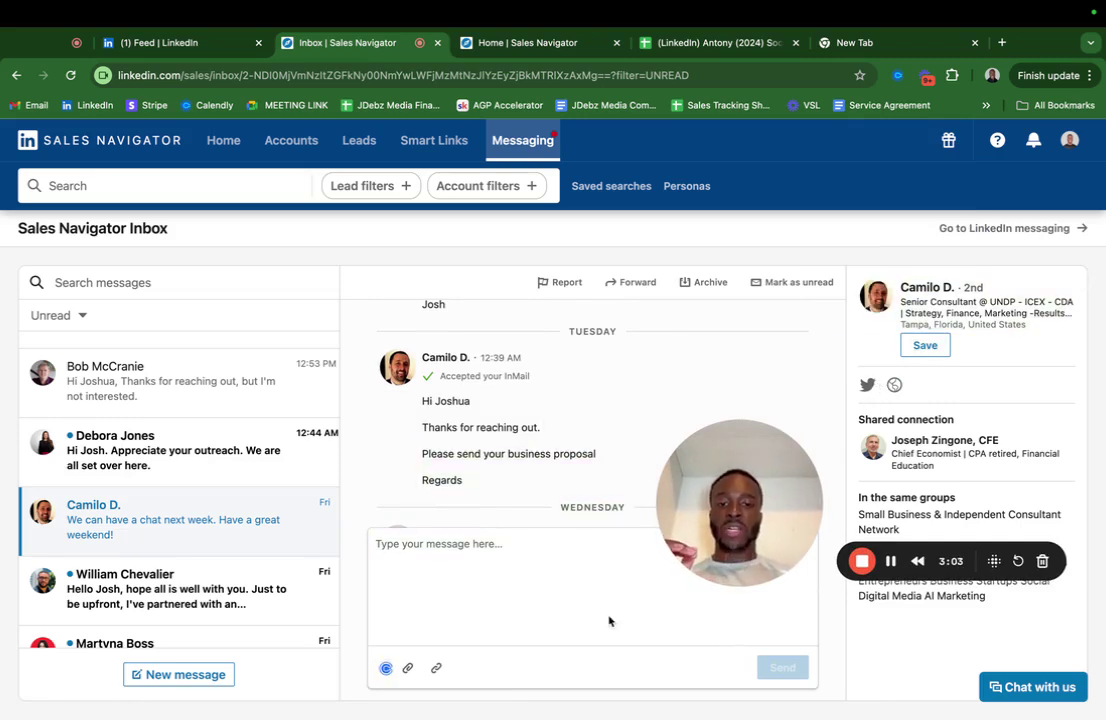
{"action": "left_click_drag", "start_coordinate": [718, 501], "coordinate": [844, 207]}
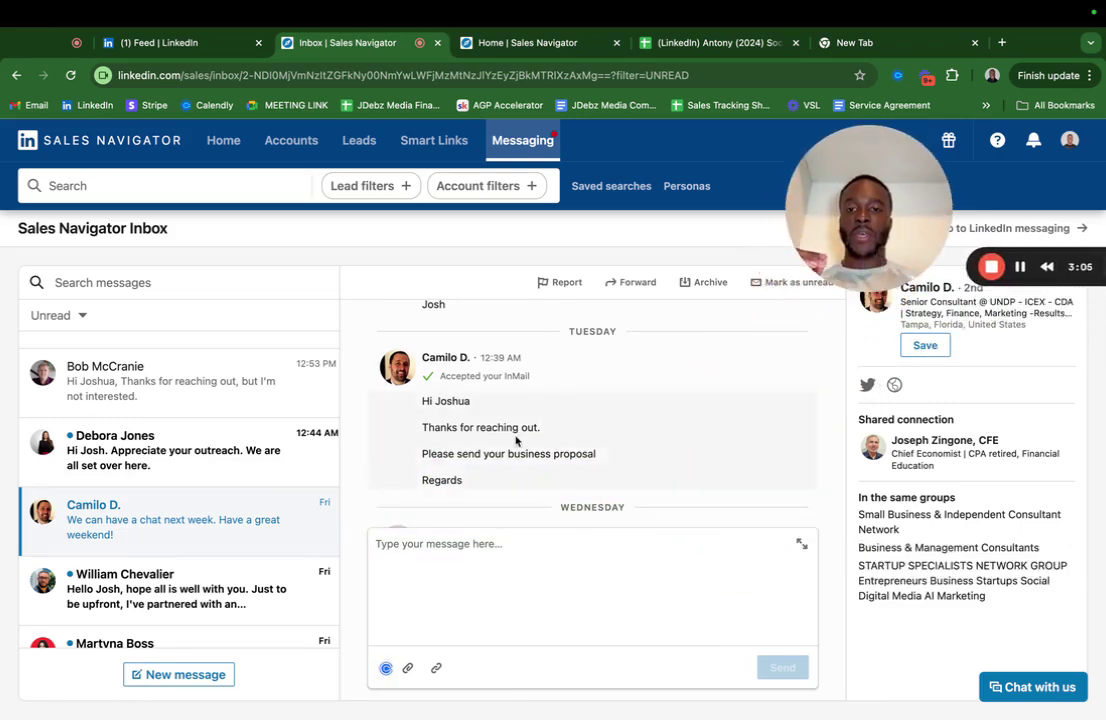
{"action": "scroll", "coordinate": [515, 440], "scroll_direction": "down", "scroll_amount": 5}
{"action": "scroll", "coordinate": [515, 437], "scroll_direction": "up", "scroll_amount": 1}
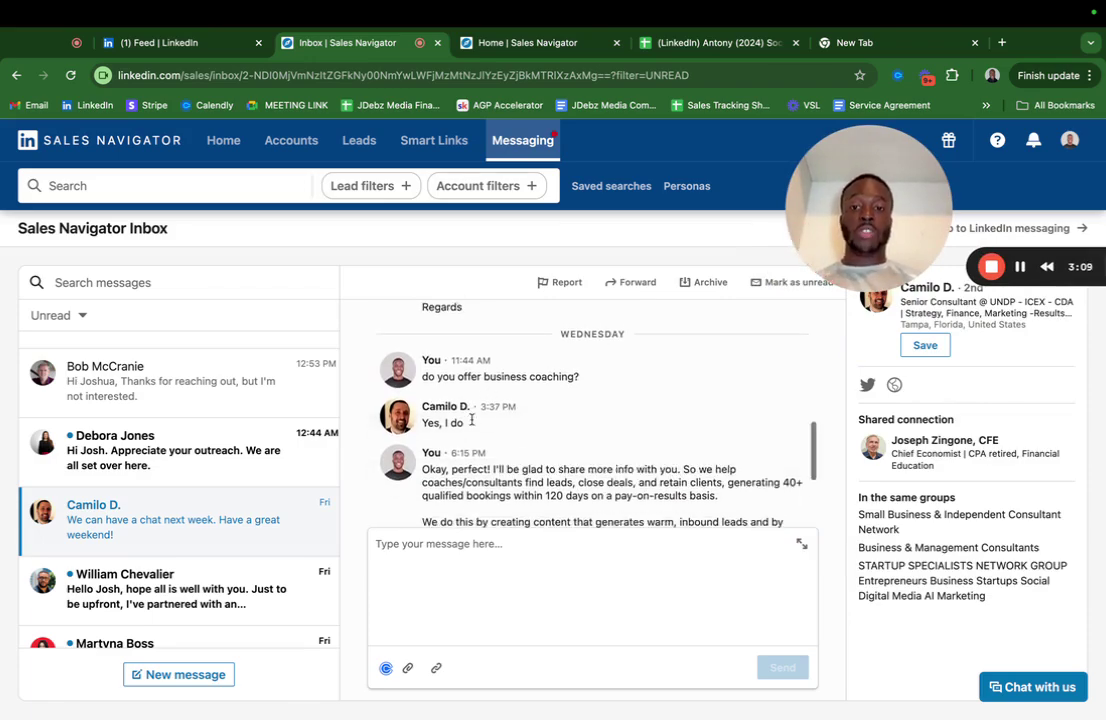
Step: Go through the Wednesday 6:15 PM follow-up message, highlighting its service pitch, done-for-you explanation and quick-call invitation
{"action": "scroll", "coordinate": [480, 415], "scroll_direction": "down", "scroll_amount": 2}
{"action": "scroll", "coordinate": [480, 428], "scroll_direction": "down", "scroll_amount": 2}
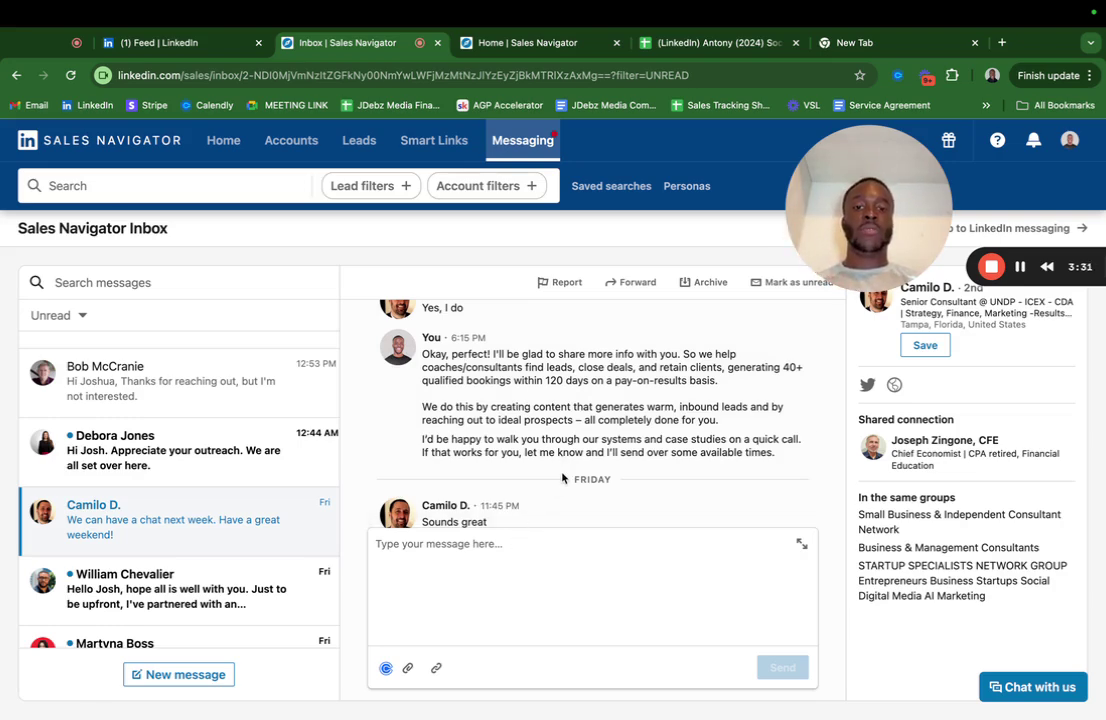
{"action": "triple_click", "coordinate": [568, 412]}
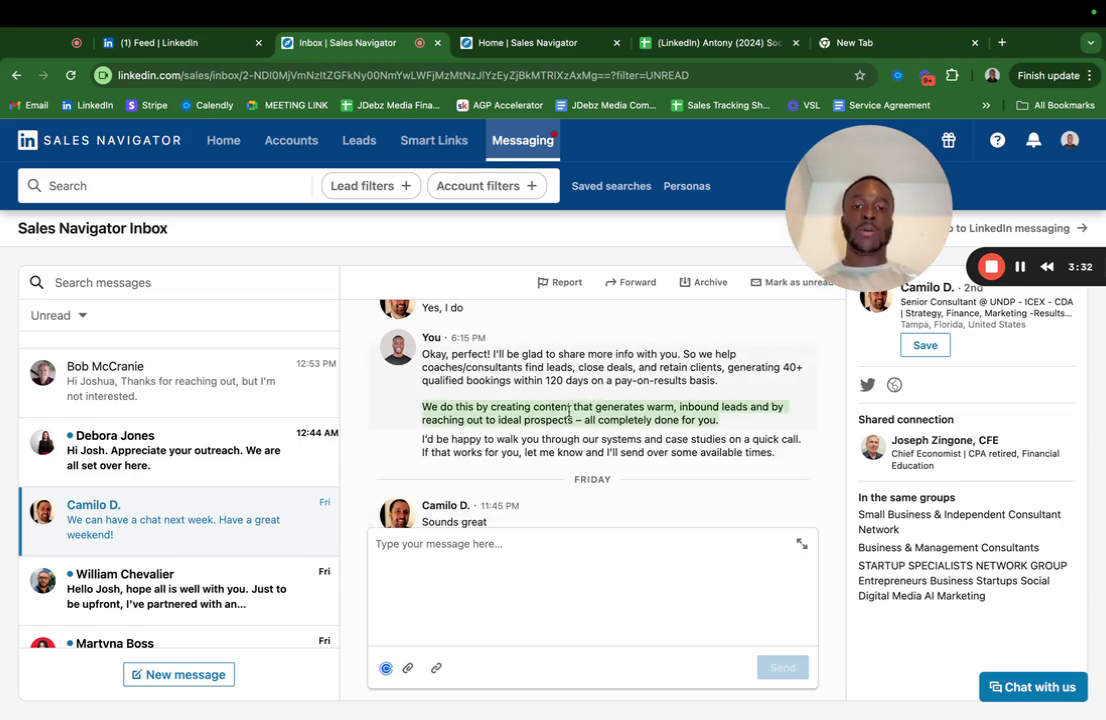
{"action": "left_click", "coordinate": [556, 353]}
{"action": "triple_click", "coordinate": [555, 367]}
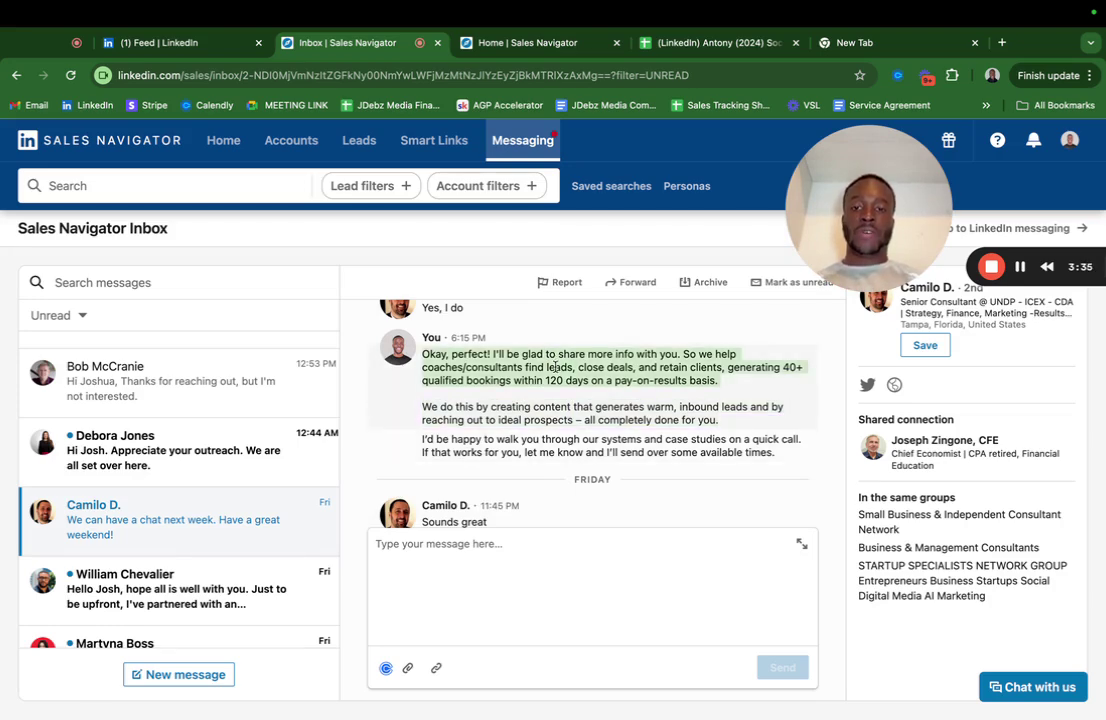
{"action": "triple_click", "coordinate": [515, 447]}
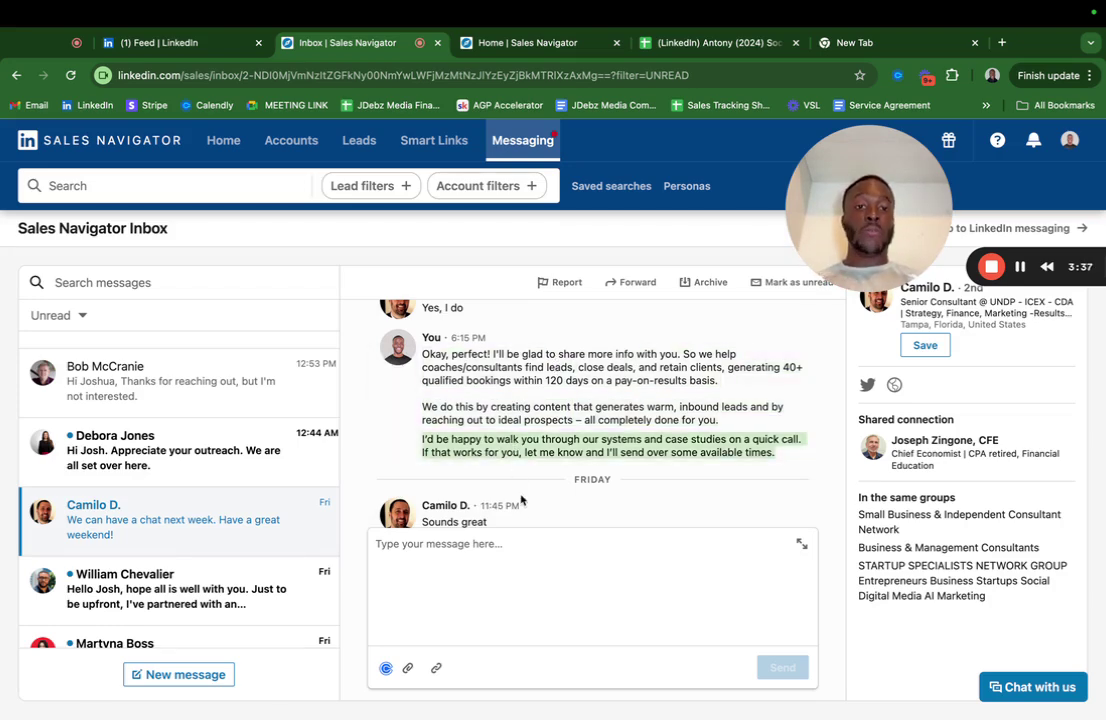
Step: Highlight "Sounds great" in the prospect's Friday reply at the end of the conversation
{"action": "left_click", "coordinate": [533, 558]}
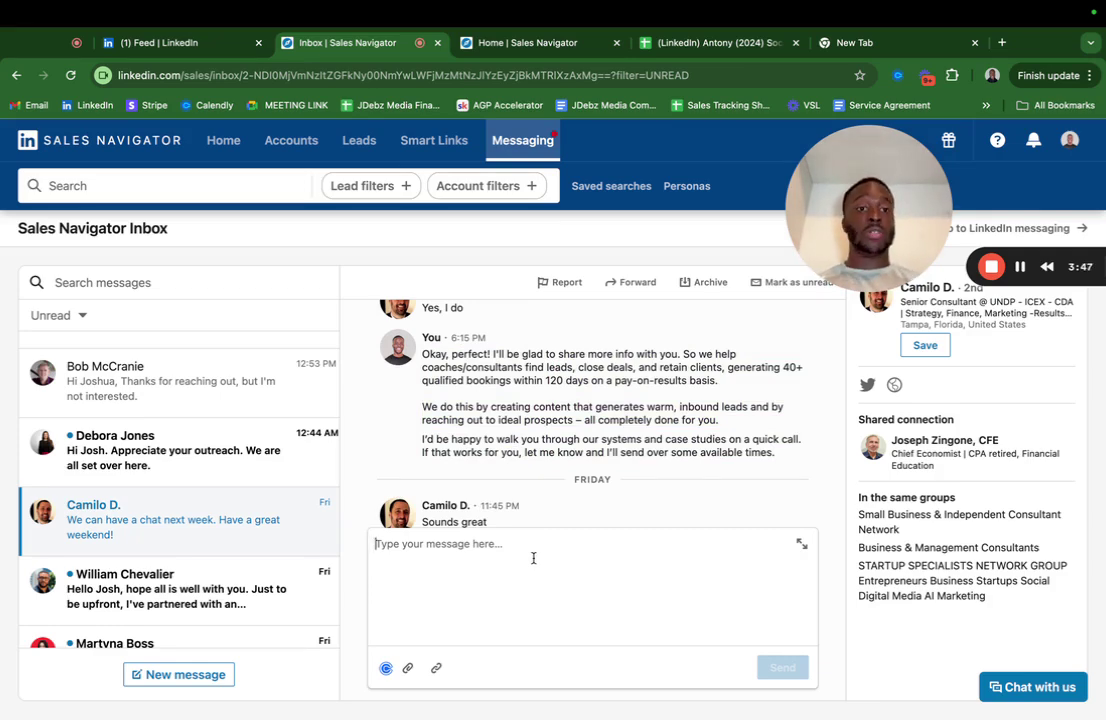
{"action": "scroll", "coordinate": [557, 450], "scroll_direction": "down", "scroll_amount": 3}
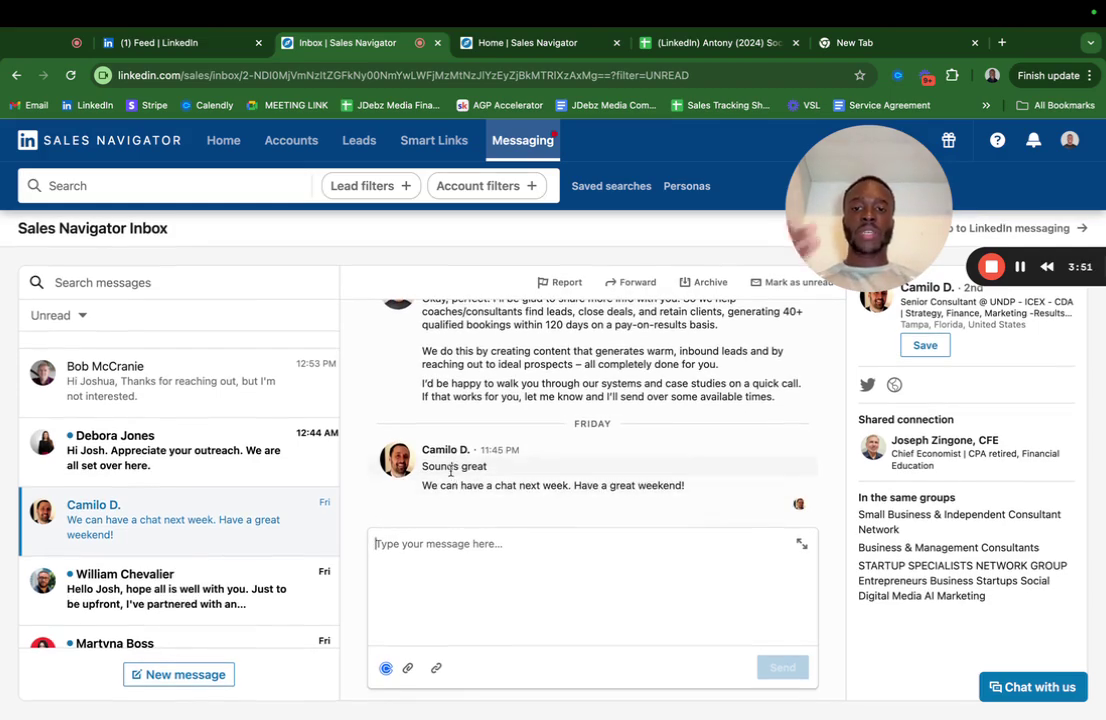
{"action": "left_click_drag", "start_coordinate": [422, 466], "coordinate": [487, 467]}
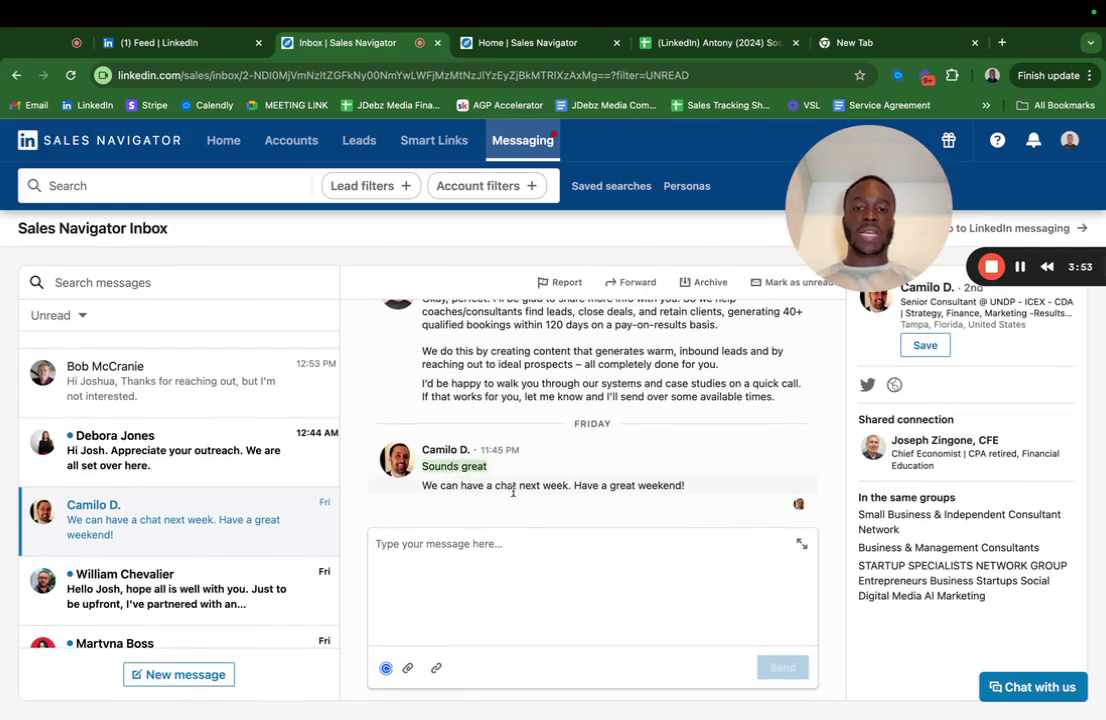
{"action": "left_click", "coordinate": [530, 558]}
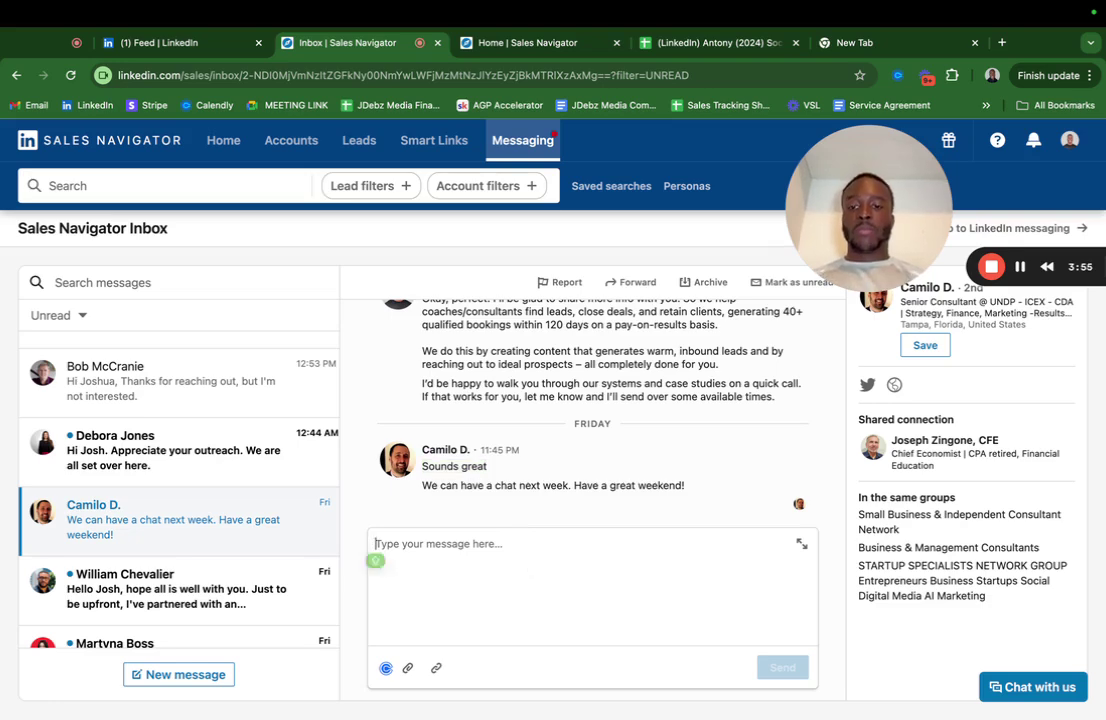
{"action": "type", "text": "Ok perfe"}
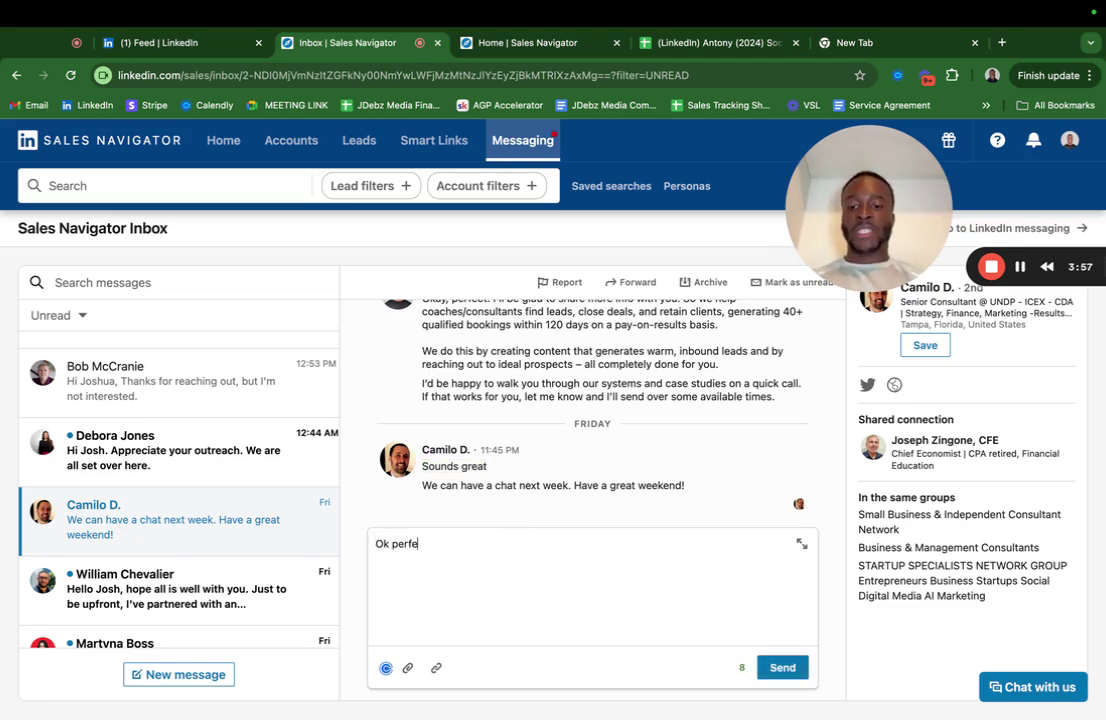
{"action": "type", "text": "ctr"}
{"action": "key", "text": "BackSpace"}
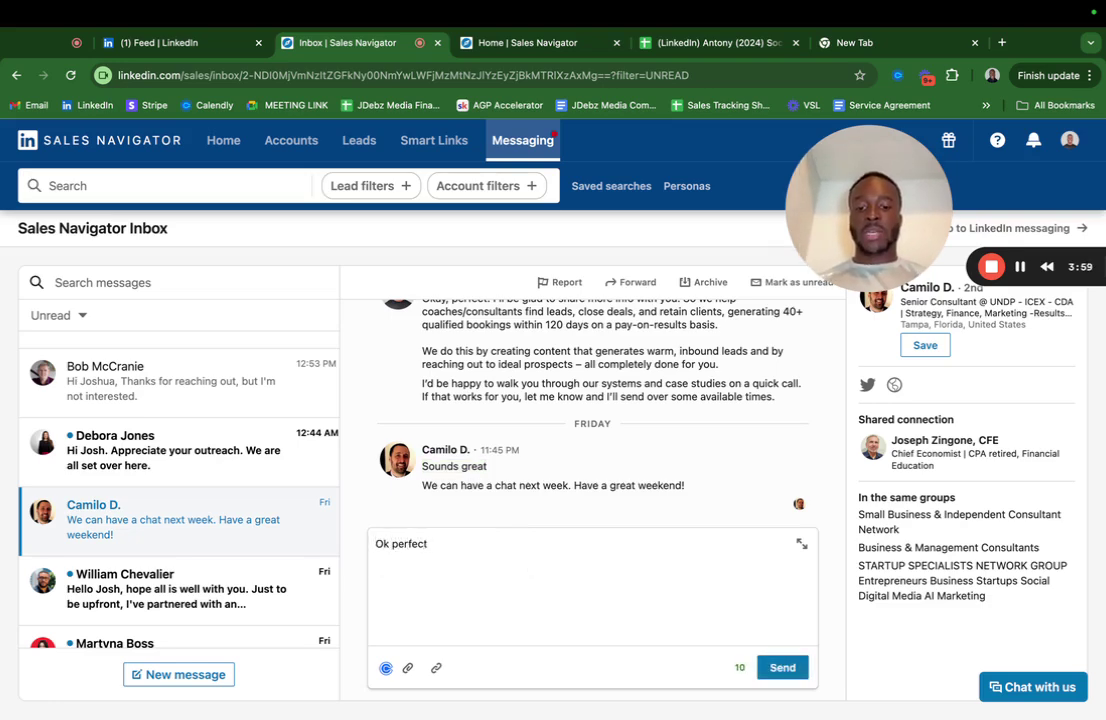
{"action": "type", "text": ", ill drp"}
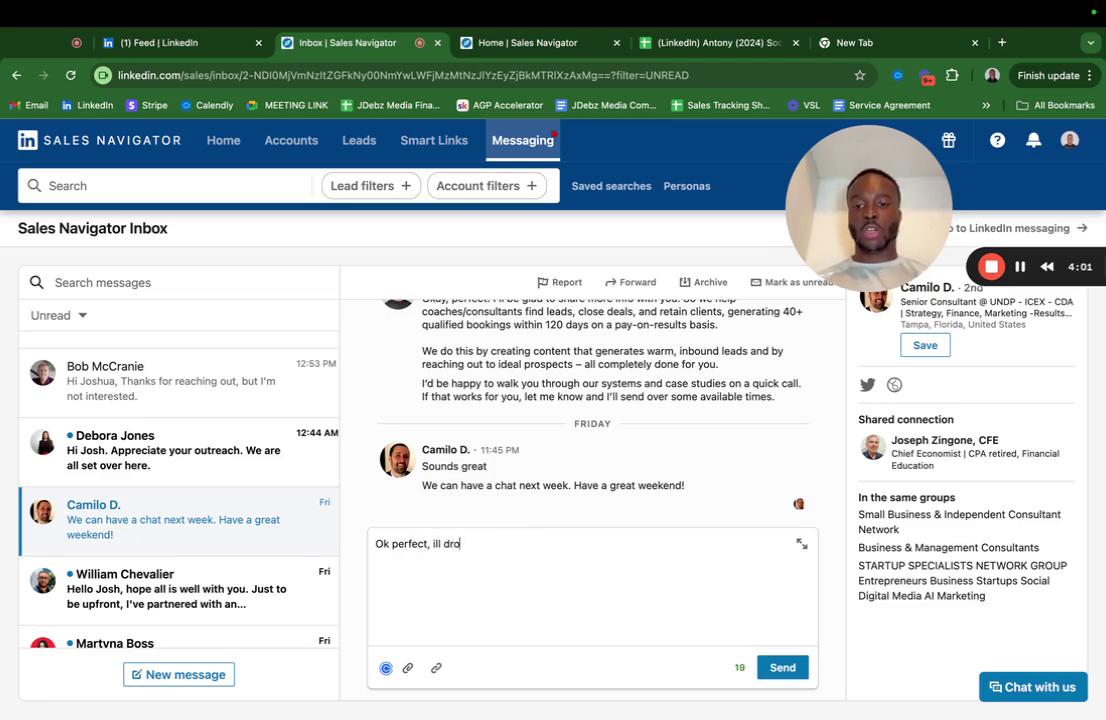
{"action": "type", "text": "p my calwendar"}
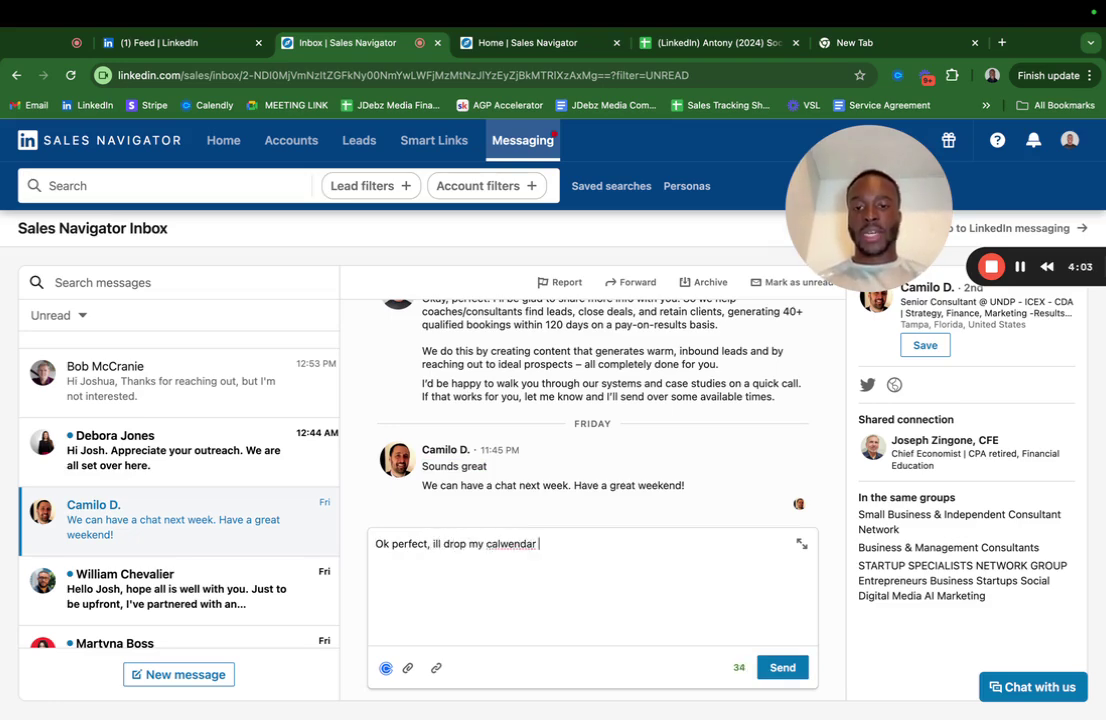
{"action": "key", "text": "BackSpace"}
{"action": "key", "text": "BackSpace"}
{"action": "key", "text": "BackSpace"}
{"action": "key", "text": "BackSpace"}
{"action": "key", "text": "BackSpace"}
{"action": "key", "text": "BackSpace"}
{"action": "key", "text": "BackSpace"}
{"action": "key", "text": "BackSpace"}
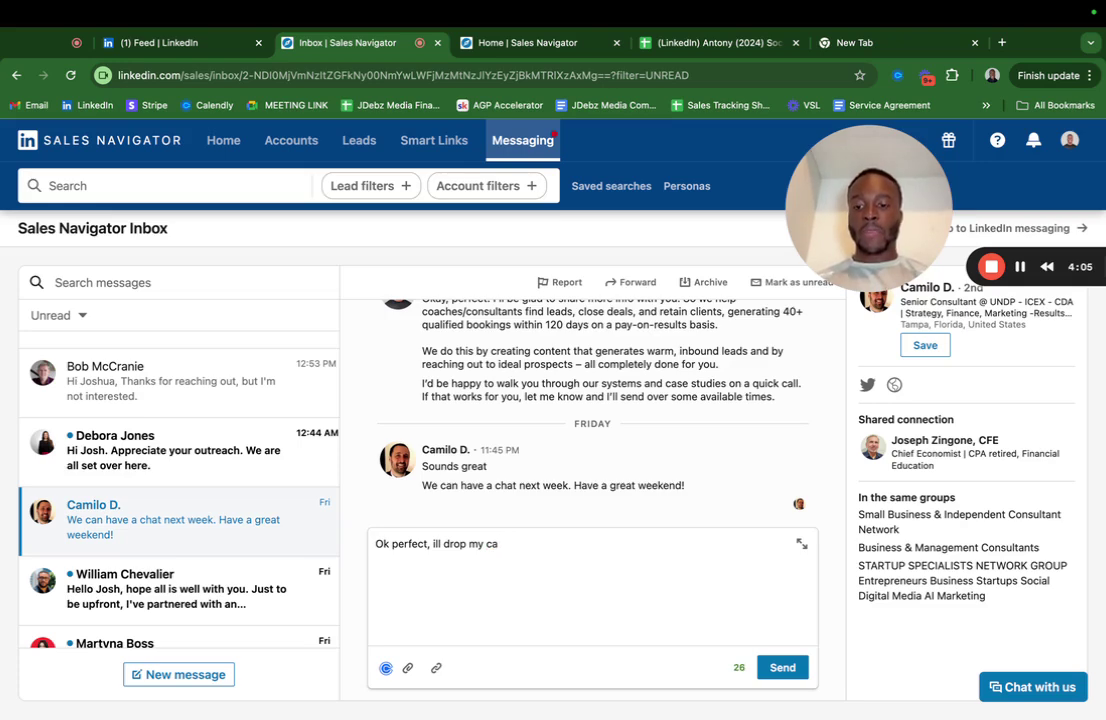
{"action": "type", "text": "lednar lin"}
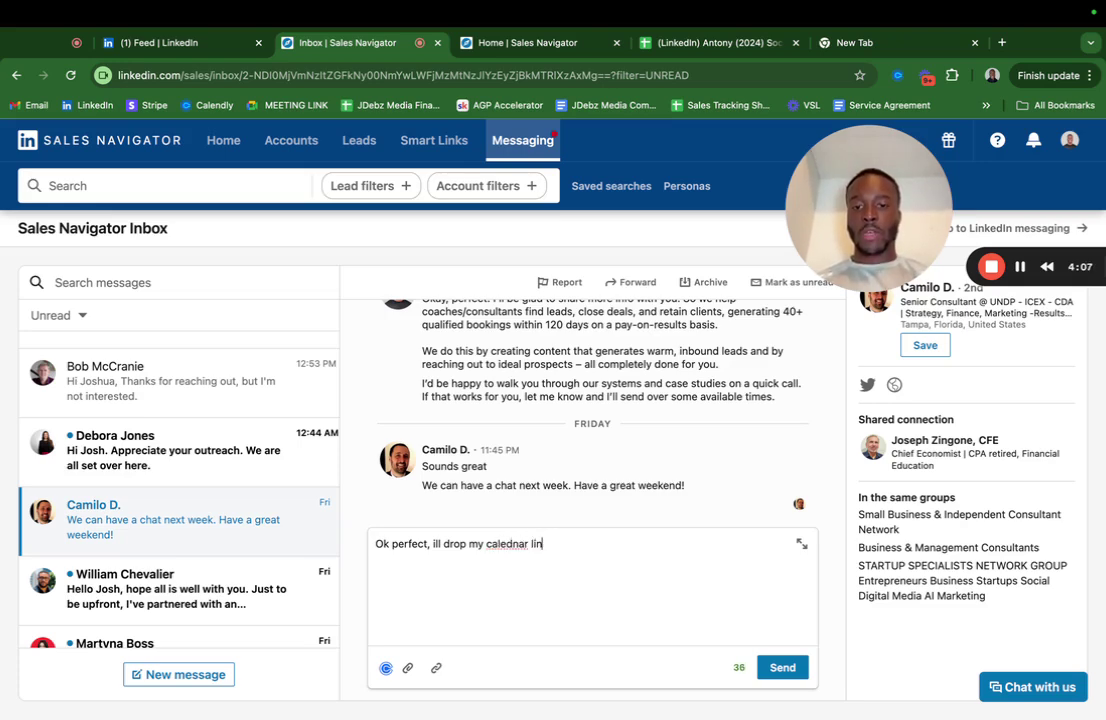
{"action": "key", "text": "BackSpace"}
{"action": "key", "text": "BackSpace"}
{"action": "key", "text": "BackSpace"}
{"action": "key", "text": "BackSpace"}
{"action": "key", "text": "BackSpace"}
{"action": "key", "text": "BackSpace"}
{"action": "key", "text": "BackSpace"}
{"action": "key", "text": "BackSpace"}
{"action": "key", "text": "BackSpace"}
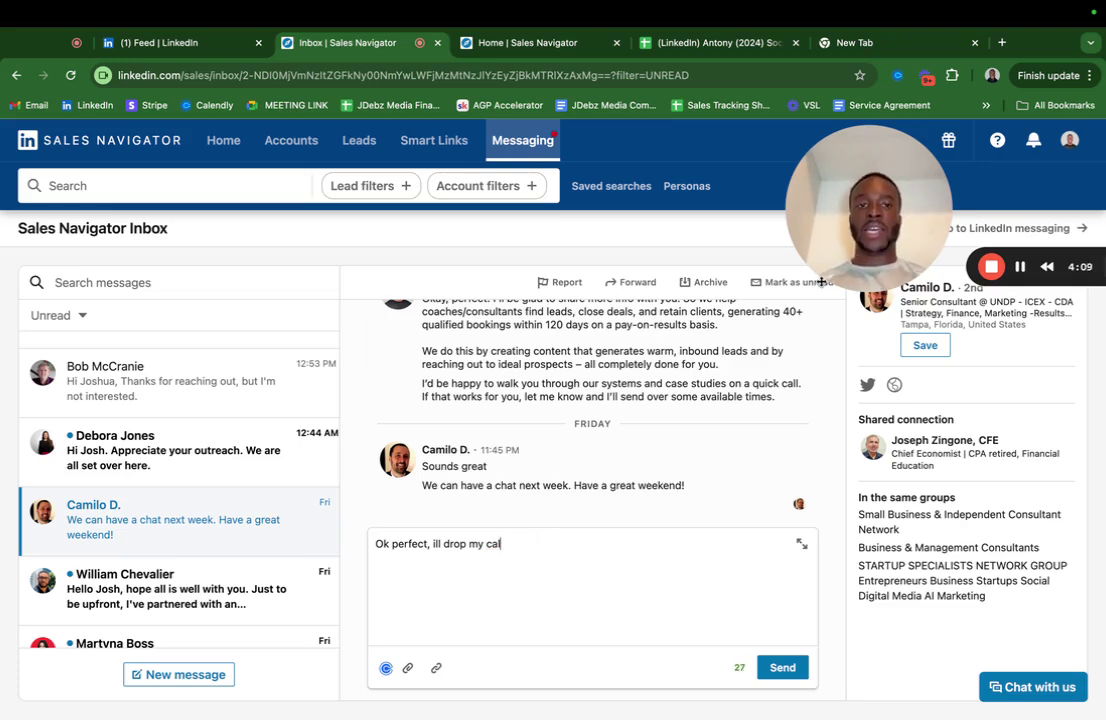
{"action": "left_click_drag", "start_coordinate": [822, 283], "coordinate": [823, 495]}
Step: Switch to the empty browser tab and open the "JDebz Media - Common Questions" document in it
{"action": "left_click", "coordinate": [880, 45]}
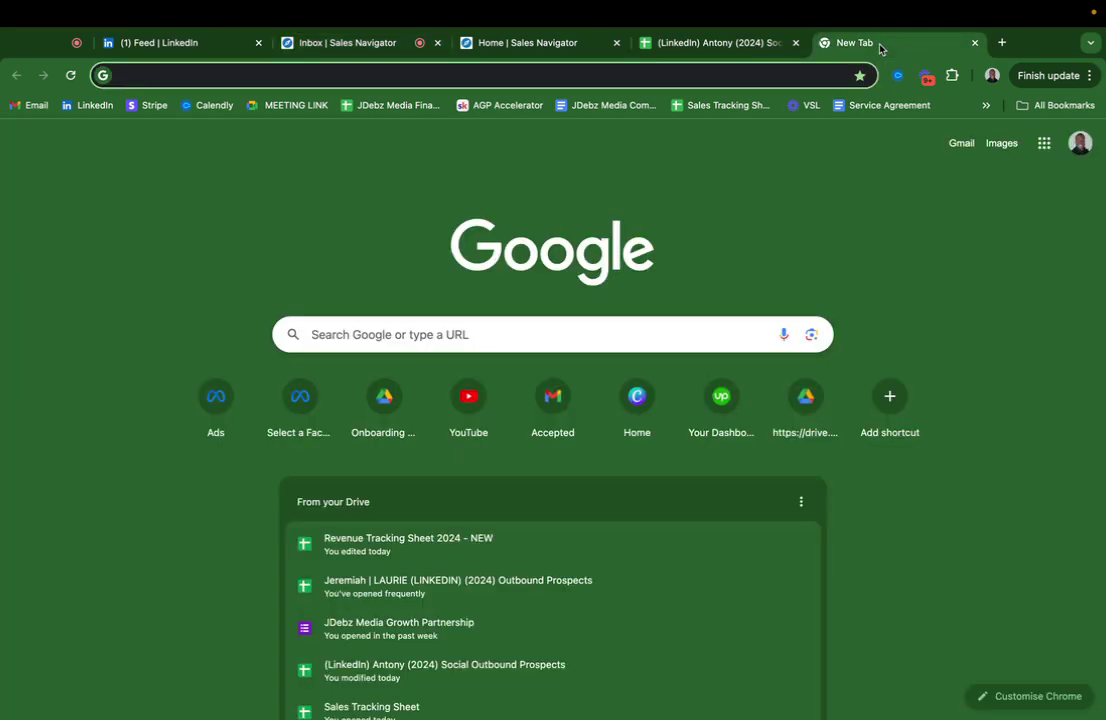
{"action": "type", "text": "comm"}
{"action": "left_click", "coordinate": [595, 117]}
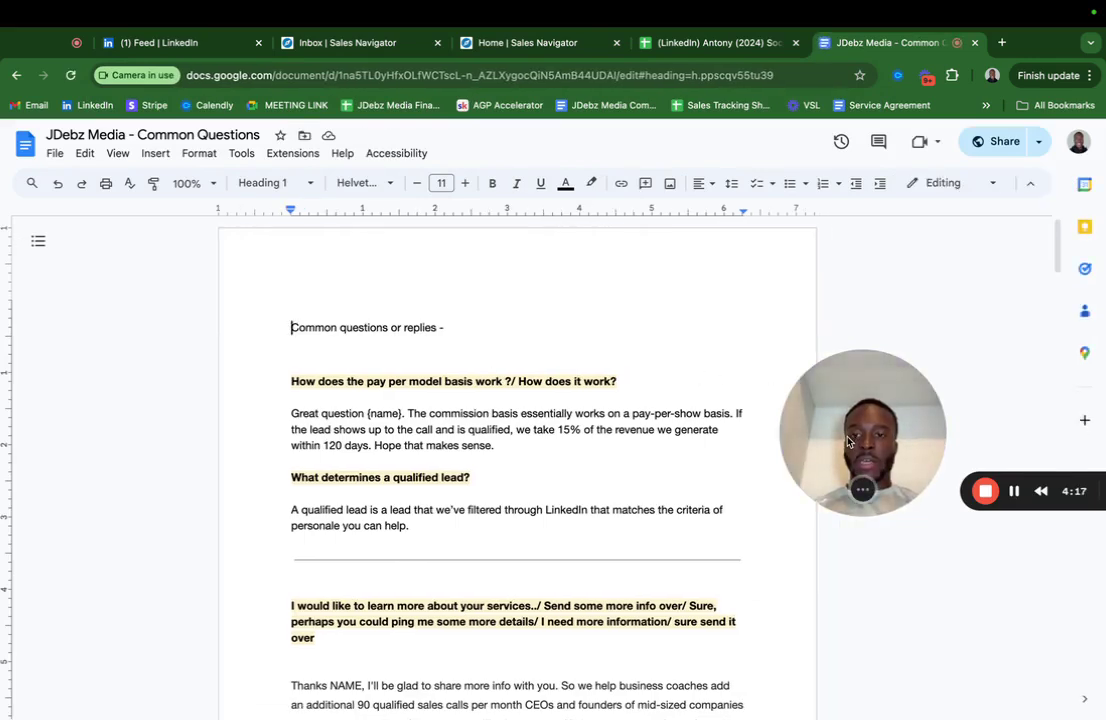
{"action": "left_click_drag", "start_coordinate": [848, 438], "coordinate": [866, 215]}
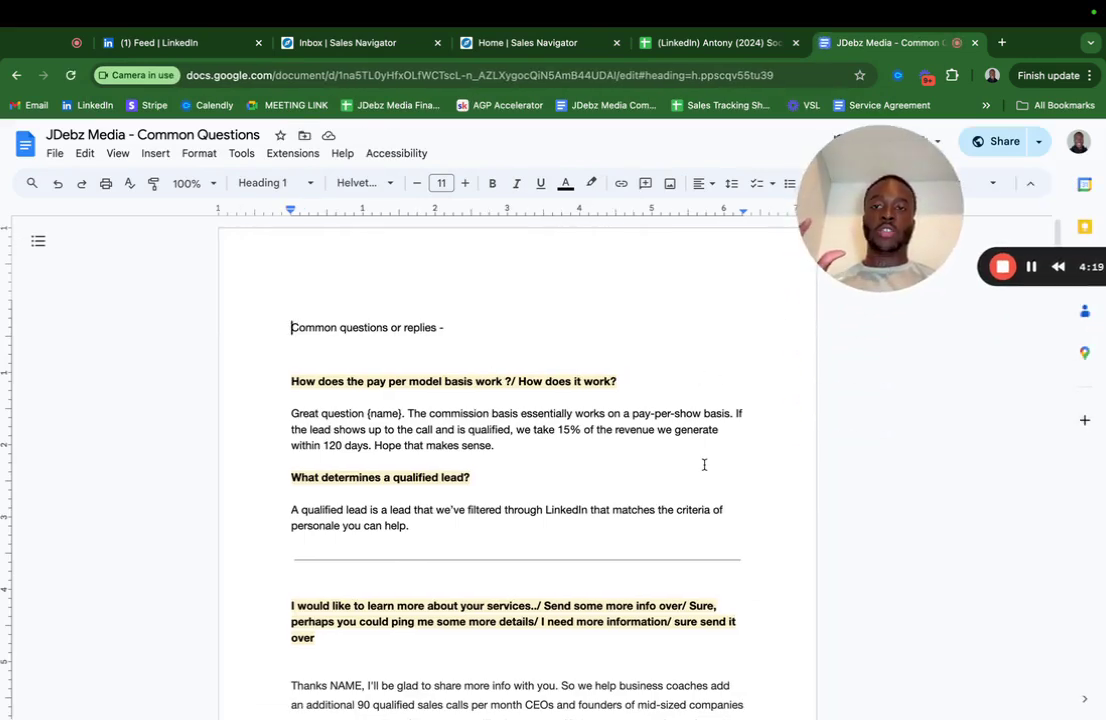
Step: Examine the prepared answers and highlight the one under "Do you only get commission when landing paying clients?"
{"action": "scroll", "coordinate": [548, 489], "scroll_direction": "down", "scroll_amount": 1}
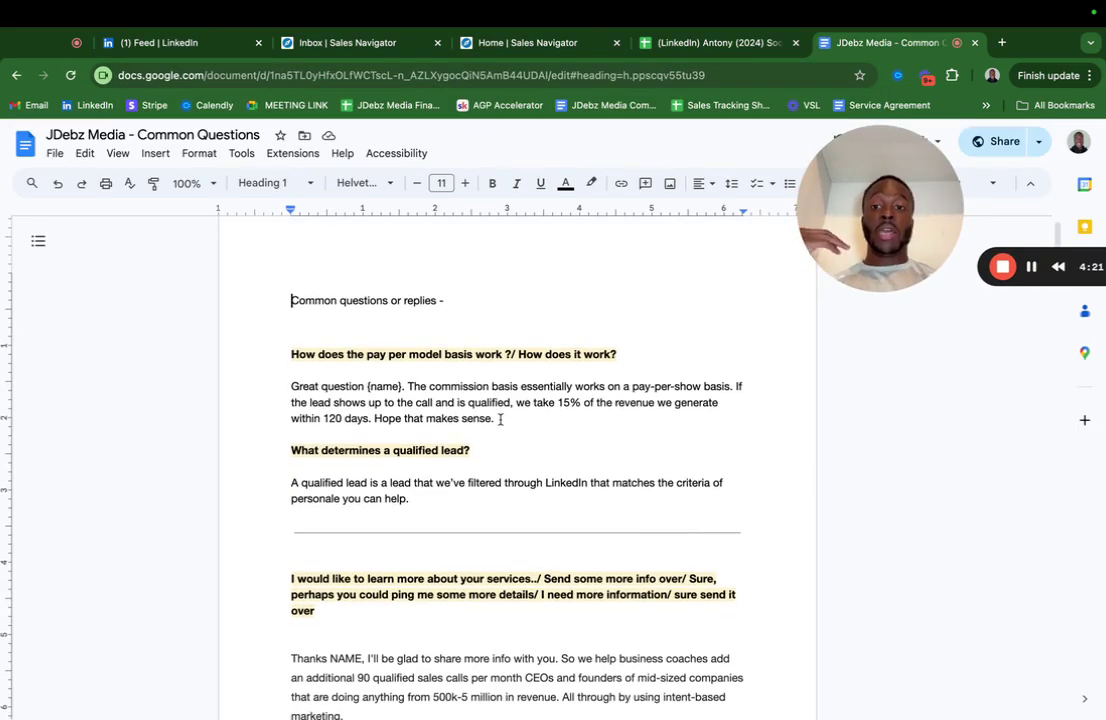
{"action": "scroll", "coordinate": [500, 419], "scroll_direction": "down", "scroll_amount": 3}
{"action": "scroll", "coordinate": [500, 419], "scroll_direction": "down", "scroll_amount": 15}
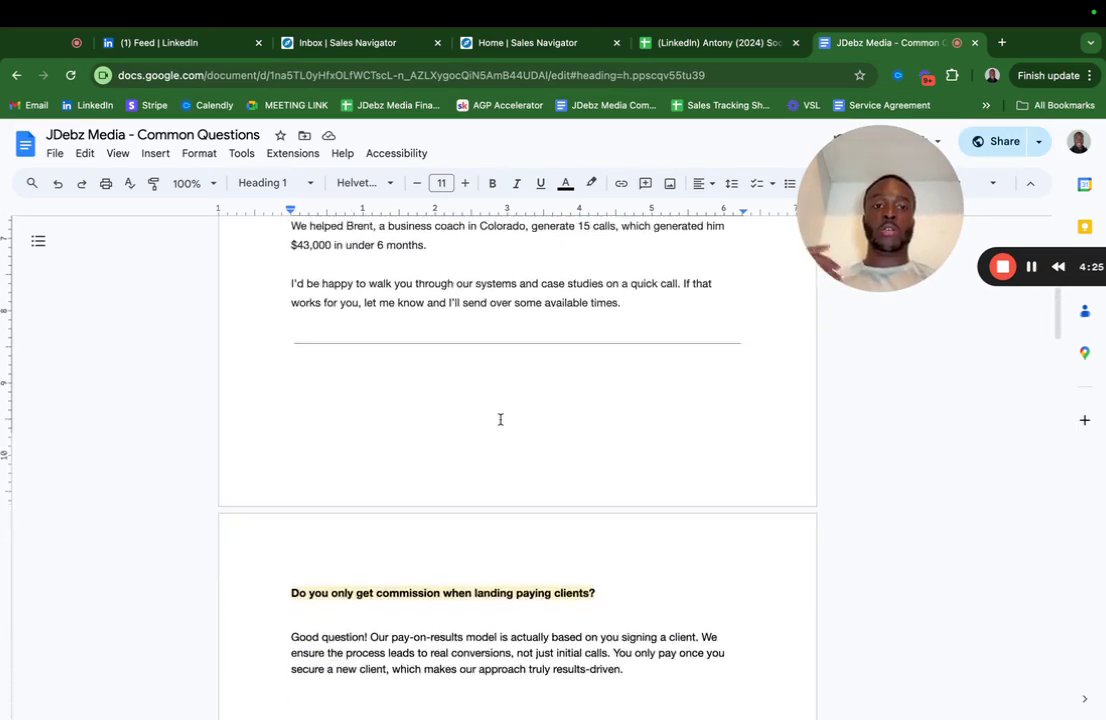
{"action": "scroll", "coordinate": [500, 419], "scroll_direction": "down", "scroll_amount": 7}
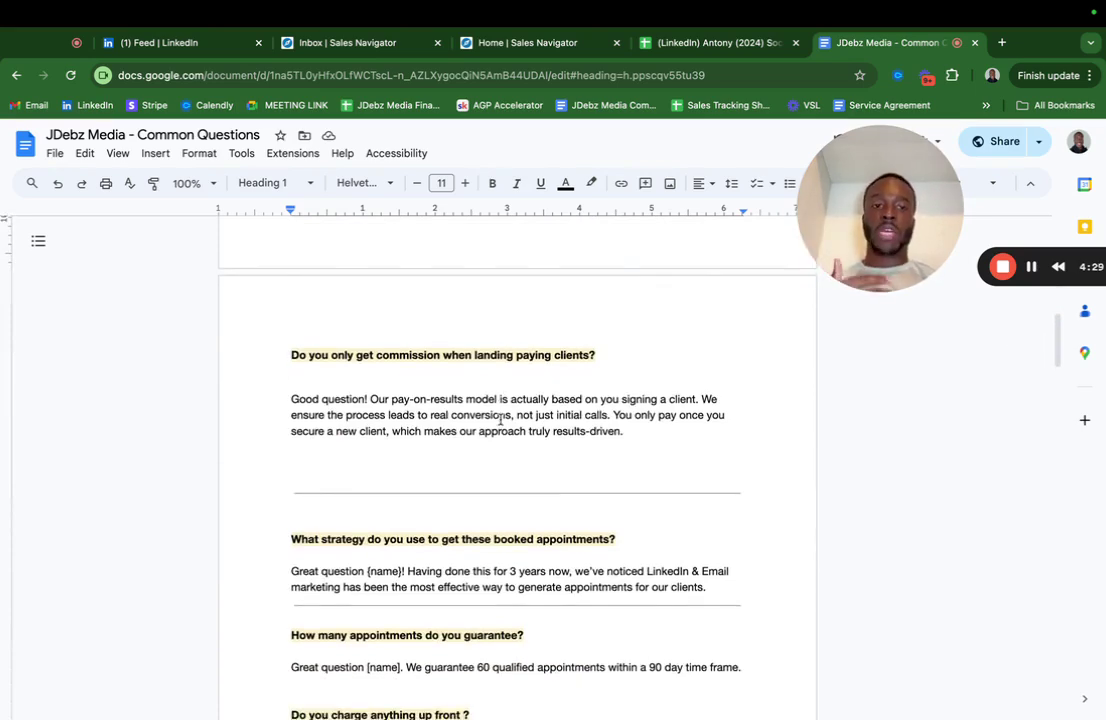
{"action": "triple_click", "coordinate": [444, 417]}
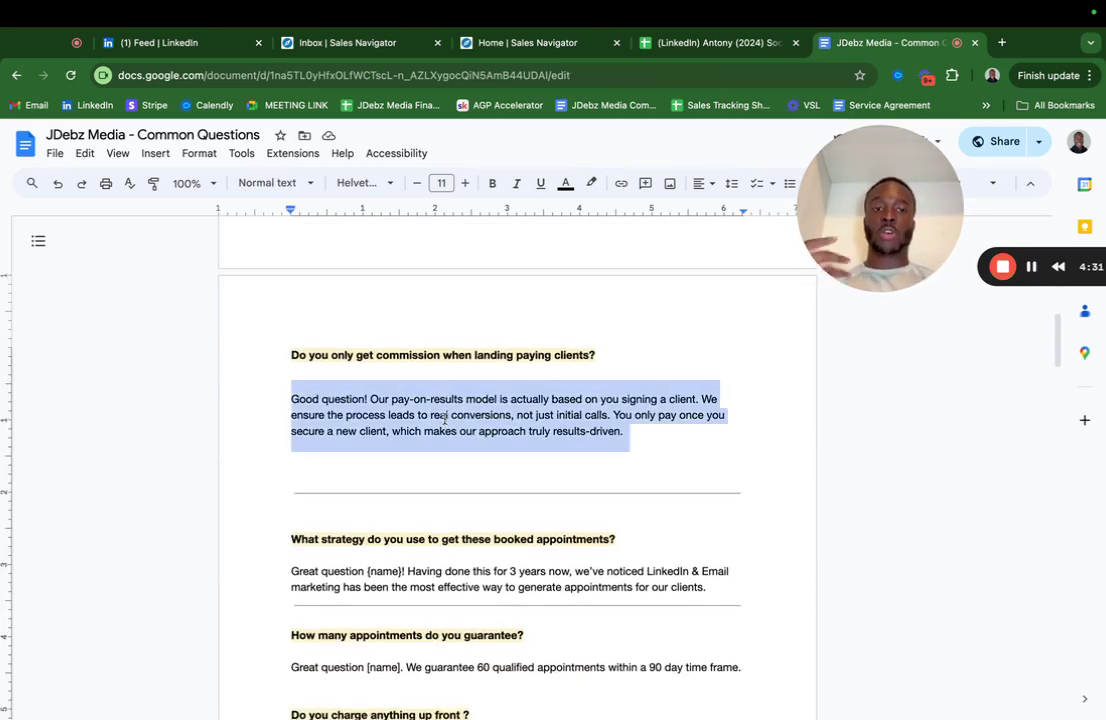
Step: Copy the prepared calendar-link reply under "Sounds good/ i would like to speak with you", through "Thanks!"
{"action": "scroll", "coordinate": [444, 418], "scroll_direction": "down", "scroll_amount": 20}
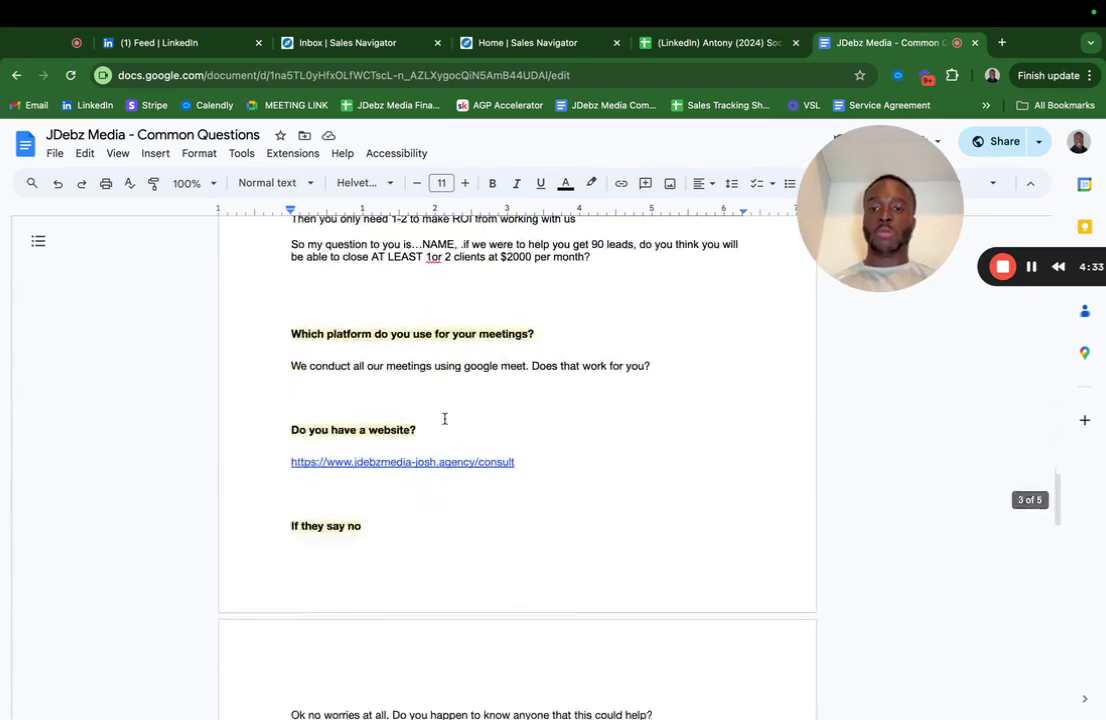
{"action": "scroll", "coordinate": [444, 418], "scroll_direction": "down", "scroll_amount": 4}
{"action": "scroll", "coordinate": [444, 416], "scroll_direction": "up", "scroll_amount": 1}
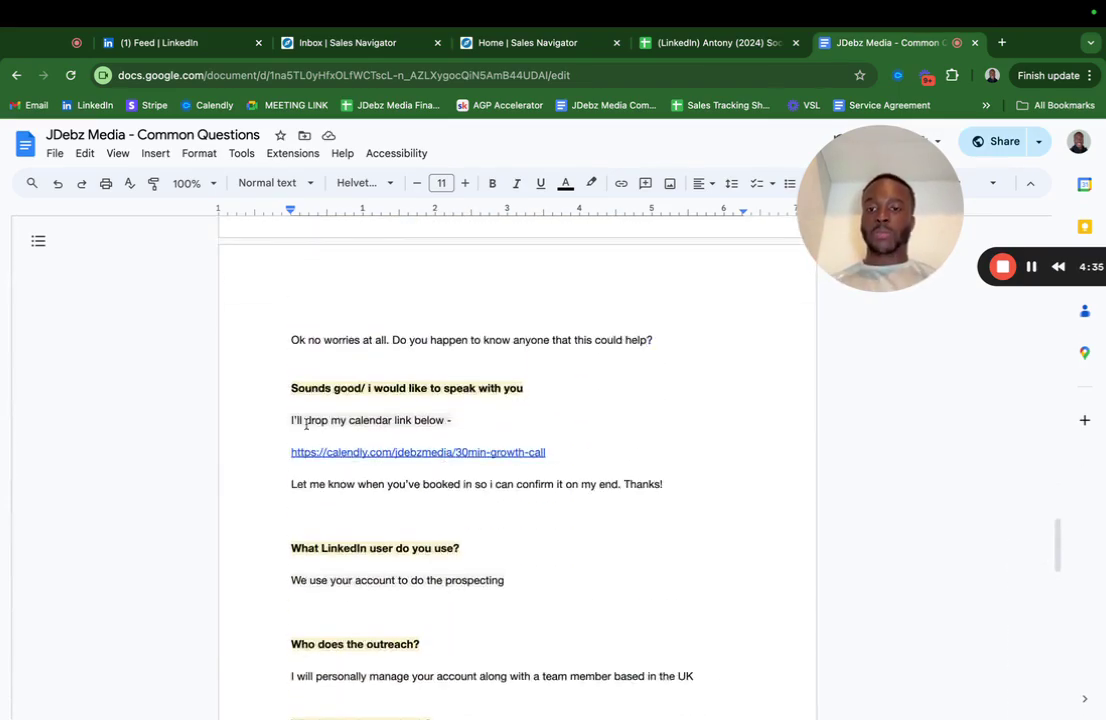
{"action": "left_click_drag", "start_coordinate": [282, 421], "coordinate": [623, 494]}
{"action": "key", "text": "super+c"}
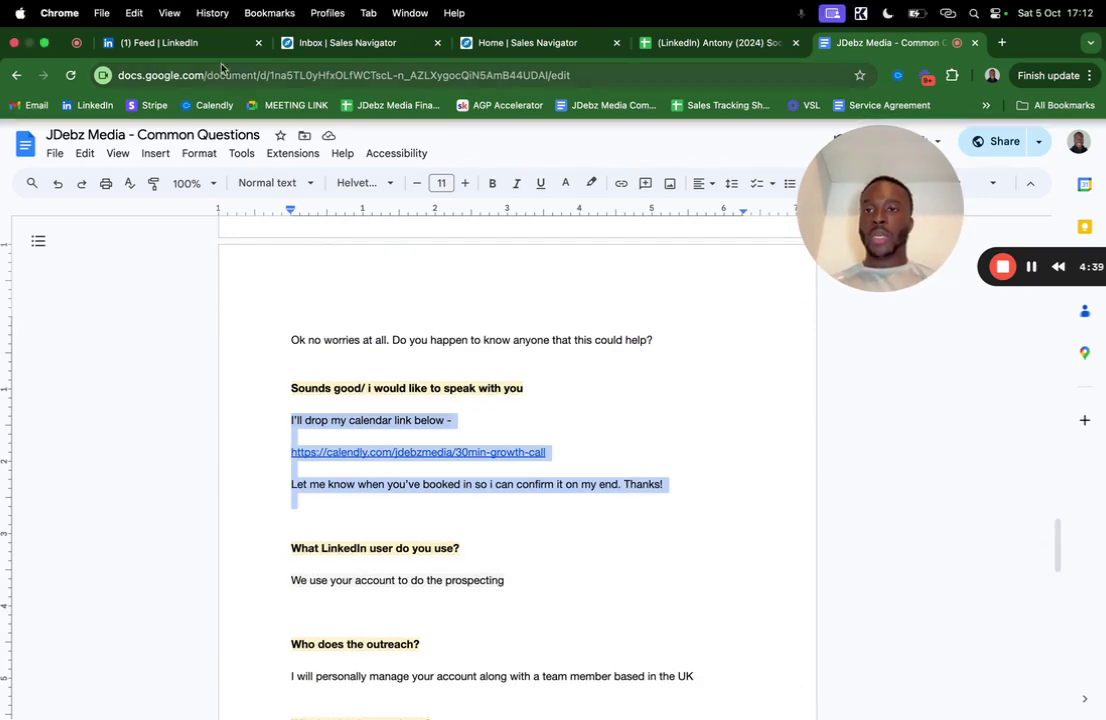
Step: Return to the Sales Navigator conversation and replace the draft reply with the copied calendar-link text
{"action": "left_click", "coordinate": [346, 45]}
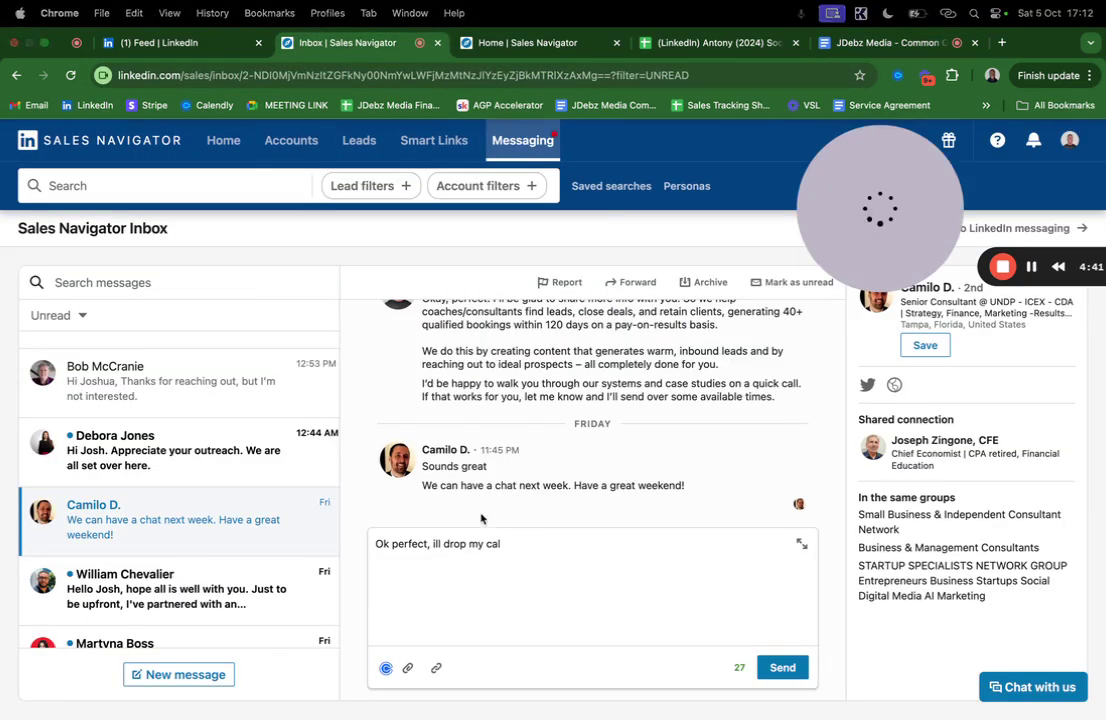
{"action": "triple_click", "coordinate": [538, 558]}
{"action": "key", "text": "super+v"}
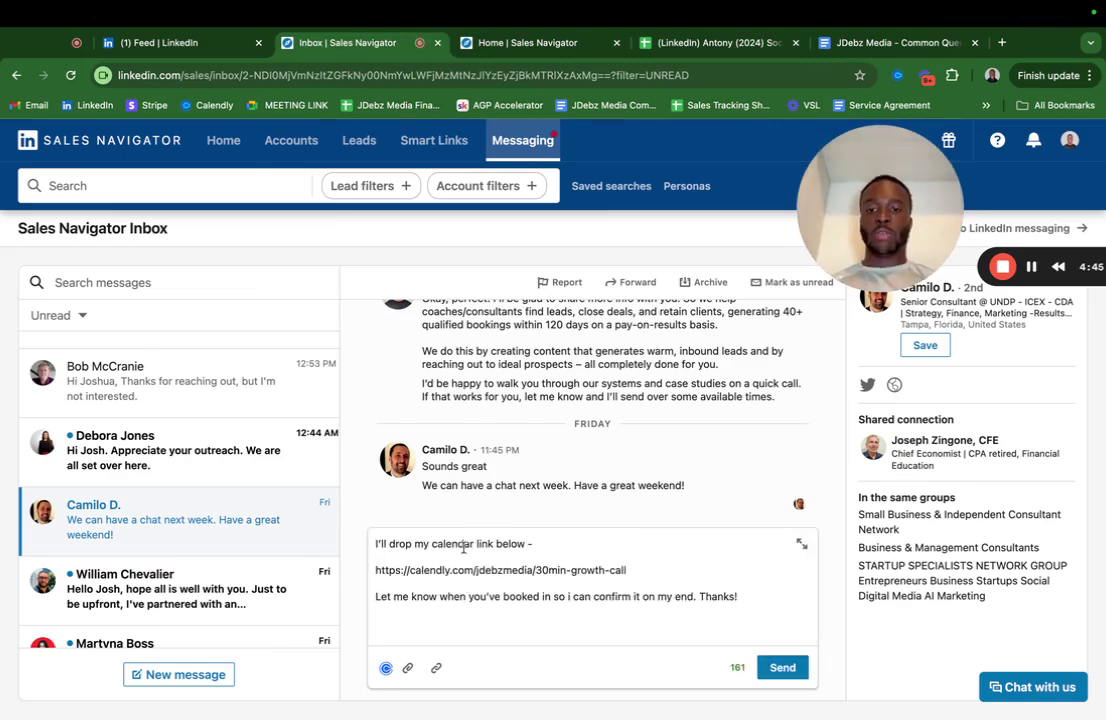
Step: Begin the reply with "ok sounds good", the prospect's first name and a comma, ahead of the calendar-link sentence
{"action": "left_click", "coordinate": [375, 541]}
{"action": "type", "text": "ok so"}
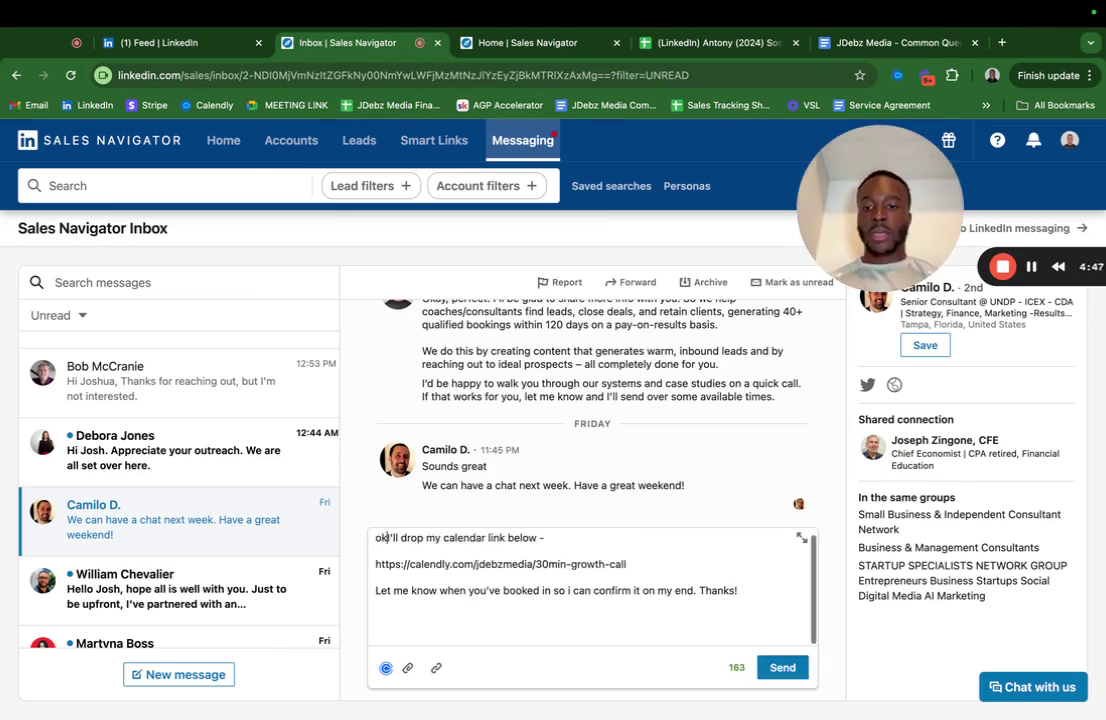
{"action": "type", "text": "unds goosd!"}
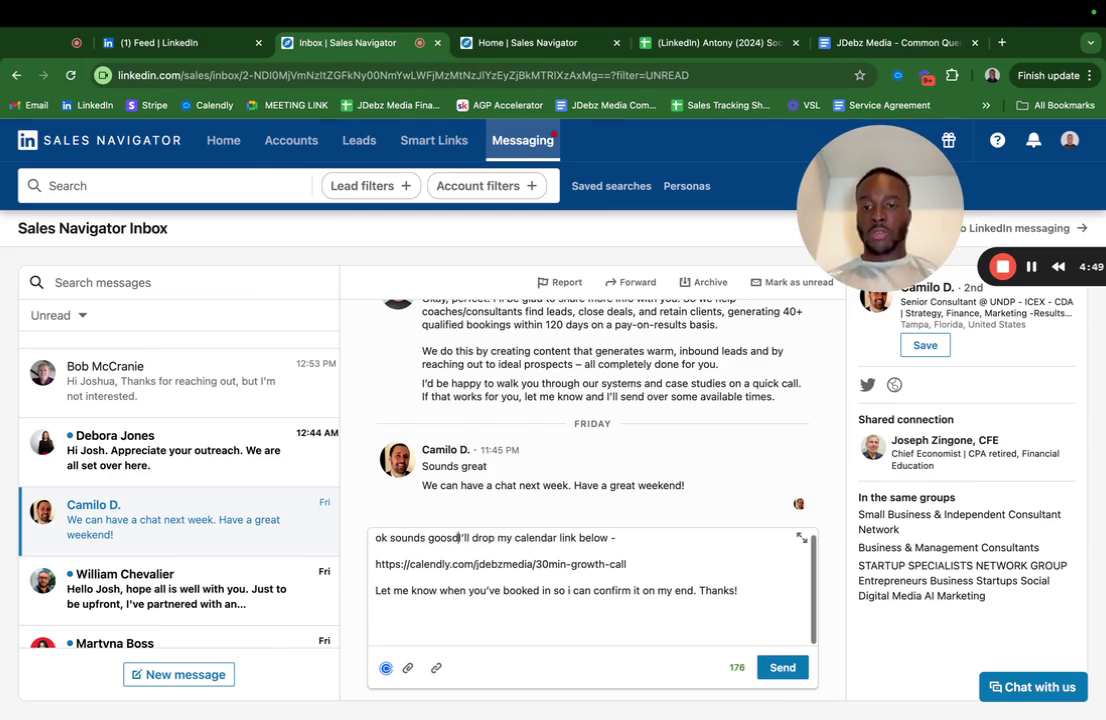
{"action": "key", "text": "BackSpace"}
{"action": "key", "text": "BackSpace"}
{"action": "key", "text": "BackSpace"}
{"action": "type", "text": "d! Camil"}
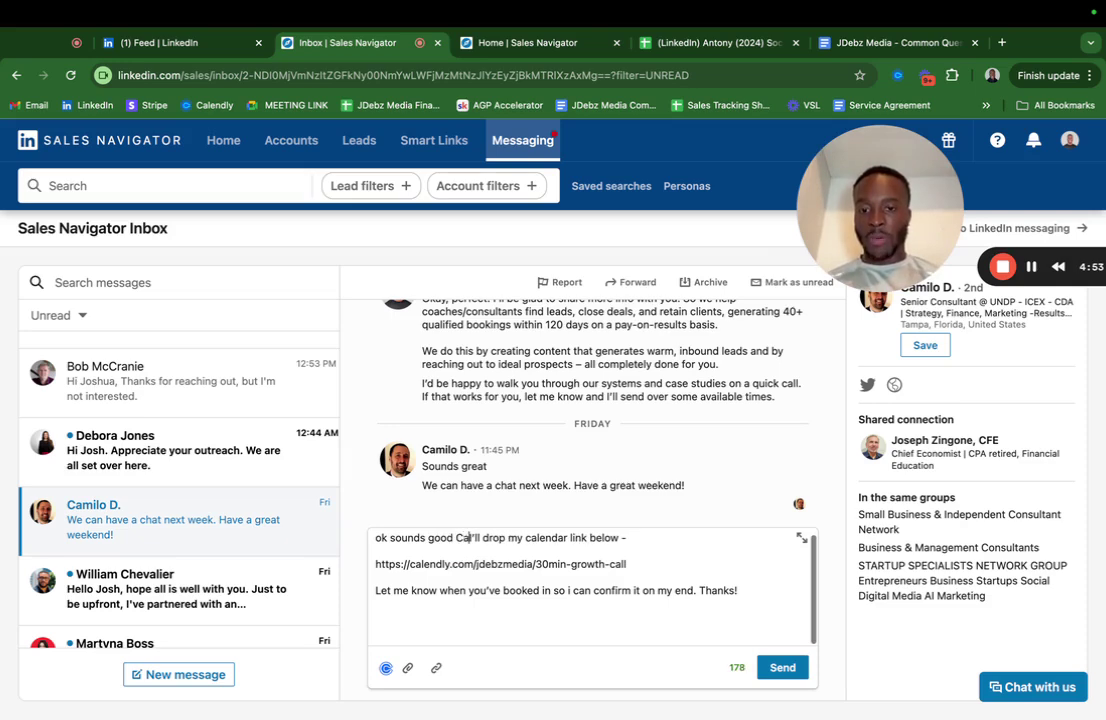
{"action": "type", "text": "o,"}
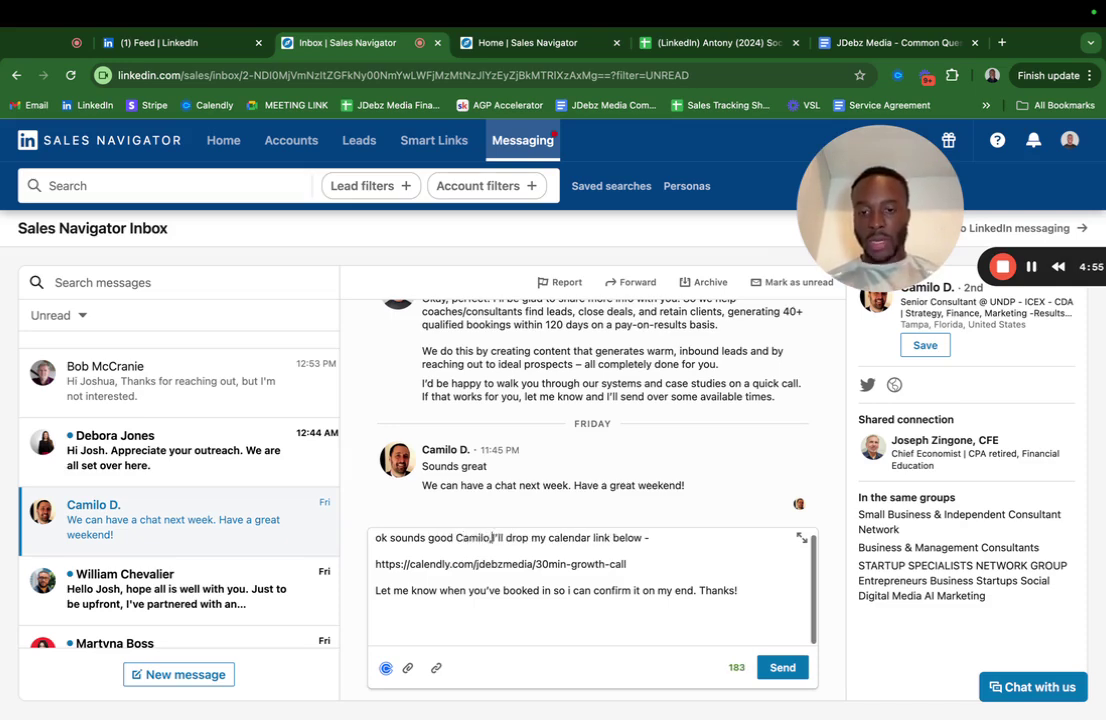
Step: Change "sounds" to "suonds" in the reply's opening, keeping "good" spelled correctly
{"action": "key", "text": "BackSpace"}
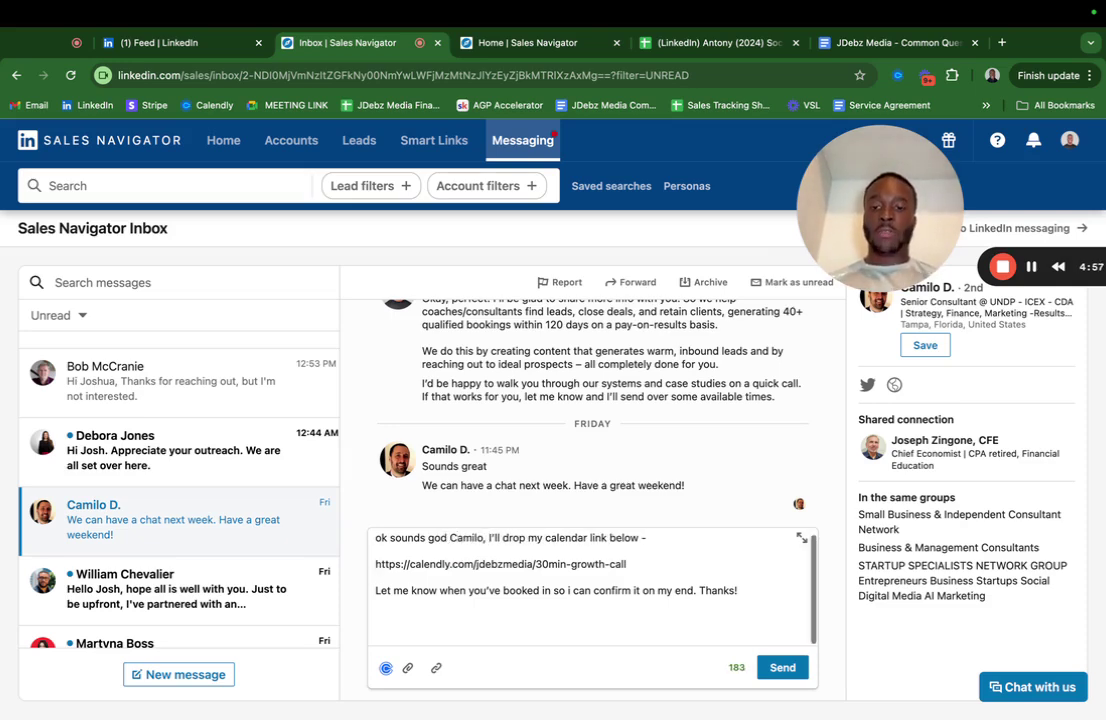
{"action": "type", "text": "o"}
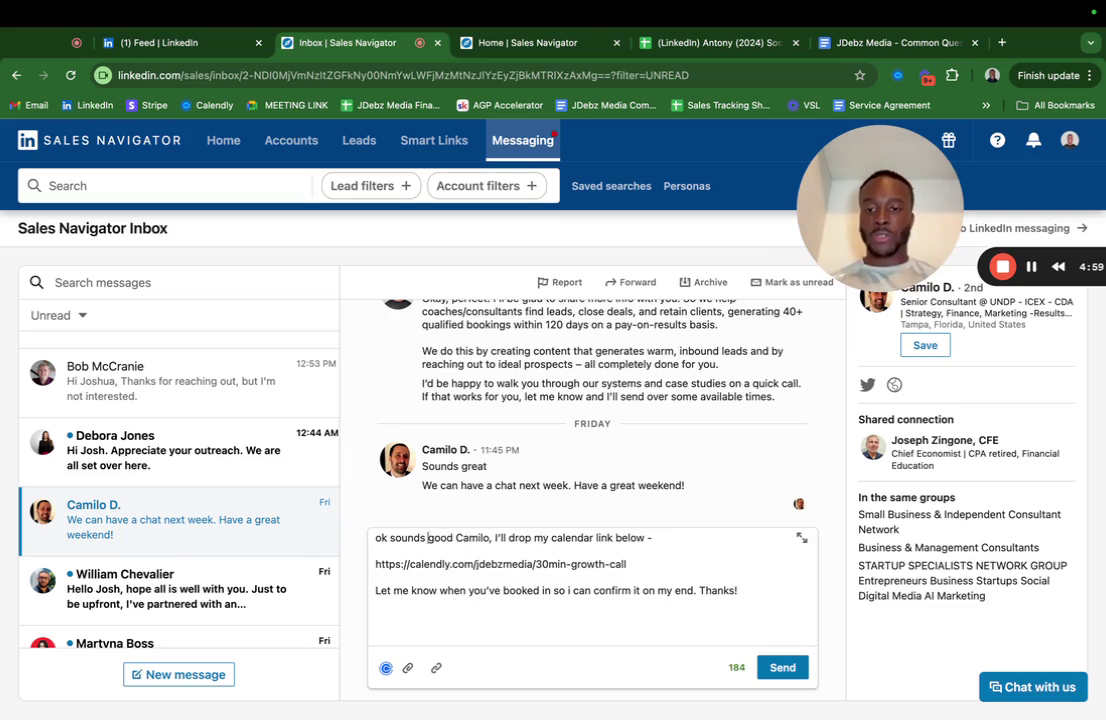
{"action": "key", "text": "BackSpace"}
{"action": "key", "text": "Left"}
{"action": "type", "text": "u"}
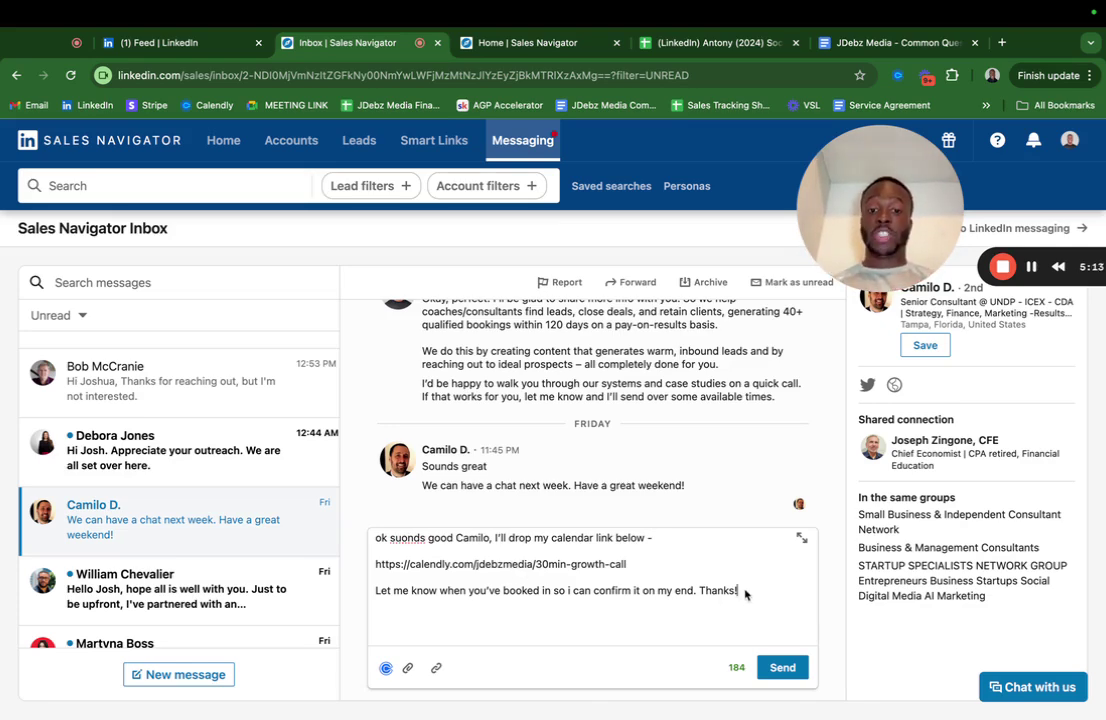
{"action": "scroll", "coordinate": [605, 568], "scroll_direction": "up", "scroll_amount": 1}
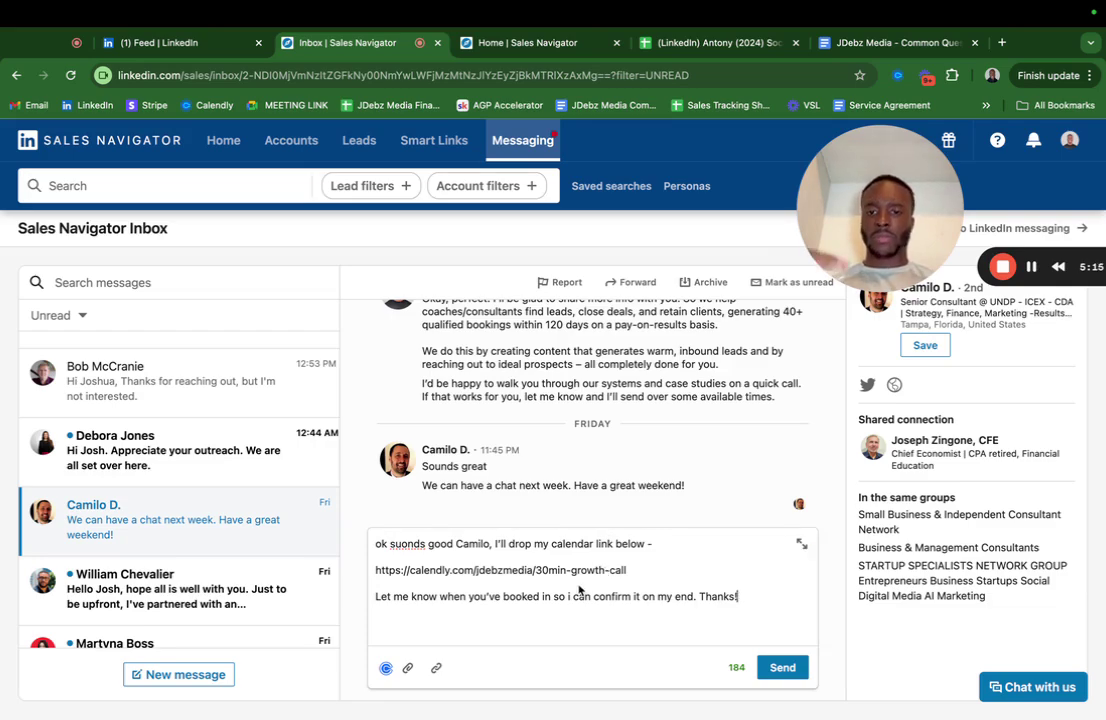
Step: Send the calendar-link reply in the prospect's Sales Navigator conversation
{"action": "key", "text": "Return"}
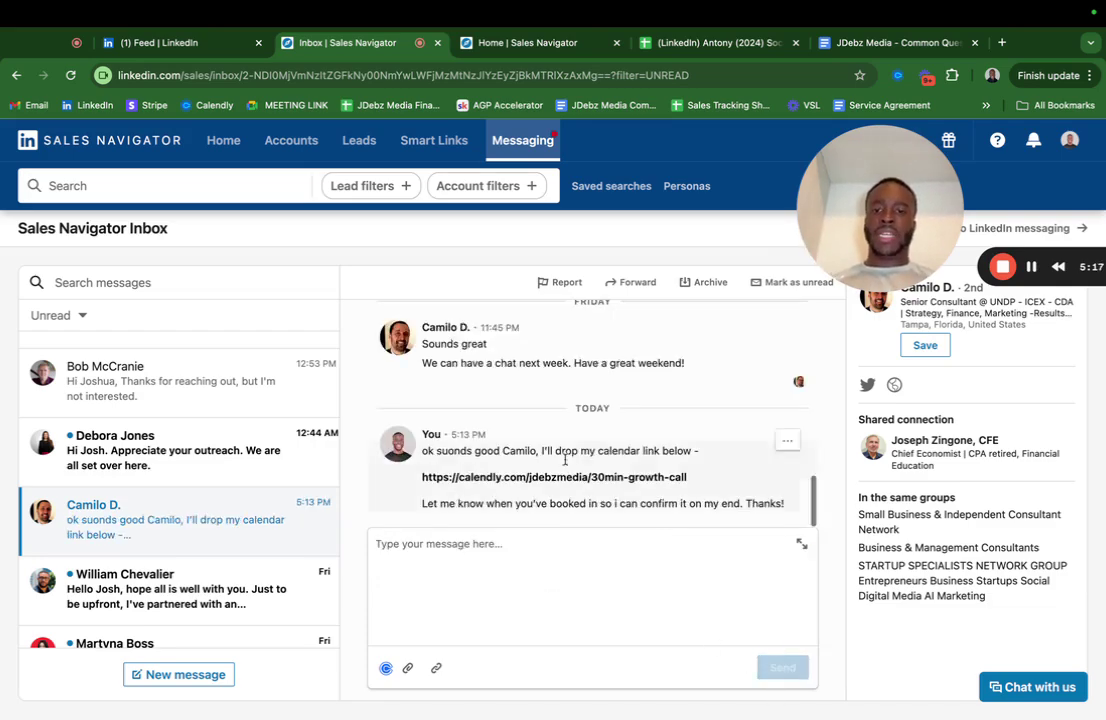
{"action": "left_click_drag", "start_coordinate": [864, 223], "coordinate": [864, 533]}
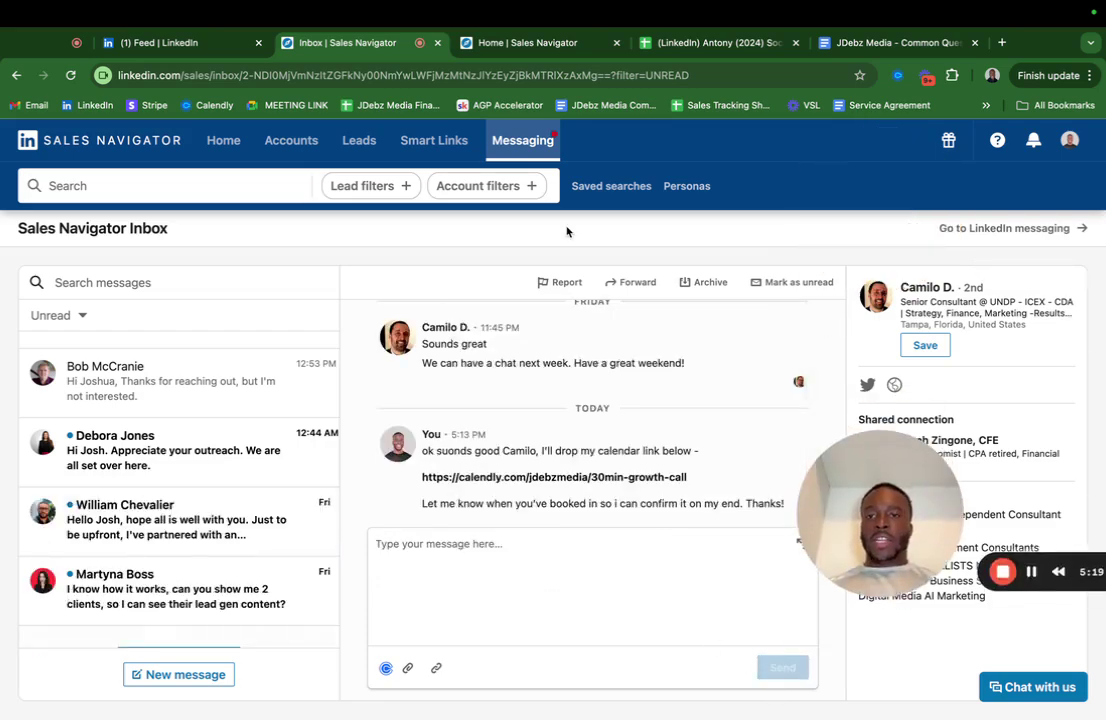
{"action": "left_click", "coordinate": [677, 45]}
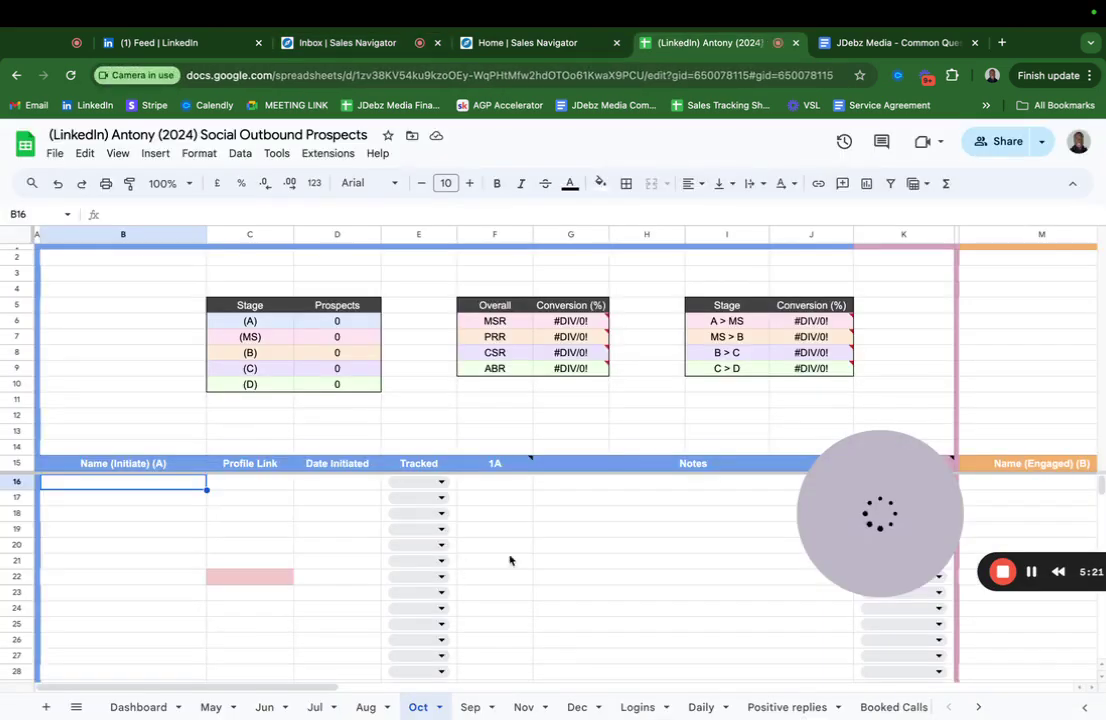
{"action": "left_click_drag", "start_coordinate": [865, 500], "coordinate": [890, 218]}
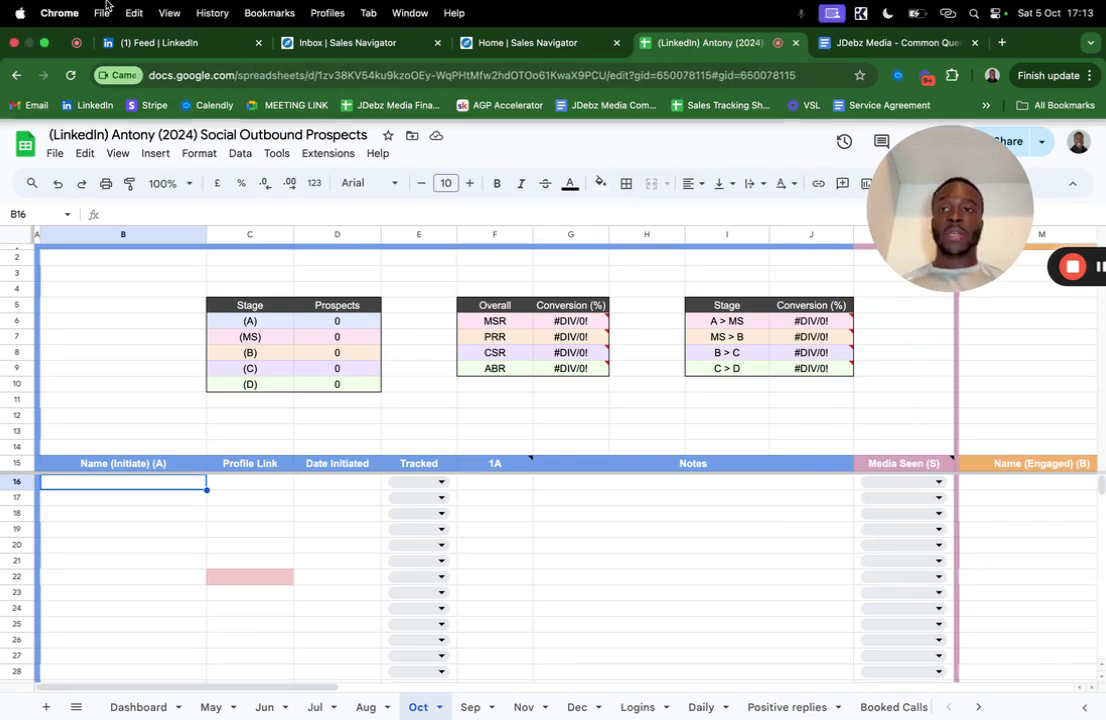
{"action": "left_click", "coordinate": [140, 42]}
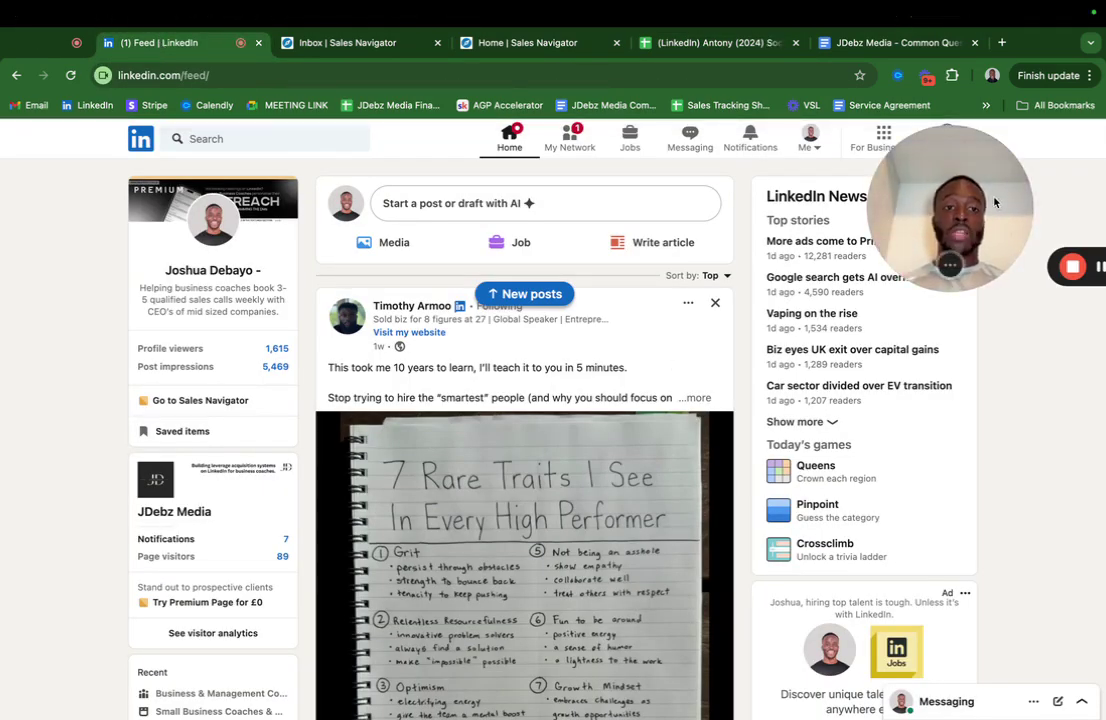
{"action": "left_click_drag", "start_coordinate": [937, 220], "coordinate": [884, 273]}
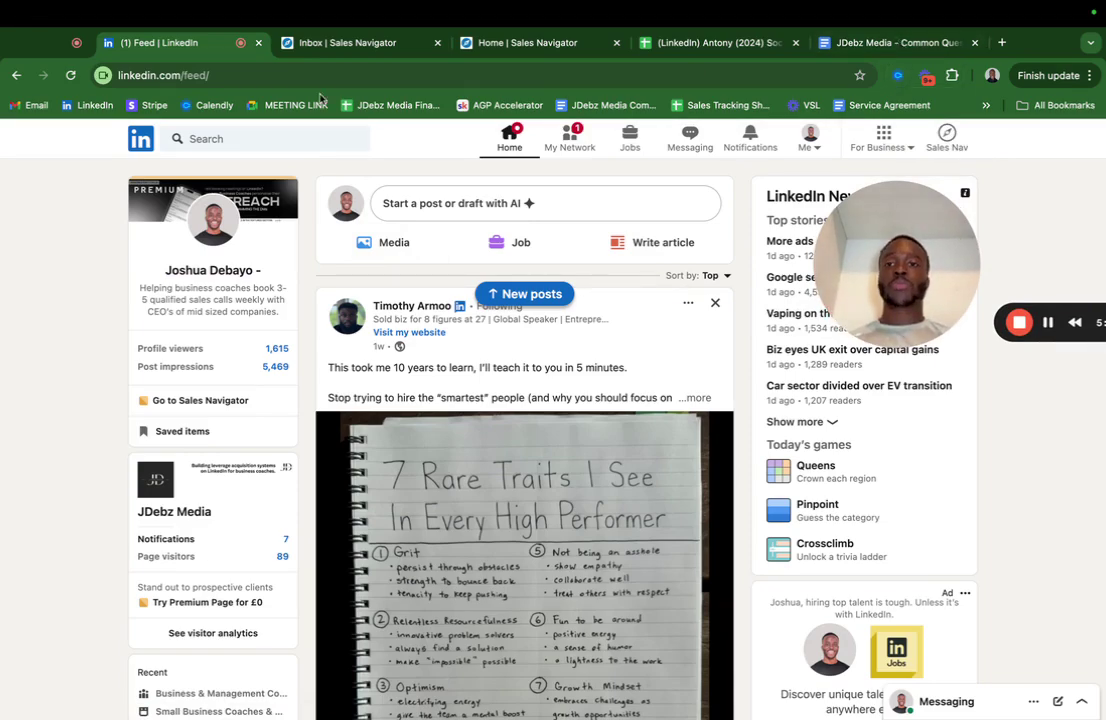
{"action": "left_click", "coordinate": [340, 42]}
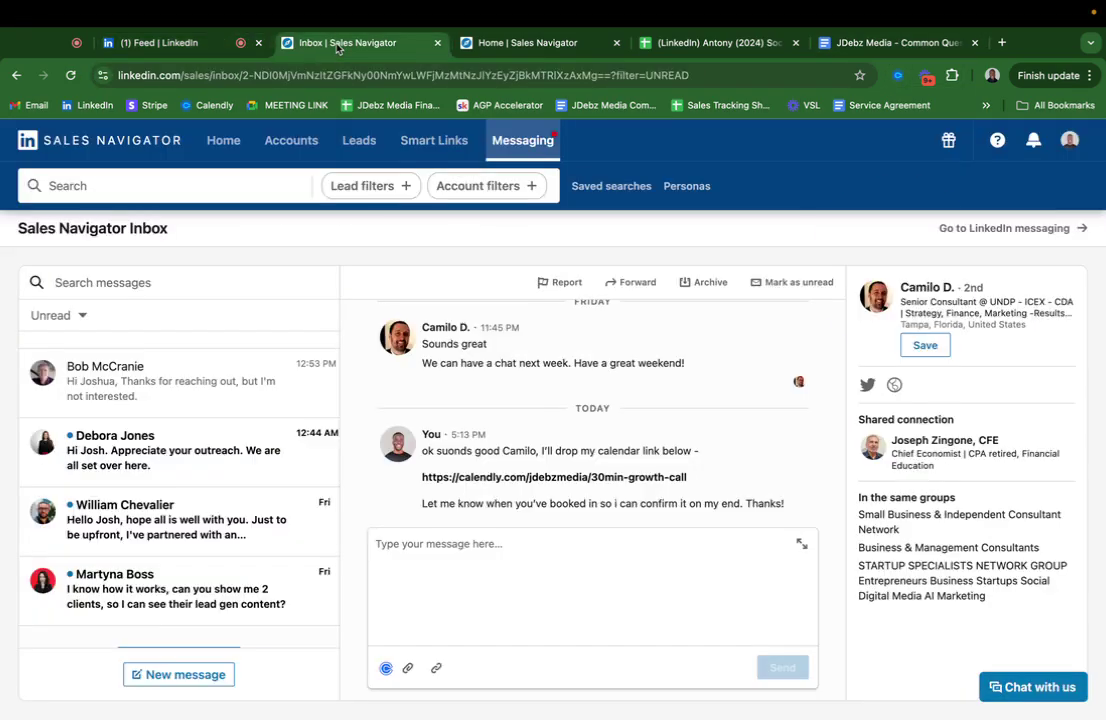
Step: Switch to the Social Outbound Prospects spreadsheet and examine the Initiate (A) name, profile link and date columns on the Oct sheet
{"action": "left_click", "coordinate": [706, 42]}
{"action": "left_click", "coordinate": [128, 517]}
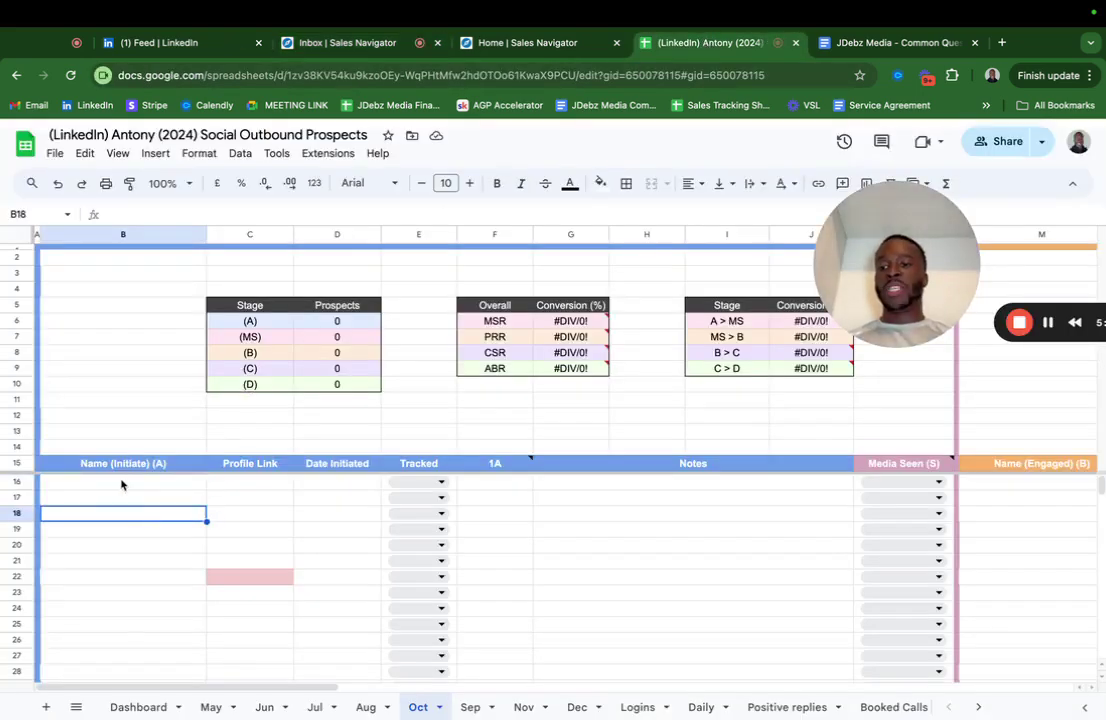
{"action": "left_click_drag", "start_coordinate": [121, 483], "coordinate": [350, 658]}
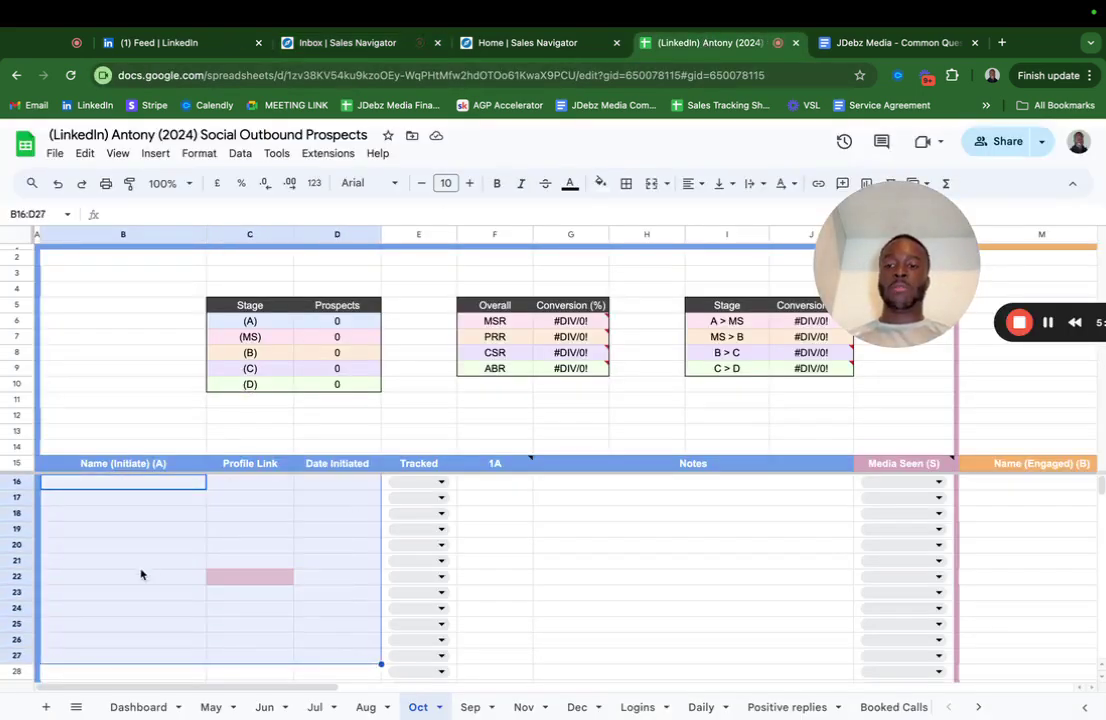
{"action": "left_click", "coordinate": [138, 577]}
{"action": "left_click_drag", "start_coordinate": [135, 486], "coordinate": [424, 680]}
{"action": "left_click", "coordinate": [248, 515]}
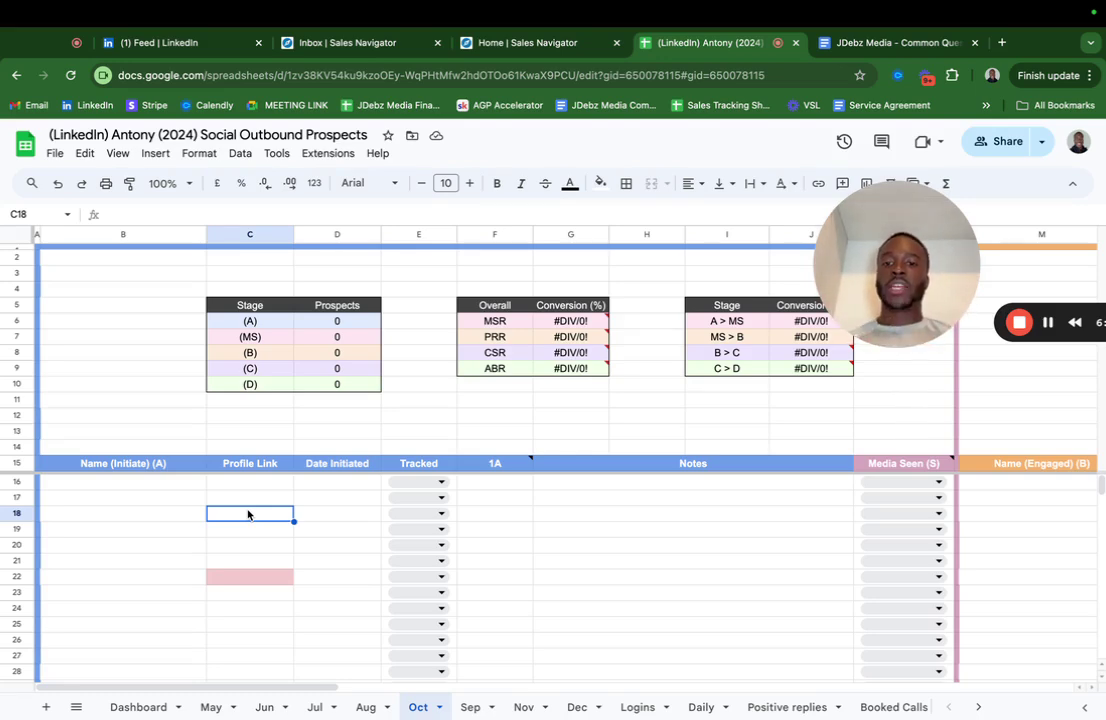
{"action": "left_click_drag", "start_coordinate": [138, 470], "coordinate": [449, 616]}
{"action": "left_click", "coordinate": [190, 512]}
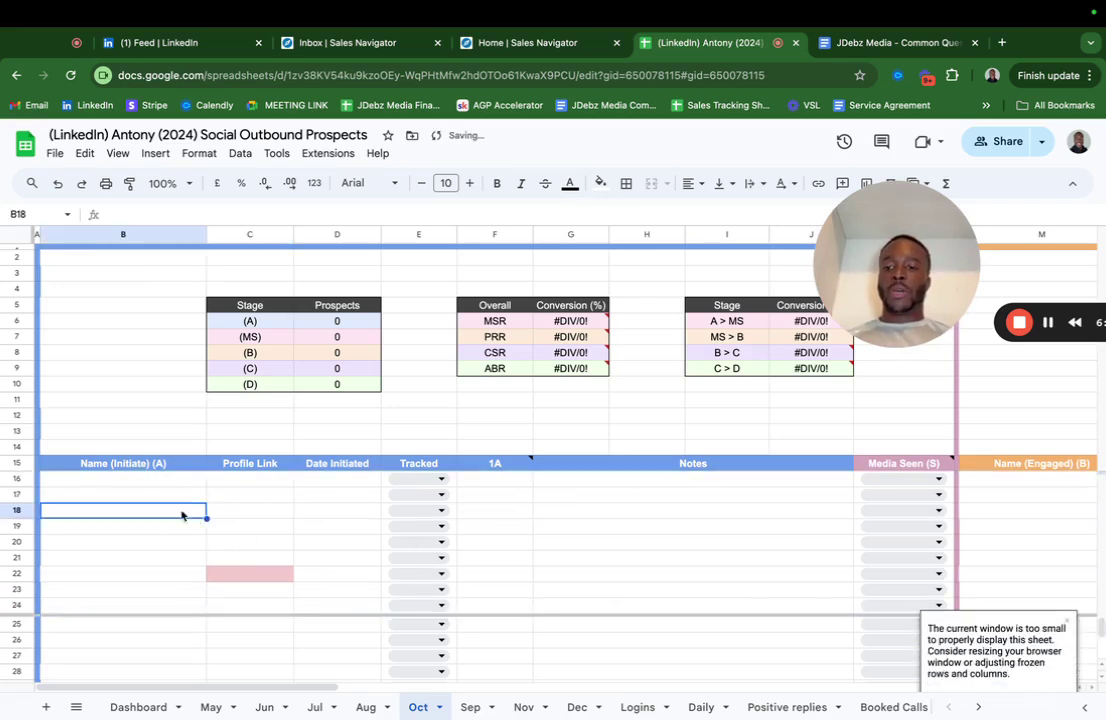
{"action": "left_click", "coordinate": [59, 185]}
Step: Examine the Oct sheet's tracking sections from Initiate (A) through Engaged (B) to the Calendly'd (C) name, profile link and date columns
{"action": "left_click", "coordinate": [283, 495]}
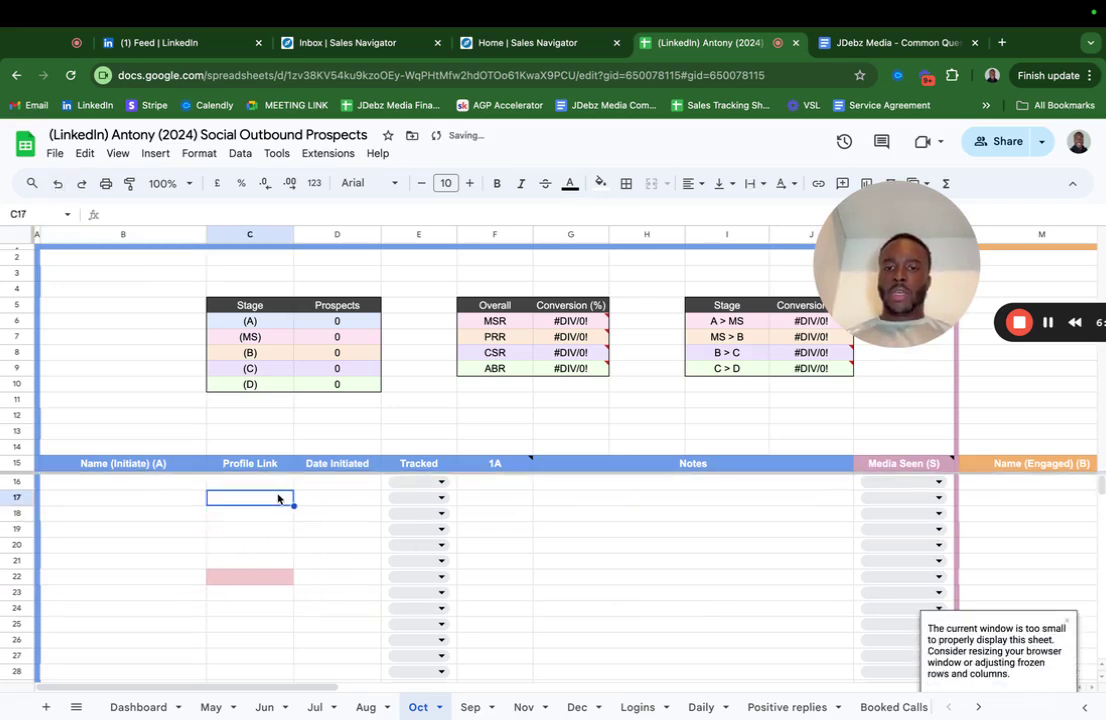
{"action": "scroll", "coordinate": [280, 498], "scroll_direction": "right", "scroll_amount": 5}
{"action": "left_click_drag", "start_coordinate": [471, 496], "coordinate": [573, 573]}
{"action": "left_click", "coordinate": [573, 576]}
{"action": "scroll", "coordinate": [571, 582], "scroll_direction": "left", "scroll_amount": 5}
{"action": "left_click", "coordinate": [229, 578]}
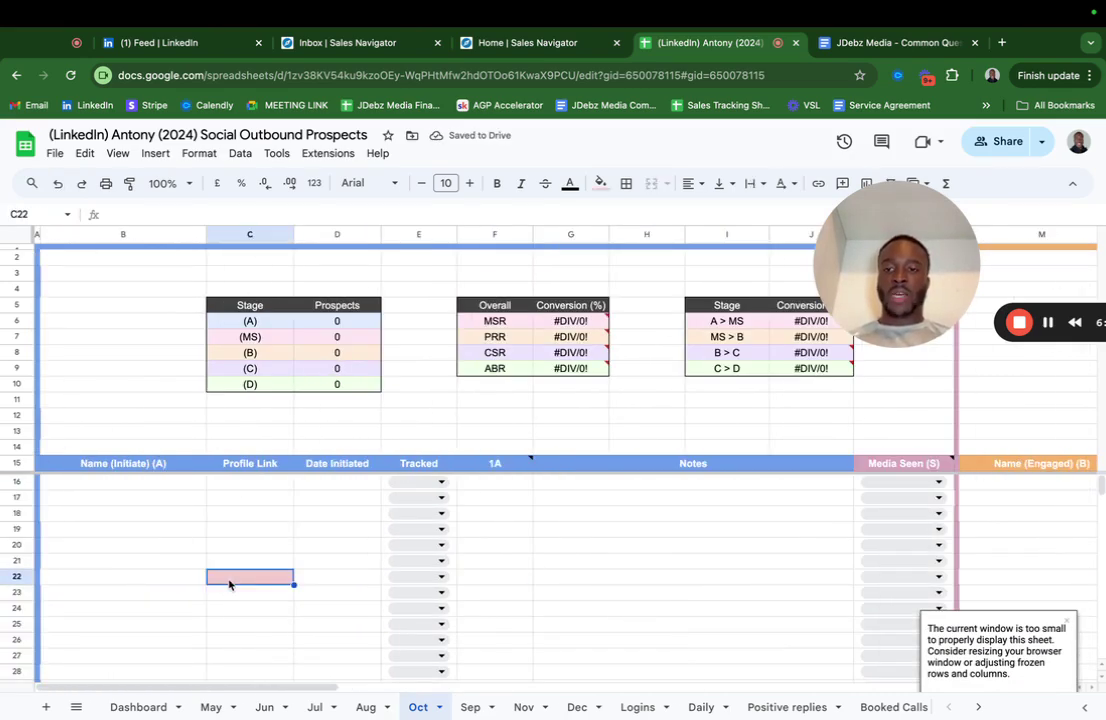
{"action": "scroll", "coordinate": [278, 548], "scroll_direction": "right", "scroll_amount": 8}
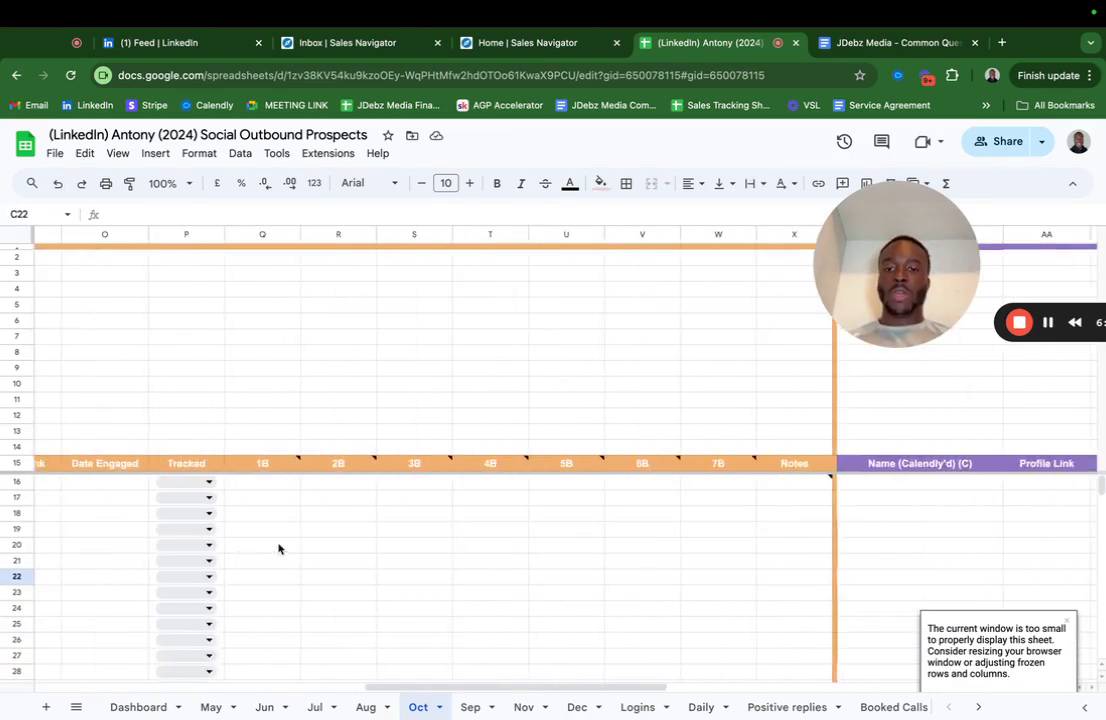
{"action": "scroll", "coordinate": [278, 548], "scroll_direction": "right", "scroll_amount": 5}
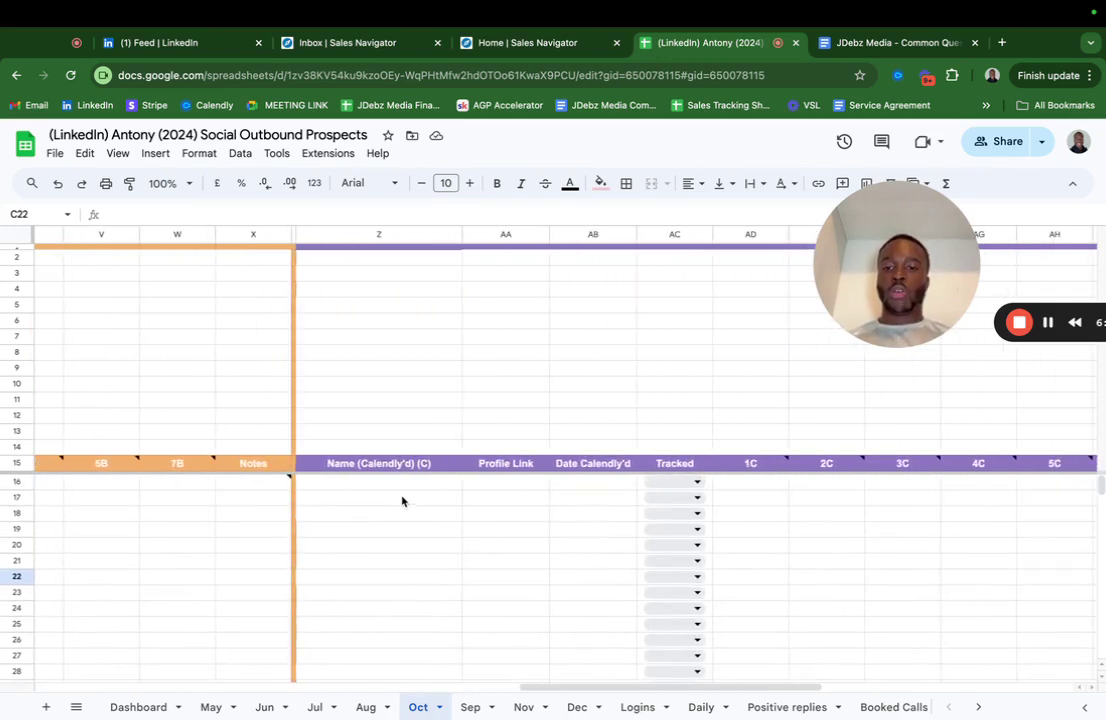
{"action": "left_click_drag", "start_coordinate": [425, 484], "coordinate": [612, 605]}
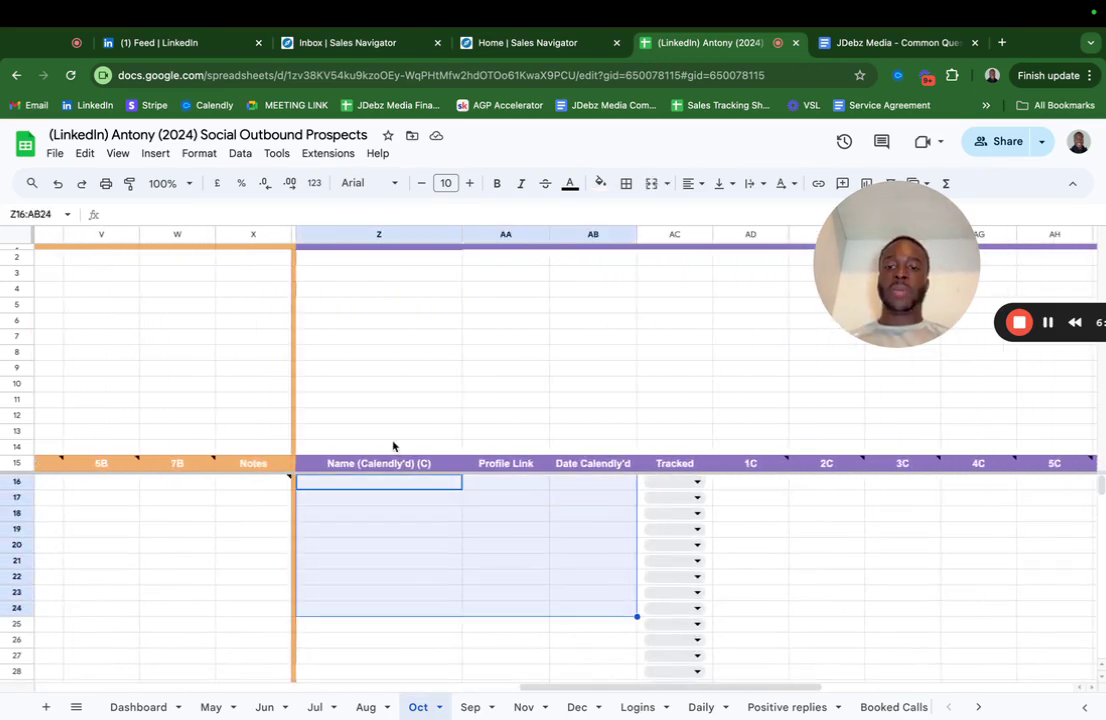
{"action": "left_click", "coordinate": [387, 512]}
{"action": "left_click_drag", "start_coordinate": [382, 485], "coordinate": [610, 607]}
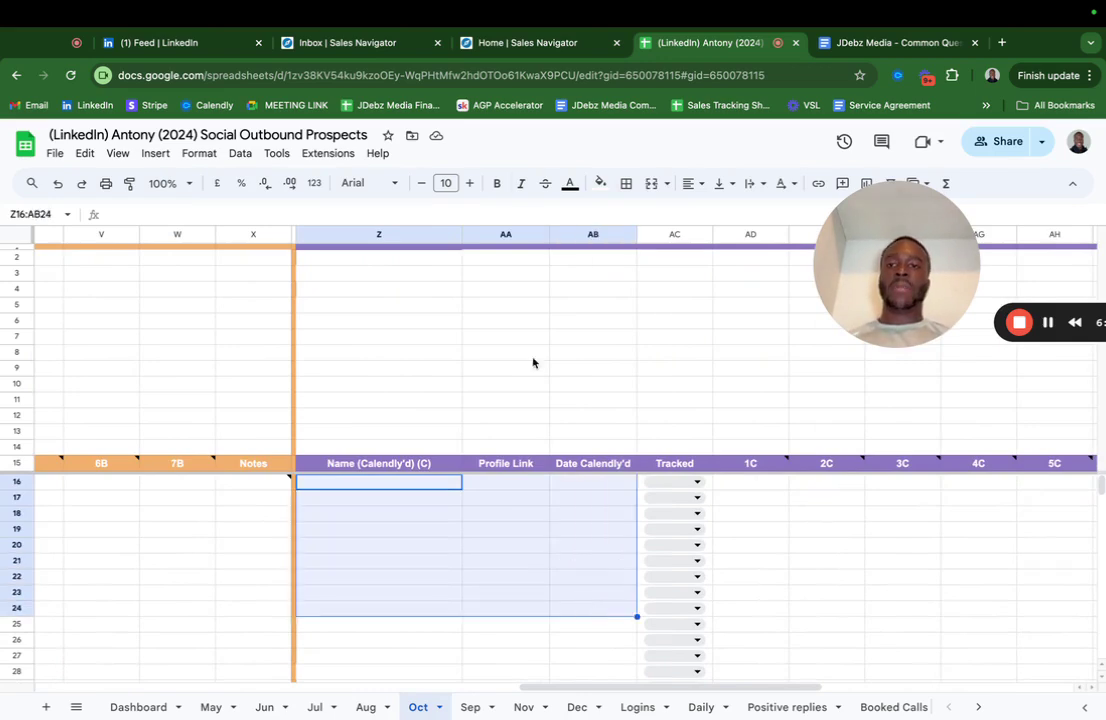
Step: Copy the prospect's name from the Sales Navigator conversation into cell Z16 under Name (Calendly'd) (C) on the Oct sheet
{"action": "left_click", "coordinate": [375, 45]}
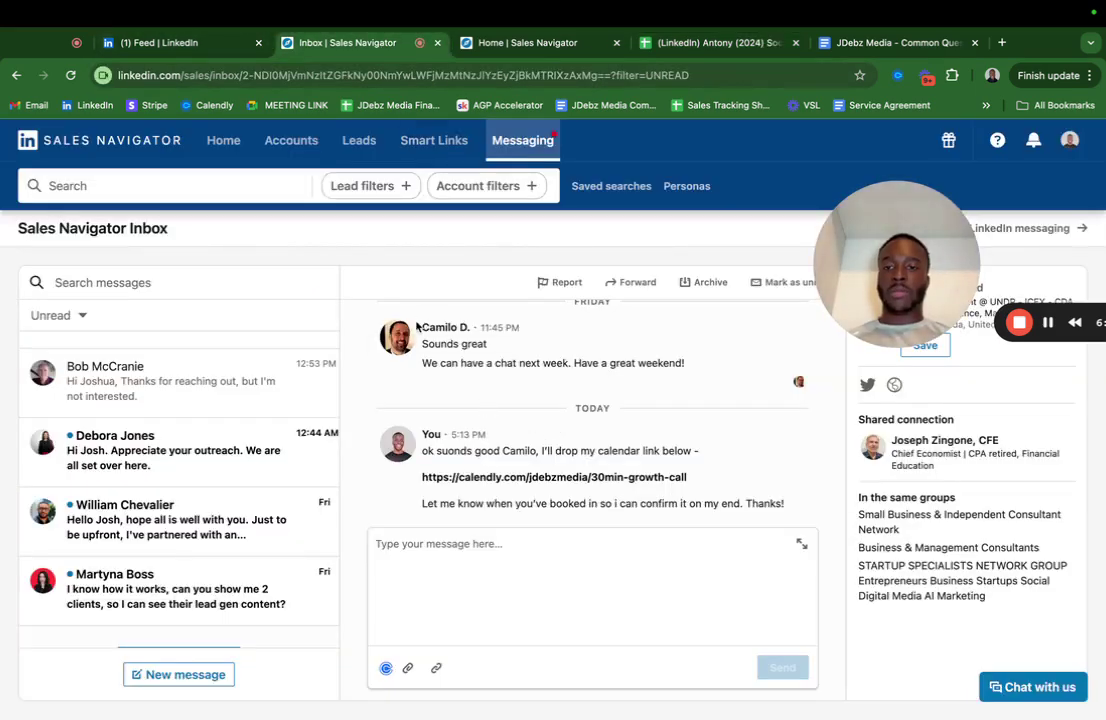
{"action": "left_click_drag", "start_coordinate": [425, 327], "coordinate": [465, 329]}
{"action": "key", "text": "cmd+c"}
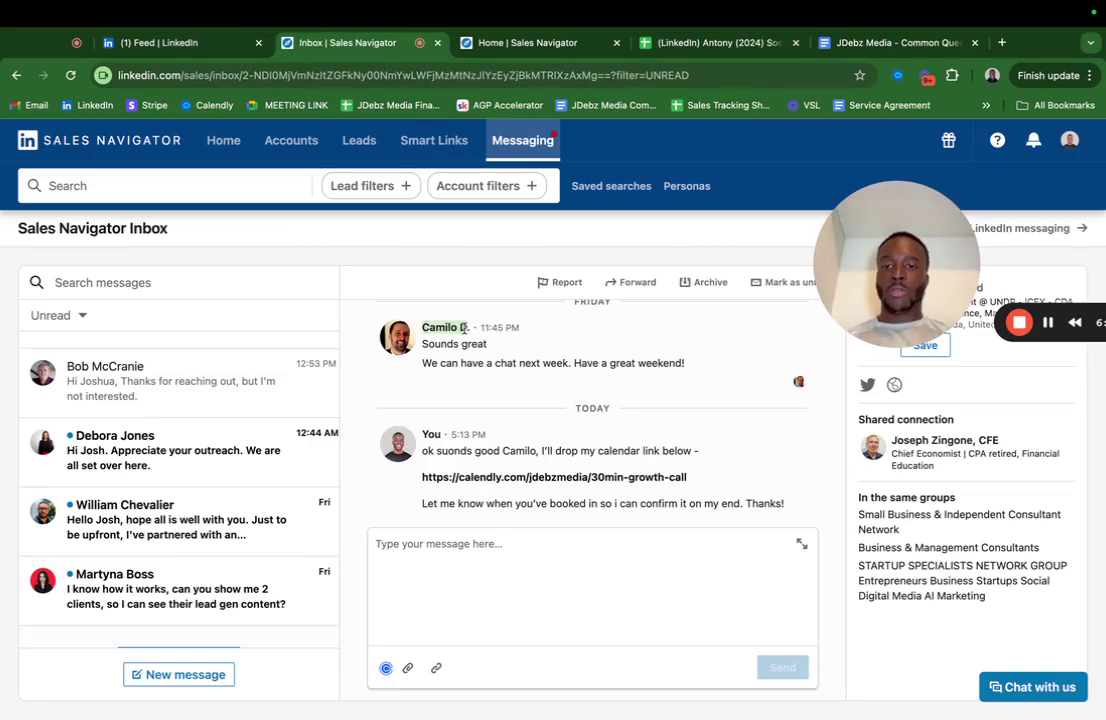
{"action": "left_click", "coordinate": [665, 43]}
{"action": "left_click", "coordinate": [392, 484]}
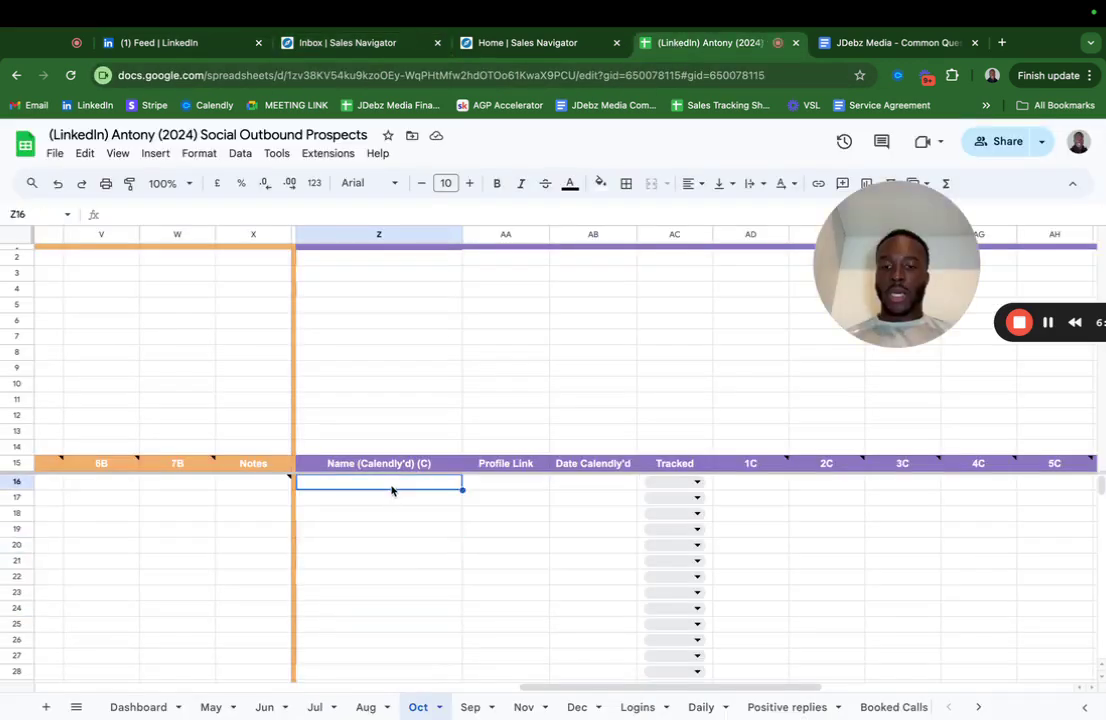
{"action": "key", "text": "cmd+v"}
Step: Copy the link address of the prospect's Sales Navigator profile and paste it into cell AA16 under Profile Link
{"action": "left_click", "coordinate": [487, 484]}
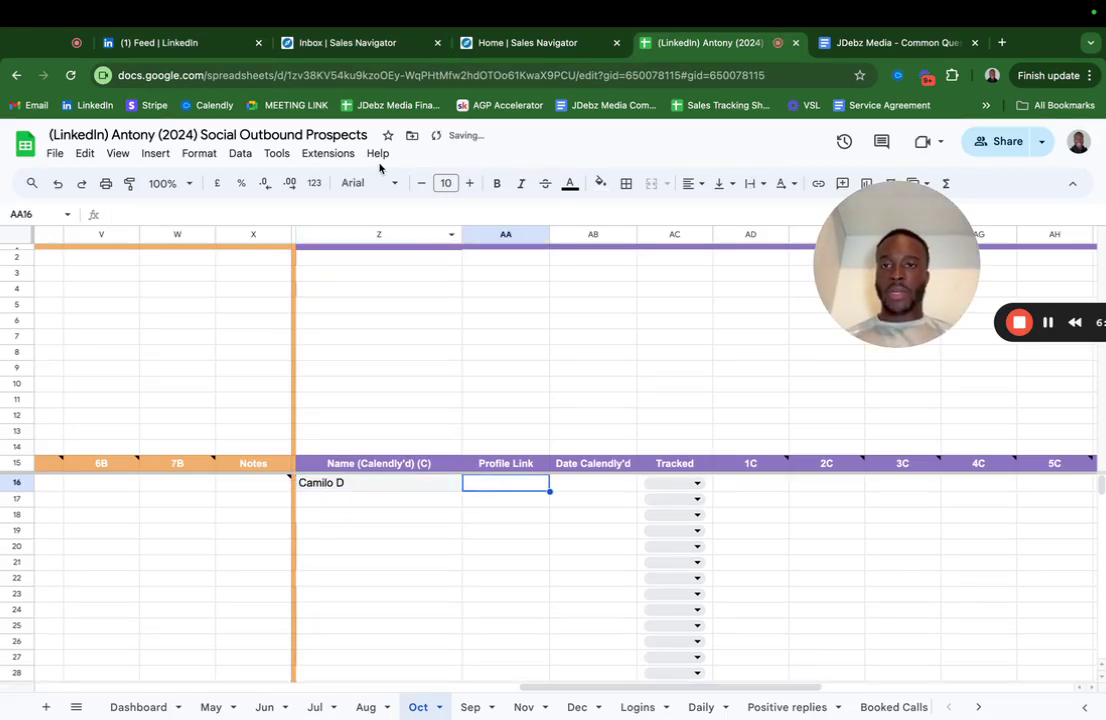
{"action": "left_click", "coordinate": [548, 42]}
{"action": "left_click", "coordinate": [370, 45]}
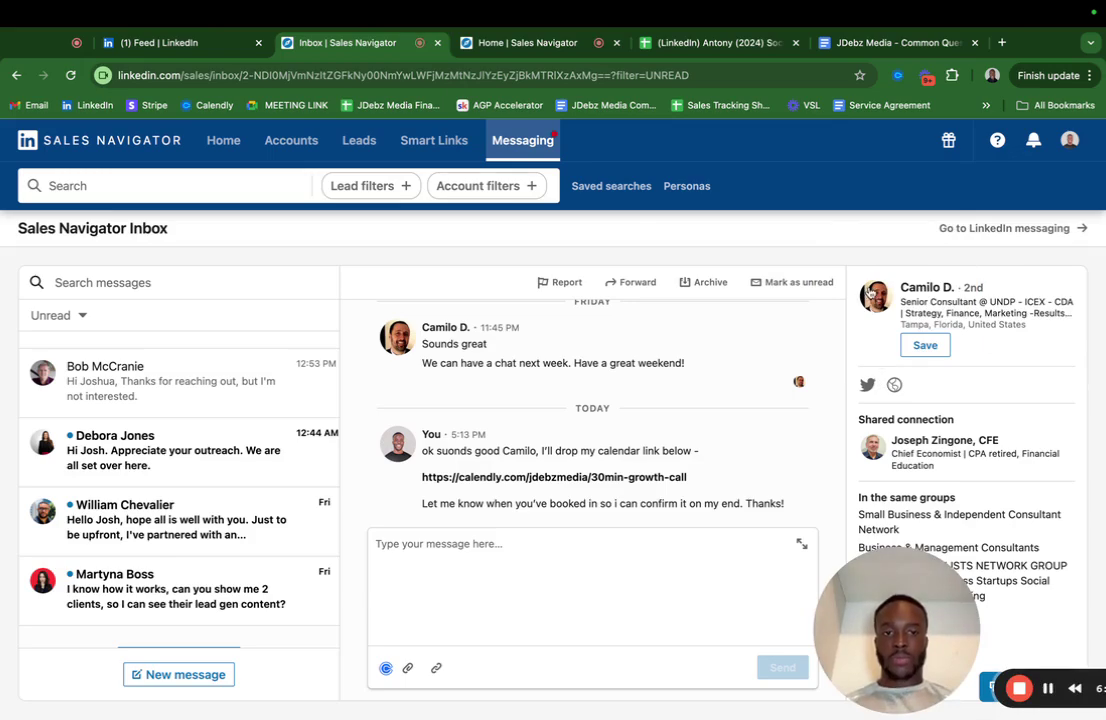
{"action": "right_click", "coordinate": [872, 295]}
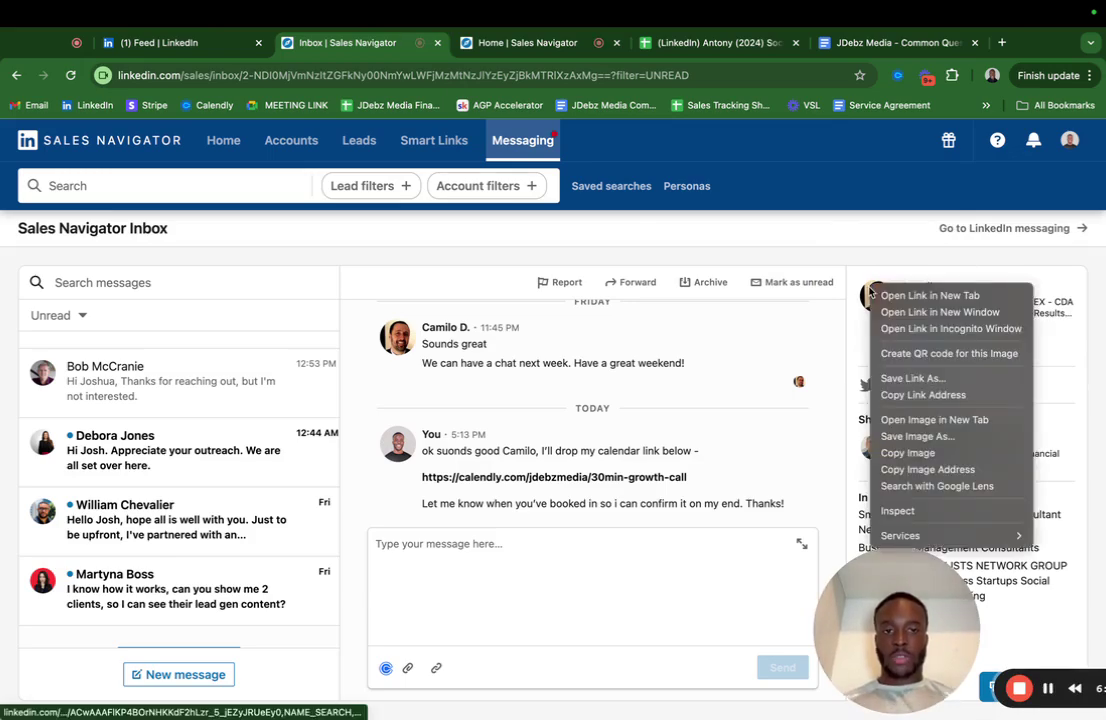
{"action": "left_click", "coordinate": [924, 396]}
{"action": "left_click", "coordinate": [655, 45]}
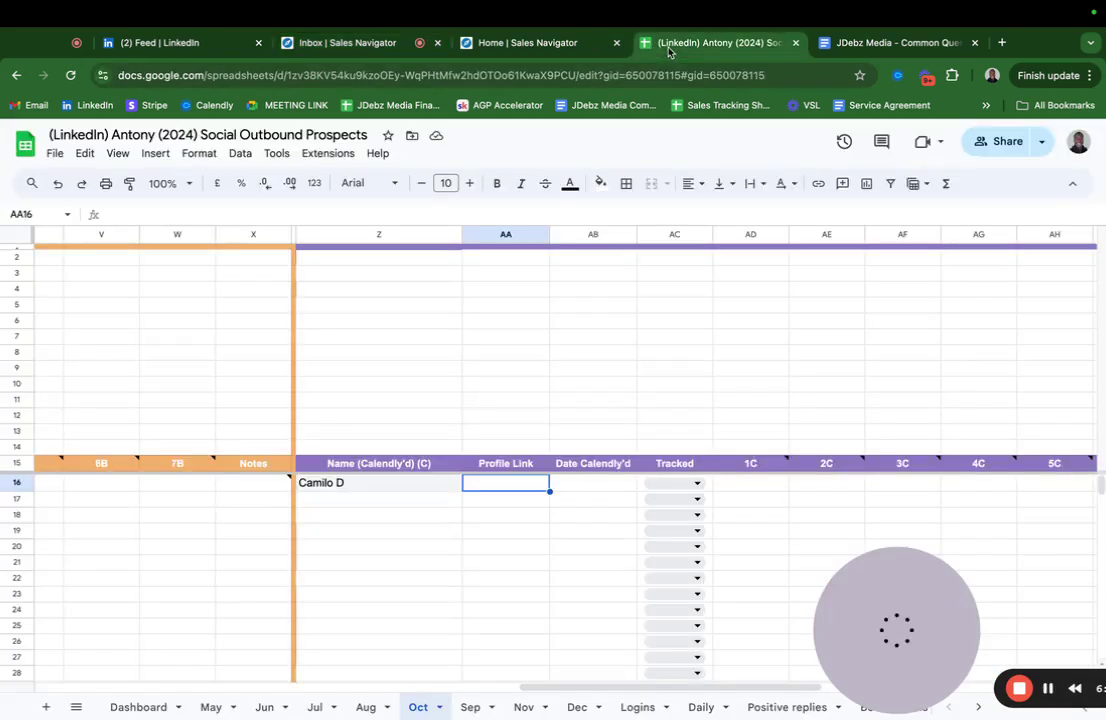
{"action": "left_click", "coordinate": [520, 514]}
{"action": "left_click", "coordinate": [514, 484]}
{"action": "key", "text": "ctrl+v"}
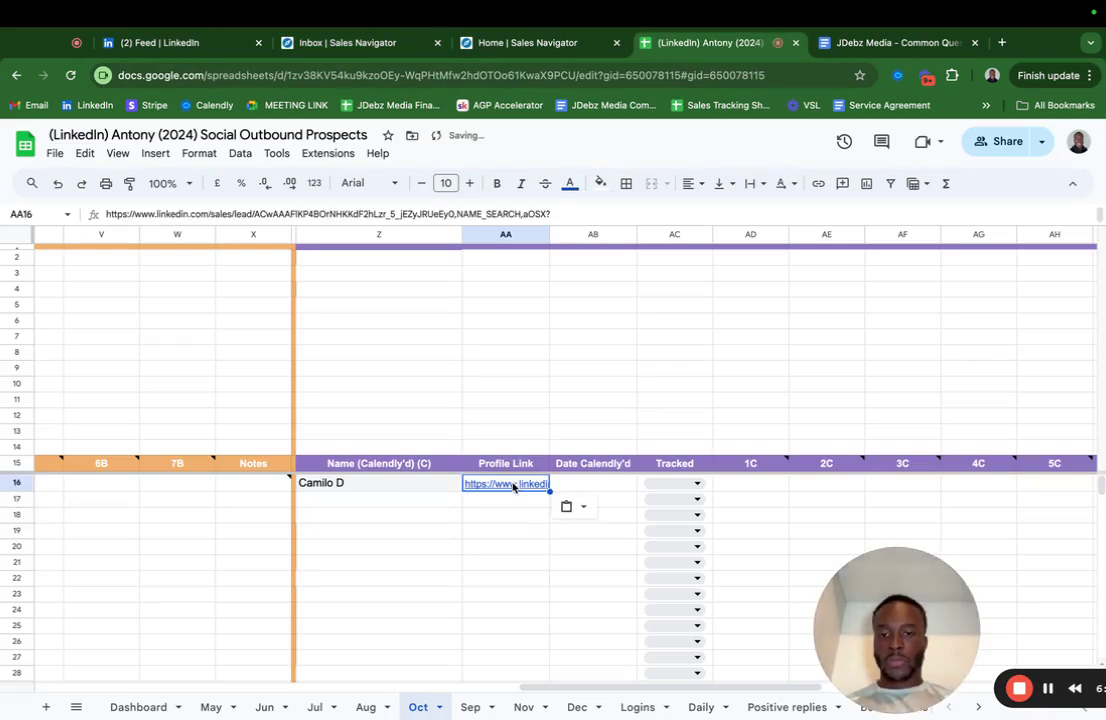
Step: Enter 05.10.24 as the prospect's Date Calendly'd in row 16 and set Tracked to YES
{"action": "left_click", "coordinate": [578, 483]}
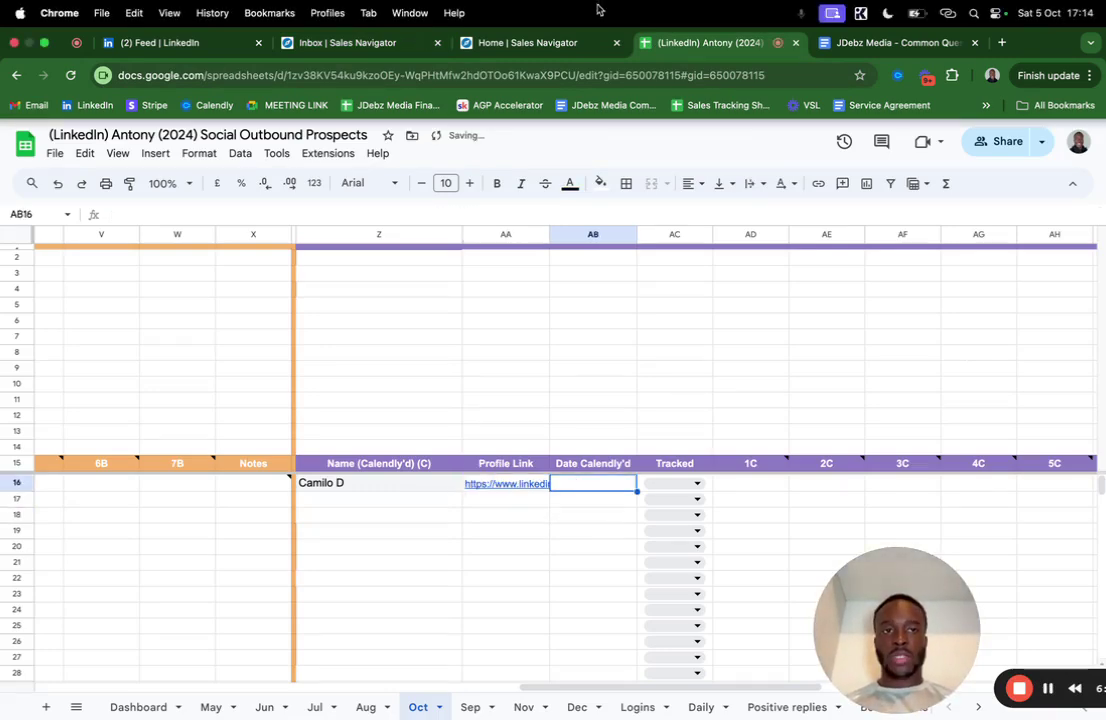
{"action": "type", "text": "05"}
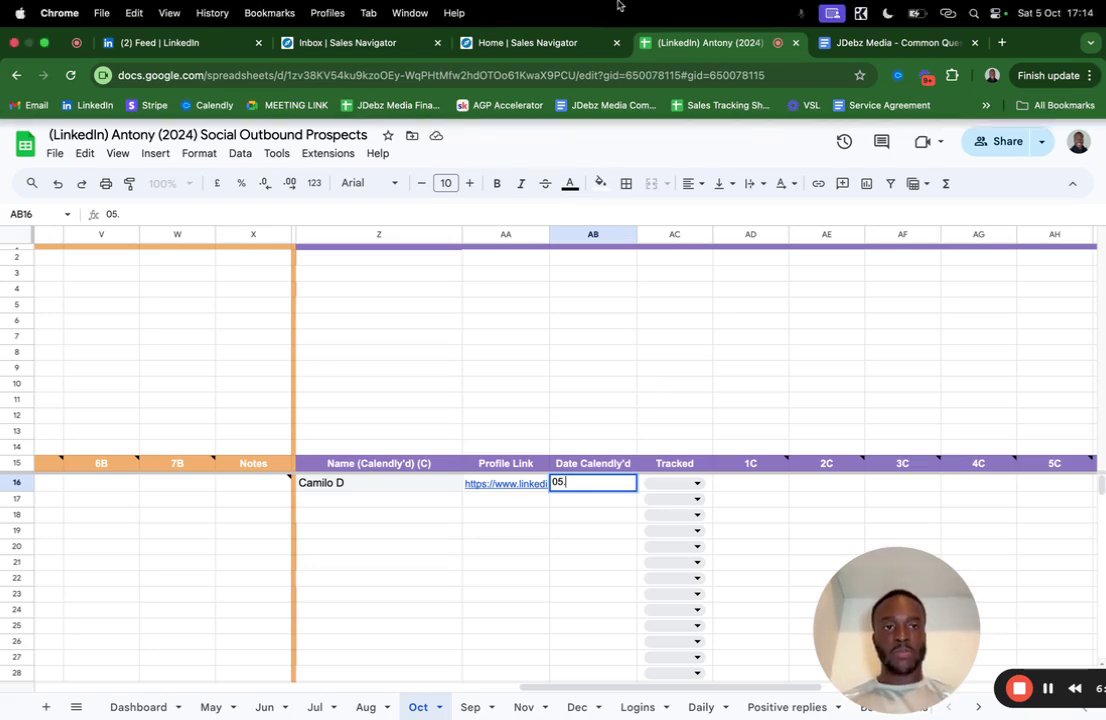
{"action": "type", "text": ".10.20"}
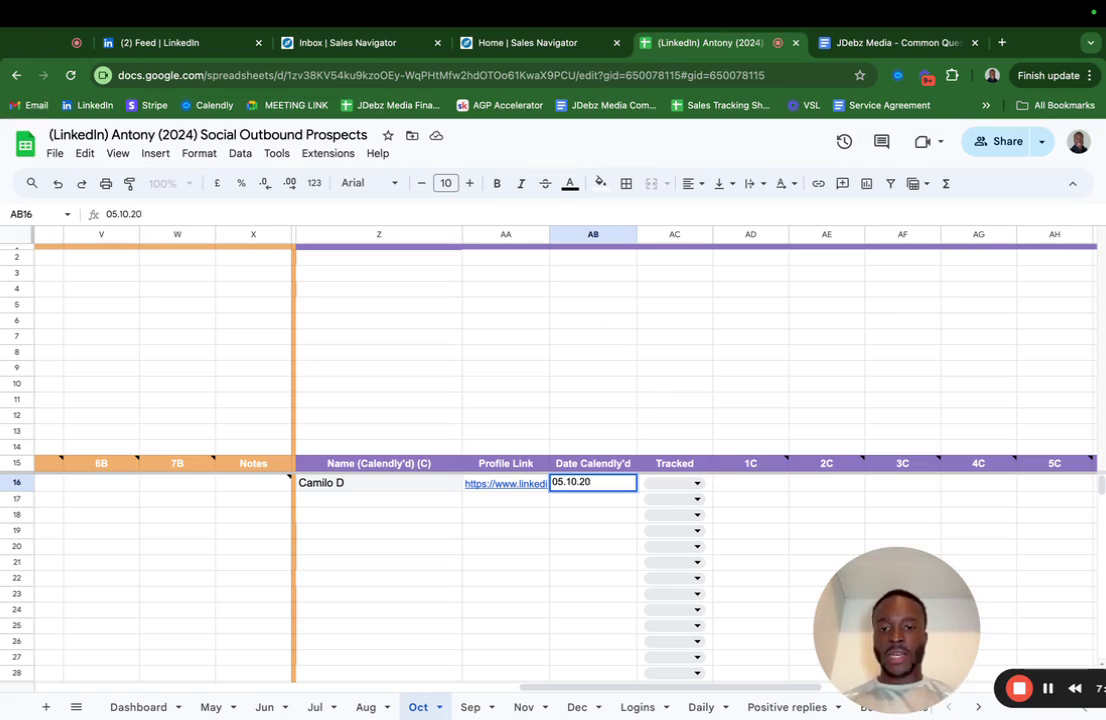
{"action": "key", "text": "BackSpace"}
{"action": "type", "text": "4"}
{"action": "key", "text": "Return"}
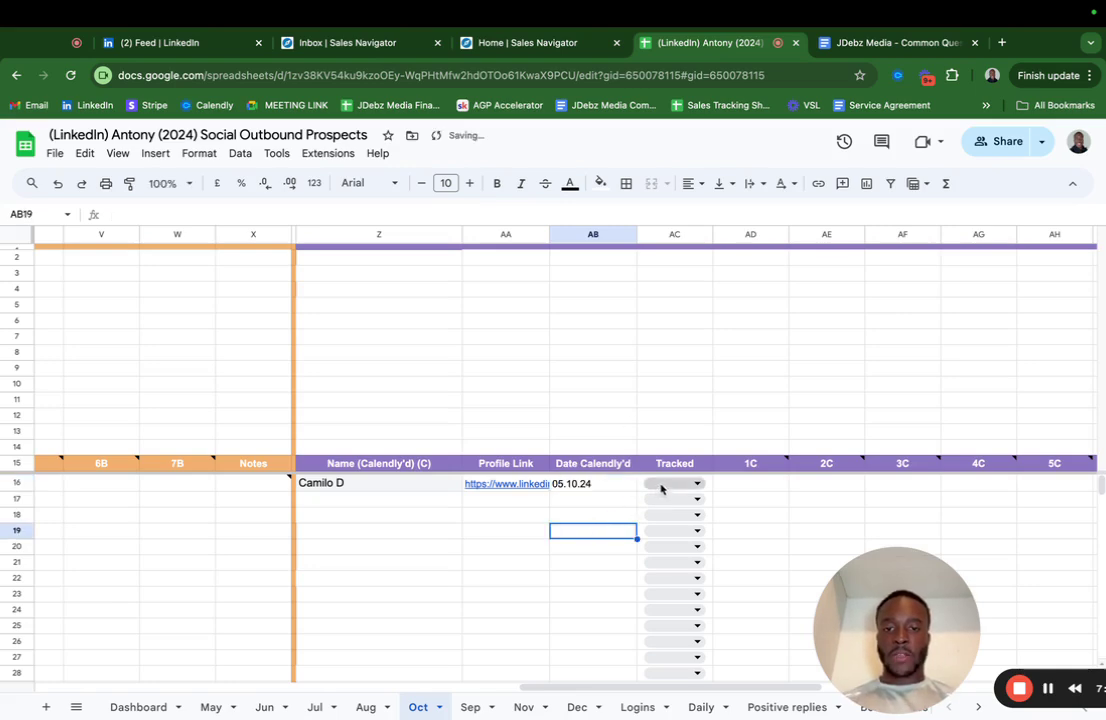
{"action": "left_click", "coordinate": [662, 483]}
{"action": "left_click", "coordinate": [649, 512]}
{"action": "left_click", "coordinate": [556, 515]}
Step: Examine the Calendly'd follow-up columns 1C to 7C and their header notes for the prospect's row
{"action": "scroll", "coordinate": [551, 515], "scroll_direction": "left", "scroll_amount": 5}
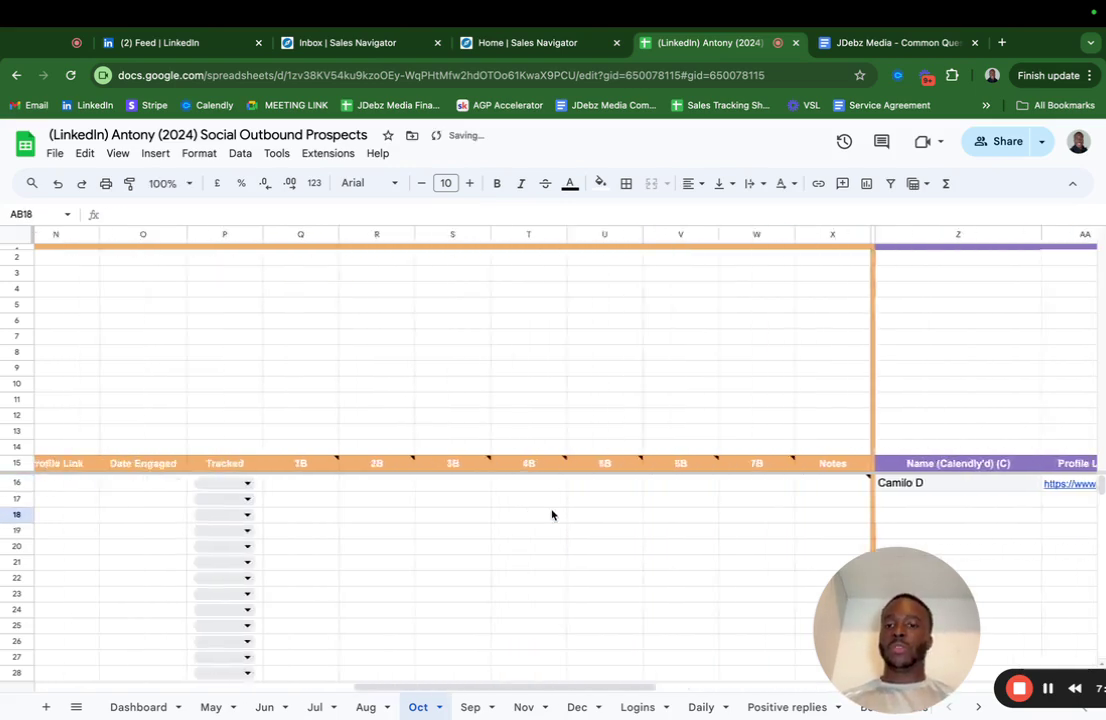
{"action": "scroll", "coordinate": [551, 515], "scroll_direction": "right", "scroll_amount": 6}
{"action": "left_click", "coordinate": [343, 469]}
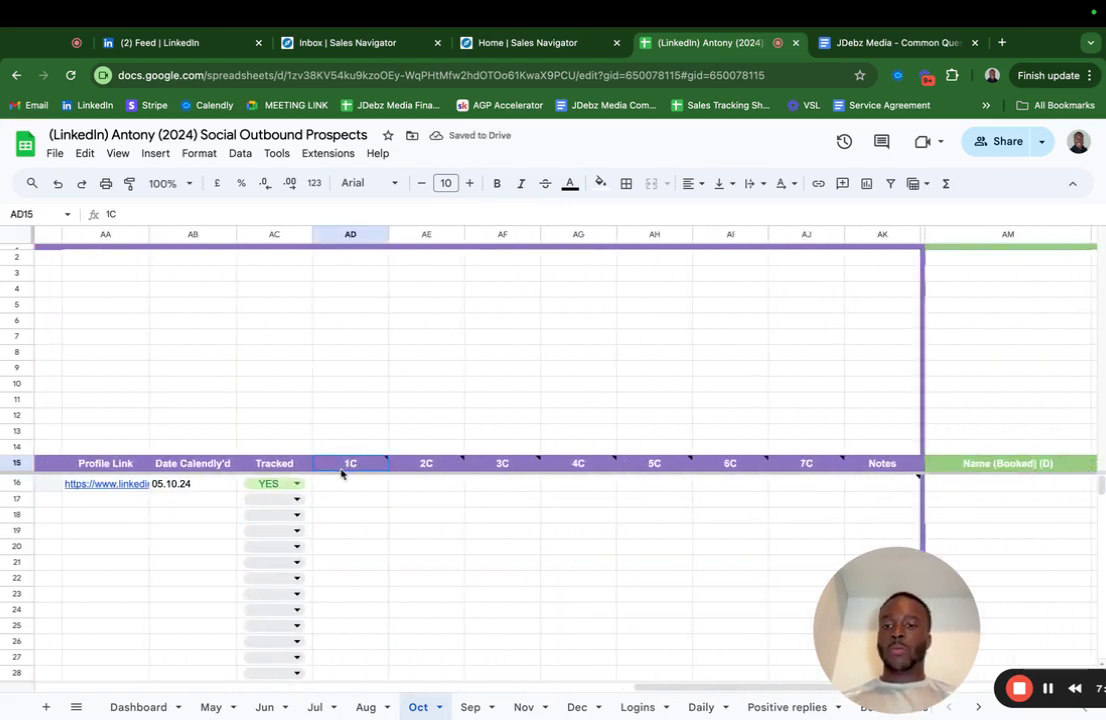
{"action": "left_click", "coordinate": [407, 434]}
{"action": "left_click", "coordinate": [425, 463]}
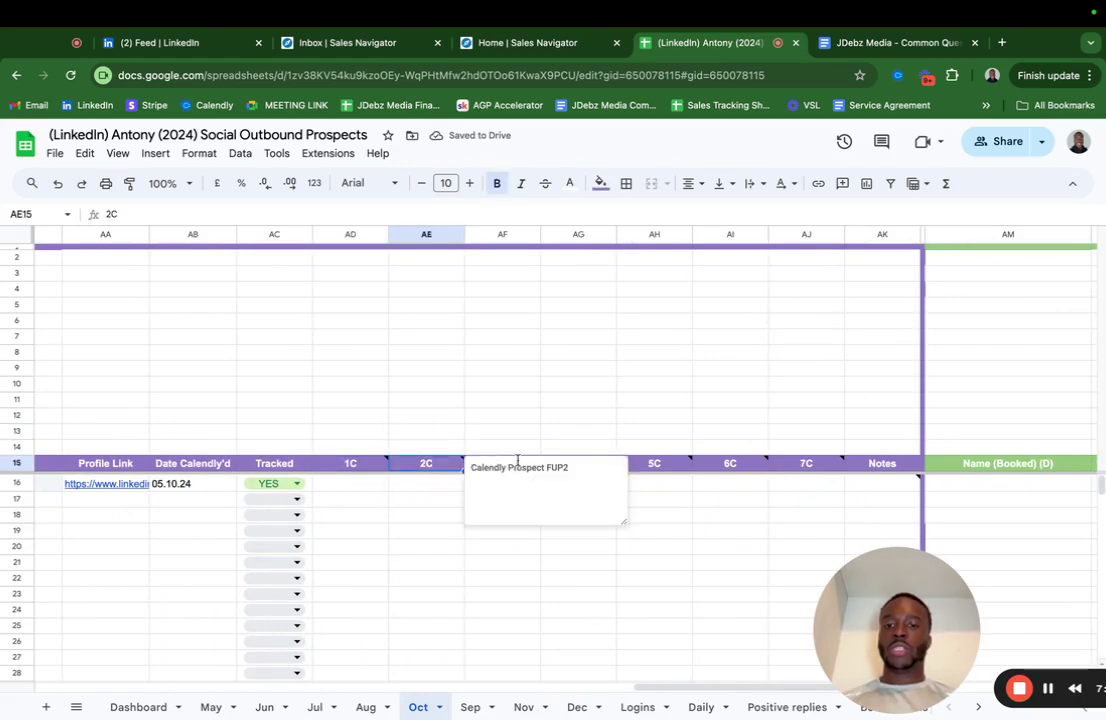
{"action": "left_click", "coordinate": [788, 487]}
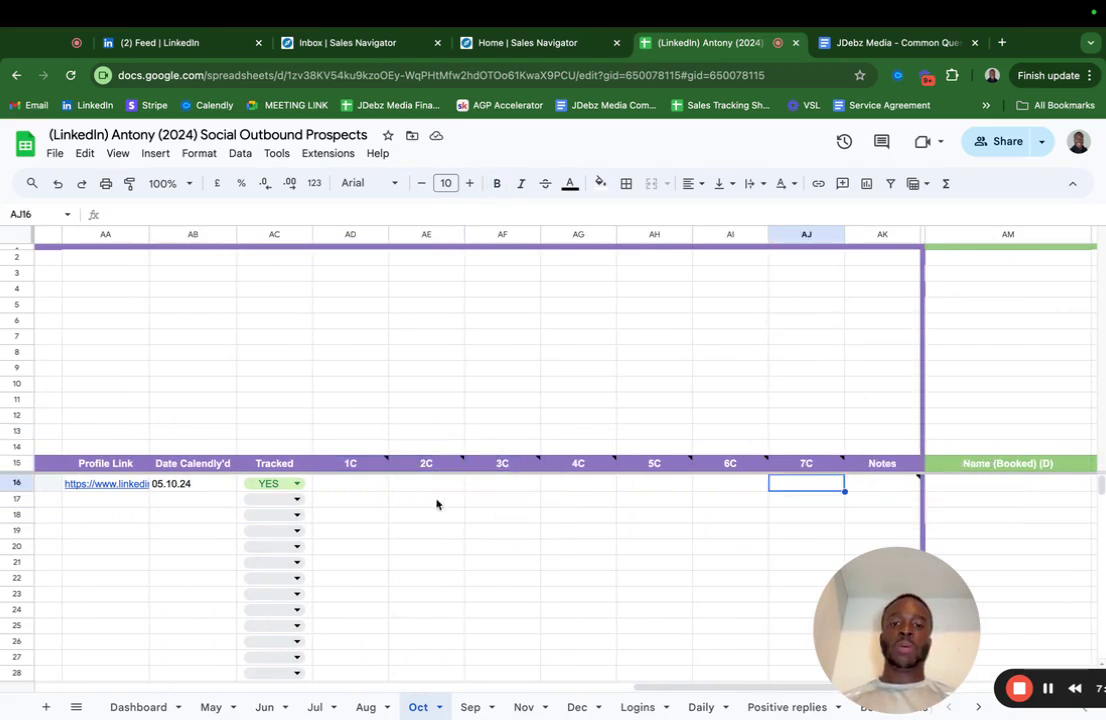
{"action": "left_click_drag", "start_coordinate": [355, 486], "coordinate": [814, 500]}
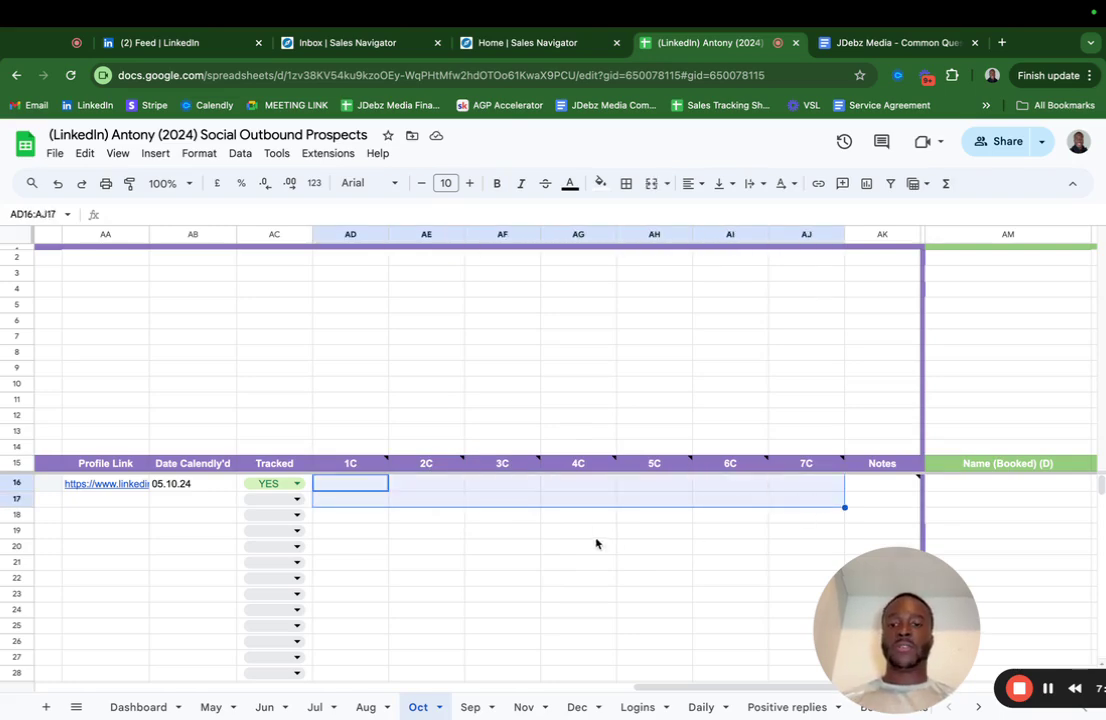
{"action": "left_click", "coordinate": [432, 531]}
{"action": "scroll", "coordinate": [397, 535], "scroll_direction": "left", "scroll_amount": 3}
{"action": "scroll", "coordinate": [397, 535], "scroll_direction": "left", "scroll_amount": 5}
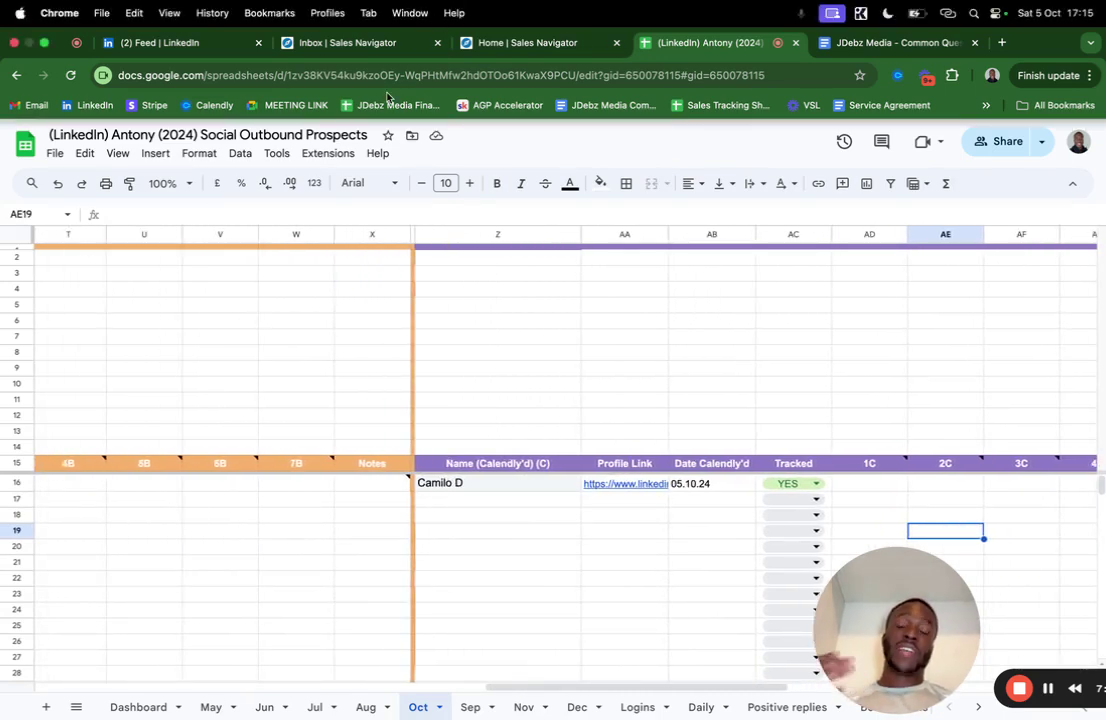
Step: Return to the Sales Navigator inbox and mark the conversation containing the sent calendar link as unread
{"action": "left_click", "coordinate": [364, 44]}
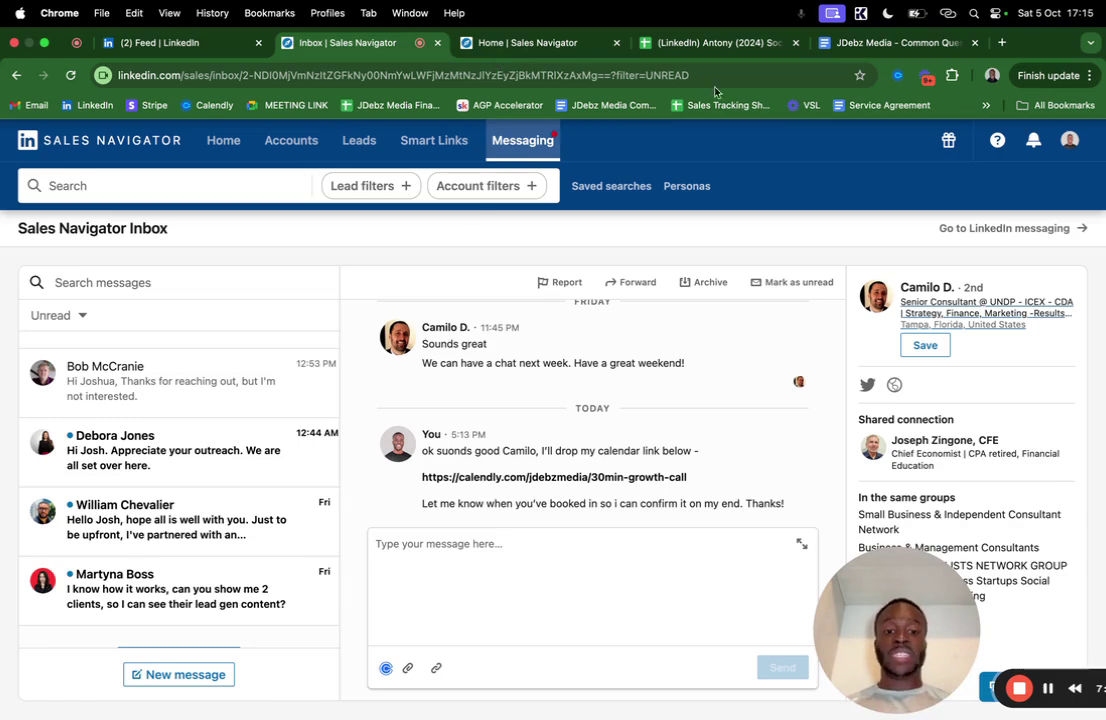
{"action": "left_click_drag", "start_coordinate": [869, 667], "coordinate": [823, 283]}
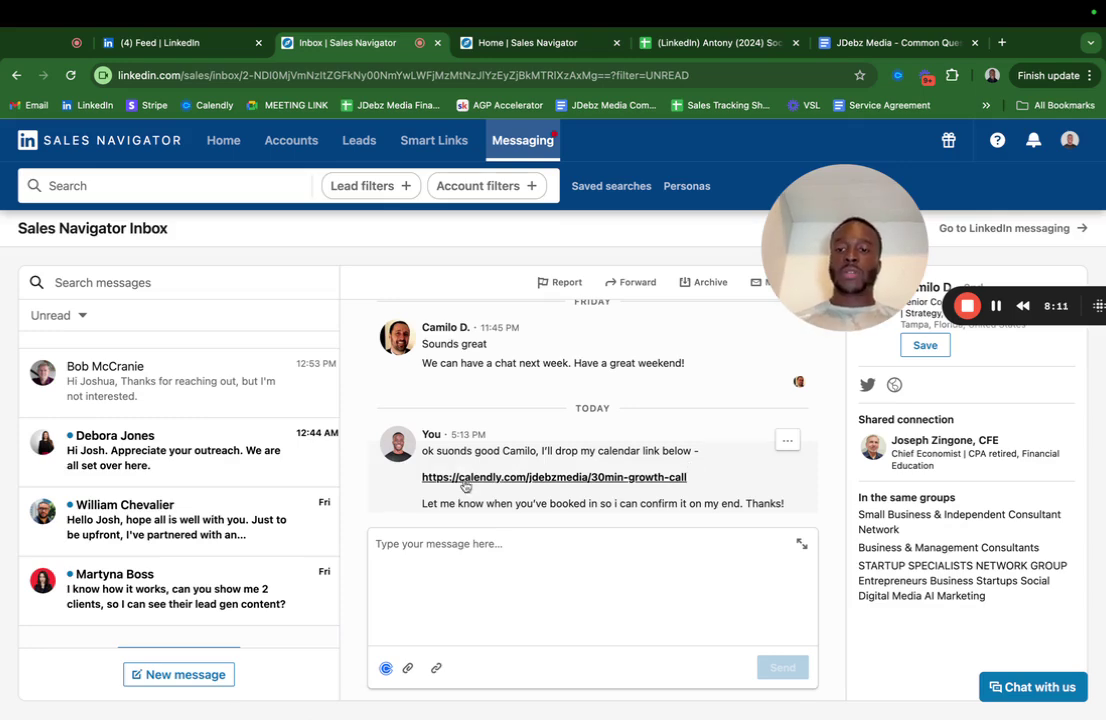
{"action": "scroll", "coordinate": [219, 511], "scroll_direction": "down", "scroll_amount": 1}
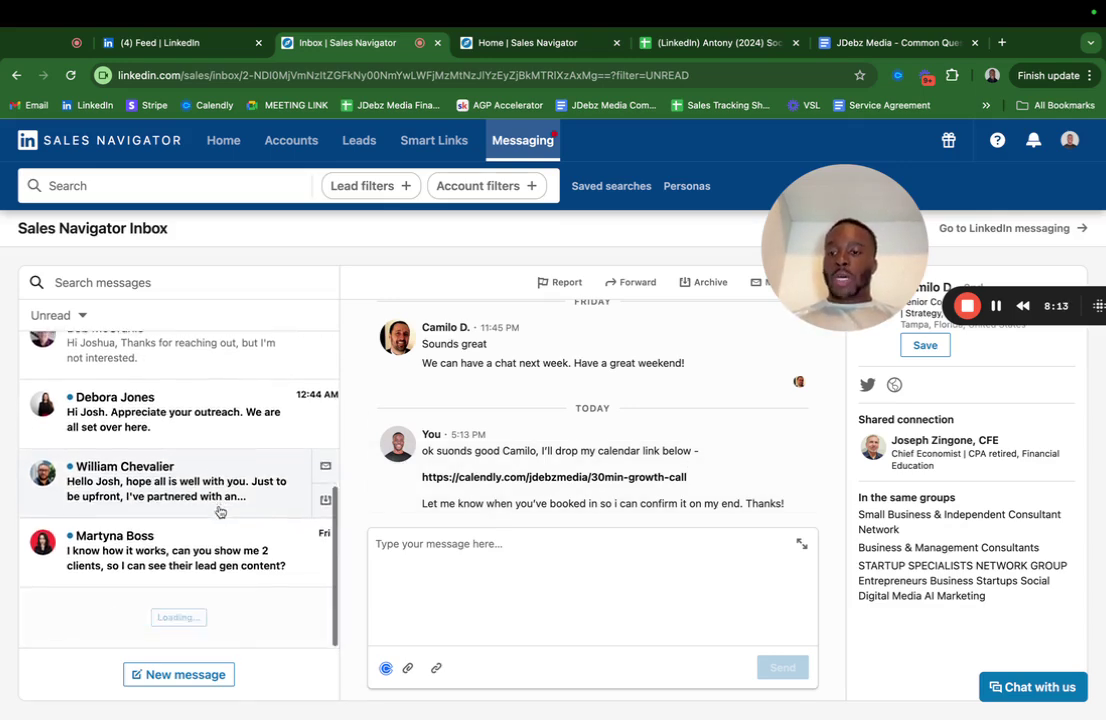
{"action": "scroll", "coordinate": [219, 511], "scroll_direction": "up", "scroll_amount": 3}
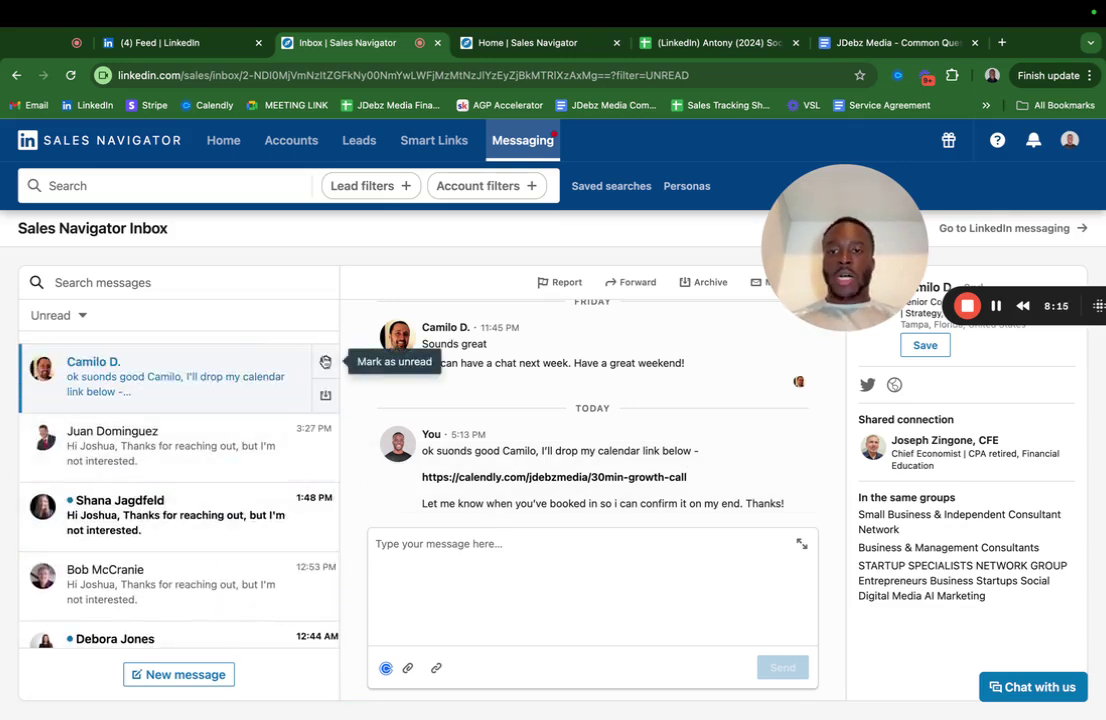
{"action": "left_click", "coordinate": [323, 359]}
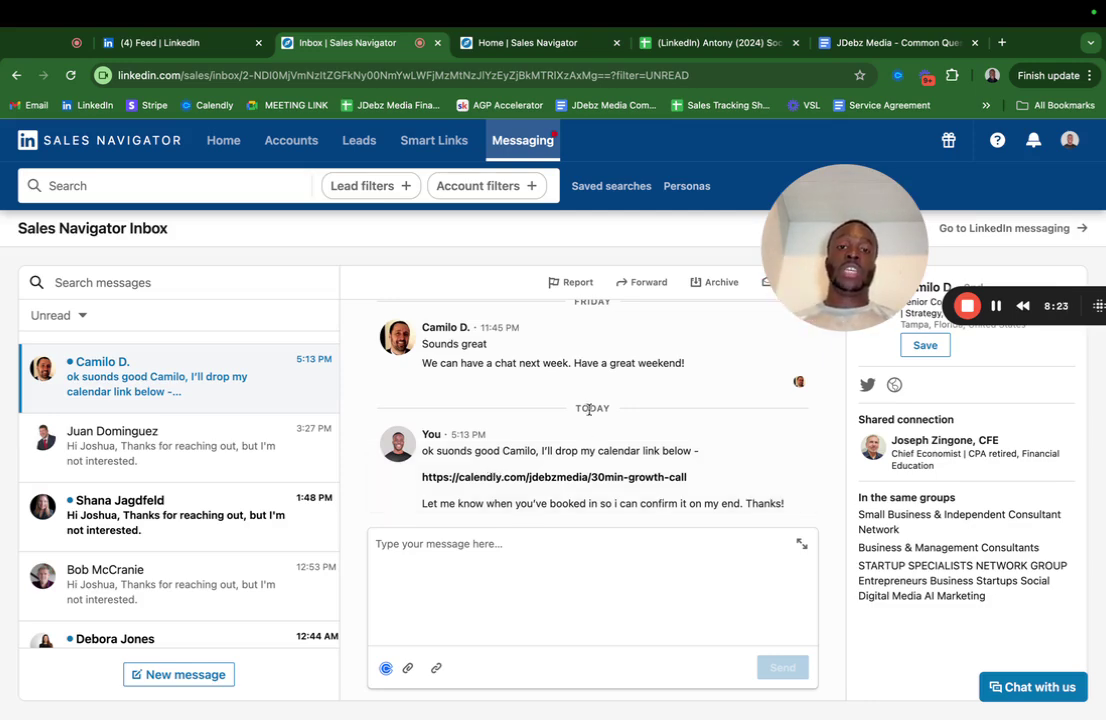
Step: Open the unread conversation from 12:44 AM and read the prospect's reply to the InMail
{"action": "left_click", "coordinate": [169, 457]}
{"action": "scroll", "coordinate": [163, 455], "scroll_direction": "down", "scroll_amount": 3}
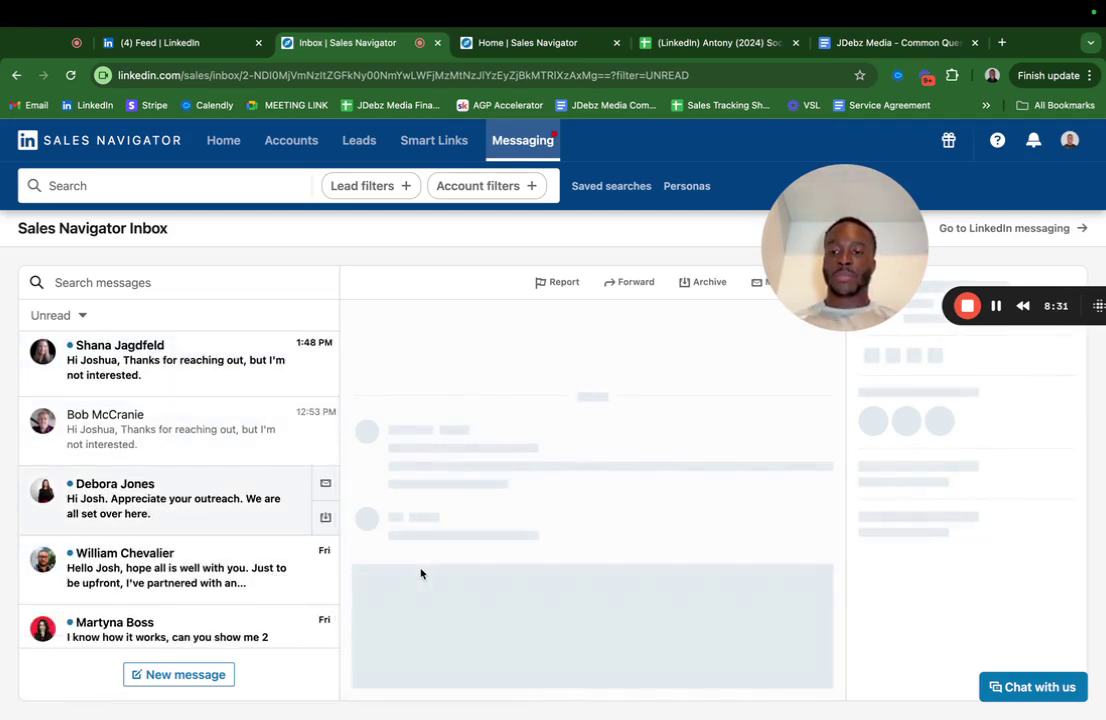
{"action": "left_click", "coordinate": [299, 526]}
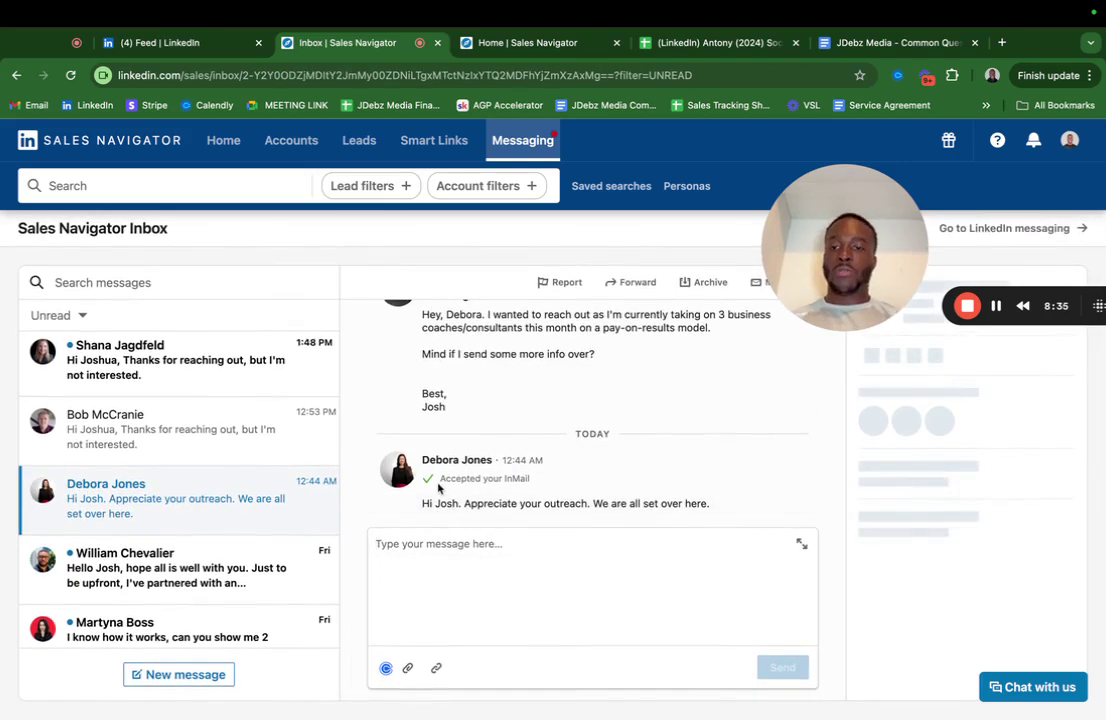
{"action": "scroll", "coordinate": [200, 526], "scroll_direction": "down", "scroll_amount": 1}
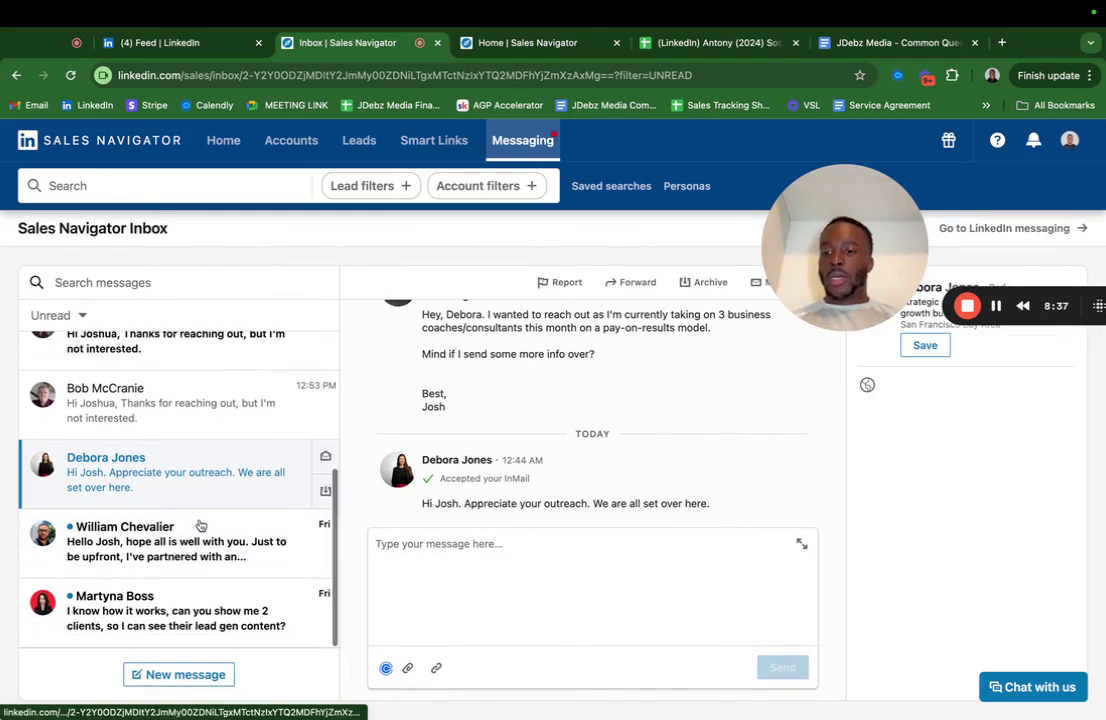
Step: Open the unread conversation with the Hilliary Coaching life/business coach and read the reply and the original outreach message
{"action": "left_click", "coordinate": [202, 556]}
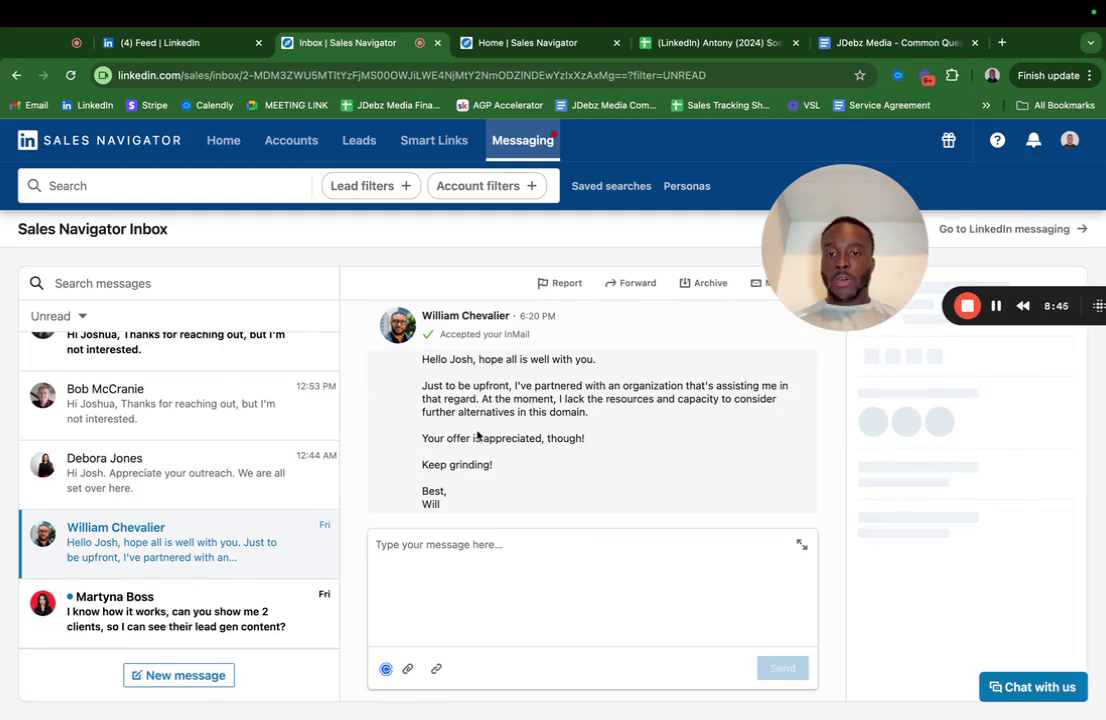
{"action": "scroll", "coordinate": [477, 440], "scroll_direction": "up", "scroll_amount": 1}
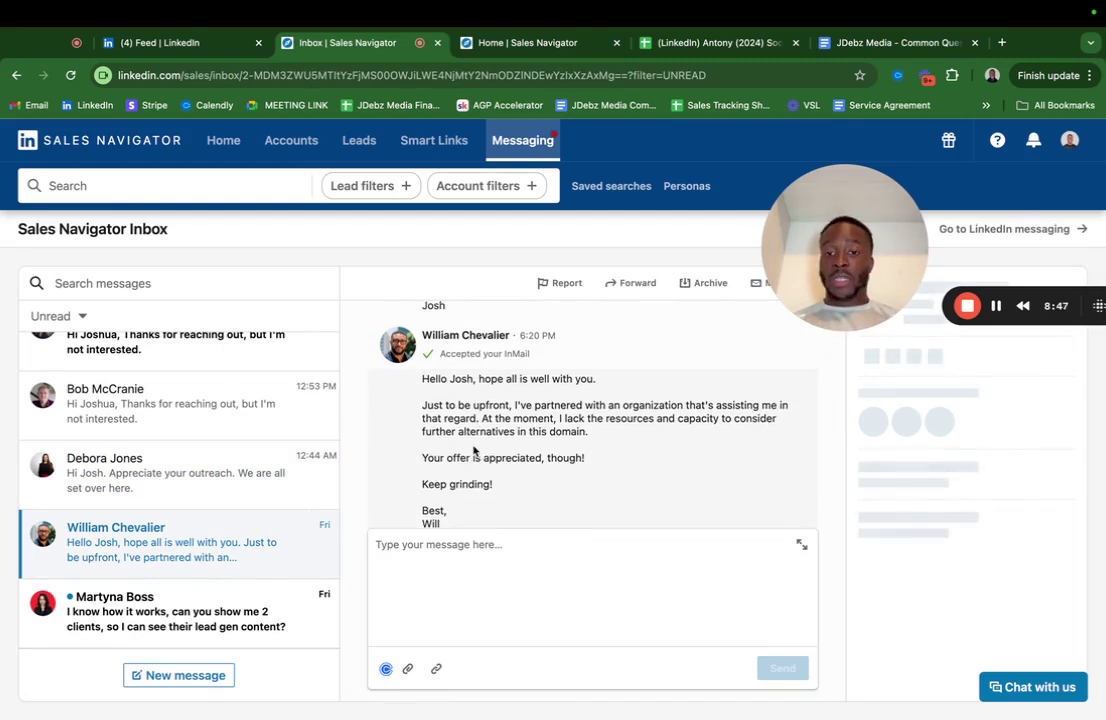
{"action": "scroll", "coordinate": [560, 455], "scroll_direction": "up", "scroll_amount": 2}
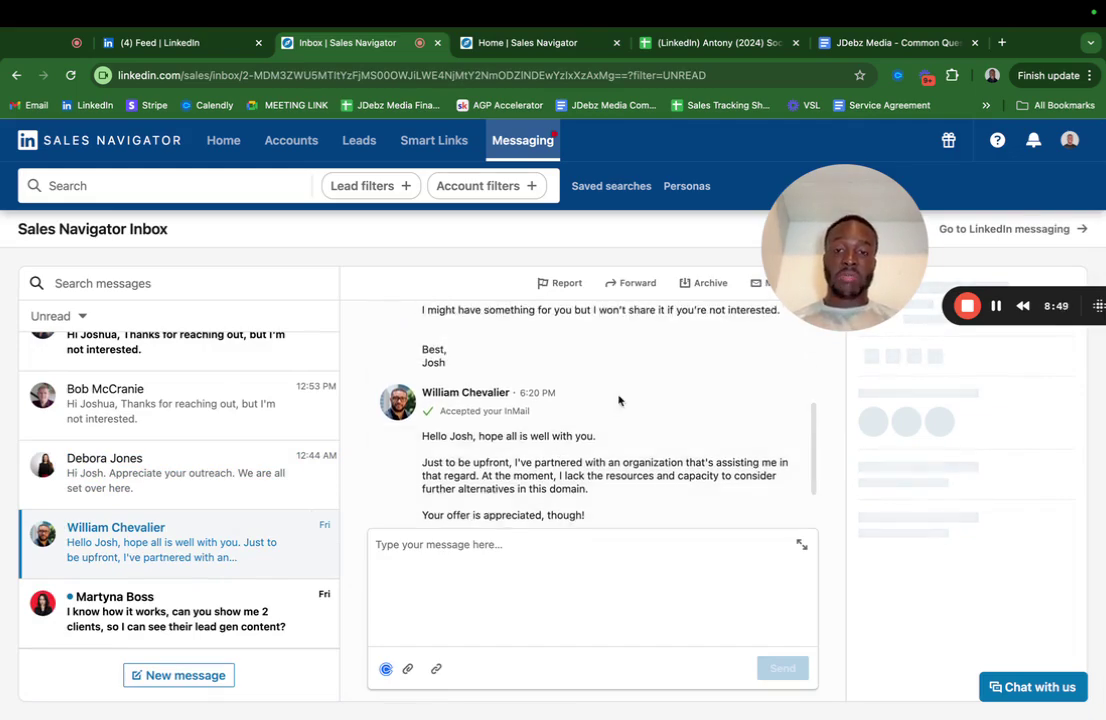
{"action": "scroll", "coordinate": [618, 400], "scroll_direction": "up", "scroll_amount": 5}
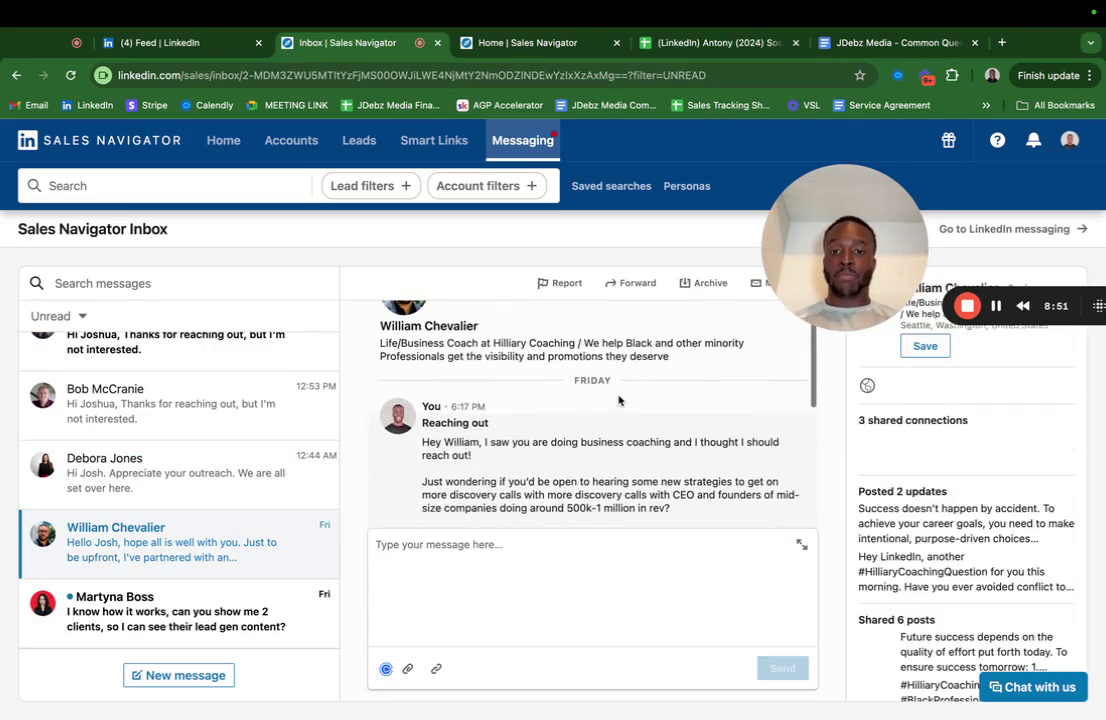
{"action": "scroll", "coordinate": [618, 400], "scroll_direction": "down", "scroll_amount": 4}
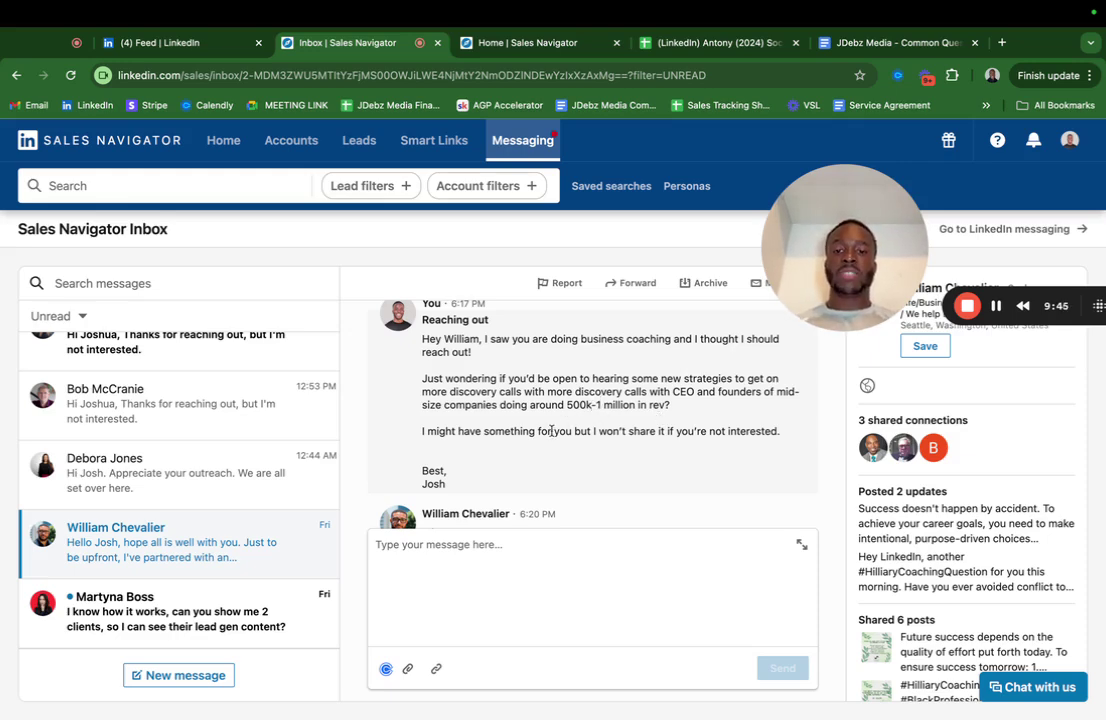
{"action": "scroll", "coordinate": [557, 440], "scroll_direction": "down", "scroll_amount": 2}
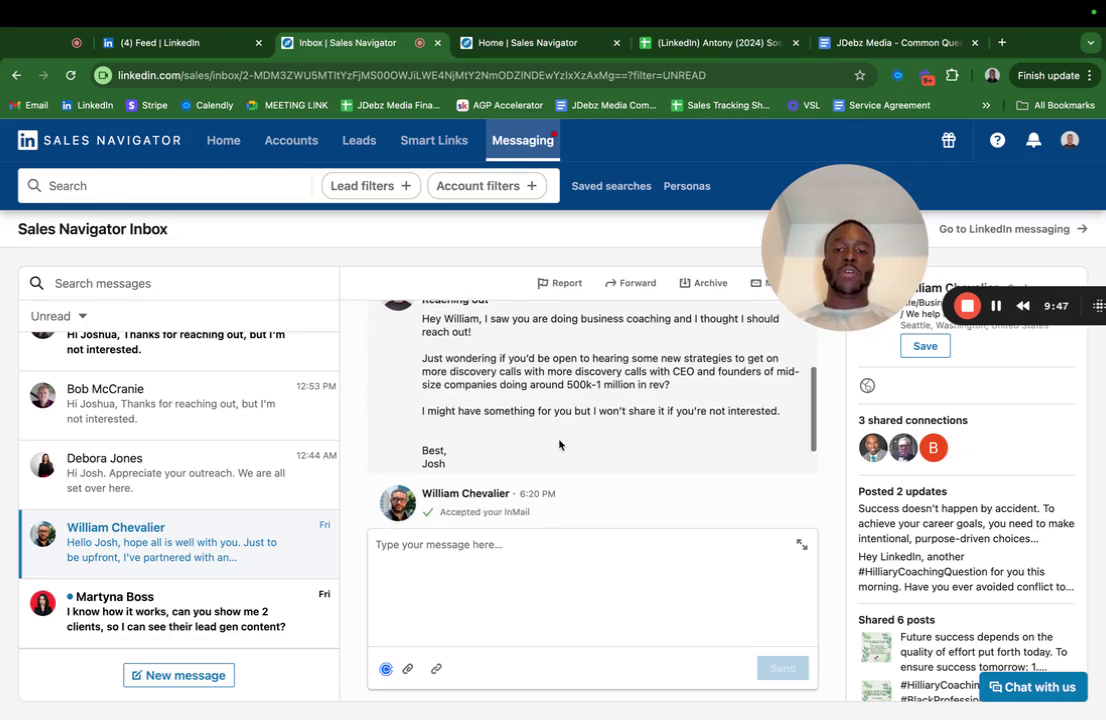
{"action": "scroll", "coordinate": [557, 440], "scroll_direction": "up", "scroll_amount": 2}
Step: Examine the outreach message to the Hilliary Coaching coach paragraph by paragraph, from the greeting to the closing line
{"action": "triple_click", "coordinate": [559, 440]}
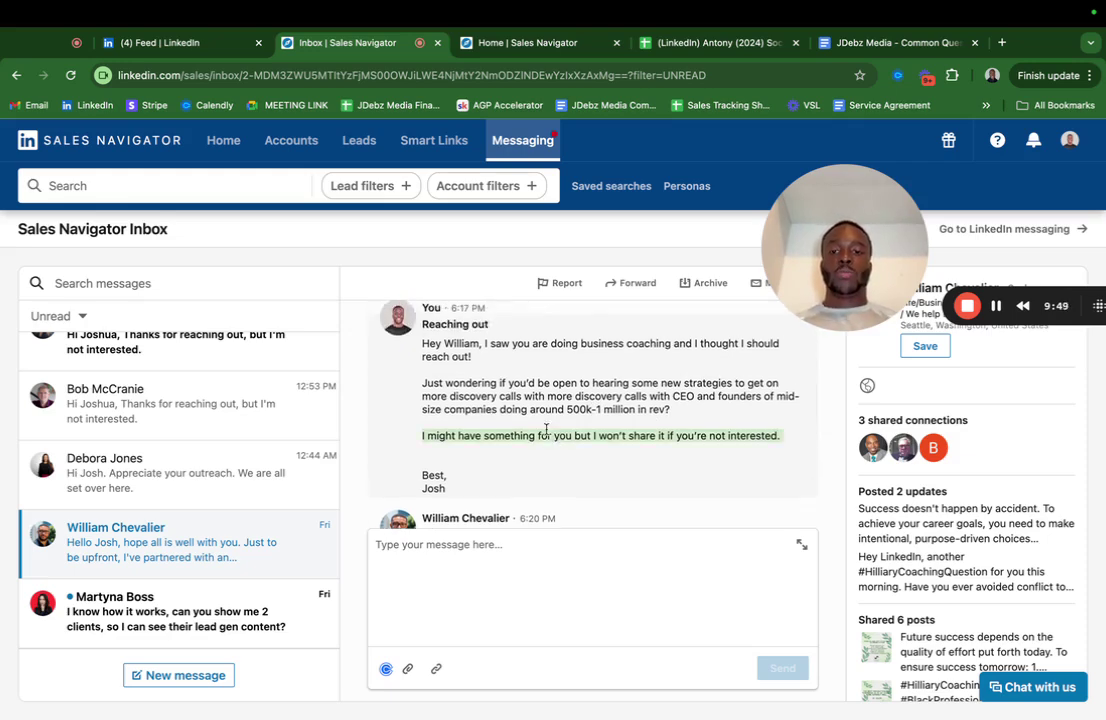
{"action": "triple_click", "coordinate": [464, 344]}
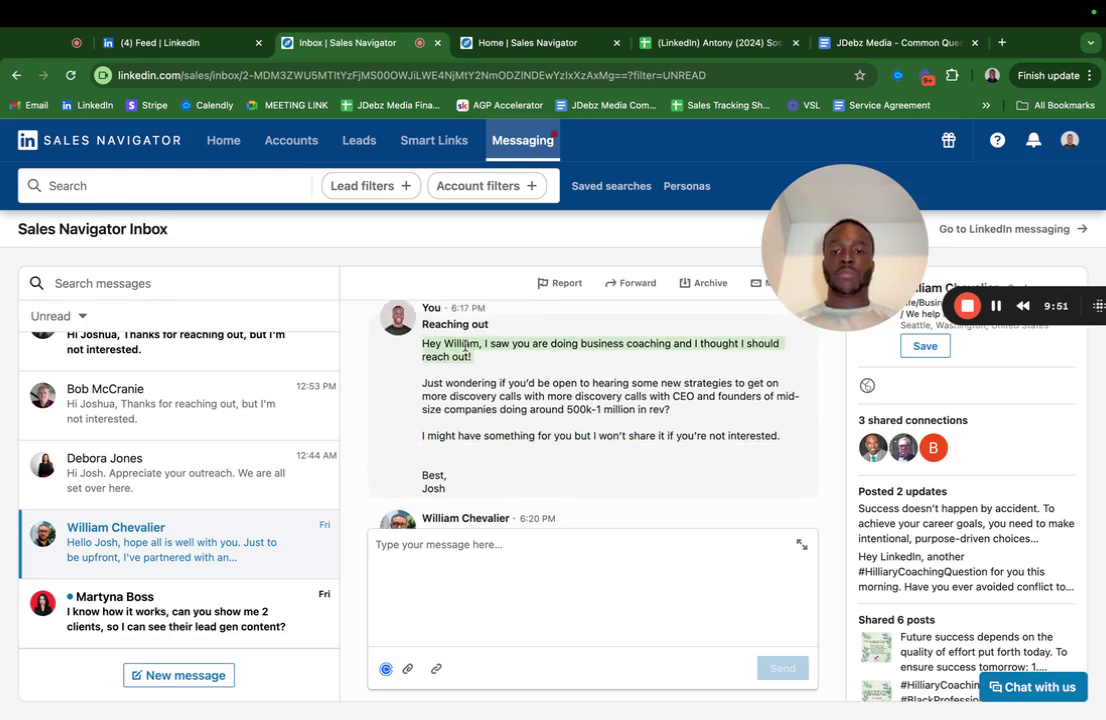
{"action": "left_click", "coordinate": [423, 343]}
{"action": "triple_click", "coordinate": [423, 343]}
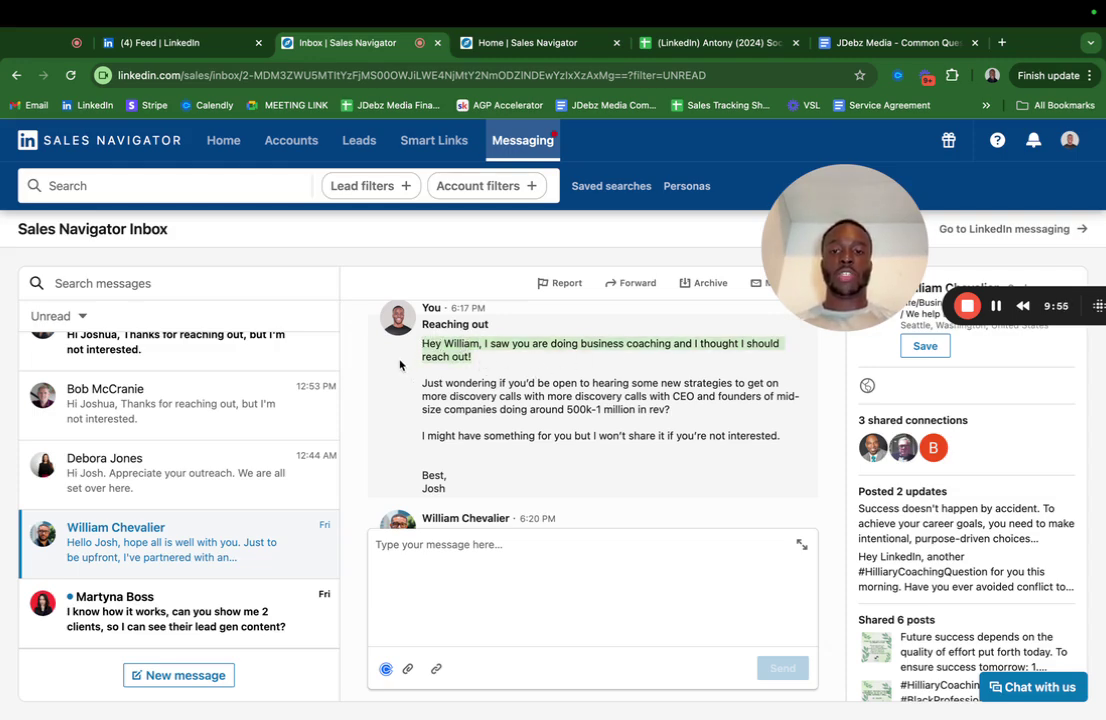
{"action": "triple_click", "coordinate": [447, 390]}
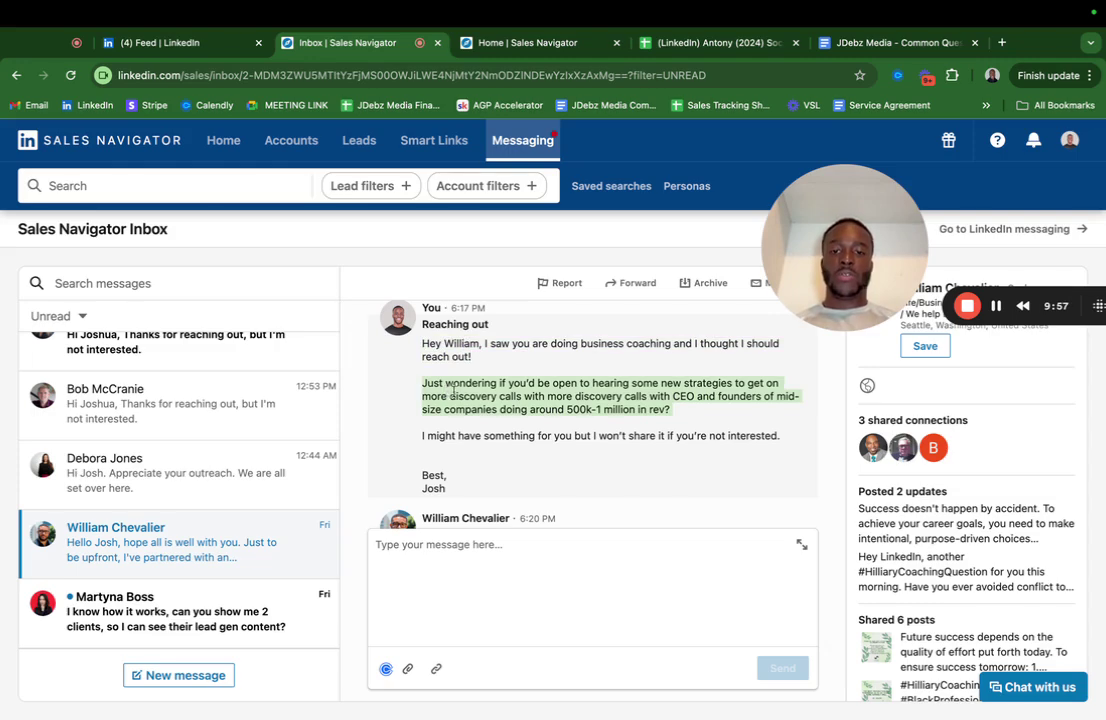
{"action": "triple_click", "coordinate": [467, 435]}
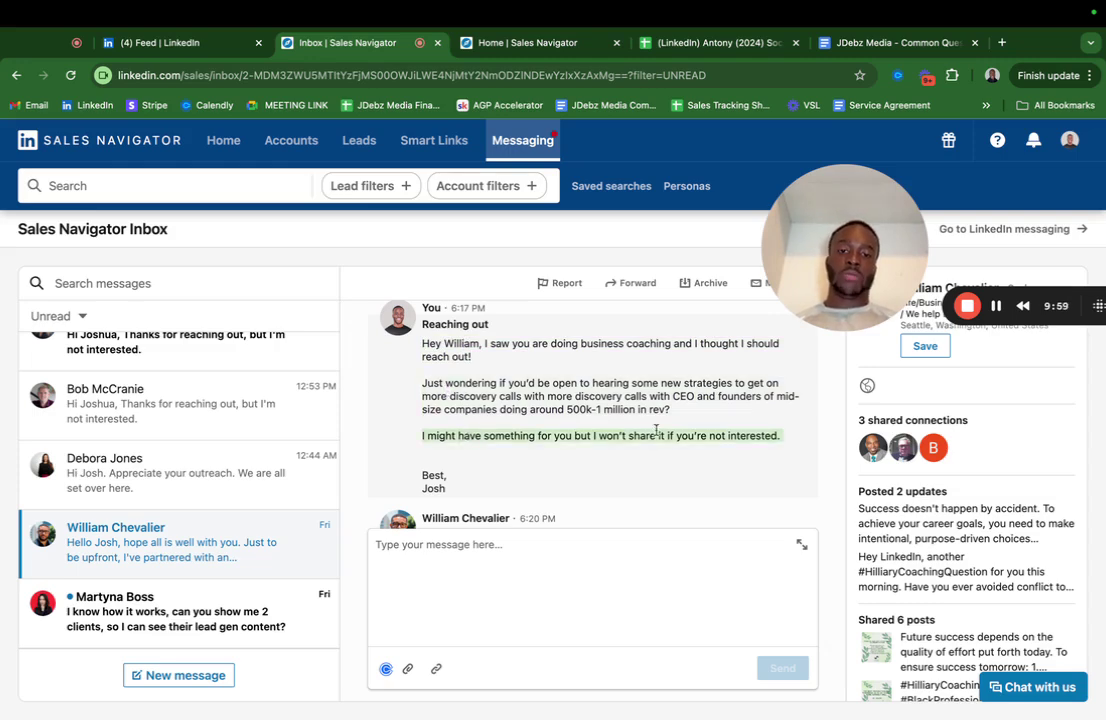
Step: Reread the Hilliary Coaching coach's reply and mark that conversation as unread
{"action": "scroll", "coordinate": [486, 476], "scroll_direction": "down", "scroll_amount": 1}
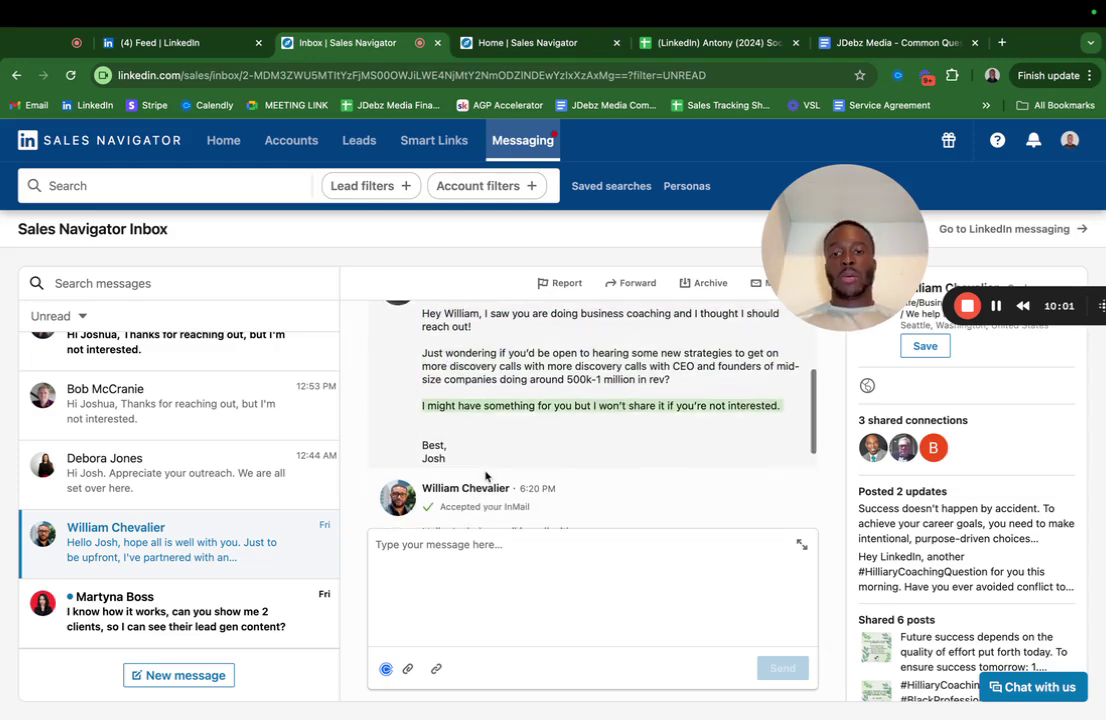
{"action": "scroll", "coordinate": [486, 476], "scroll_direction": "down", "scroll_amount": 5}
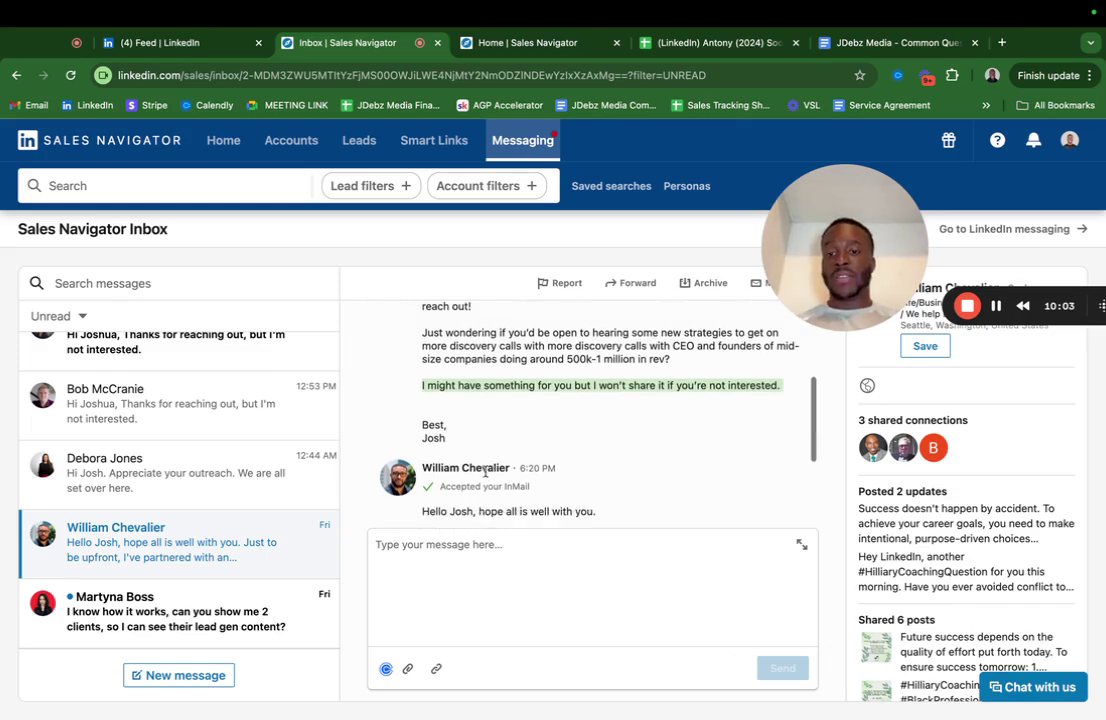
{"action": "scroll", "coordinate": [486, 470], "scroll_direction": "down", "scroll_amount": 1}
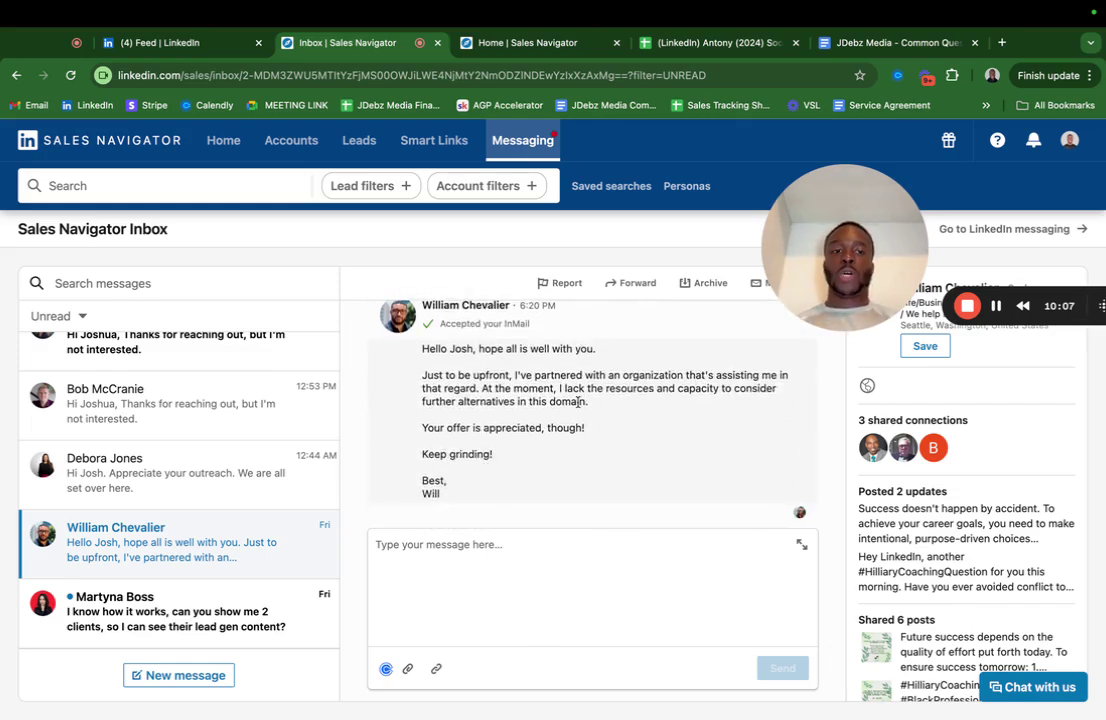
{"action": "left_click_drag", "start_coordinate": [810, 285], "coordinate": [774, 200]}
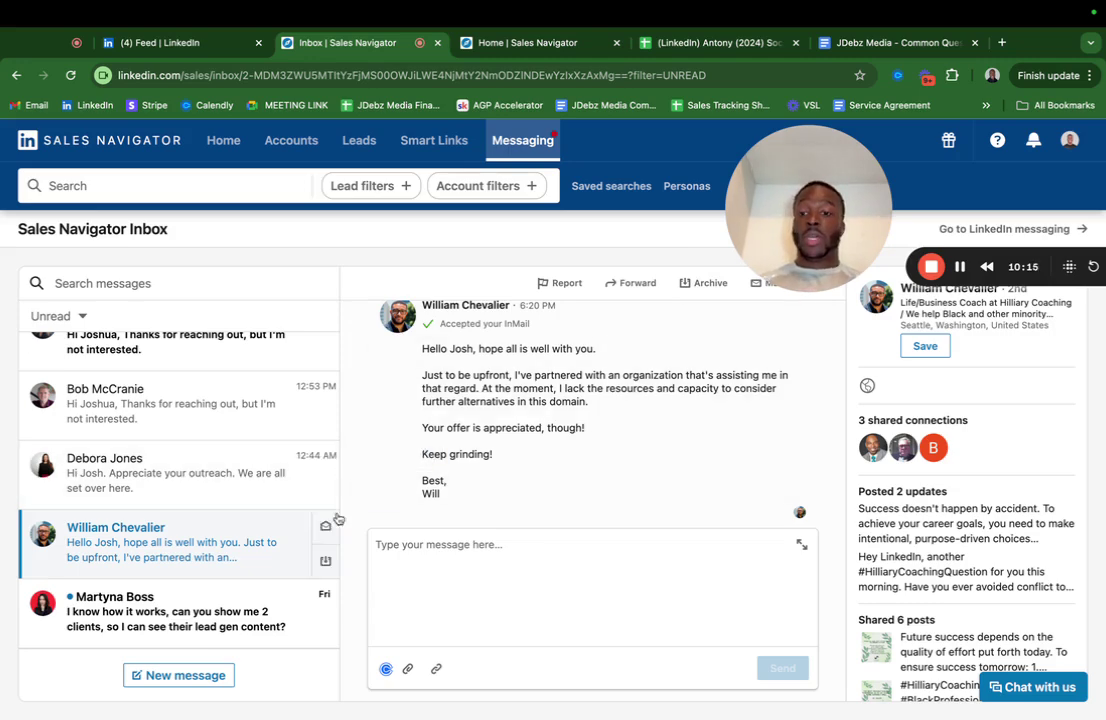
{"action": "left_click", "coordinate": [328, 545]}
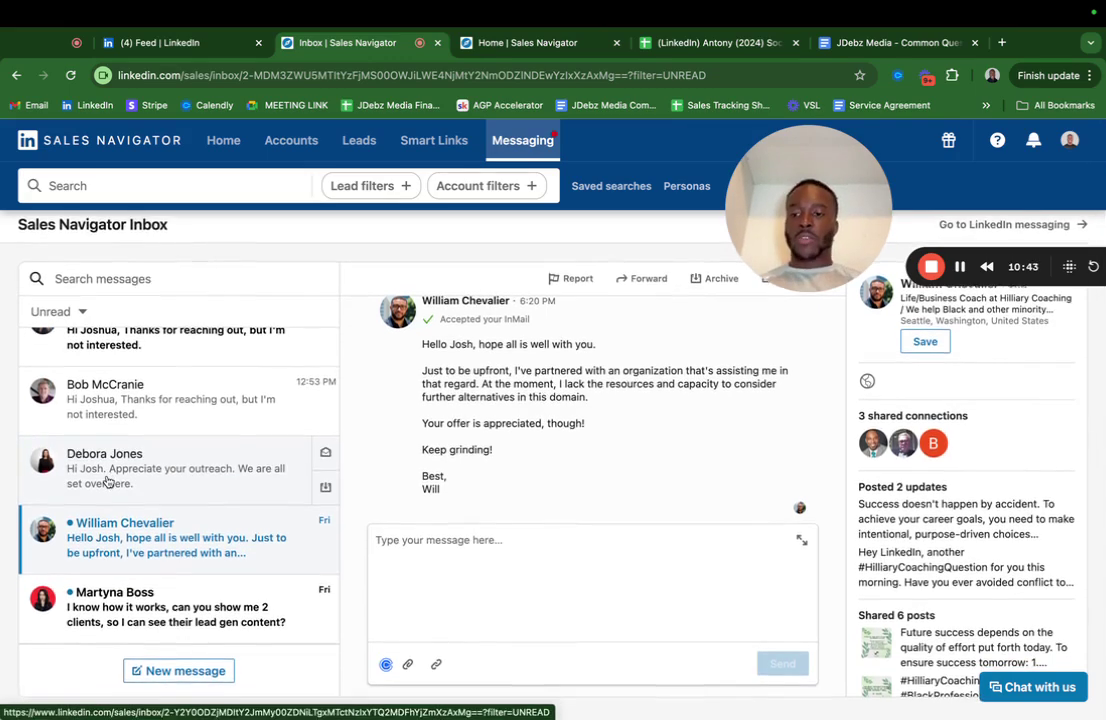
Step: Open the unread conversation asking to see 2 clients and read its full message history
{"action": "left_click", "coordinate": [143, 611]}
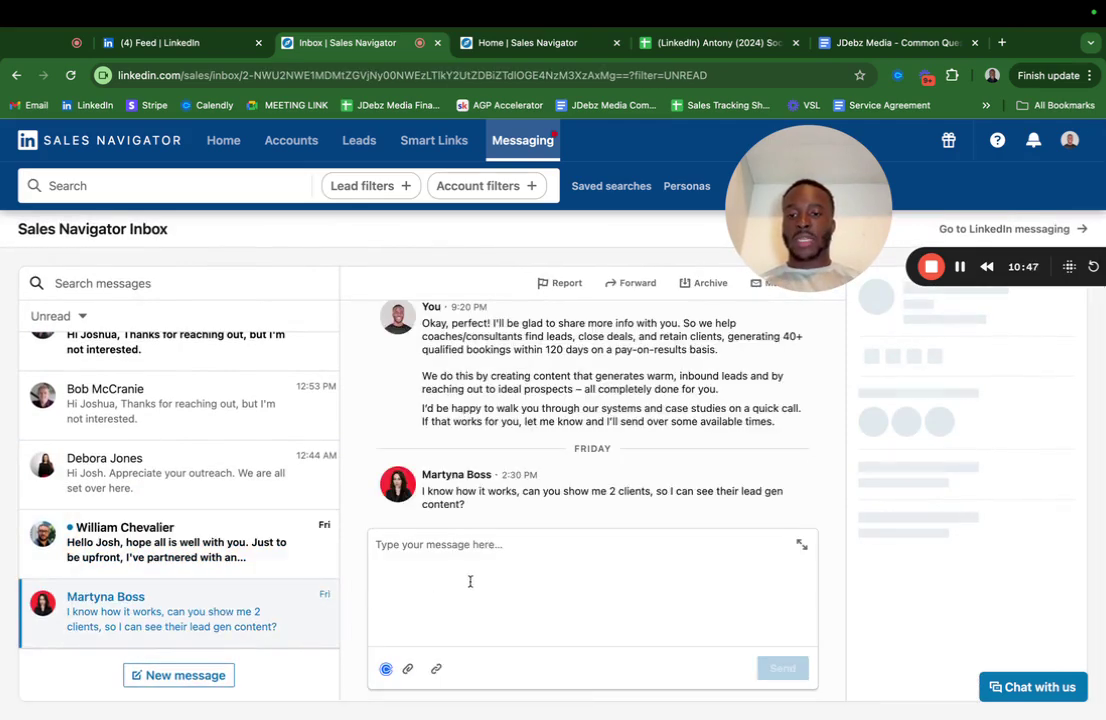
{"action": "scroll", "coordinate": [530, 500], "scroll_direction": "up", "scroll_amount": 8}
{"action": "scroll", "coordinate": [519, 475], "scroll_direction": "up", "scroll_amount": 3}
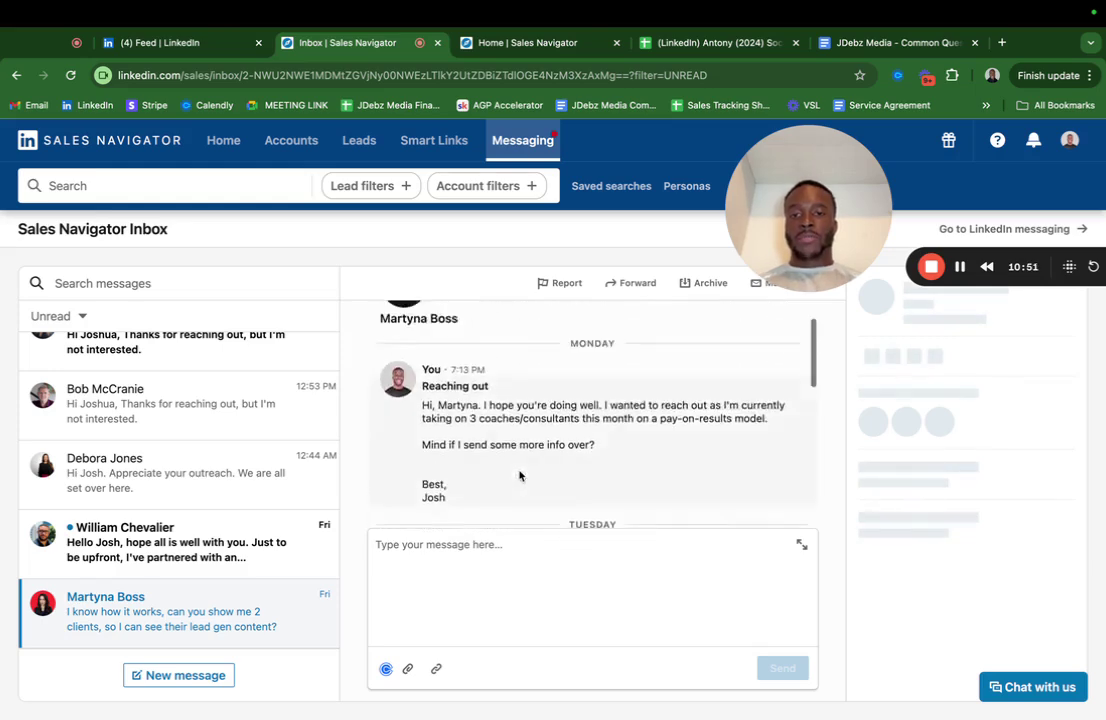
{"action": "scroll", "coordinate": [519, 475], "scroll_direction": "down", "scroll_amount": 6}
{"action": "scroll", "coordinate": [519, 470], "scroll_direction": "down", "scroll_amount": 3}
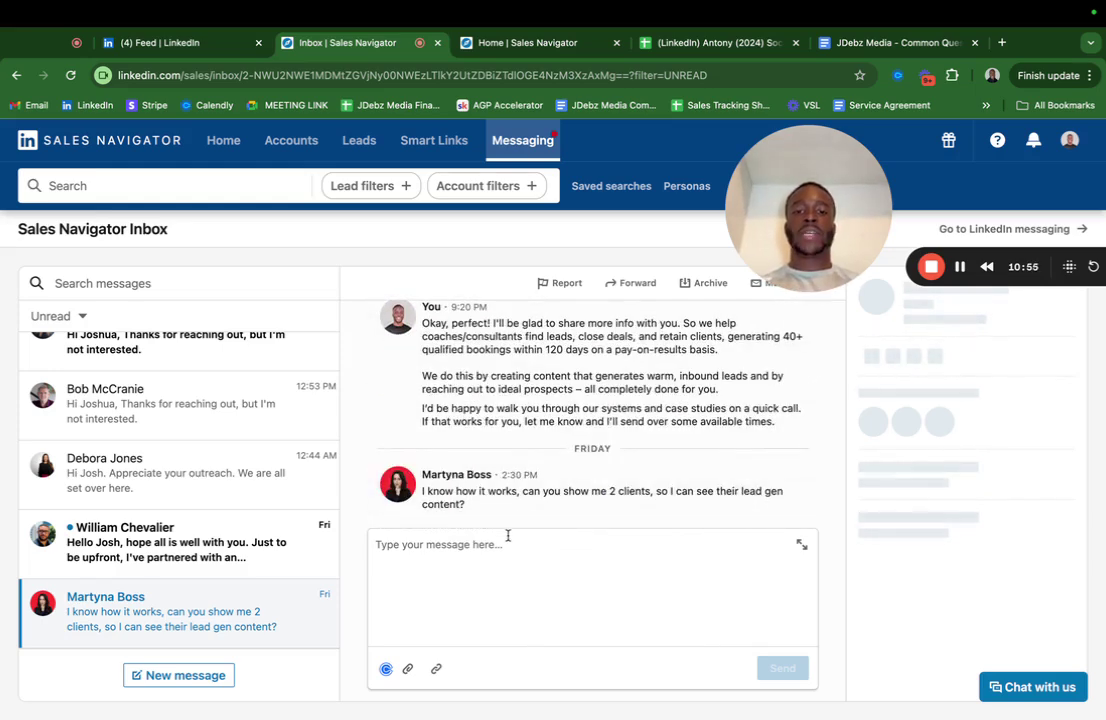
Step: Draft a reply to the request to see 2 clients: "i have video sharing our process and some recent case studies"
{"action": "left_click", "coordinate": [457, 550]}
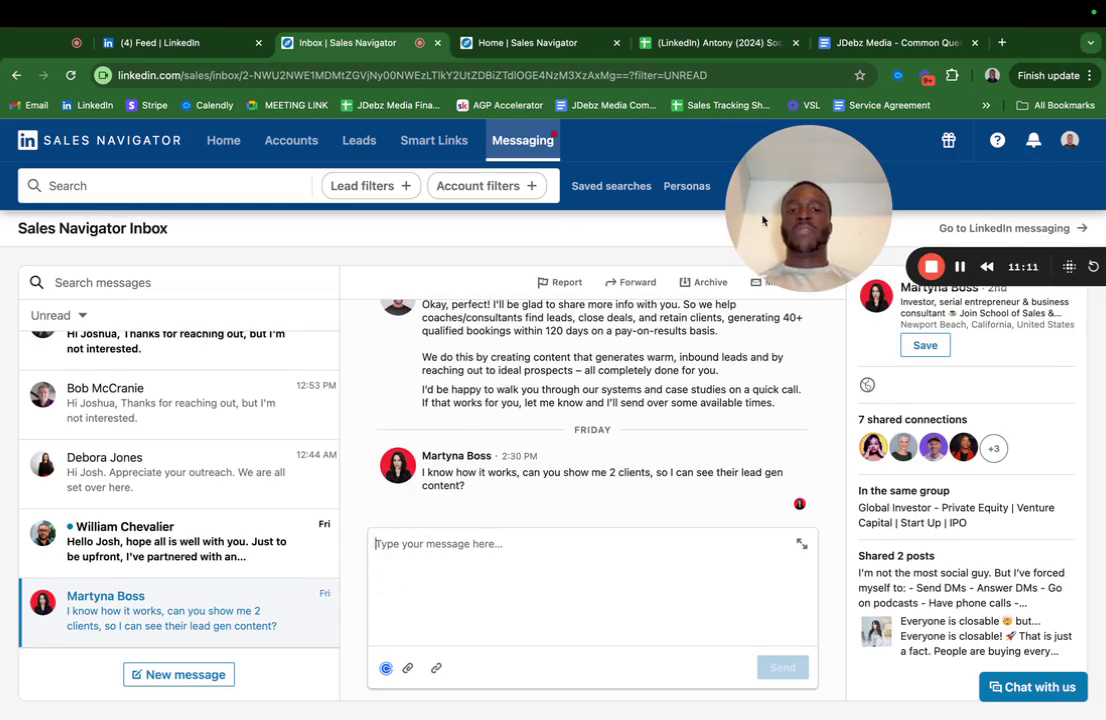
{"action": "type", "text": "i "}
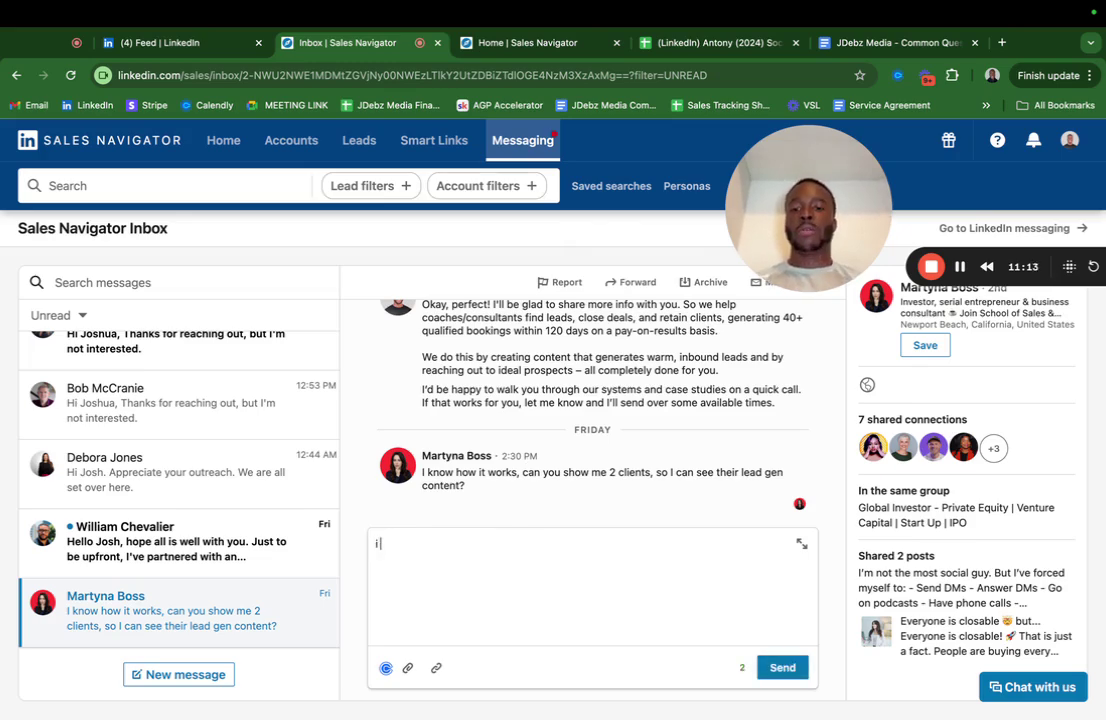
{"action": "type", "text": "have, ve"}
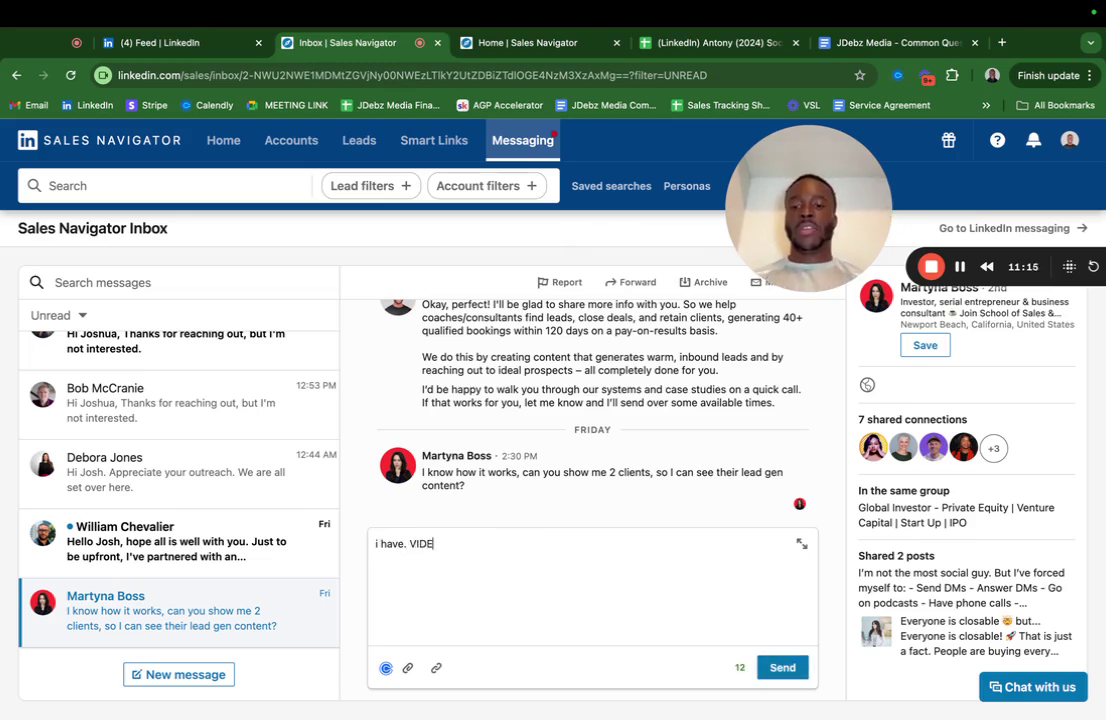
{"action": "key", "text": "BackSpace"}
{"action": "key", "text": "BackSpace"}
{"action": "type", "text": "video sharing our process andf"}
{"action": "key", "text": "BackSpace"}
{"action": "key", "text": "BackSpace"}
{"action": "type", "text": "c"}
{"action": "key", "text": "BackSpace"}
{"action": "type", "text": "some frecent c"}
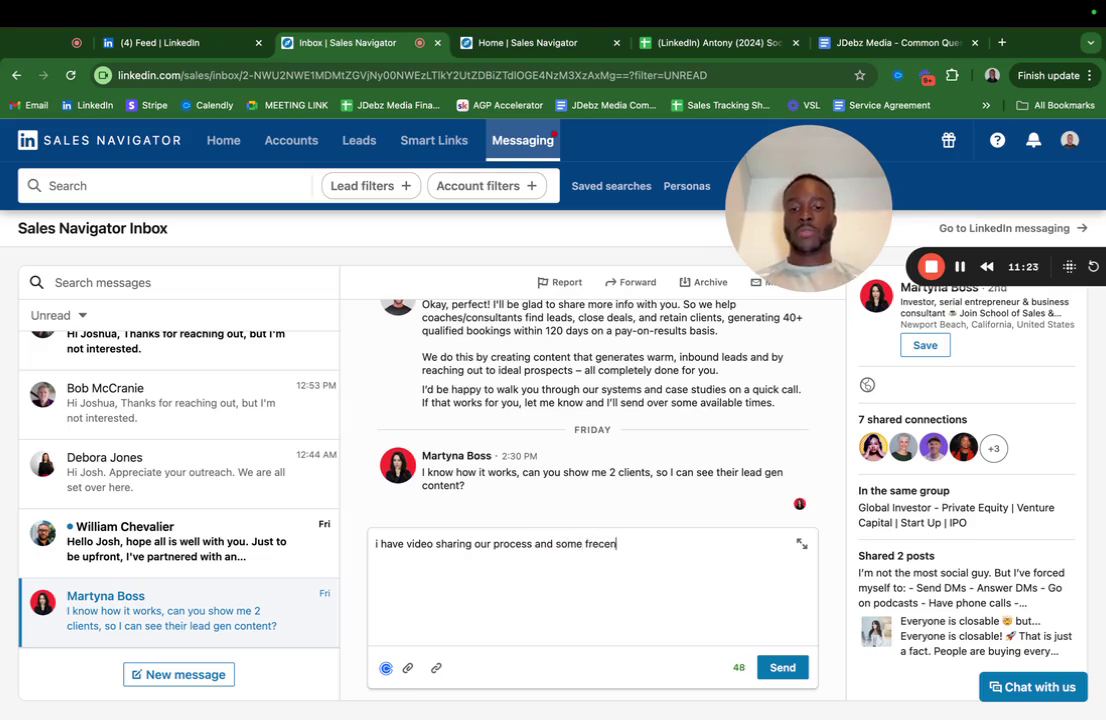
{"action": "key", "text": "BackSpace"}
{"action": "key", "text": "BackSpace"}
{"action": "key", "text": "BackSpace"}
{"action": "key", "text": "BackSpace"}
{"action": "key", "text": "BackSpace"}
{"action": "key", "text": "BackSpace"}
{"action": "type", "text": "recent cadies"}
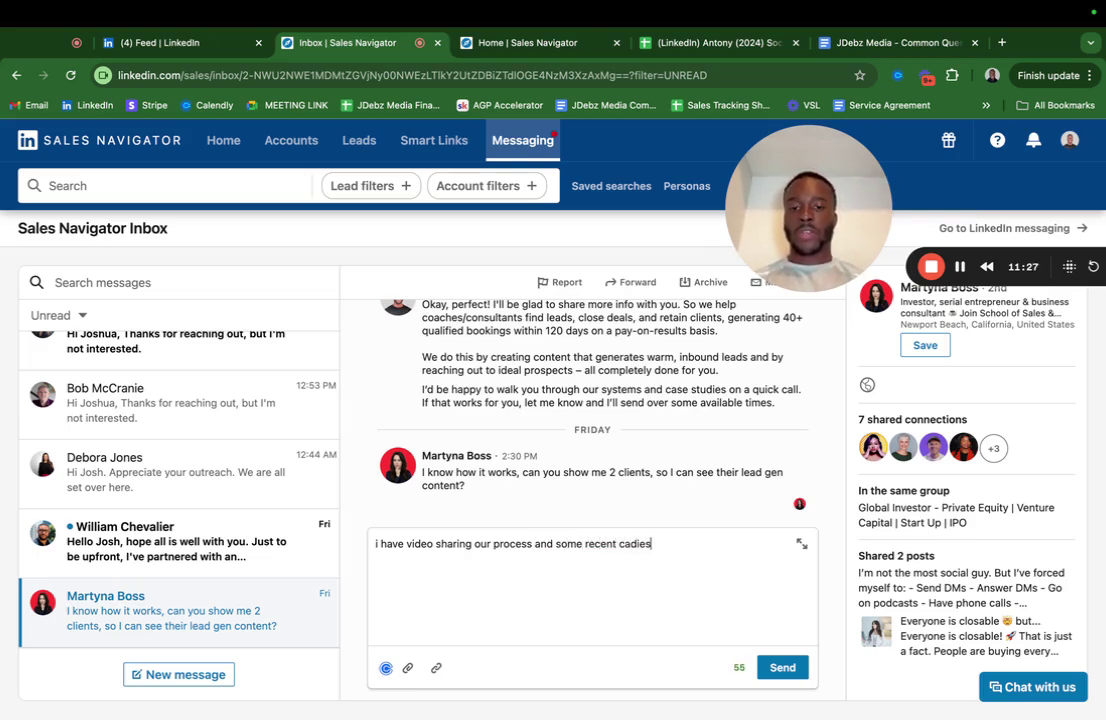
{"action": "key", "text": "BackSpace"}
{"action": "key", "text": "BackSpace"}
{"action": "key", "text": "BackSpace"}
{"action": "key", "text": "BackSpace"}
{"action": "type", "text": "se studie"}
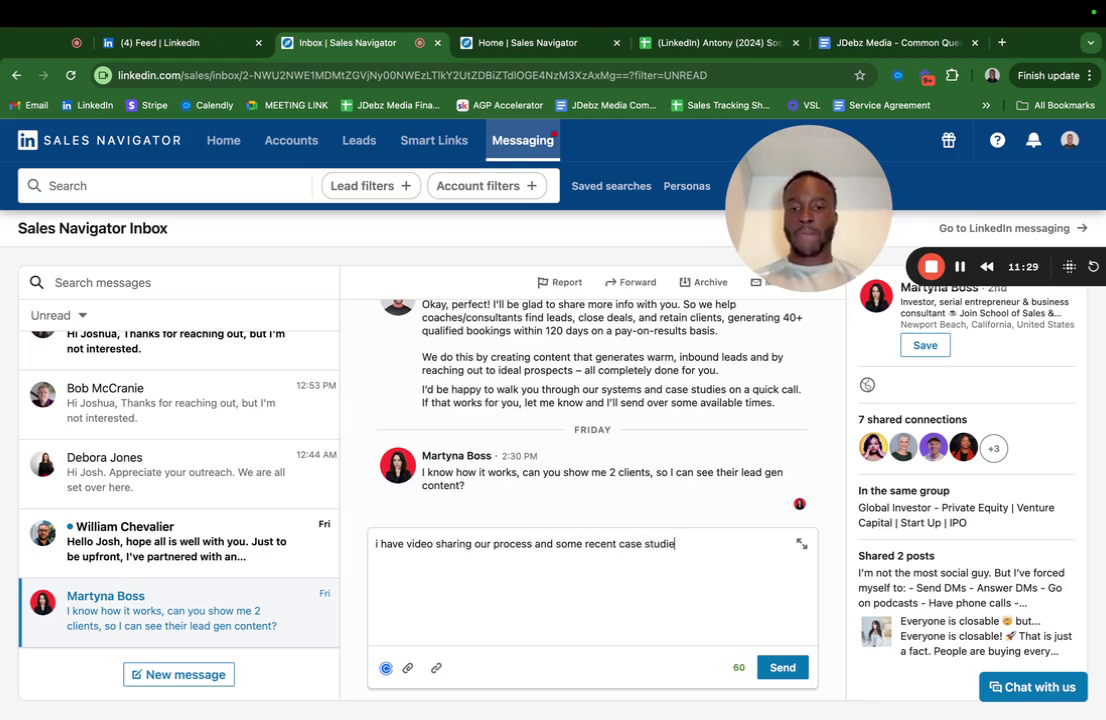
Step: Finish the case-study reply with ", would you like to see them ?" and send it
{"action": "type", "text": "s, would you l"}
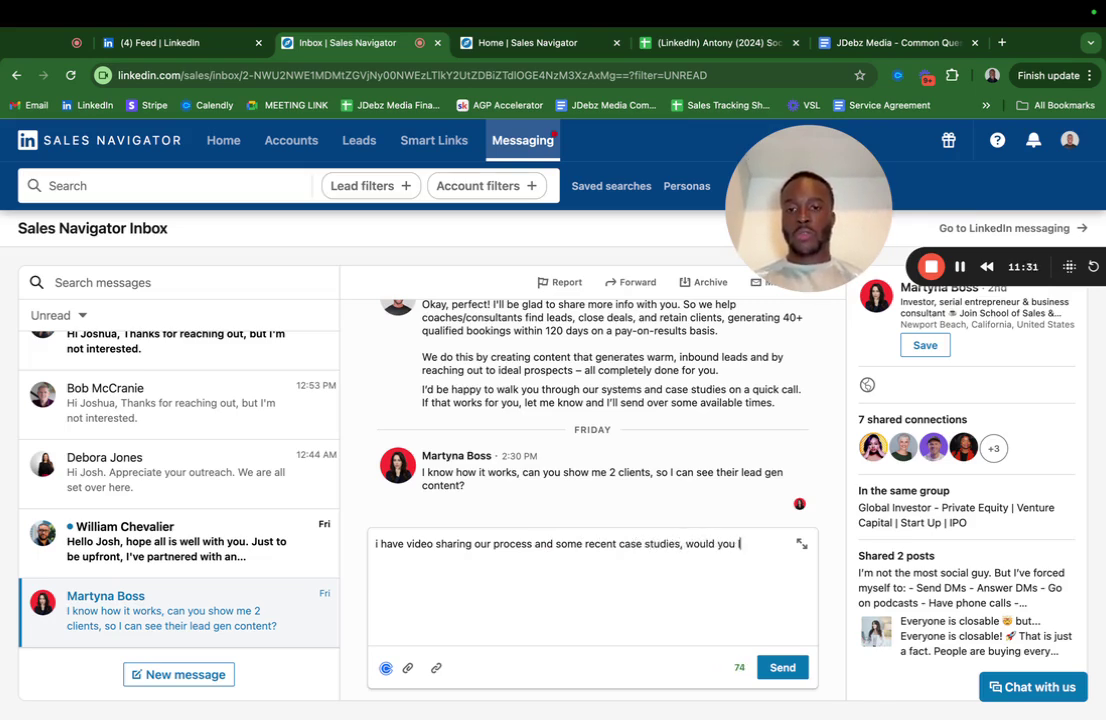
{"action": "type", "text": "ike to see "}
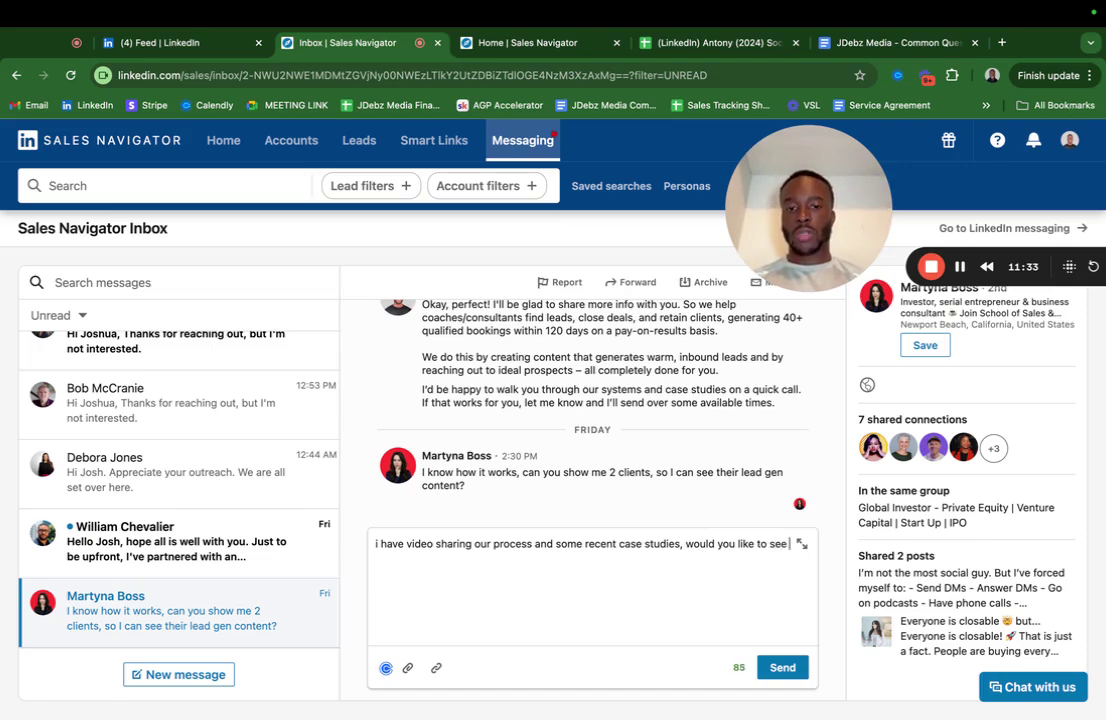
{"action": "type", "text": "them ?"}
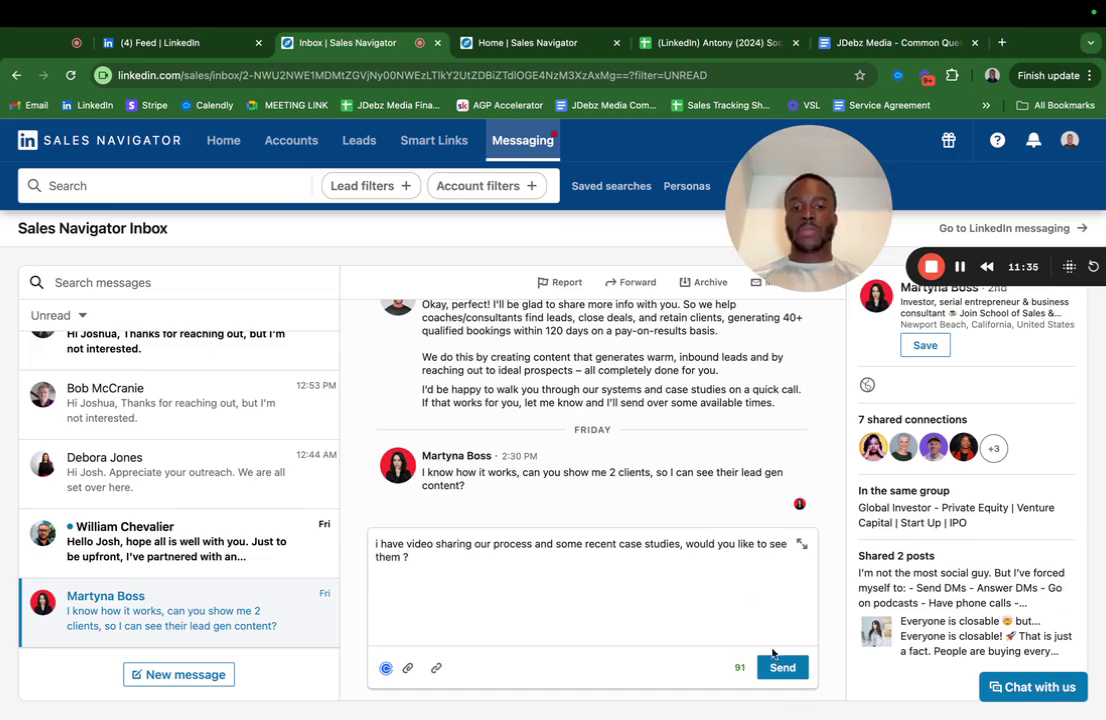
{"action": "left_click", "coordinate": [783, 667]}
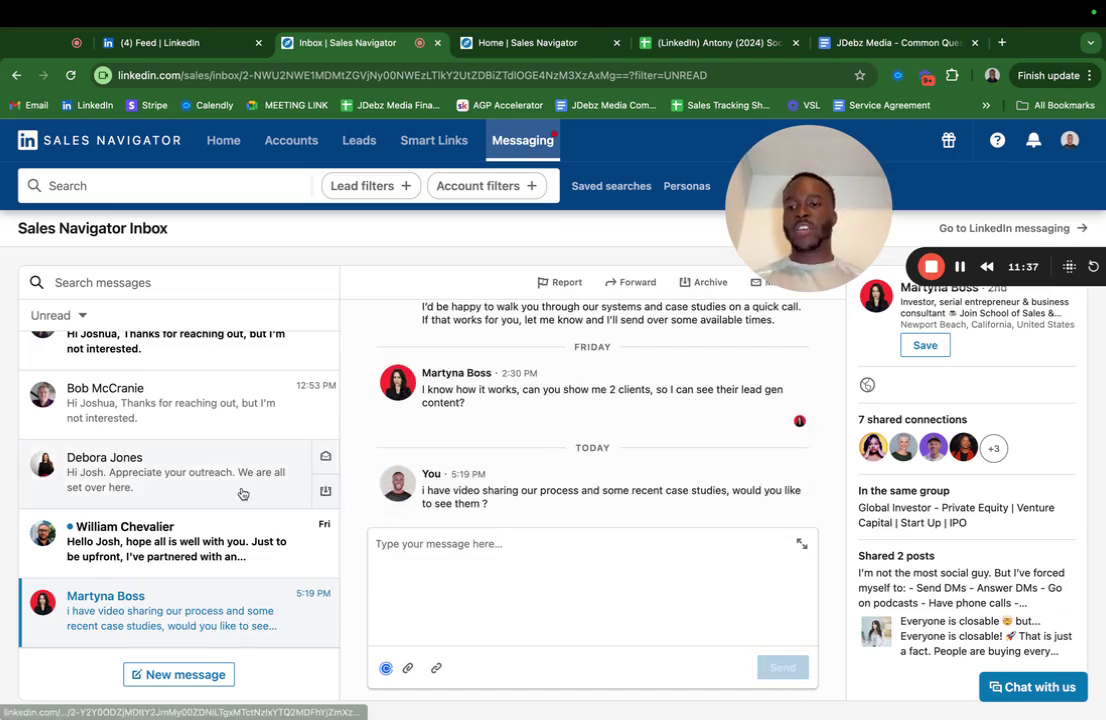
Step: Look through the remaining unread messages and open the leadership coach's conversation ending in "Yes I am."
{"action": "scroll", "coordinate": [197, 530], "scroll_direction": "up", "scroll_amount": 5}
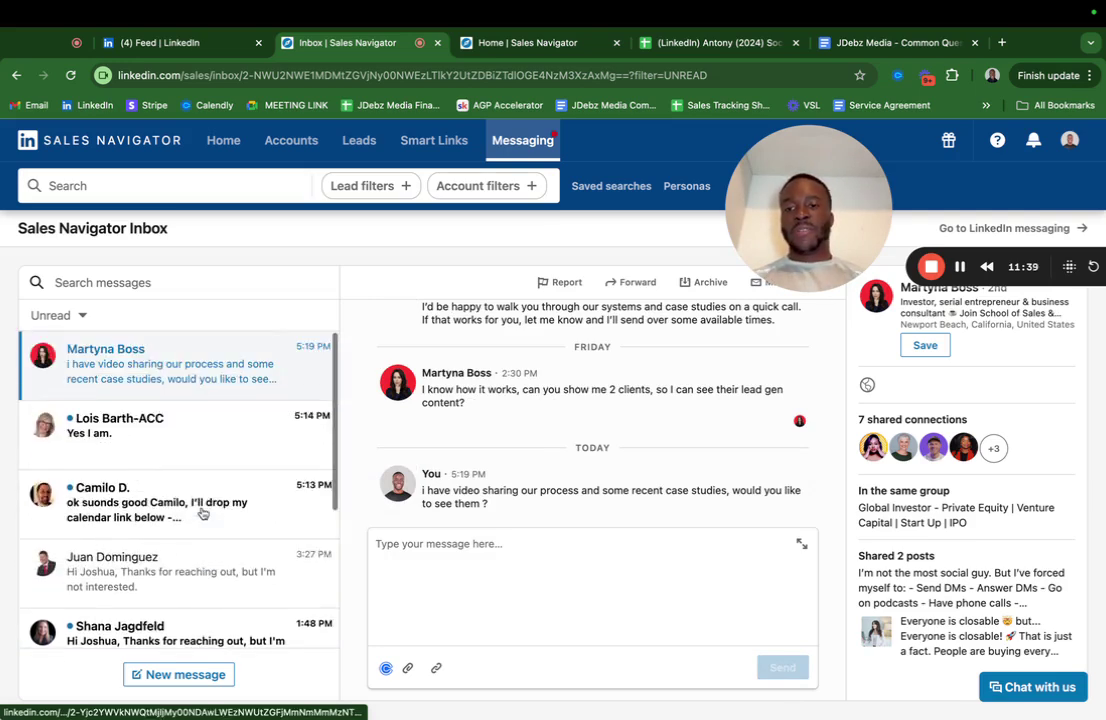
{"action": "scroll", "coordinate": [198, 505], "scroll_direction": "down", "scroll_amount": 1}
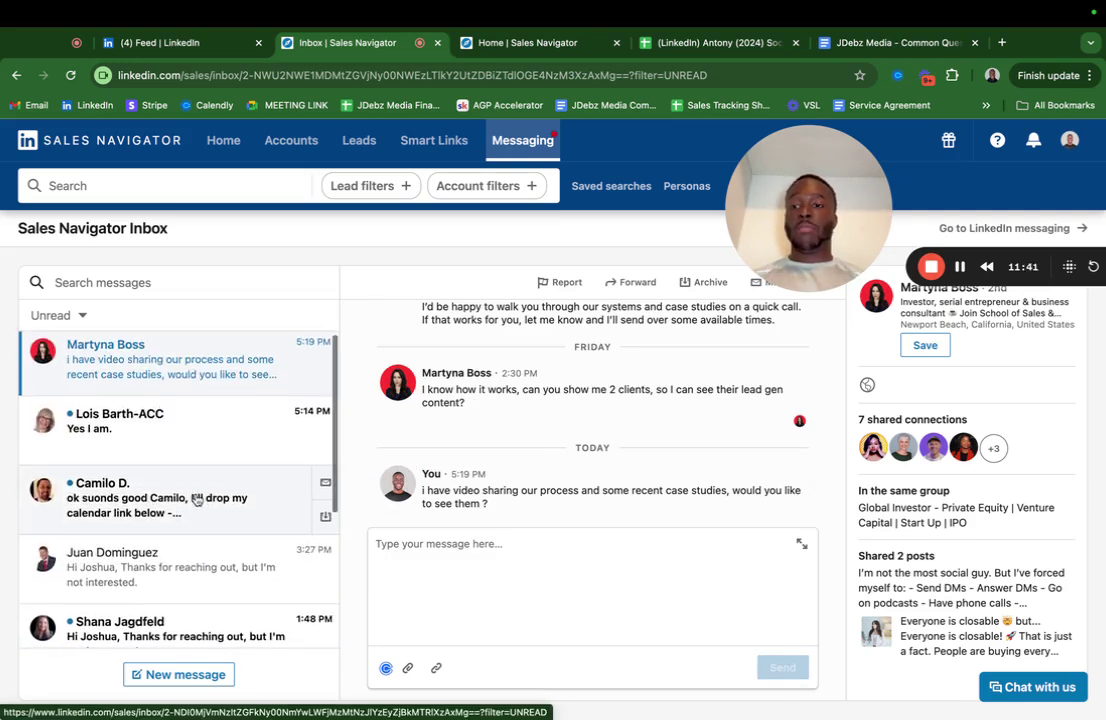
{"action": "scroll", "coordinate": [197, 500], "scroll_direction": "down", "scroll_amount": 2}
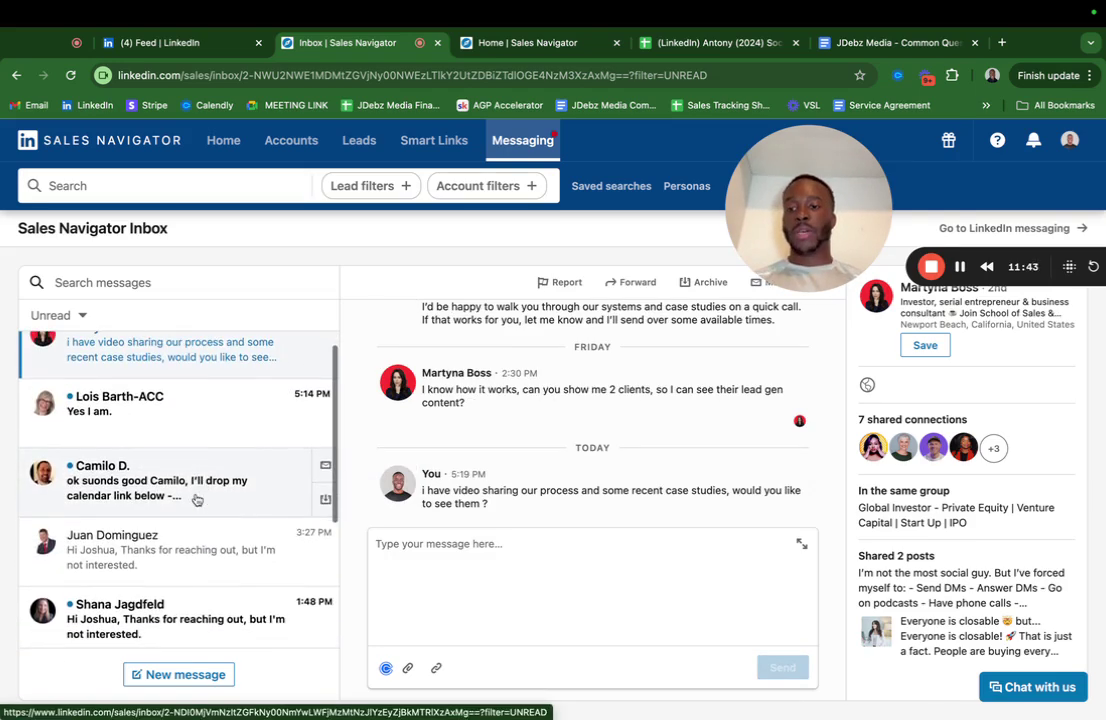
{"action": "scroll", "coordinate": [197, 500], "scroll_direction": "down", "scroll_amount": 5}
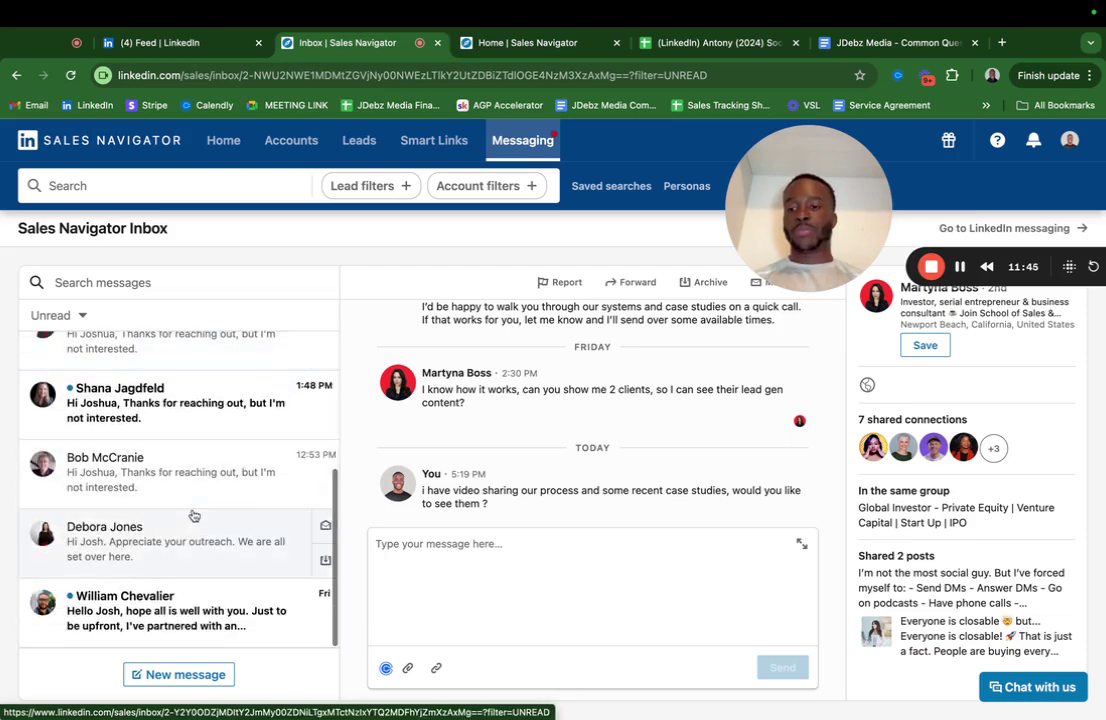
{"action": "left_click", "coordinate": [166, 596]}
{"action": "scroll", "coordinate": [172, 540], "scroll_direction": "up", "scroll_amount": 5}
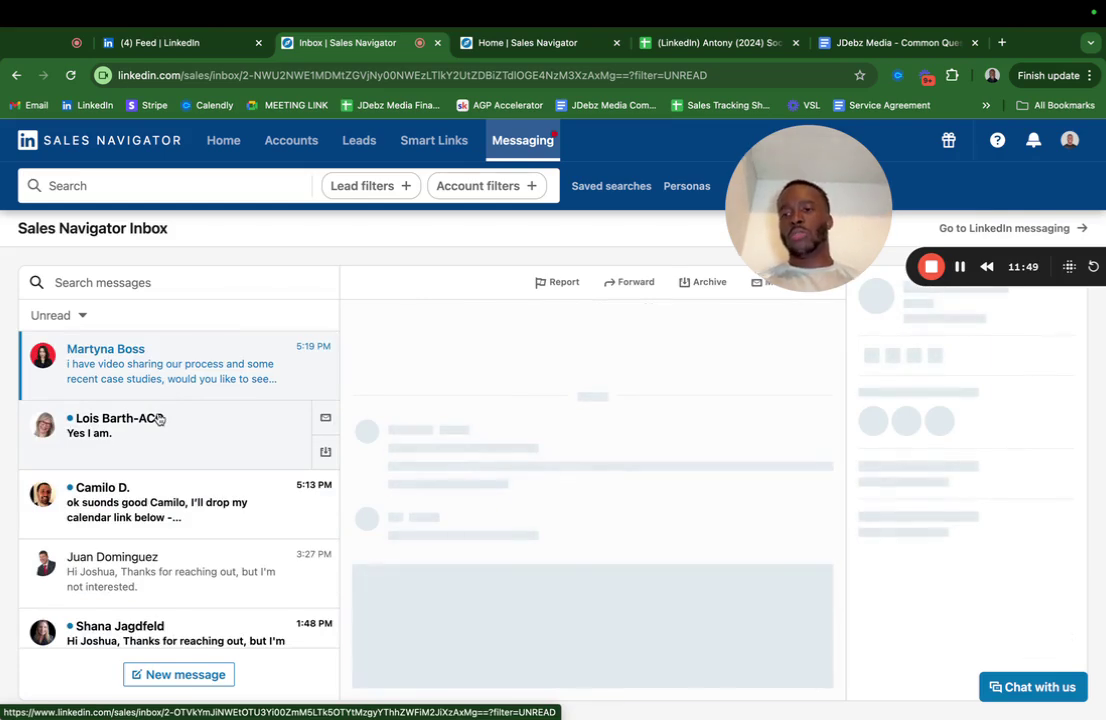
{"action": "left_click", "coordinate": [158, 418]}
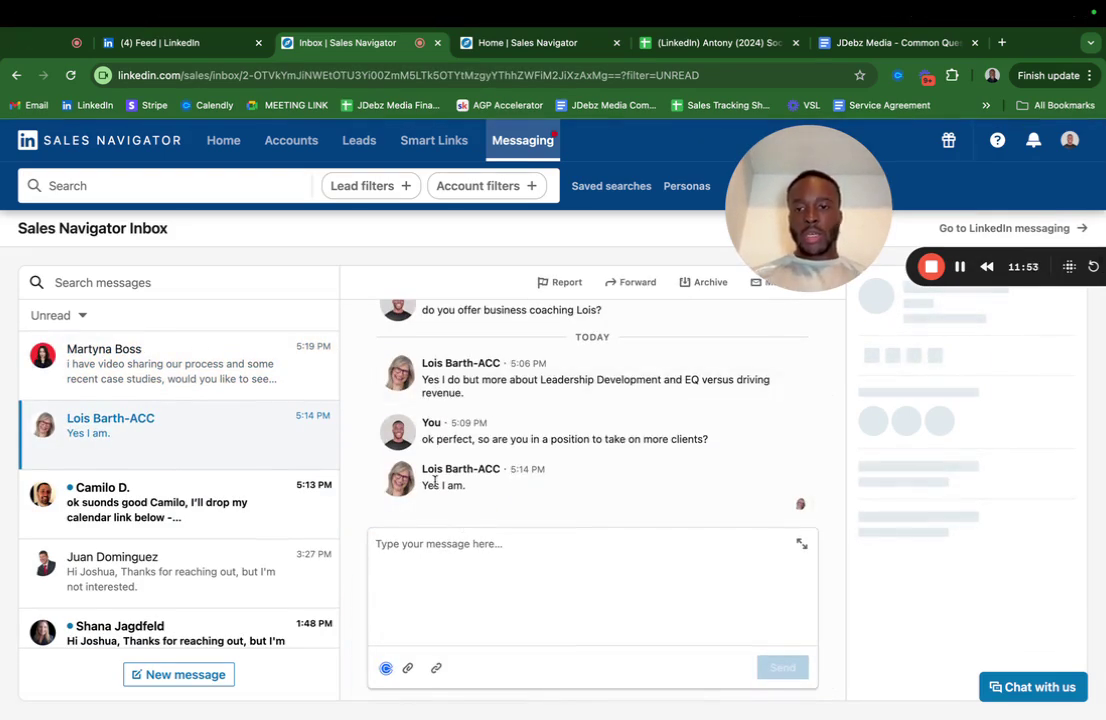
Step: Draft a reply to the leadership coach: "okay that's awesome, how many would you be able to take on"
{"action": "left_click", "coordinate": [479, 541]}
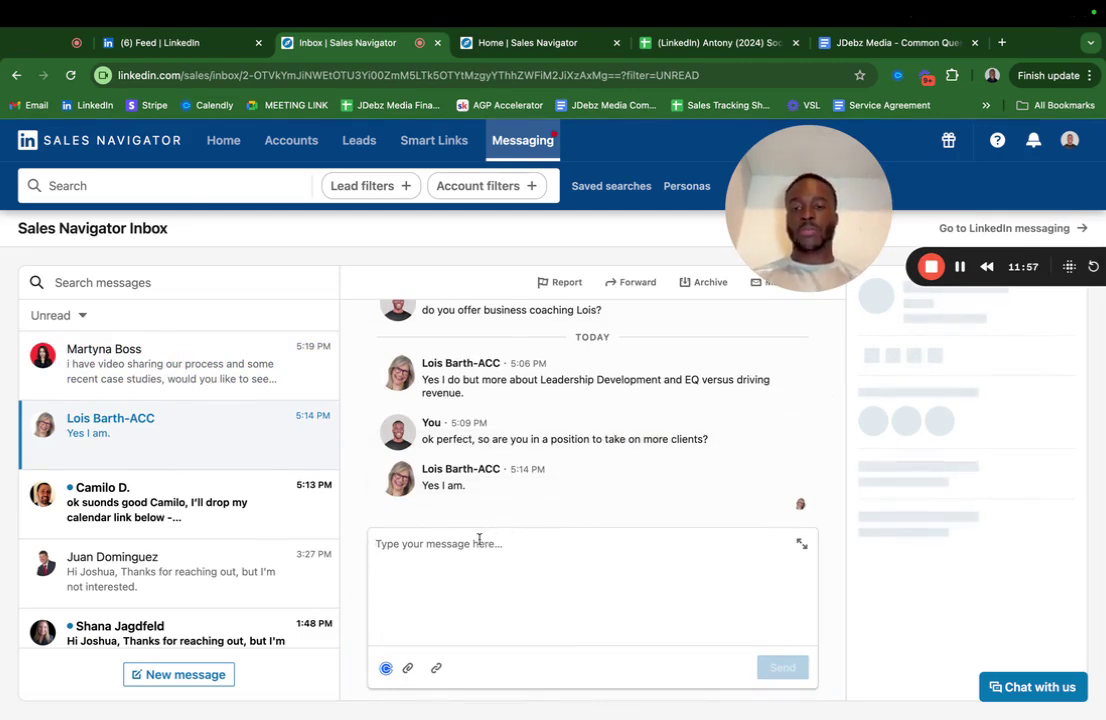
{"action": "type", "text": "okY"}
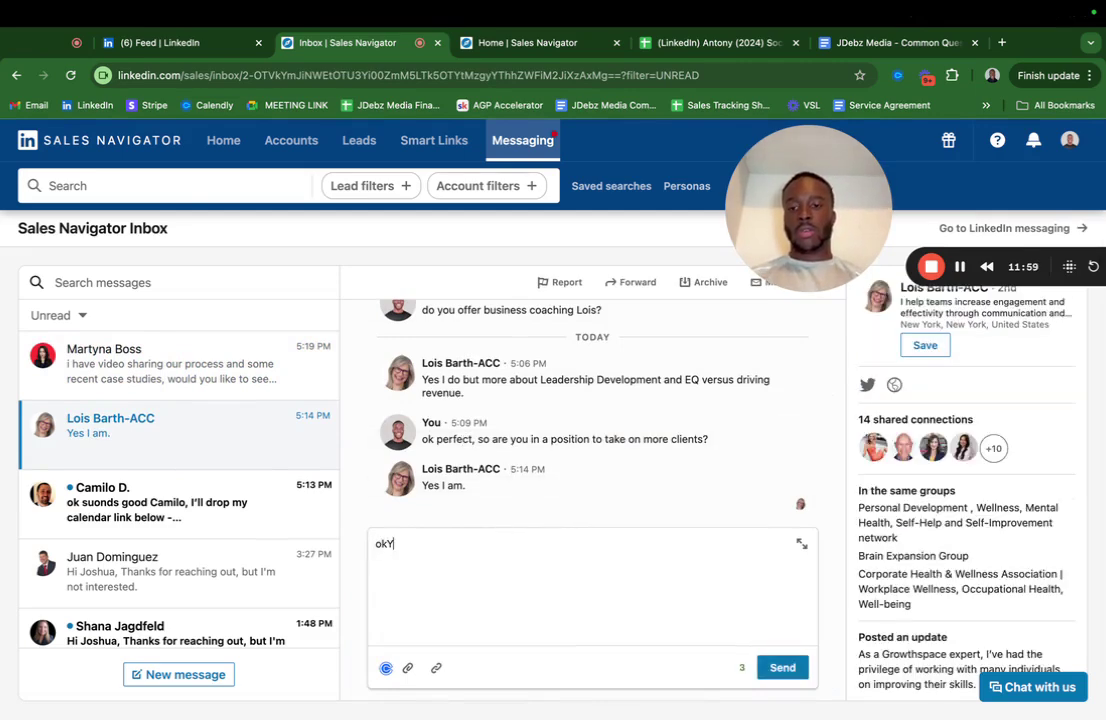
{"action": "type", "text": "kat"}
{"action": "type", "text": " that's"}
{"action": "key", "text": "BackSpace"}
{"action": "key", "text": "BackSpace"}
{"action": "type", "text": "'s awesome"}
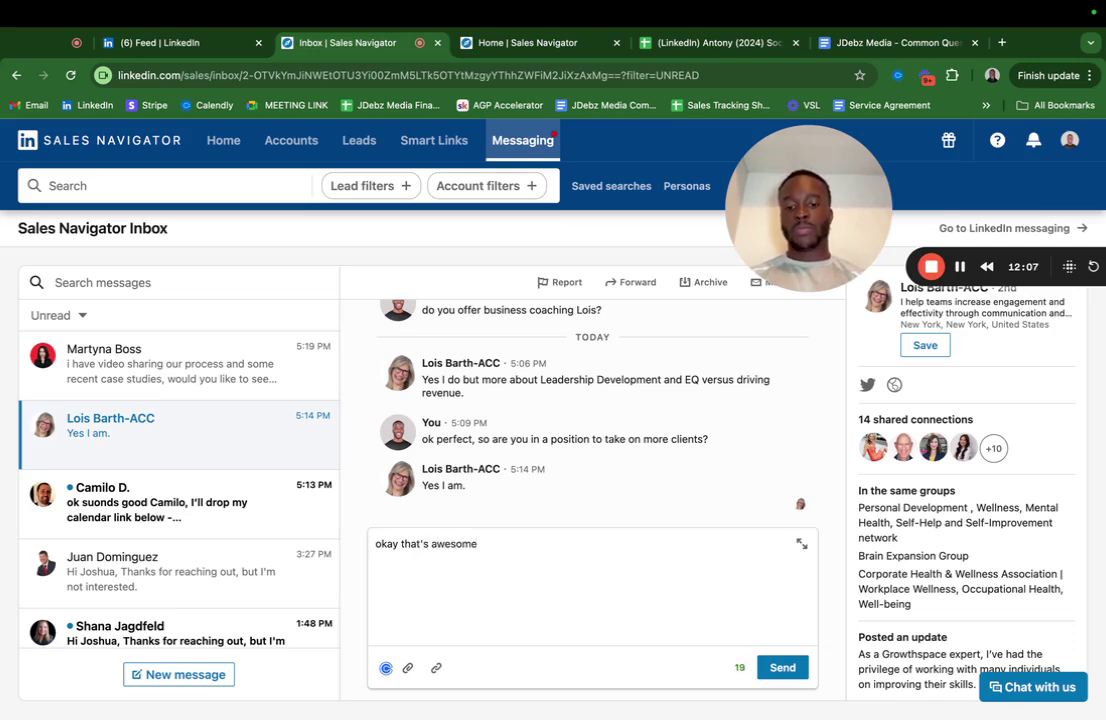
{"action": "type", "text": ", how many "}
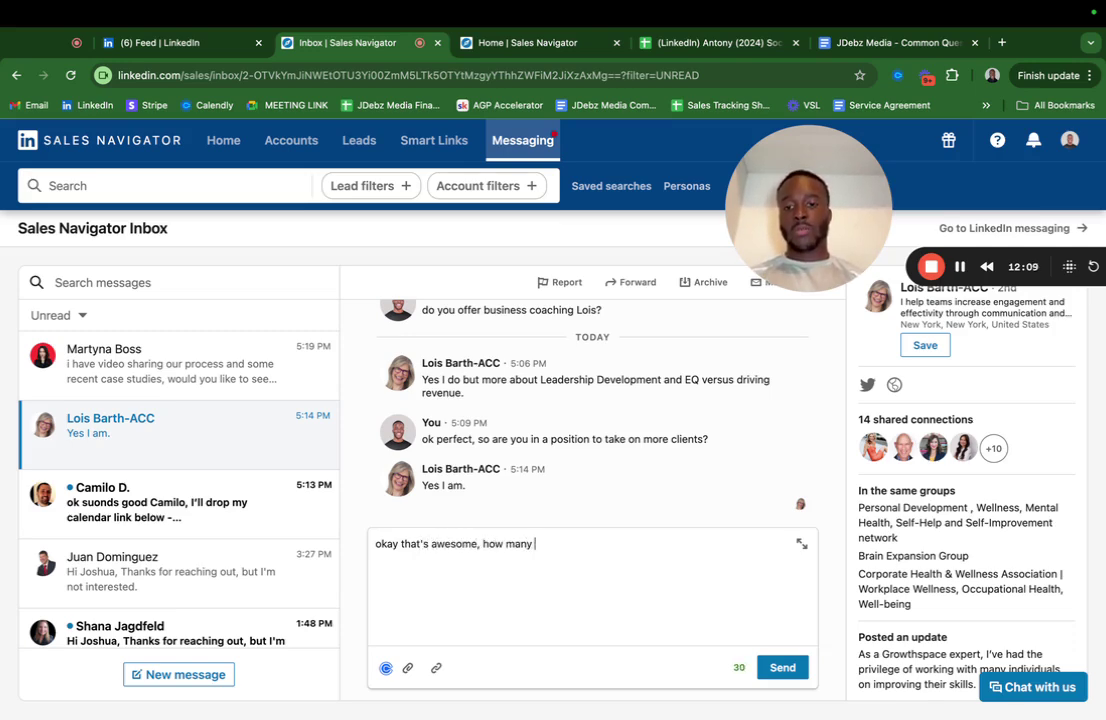
{"action": "type", "text": "would you be a"}
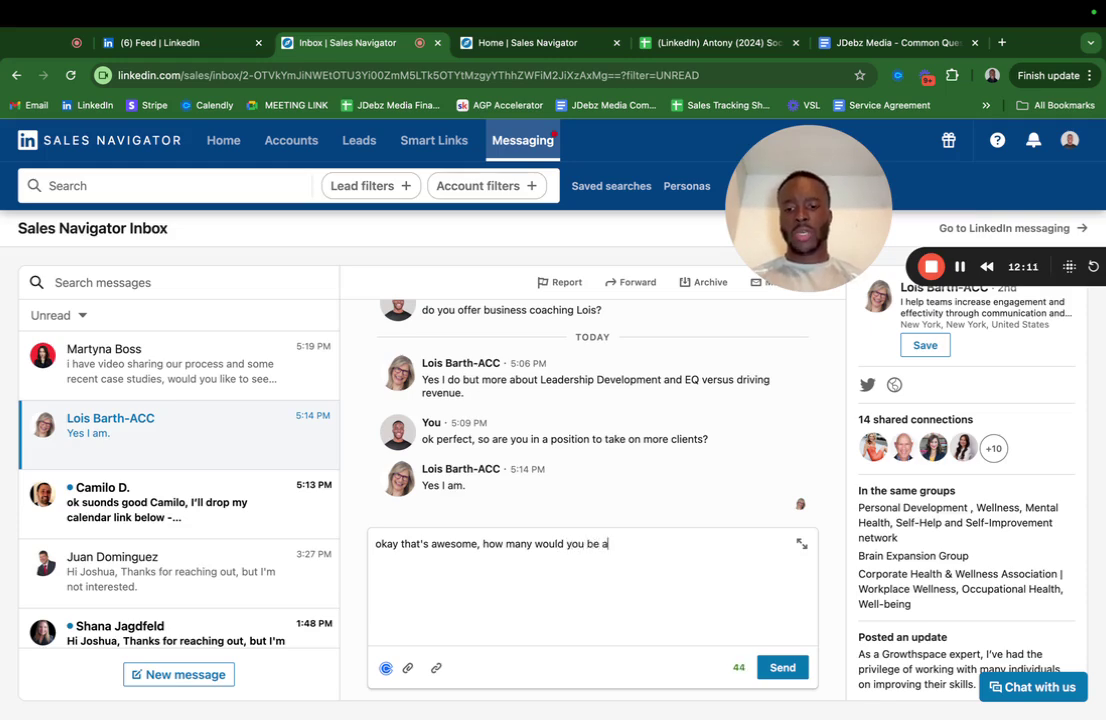
{"action": "type", "text": "ble to take on"}
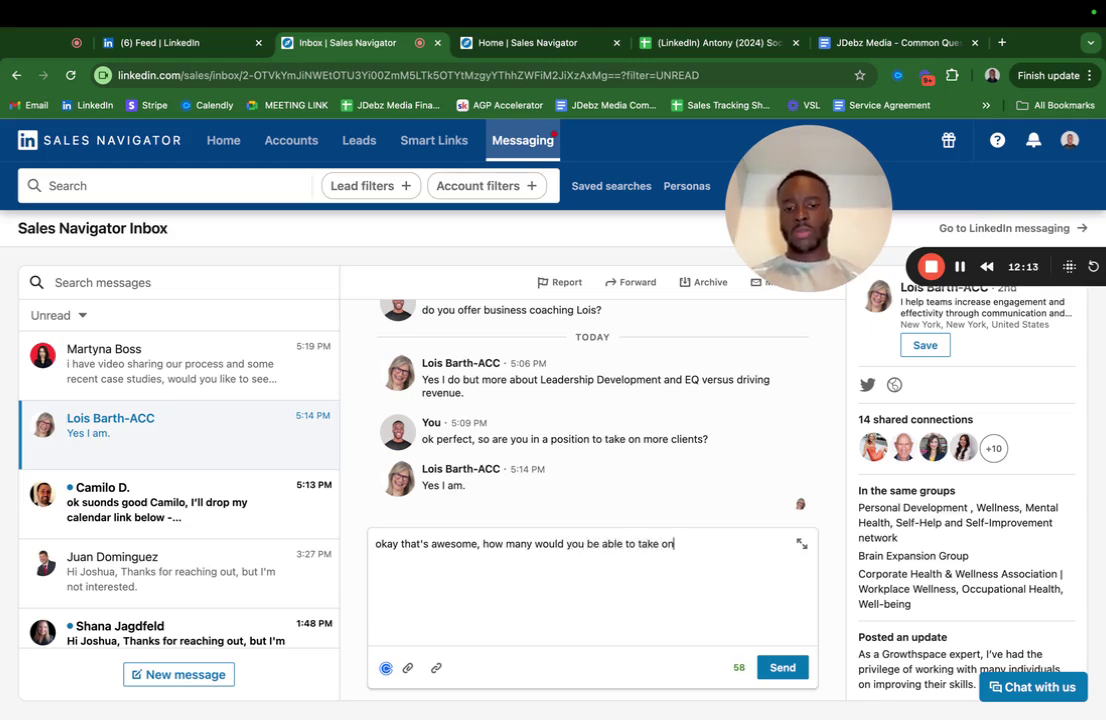
Step: Complete the reply with "? and what are you currently doing to get in front of the right buyers?" and send it
{"action": "type", "text": "? and what are you cu"}
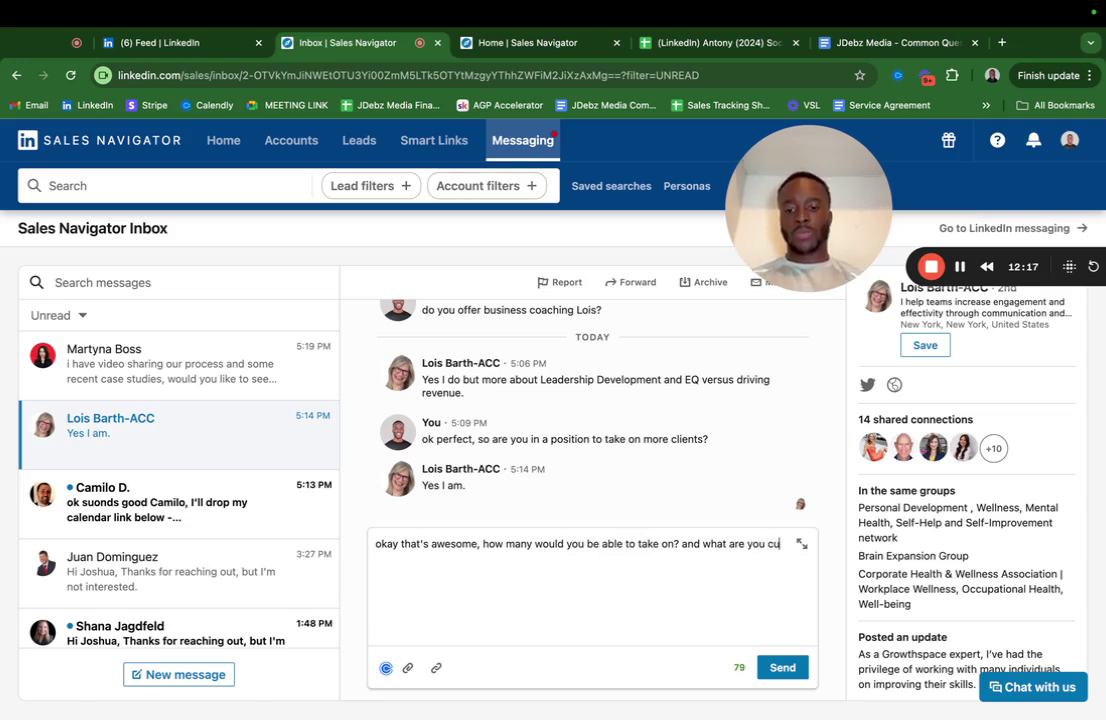
{"action": "type", "text": "rrently doing to"}
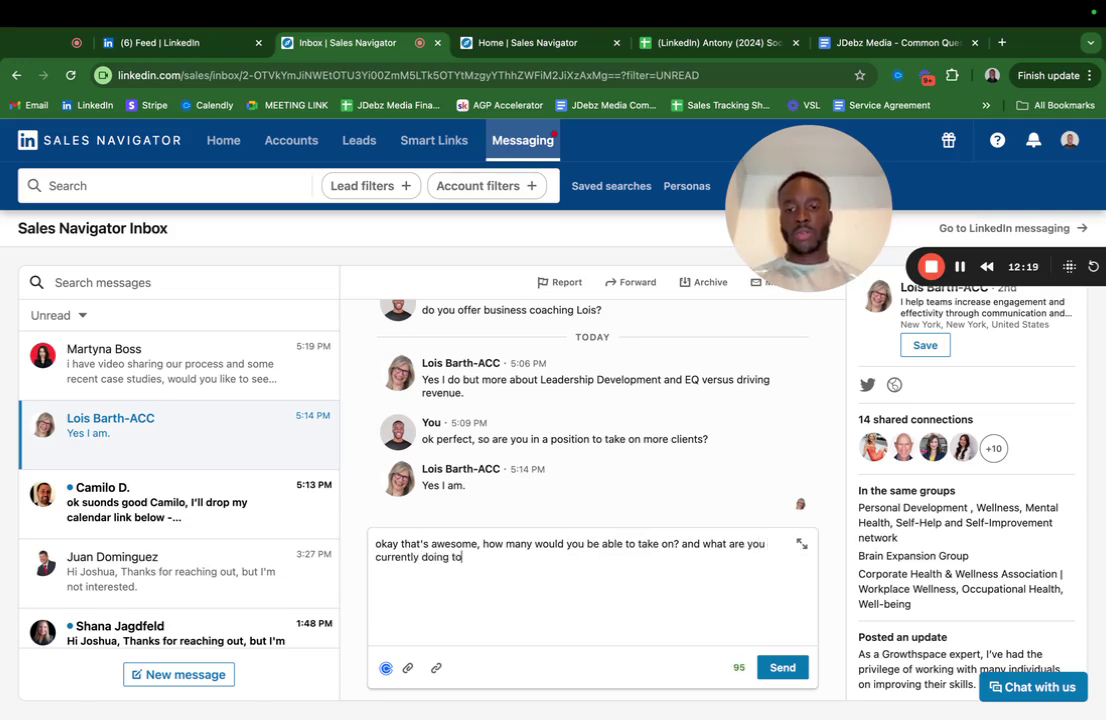
{"action": "type", "text": " get into"}
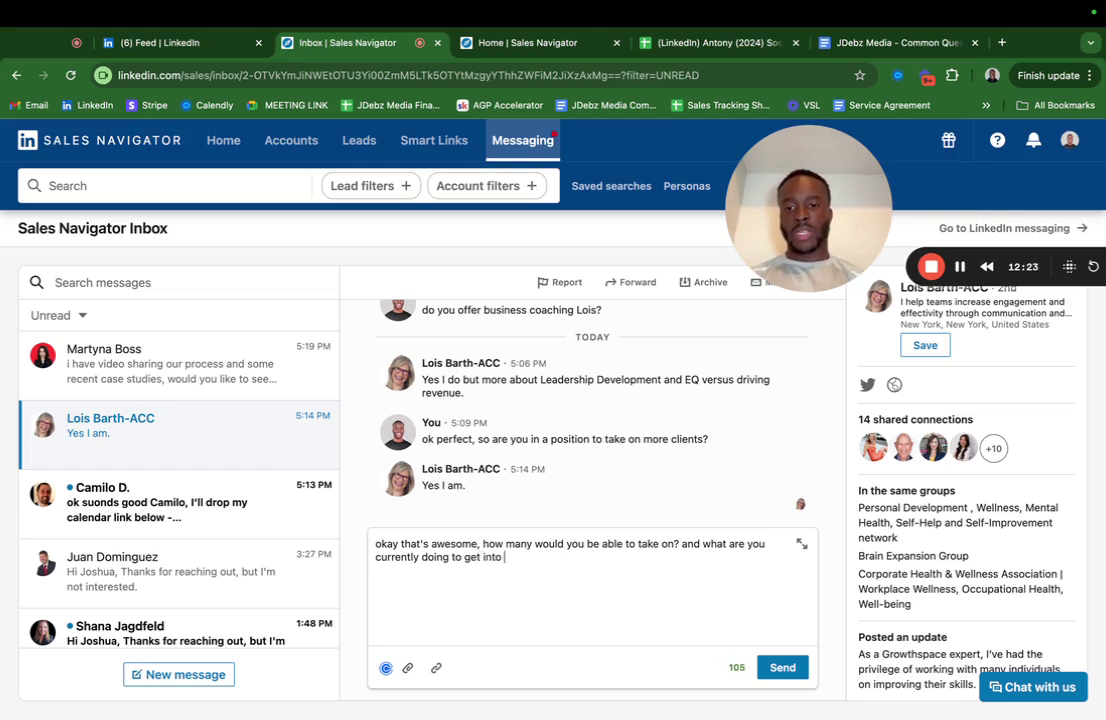
{"action": "type", "text": " front o"}
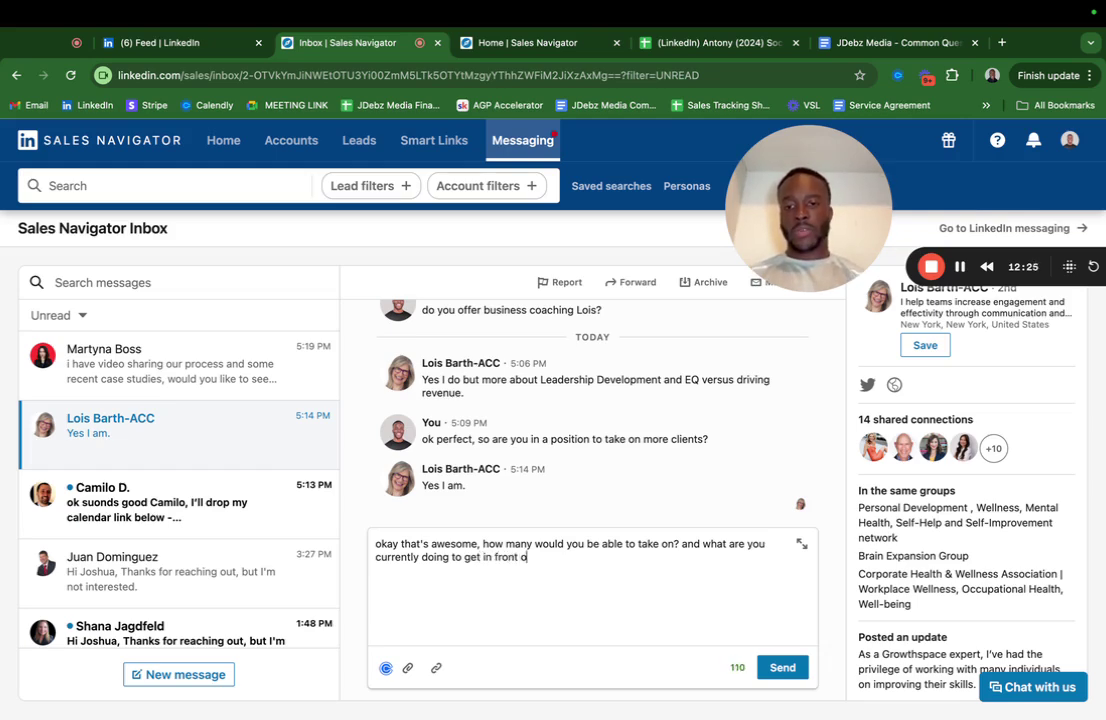
{"action": "type", "text": "f the right buyers?"}
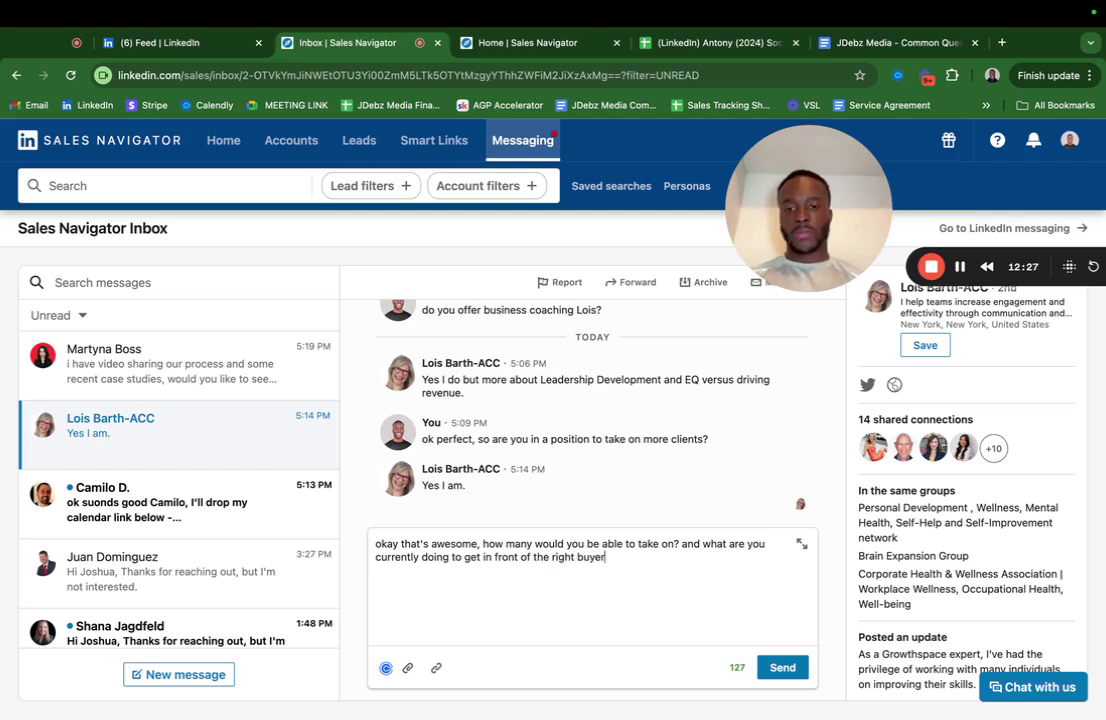
{"action": "left_click", "coordinate": [782, 667]}
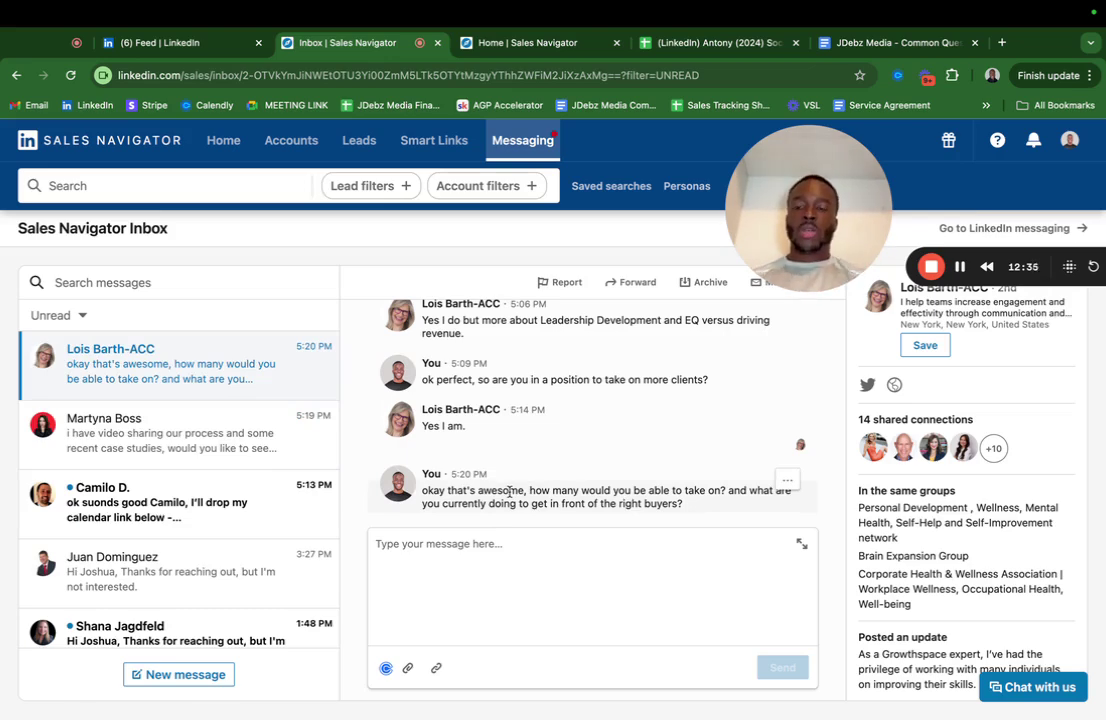
Step: Review the exchange with the leadership coach and mark that conversation as unread
{"action": "scroll", "coordinate": [540, 490], "scroll_direction": "up", "scroll_amount": 1}
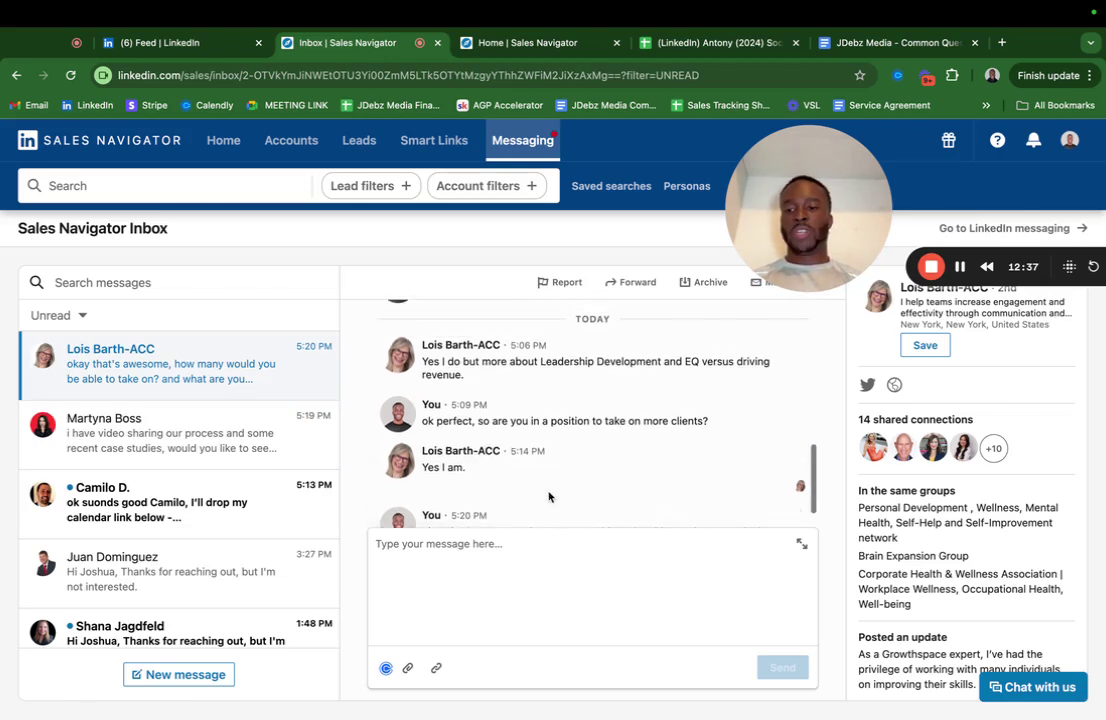
{"action": "scroll", "coordinate": [535, 493], "scroll_direction": "up", "scroll_amount": 2}
{"action": "scroll", "coordinate": [490, 510], "scroll_direction": "down", "scroll_amount": 4}
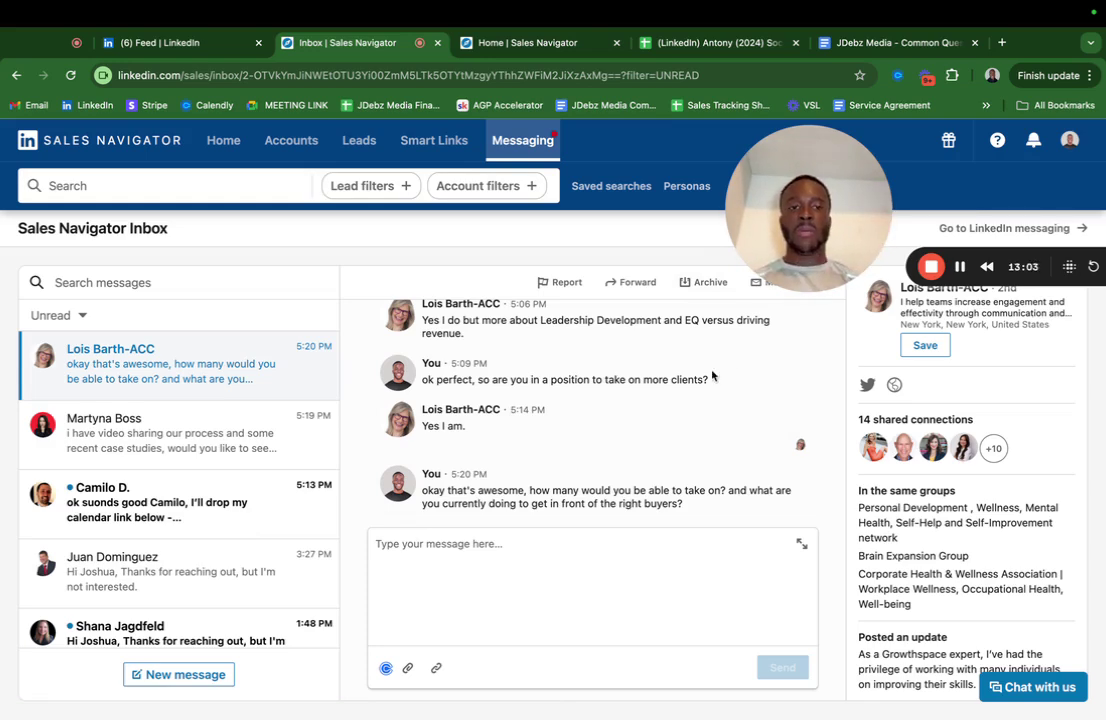
{"action": "left_click", "coordinate": [325, 347]}
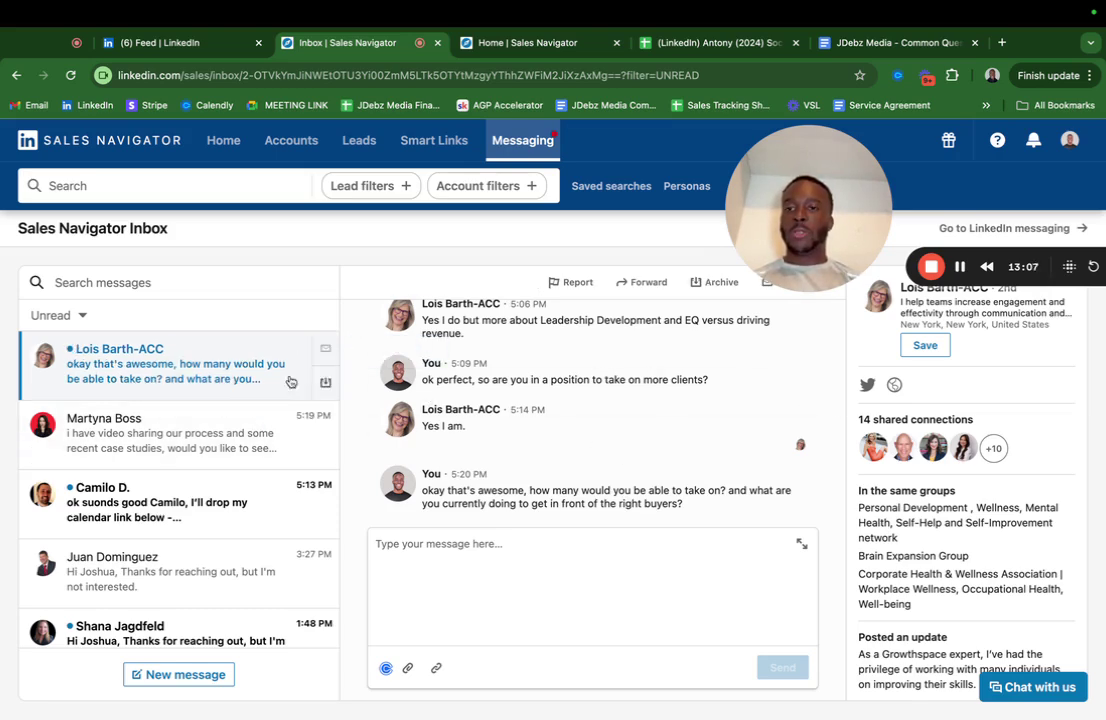
Step: Switch to the LinkedIn feed, check its message overlay, and open the full list of notifications
{"action": "left_click_drag", "start_coordinate": [812, 262], "coordinate": [805, 380]}
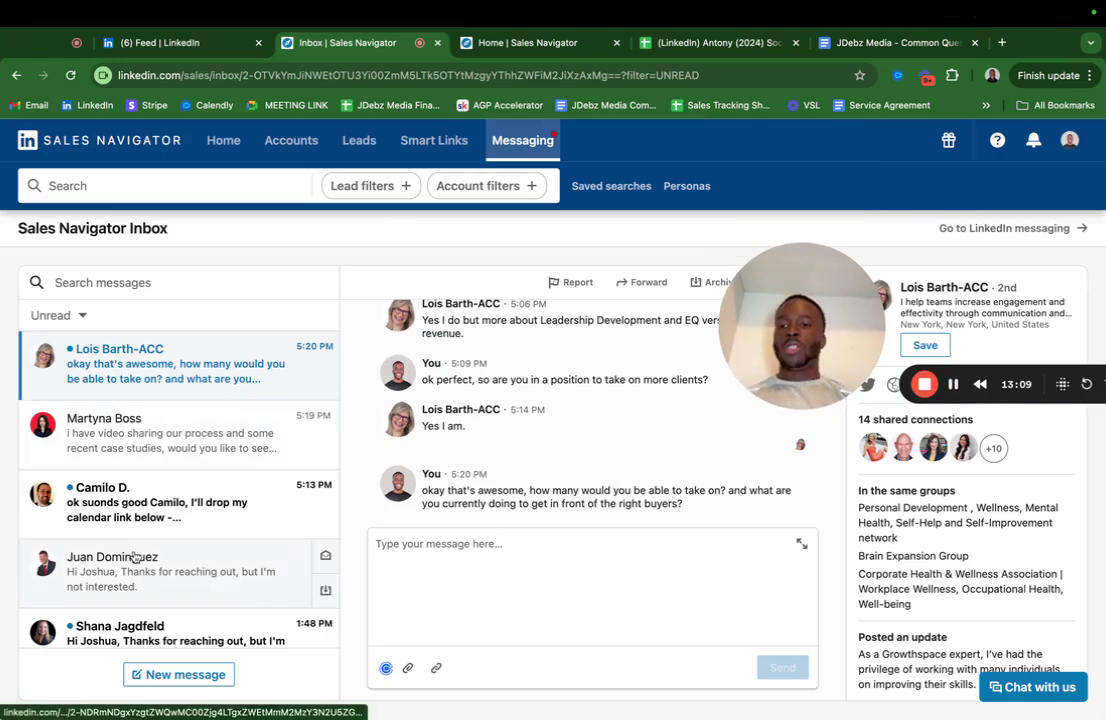
{"action": "scroll", "coordinate": [136, 520], "scroll_direction": "down", "scroll_amount": 5}
{"action": "left_click", "coordinate": [160, 44]}
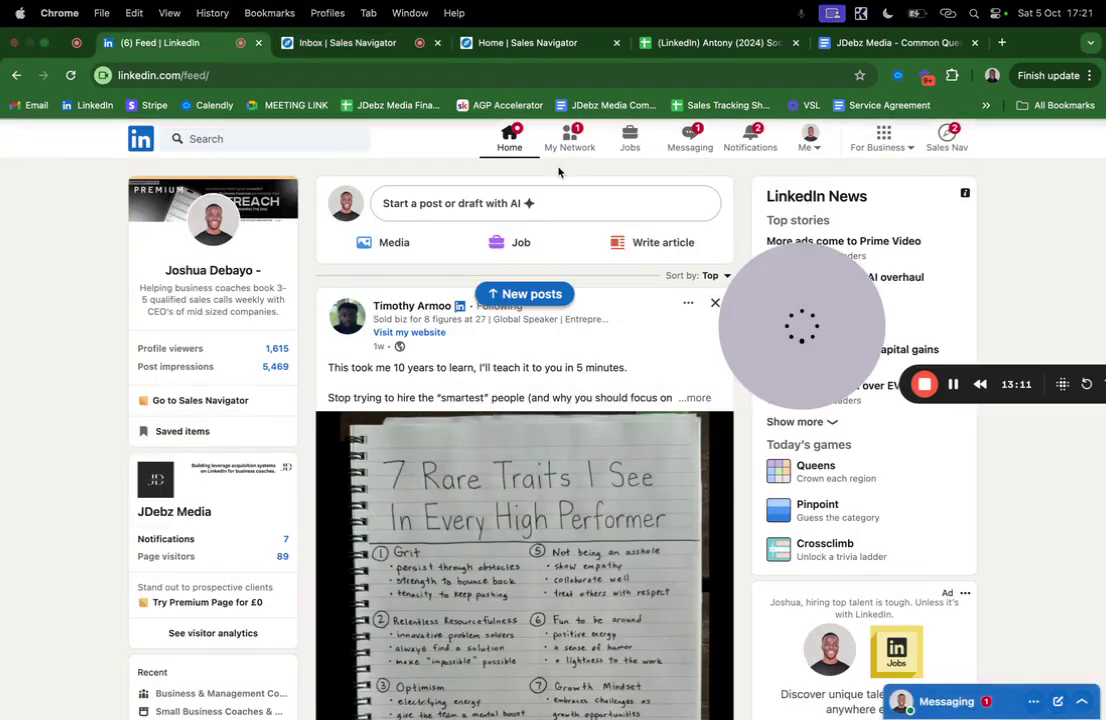
{"action": "left_click_drag", "start_coordinate": [790, 325], "coordinate": [898, 260]}
{"action": "left_click", "coordinate": [946, 701]}
{"action": "left_click", "coordinate": [940, 212]}
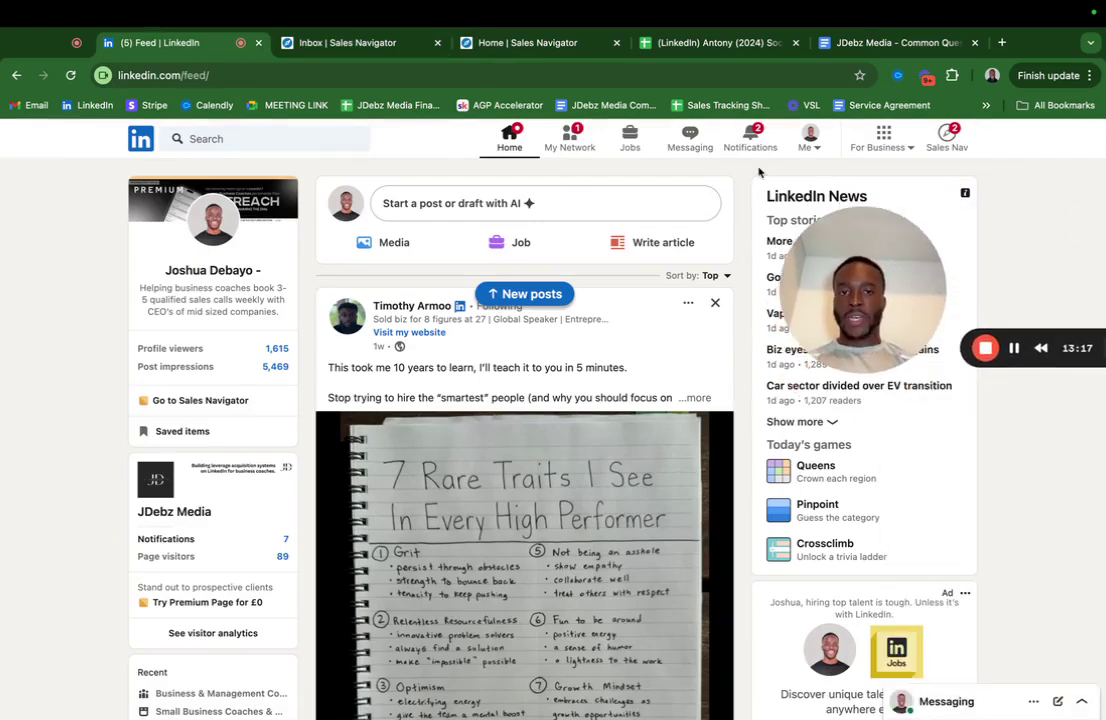
{"action": "left_click", "coordinate": [750, 140]}
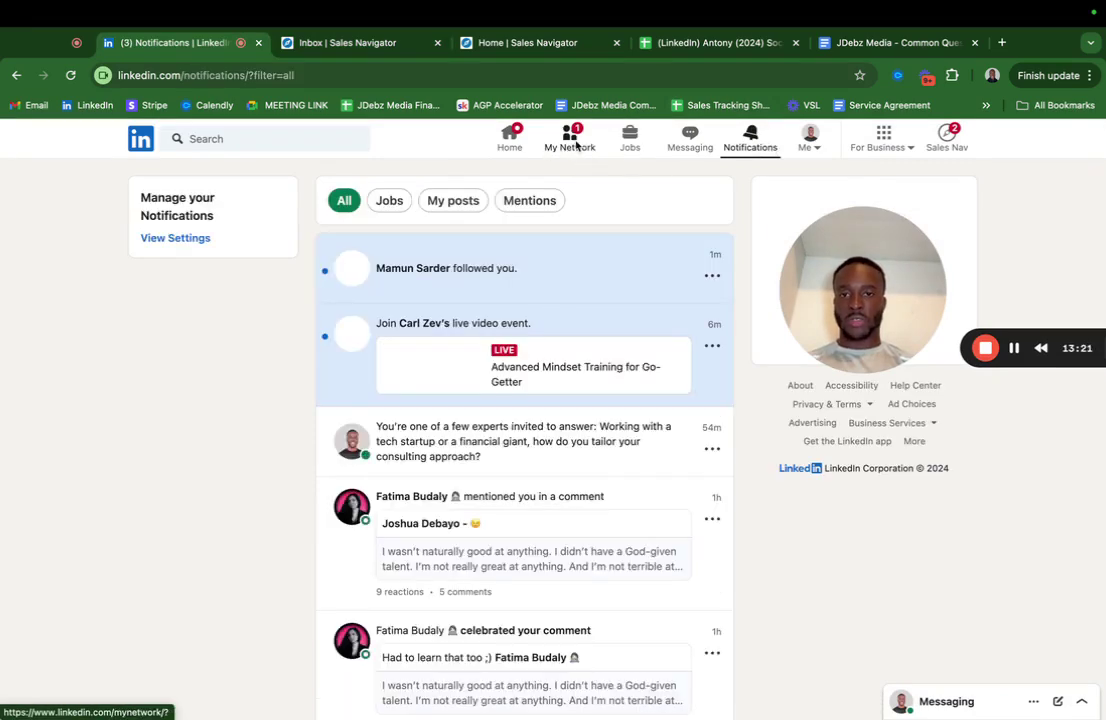
Step: Return to the LinkedIn feed, run the recent search "business coach", and open all of its people results
{"action": "key", "text": "super+bracketleft"}
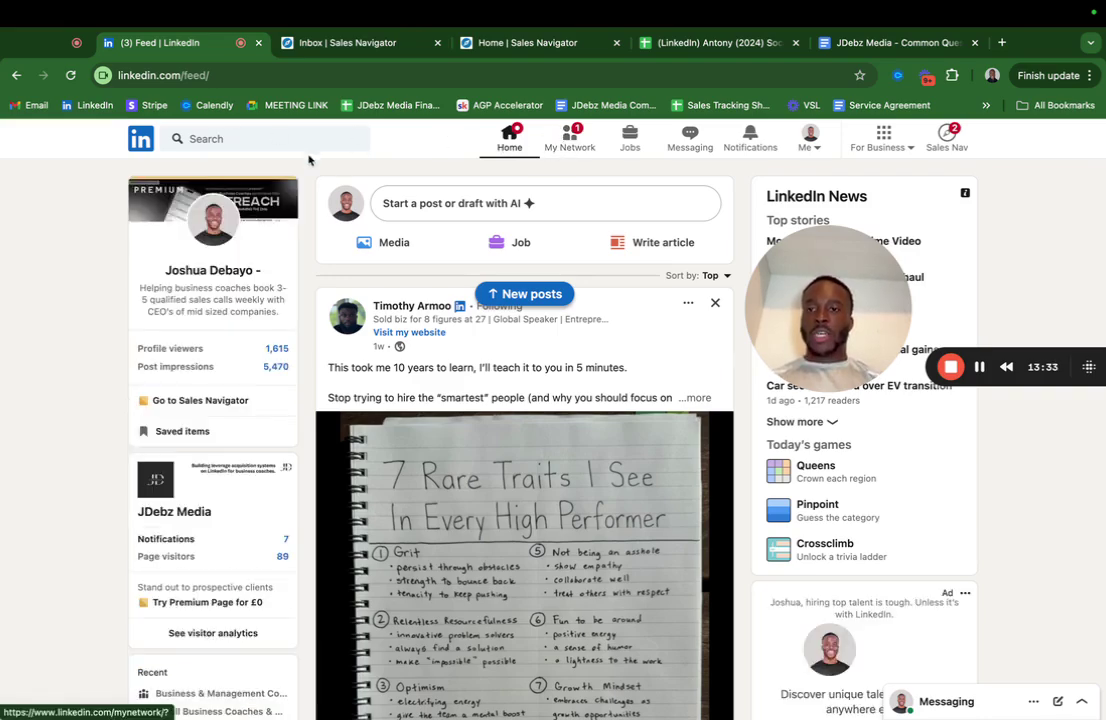
{"action": "left_click", "coordinate": [264, 142]}
{"action": "left_click", "coordinate": [254, 310]}
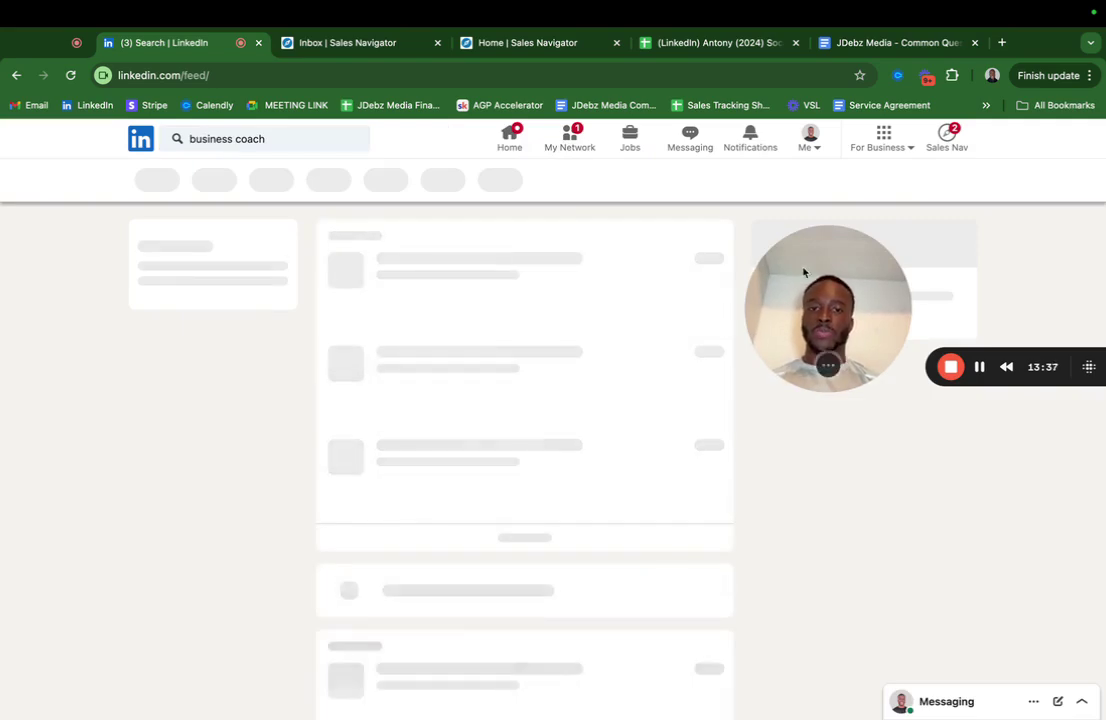
{"action": "left_click_drag", "start_coordinate": [802, 277], "coordinate": [123, 562]}
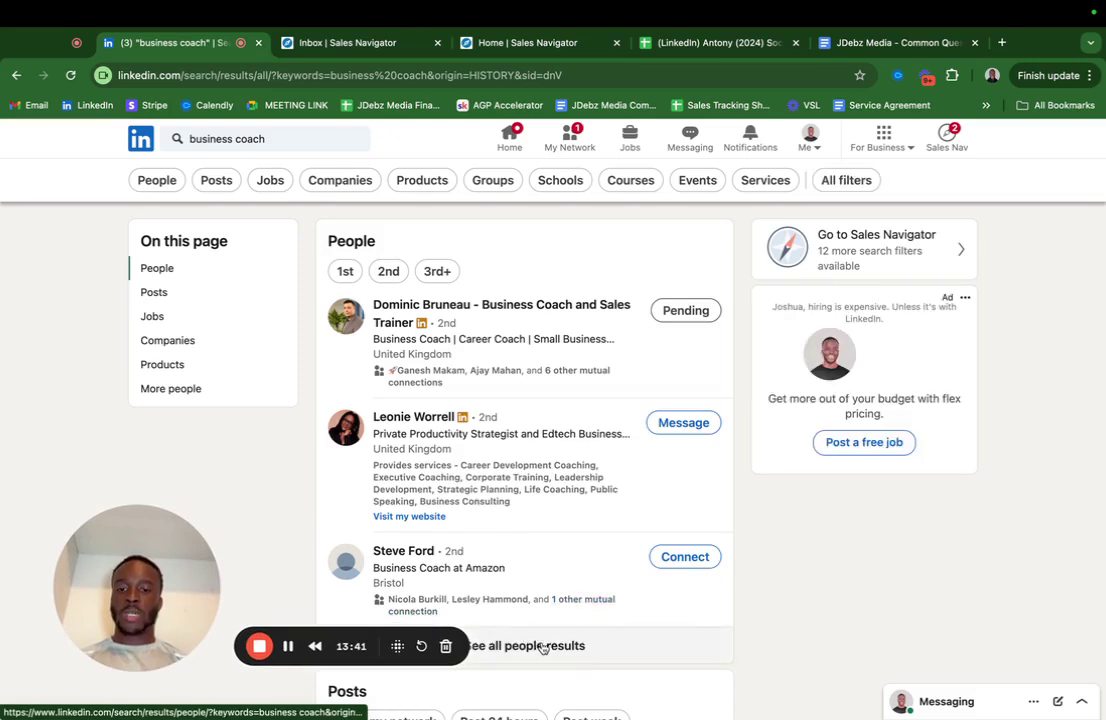
{"action": "left_click", "coordinate": [540, 646]}
{"action": "left_click_drag", "start_coordinate": [190, 574], "coordinate": [937, 201]}
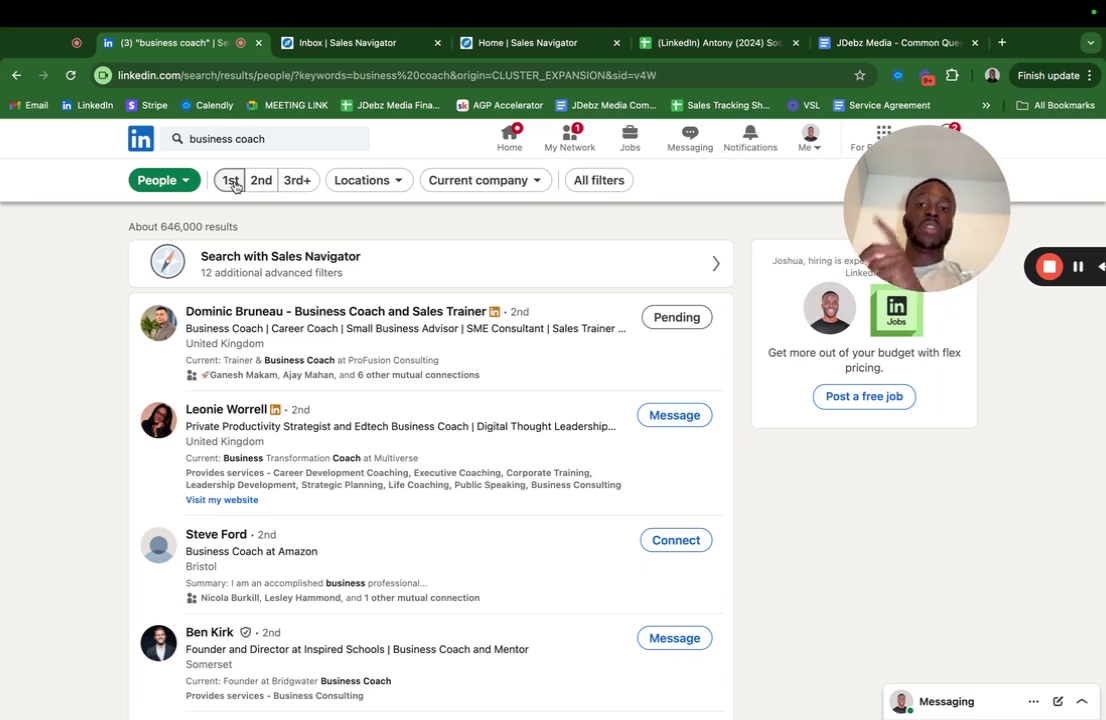
Step: Browse the 1st-degree business coach results, check one coach's message window, and clear the 1st-degree filter
{"action": "left_click", "coordinate": [231, 181]}
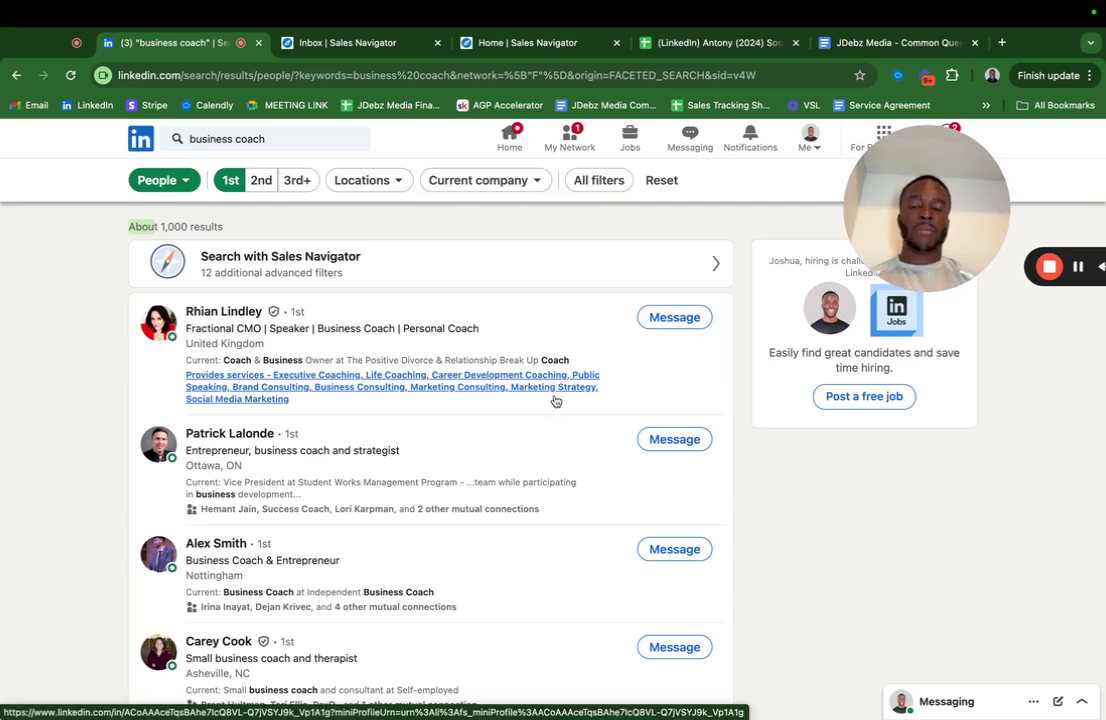
{"action": "scroll", "coordinate": [556, 401], "scroll_direction": "down", "scroll_amount": 1}
{"action": "scroll", "coordinate": [556, 401], "scroll_direction": "down", "scroll_amount": 1}
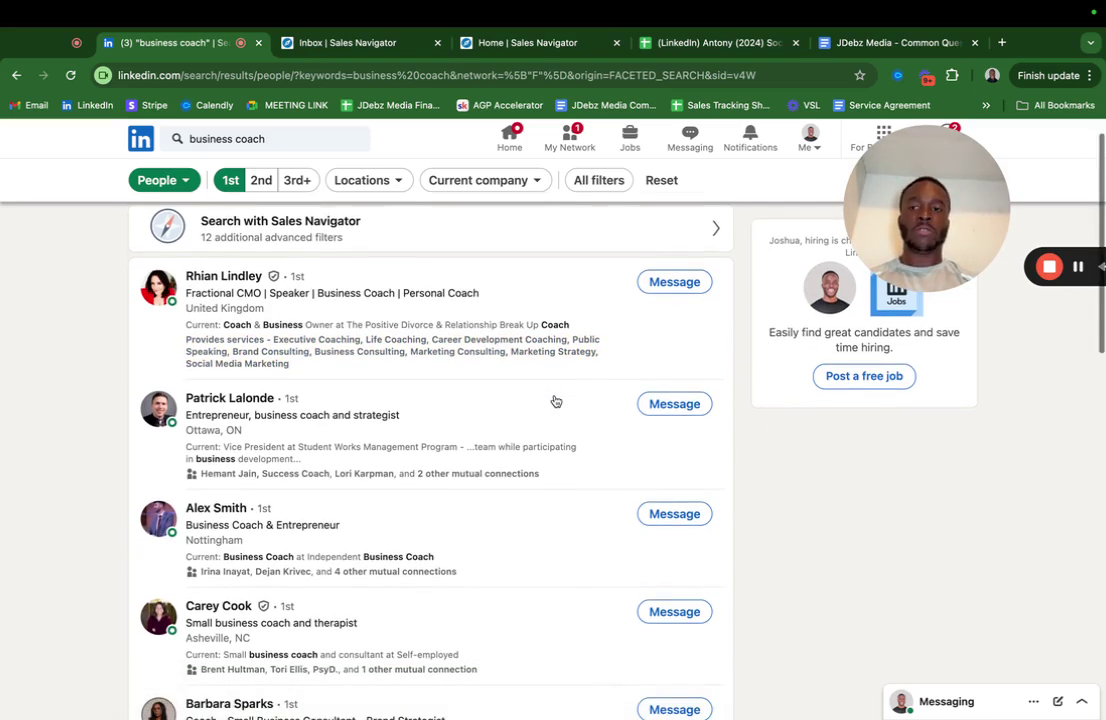
{"action": "scroll", "coordinate": [556, 401], "scroll_direction": "down", "scroll_amount": 5}
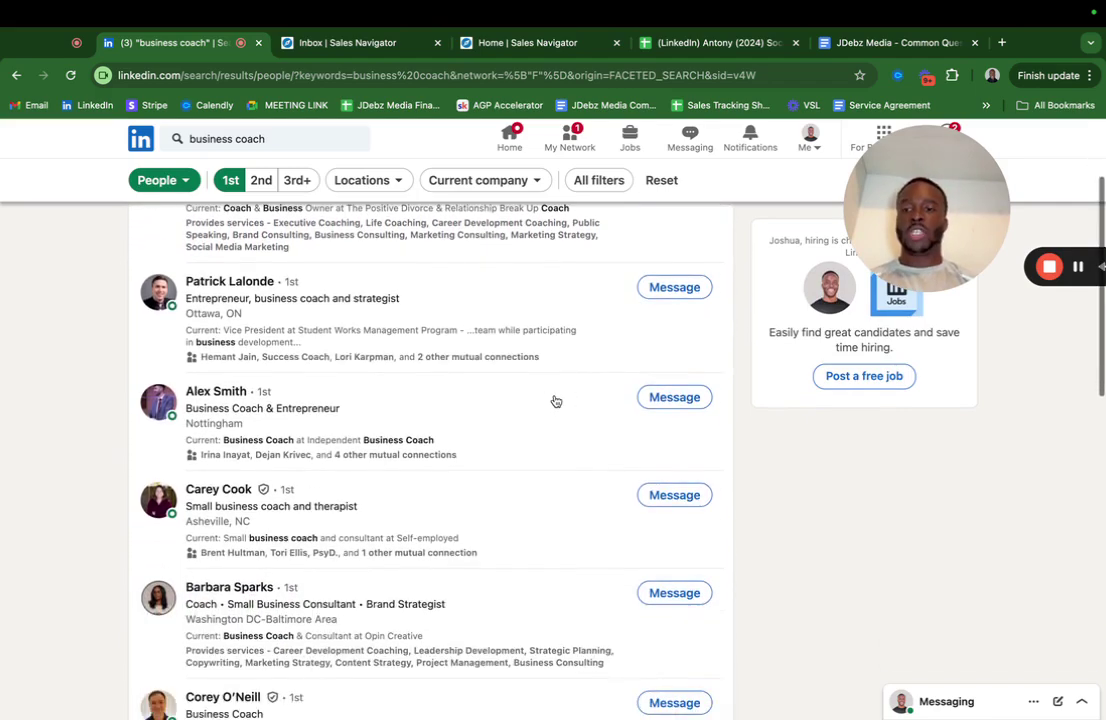
{"action": "scroll", "coordinate": [556, 401], "scroll_direction": "down", "scroll_amount": 5}
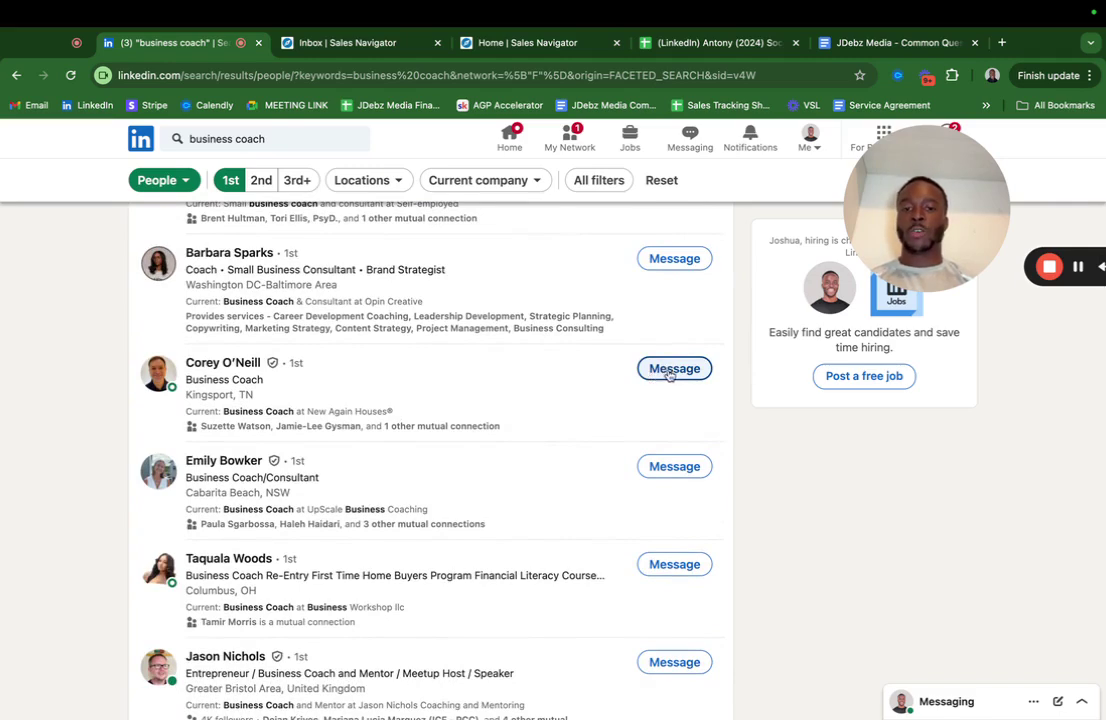
{"action": "left_click", "coordinate": [669, 370]}
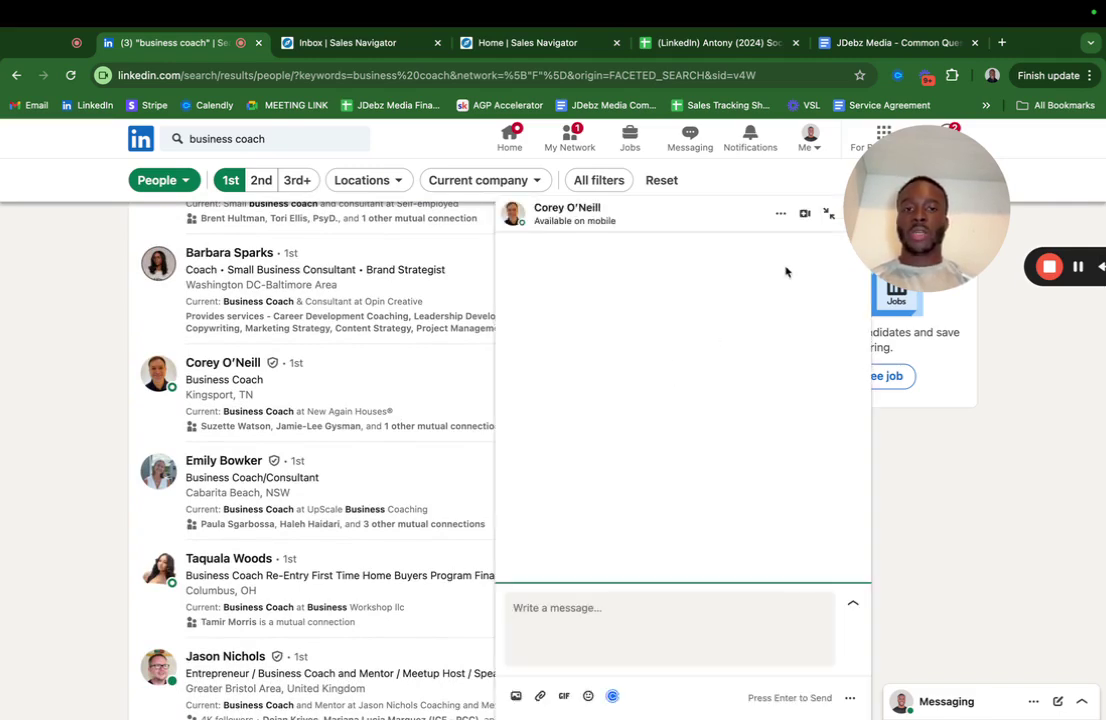
{"action": "left_click", "coordinate": [852, 213]}
{"action": "scroll", "coordinate": [471, 428], "scroll_direction": "up", "scroll_amount": 10}
{"action": "left_click", "coordinate": [231, 182]}
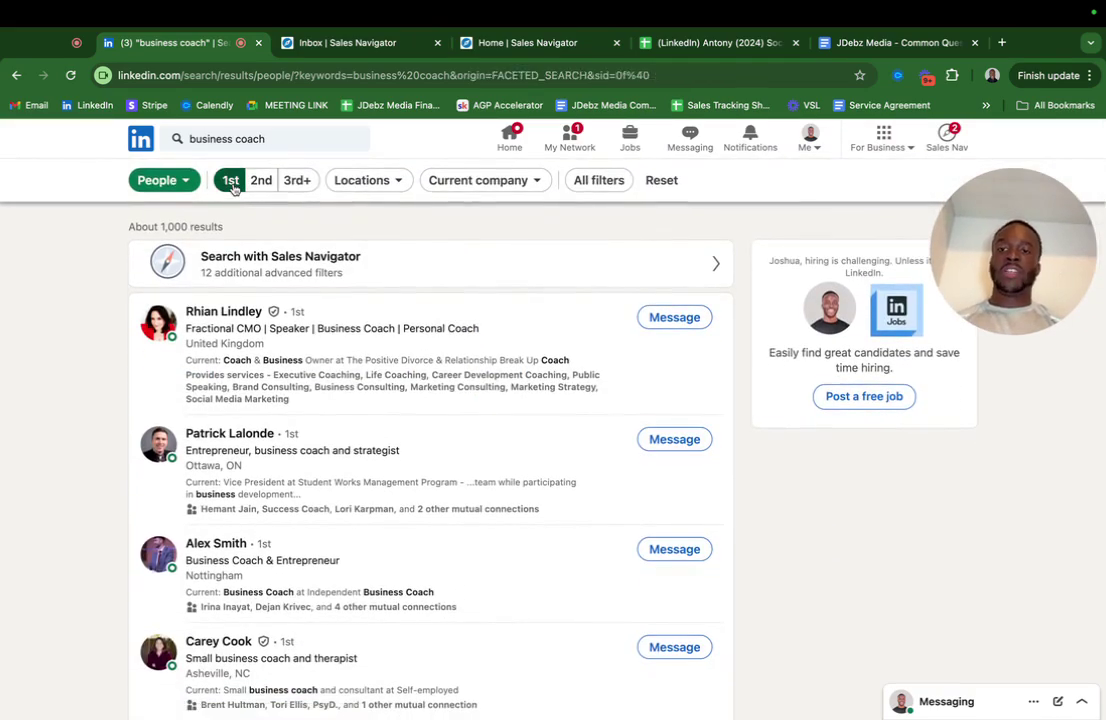
Step: Filter the business coach results to 2nd and 3rd+ degree connections
{"action": "left_click", "coordinate": [264, 181]}
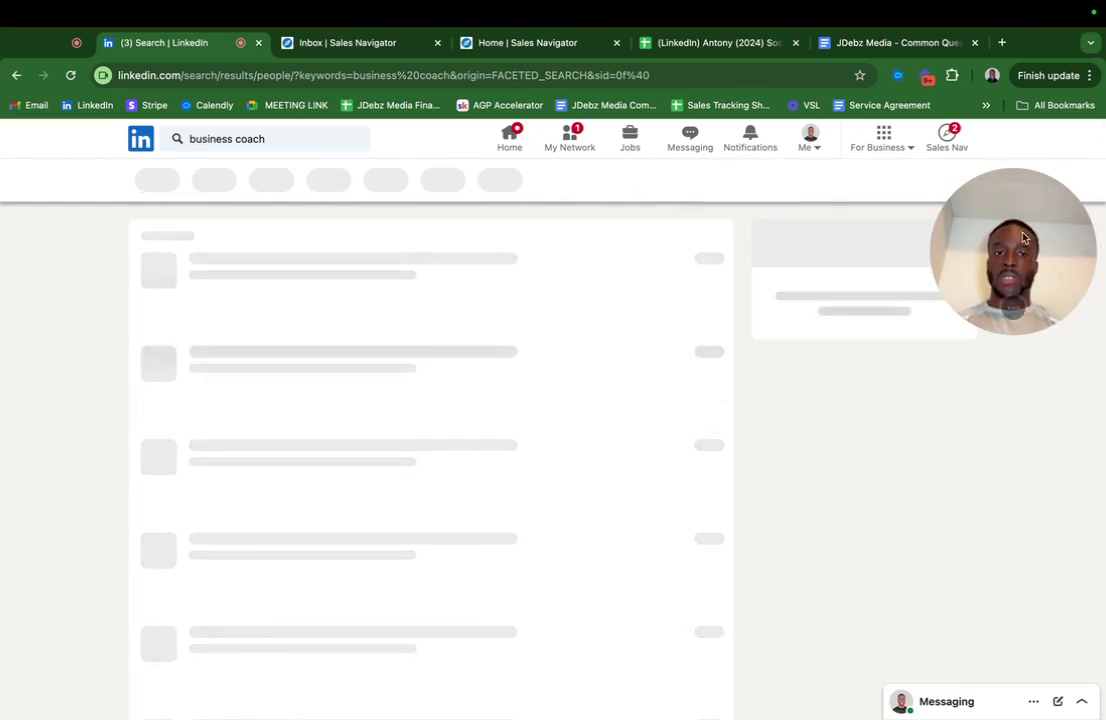
{"action": "mouse_move", "coordinate": [1020, 238]}
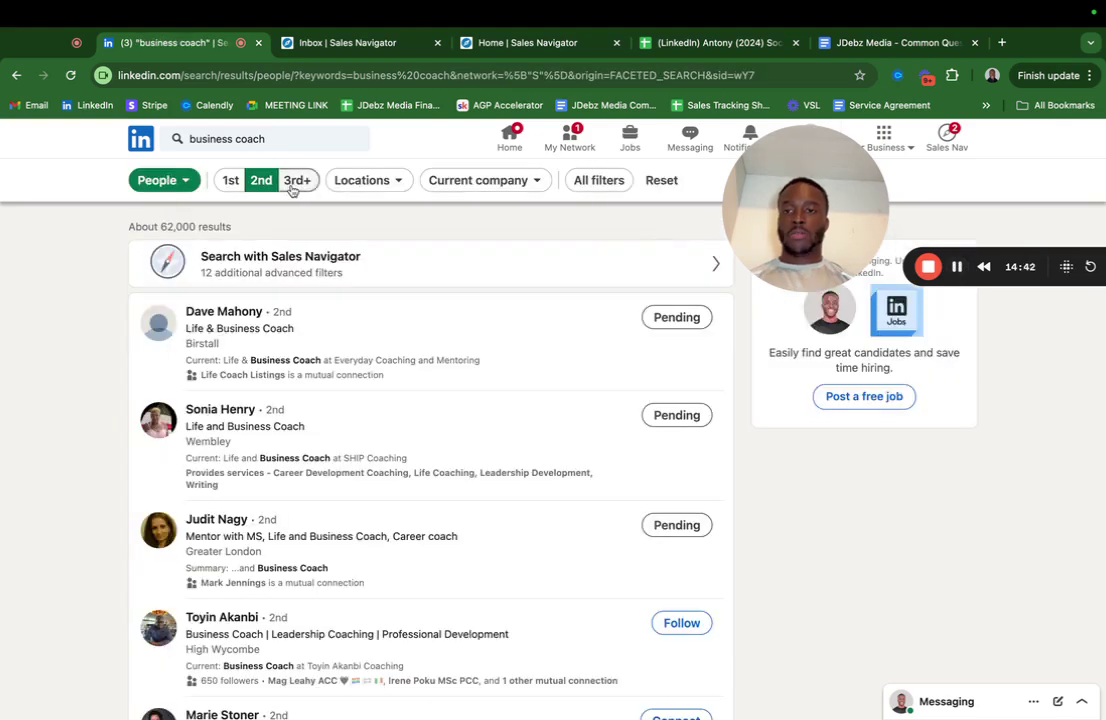
{"action": "left_click", "coordinate": [292, 190]}
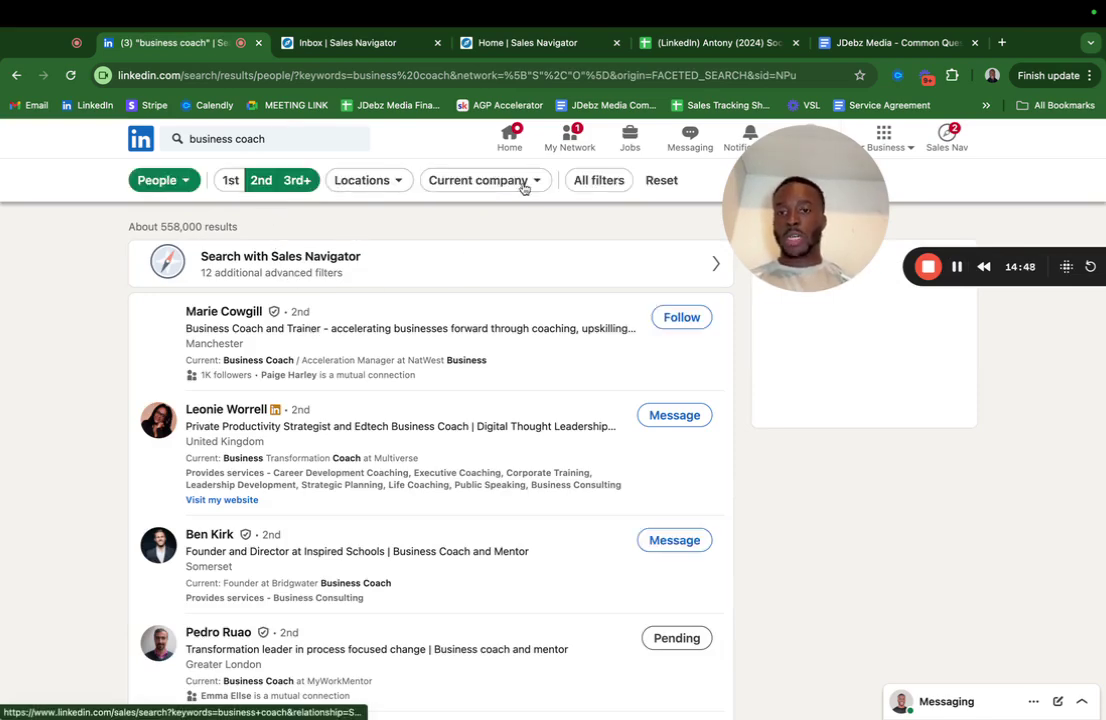
Step: Limit the business coach results to the location United States
{"action": "left_click", "coordinate": [392, 182]}
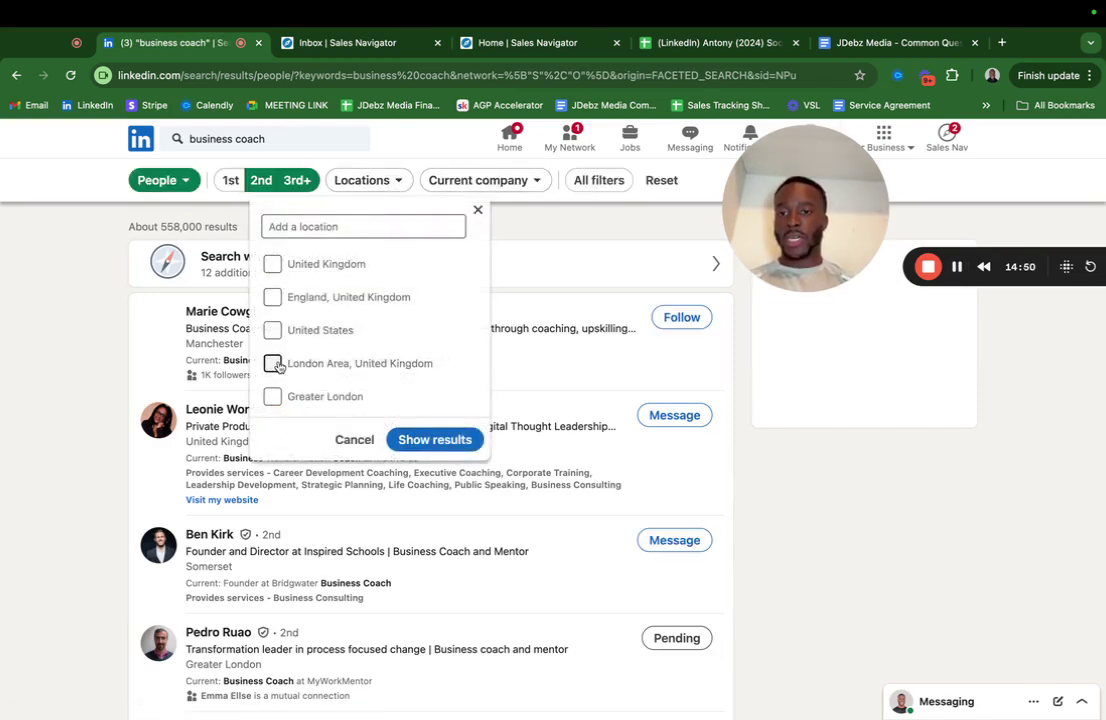
{"action": "left_click", "coordinate": [273, 332]}
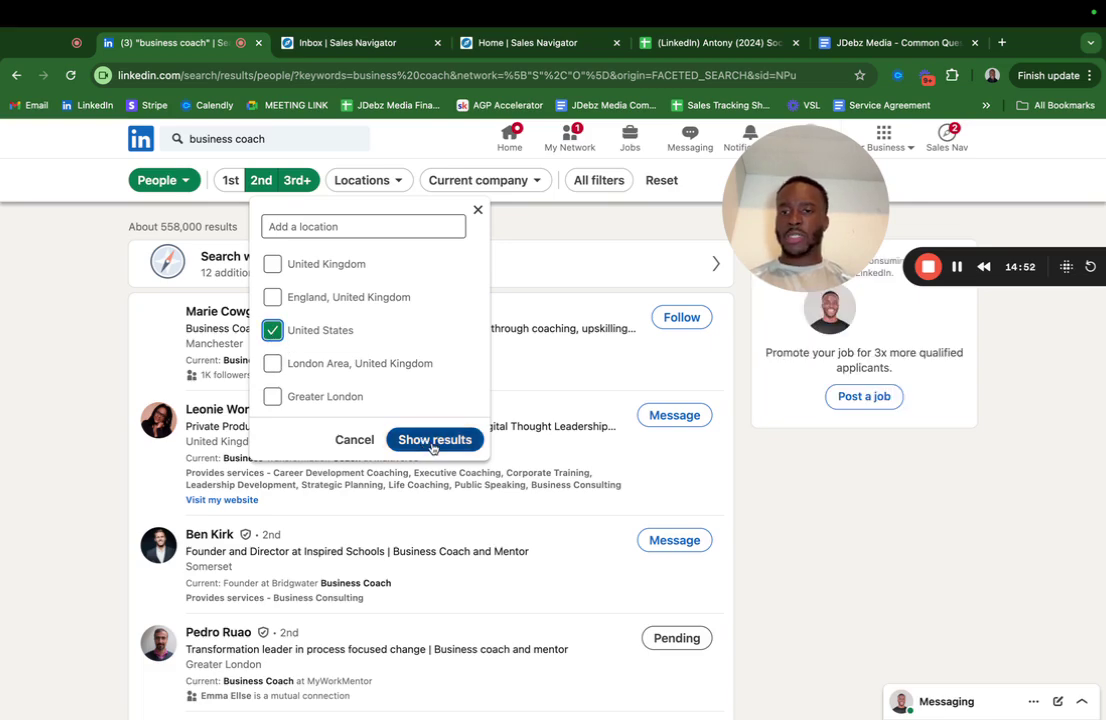
{"action": "left_click", "coordinate": [432, 440]}
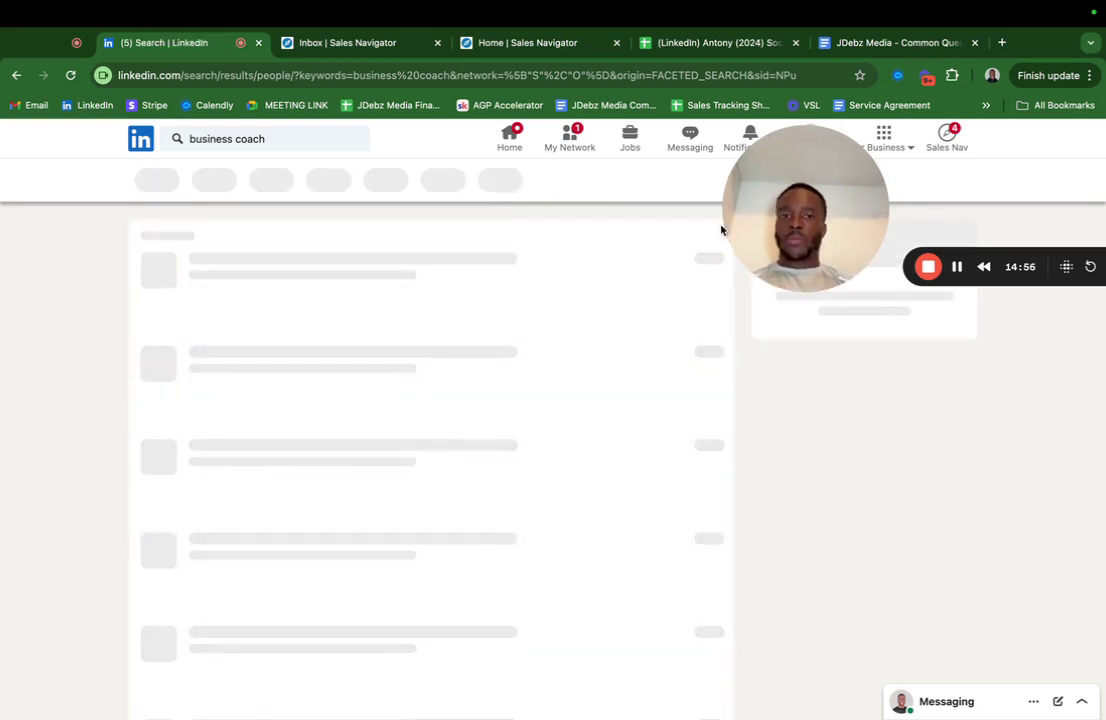
{"action": "left_click_drag", "start_coordinate": [837, 210], "coordinate": [764, 186]}
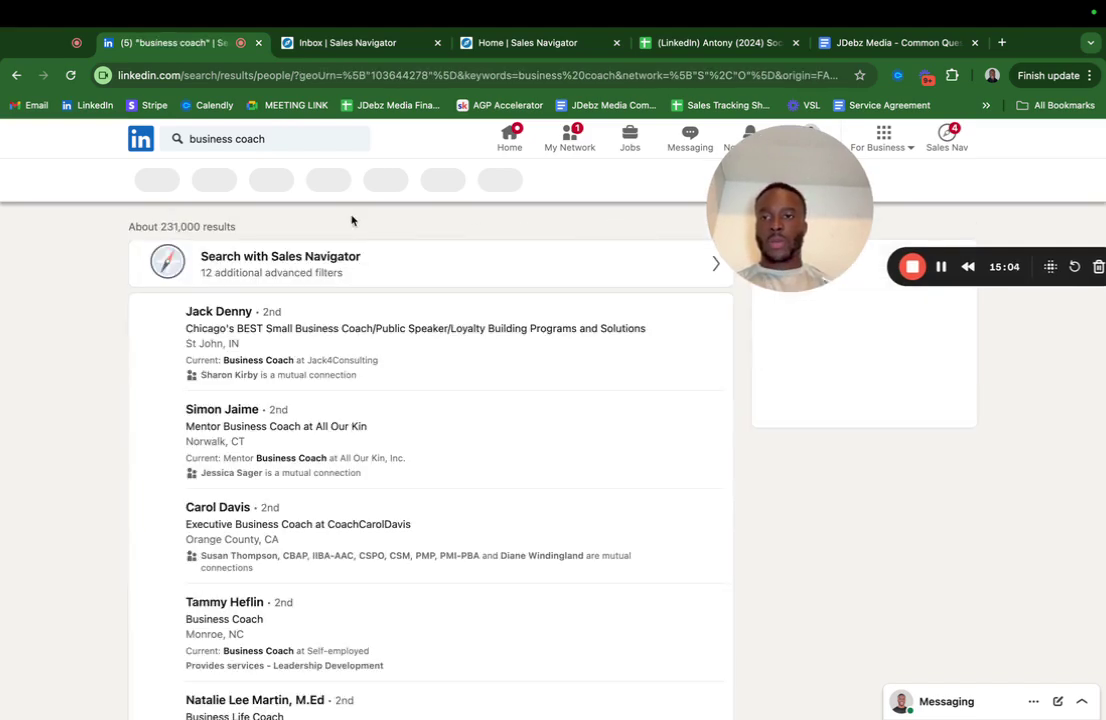
{"action": "left_click_drag", "start_coordinate": [751, 205], "coordinate": [706, 251]}
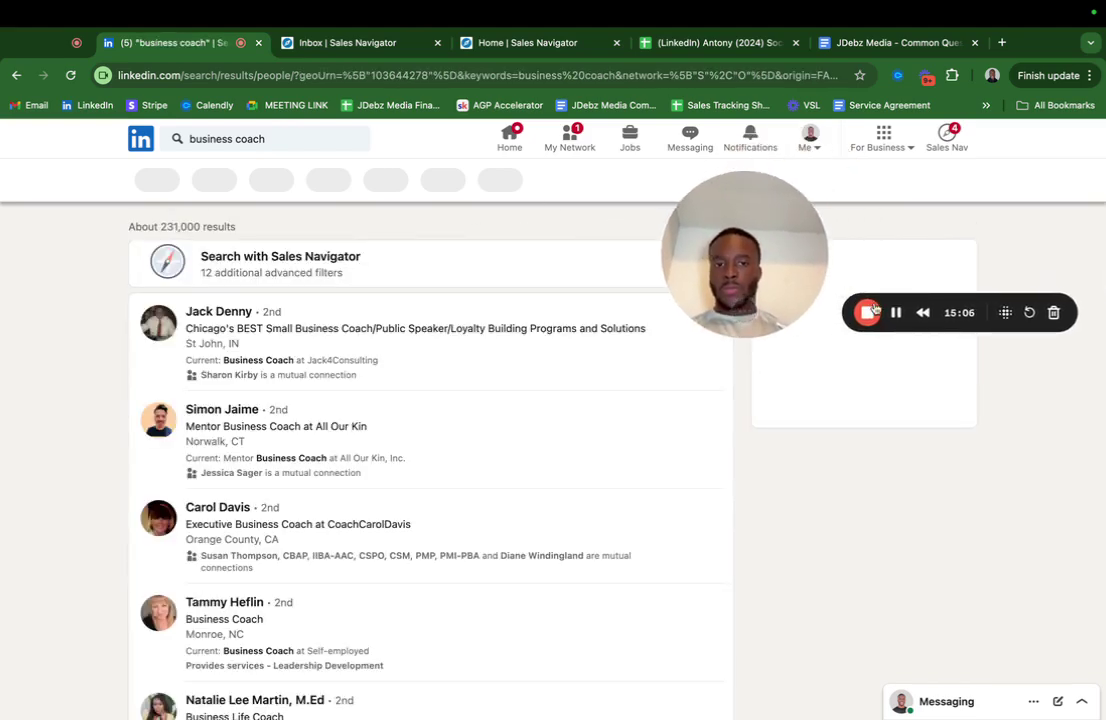
{"action": "left_click_drag", "start_coordinate": [899, 314], "coordinate": [556, 324]}
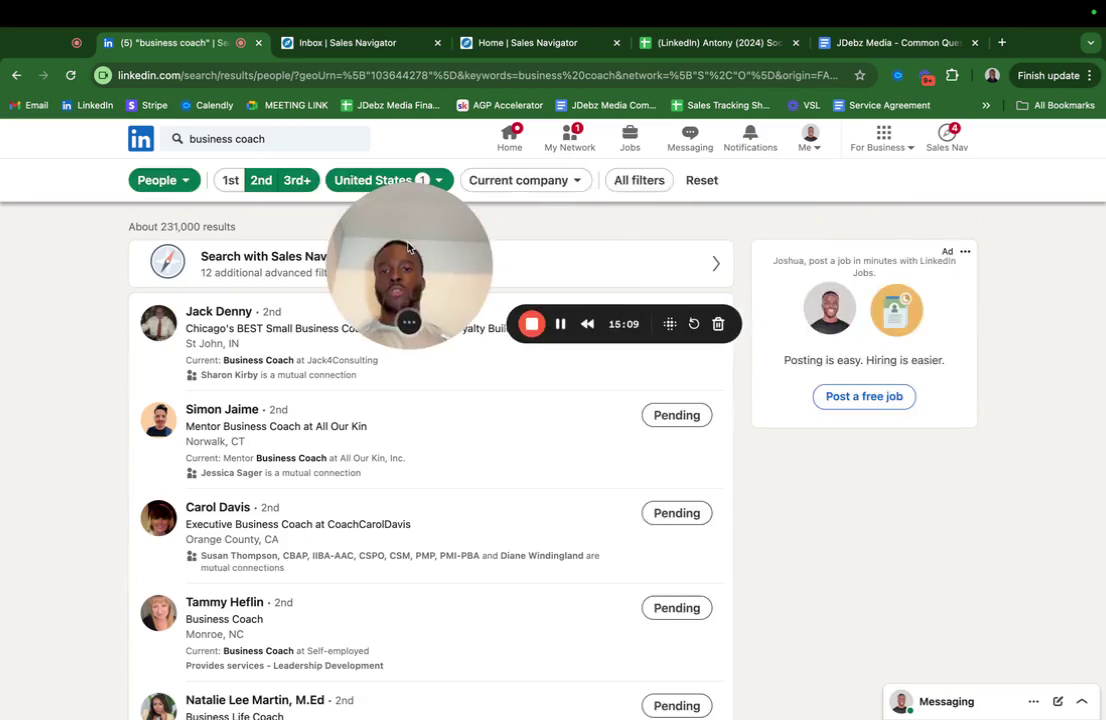
Step: Add the title keyword filter "CEO" OR "FOUNDER" OR "OWNER" and show the filtered people results
{"action": "left_click", "coordinate": [630, 182]}
{"action": "left_click_drag", "start_coordinate": [444, 264], "coordinate": [376, 249]}
{"action": "left_click", "coordinate": [638, 181]}
{"action": "scroll", "coordinate": [850, 447], "scroll_direction": "down", "scroll_amount": 15}
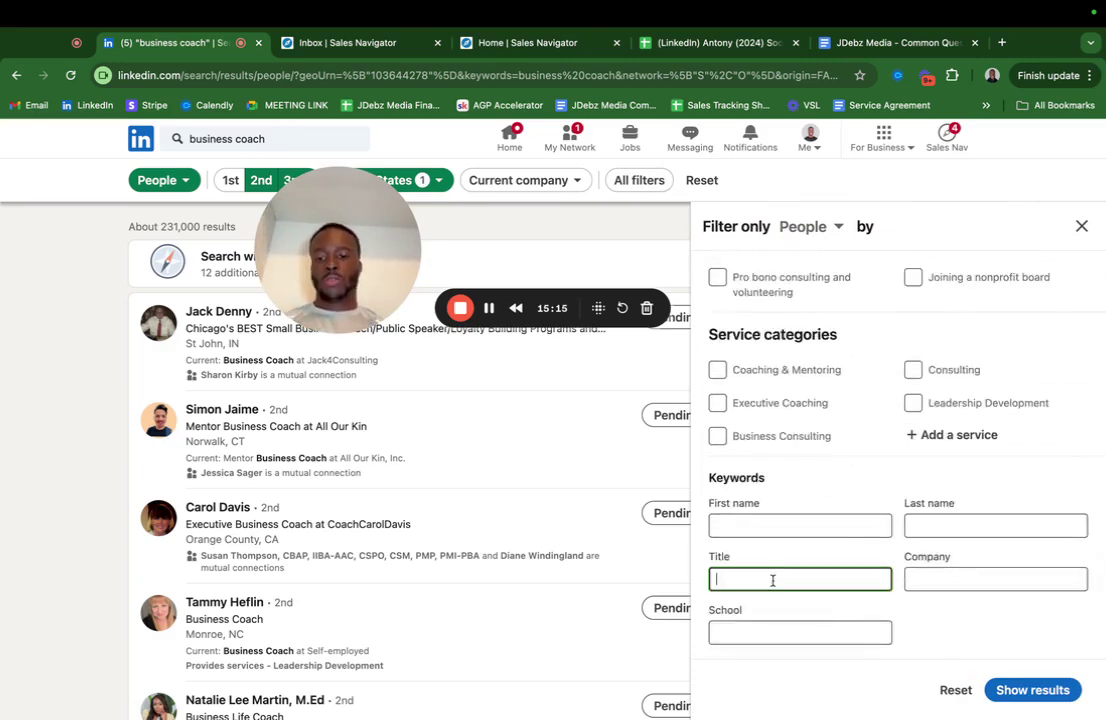
{"action": "left_click", "coordinate": [775, 584]}
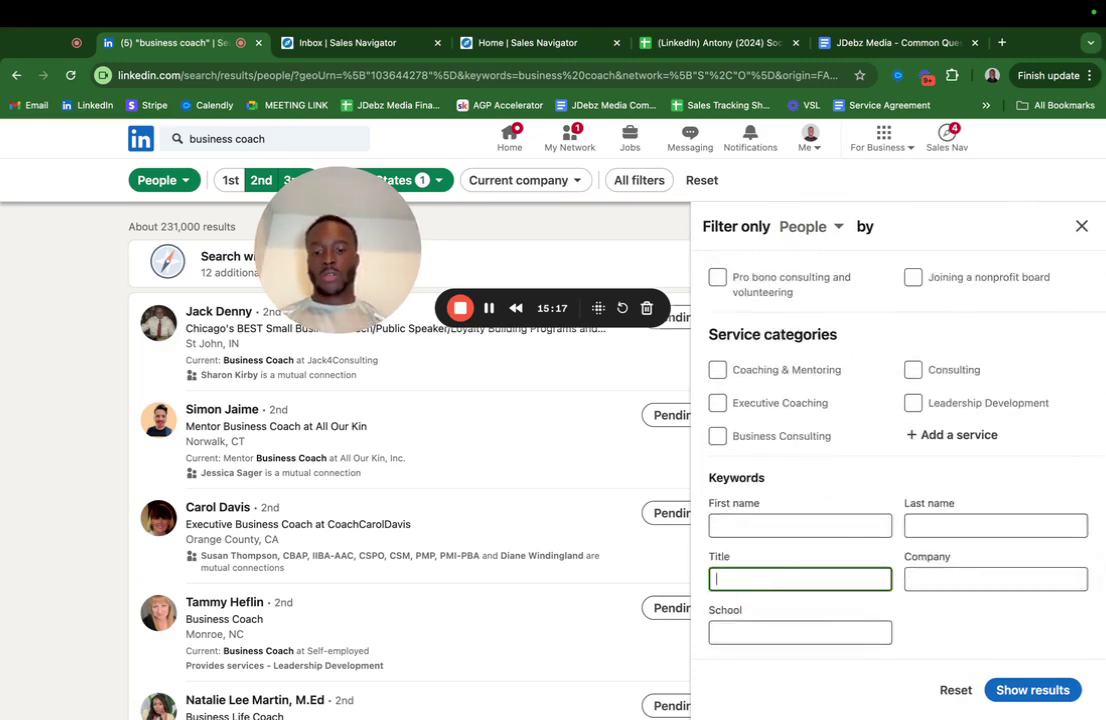
{"action": "type", "text": "\"CE"}
{"action": "type", "text": "O\" OR "}
{"action": "type", "text": "\"FOUNDER\" OR "}
{"action": "type", "text": "\"OWNER\""}
{"action": "left_click", "coordinate": [1052, 689]}
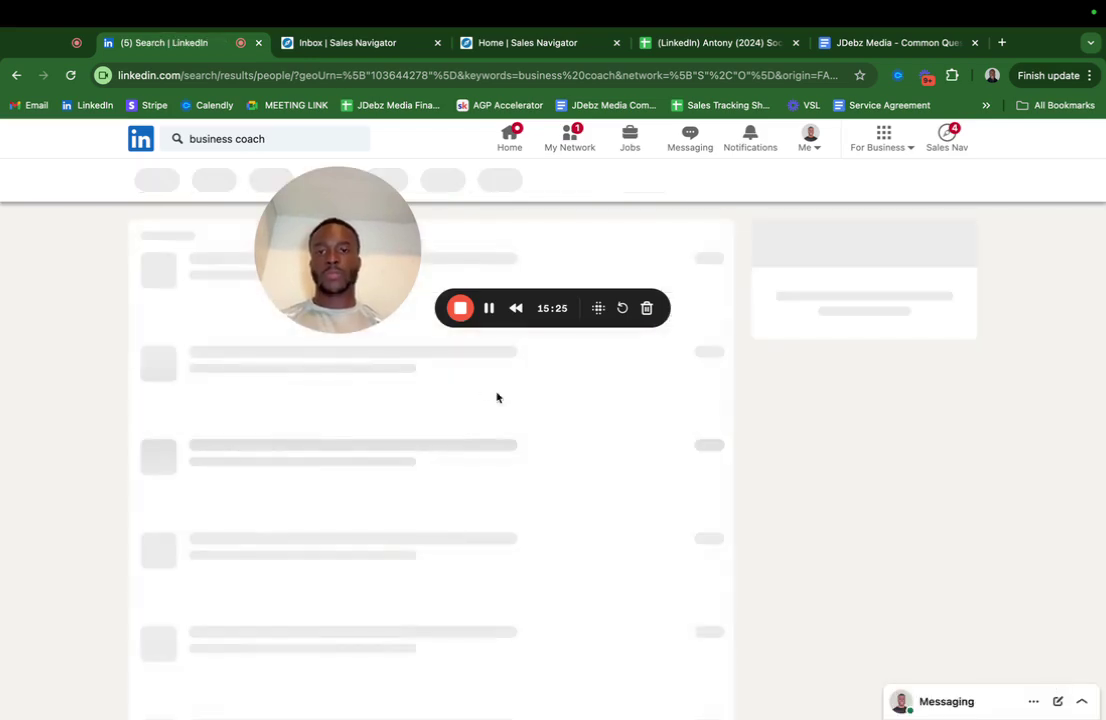
{"action": "left_click_drag", "start_coordinate": [321, 259], "coordinate": [840, 245]}
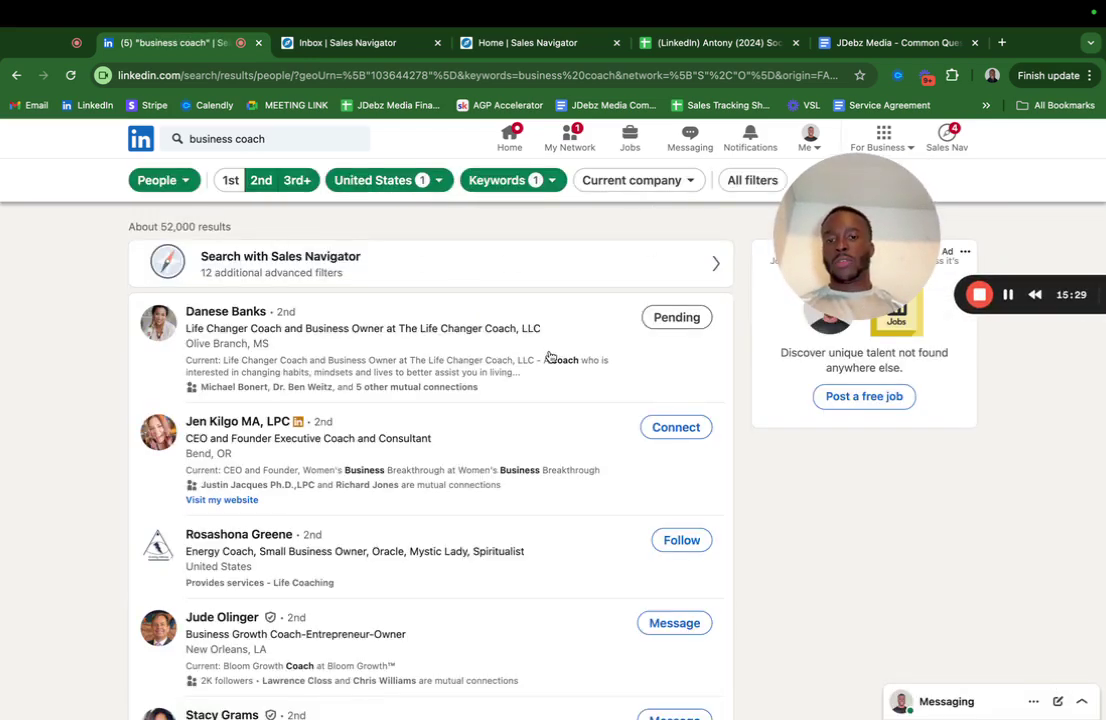
Step: Copy the profile link of the CEO and founder executive coach into the Profile Link cell C16 of the Oct prospects sheet
{"action": "scroll", "coordinate": [462, 491], "scroll_direction": "down", "scroll_amount": 2}
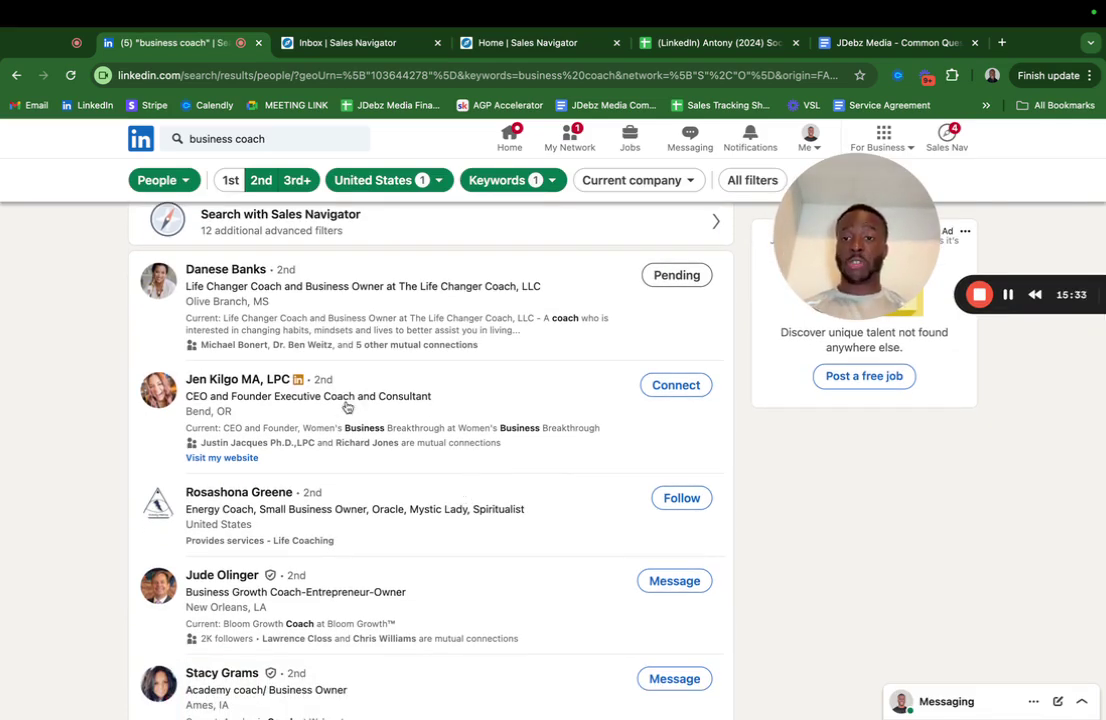
{"action": "left_click_drag", "start_coordinate": [292, 379], "coordinate": [186, 380]}
{"action": "right_click", "coordinate": [231, 373]}
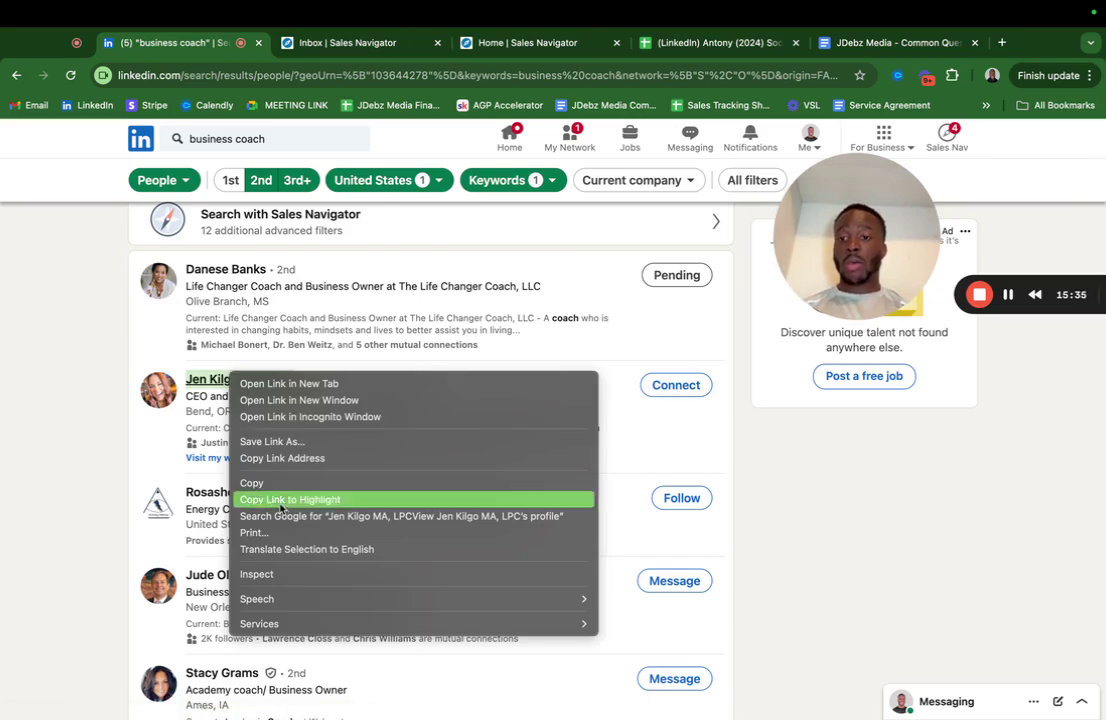
{"action": "left_click", "coordinate": [285, 459]}
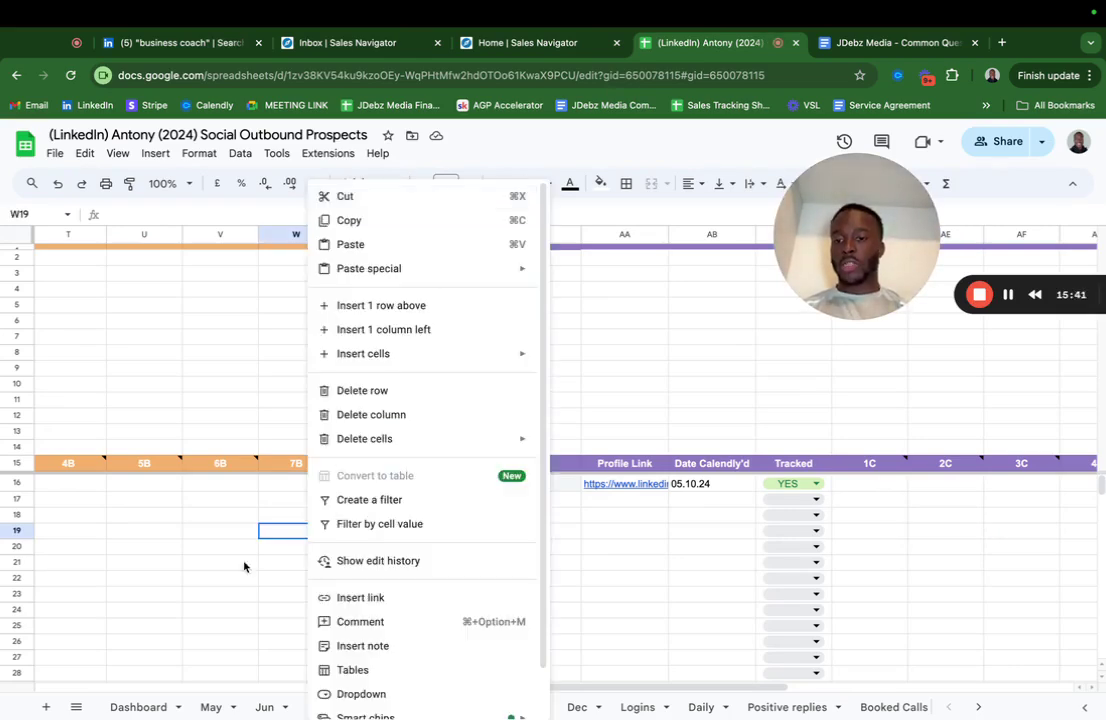
{"action": "left_click", "coordinate": [227, 565]}
{"action": "scroll", "coordinate": [223, 563], "scroll_direction": "left", "scroll_amount": 15}
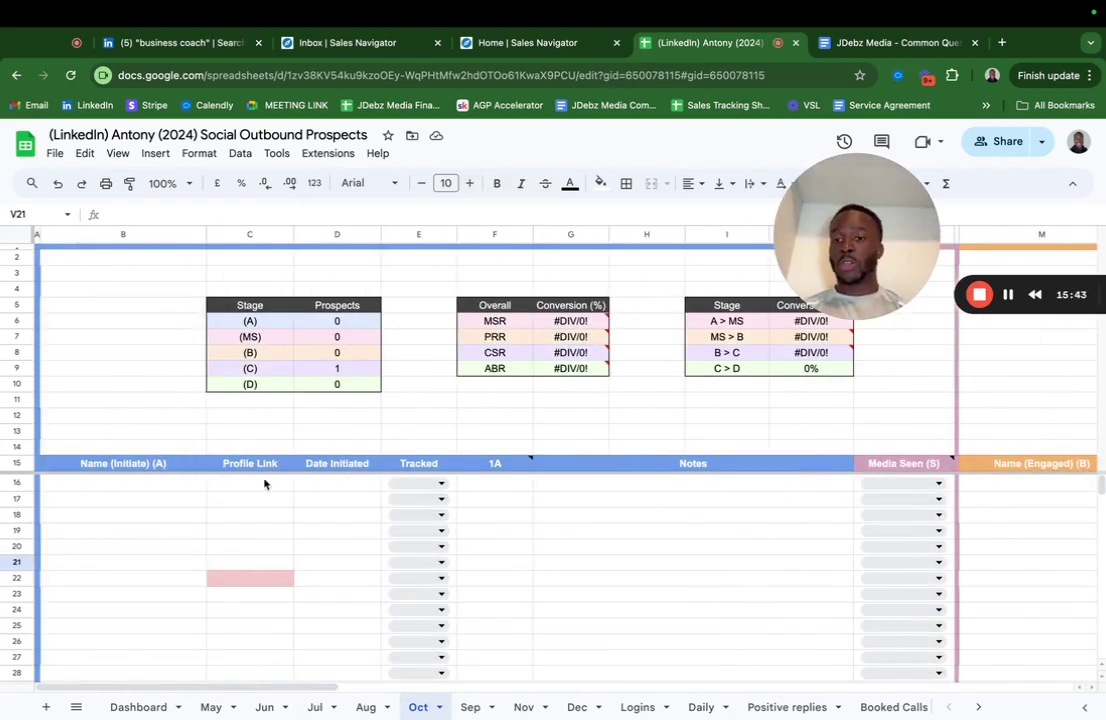
{"action": "left_click", "coordinate": [262, 485]}
{"action": "key", "text": "ctrl+v"}
Step: Enter the prospect's full name in cell B16 of the initiate section, checking the spelling against the LinkedIn result
{"action": "left_click", "coordinate": [155, 485]}
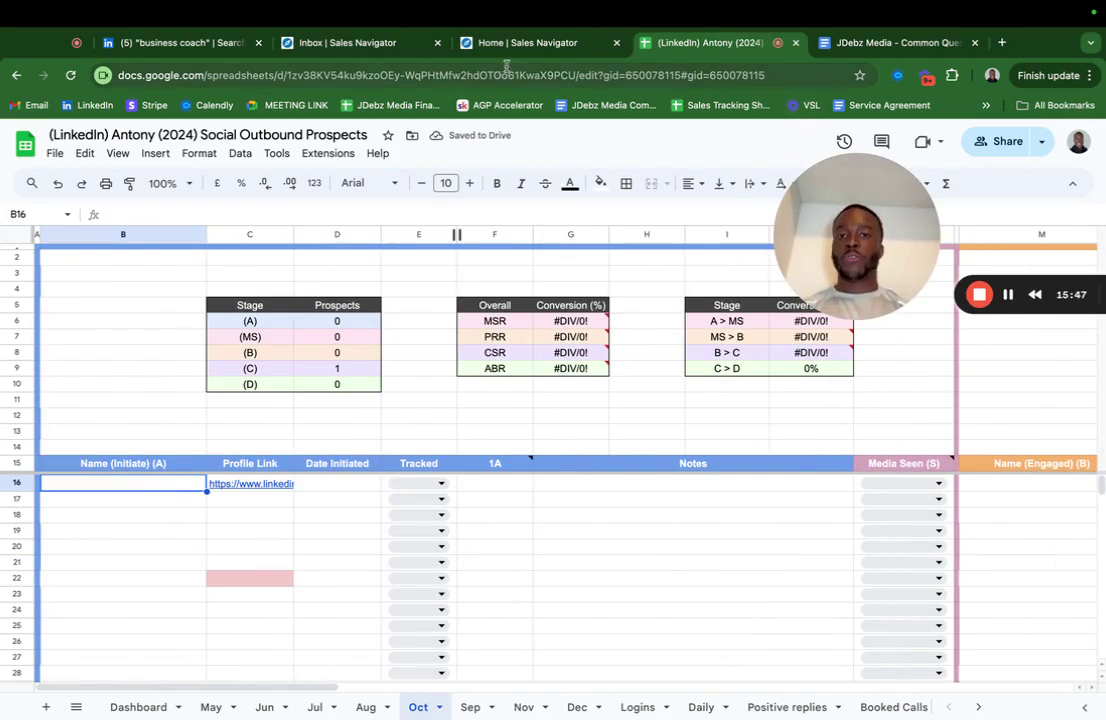
{"action": "left_click", "coordinate": [180, 43]}
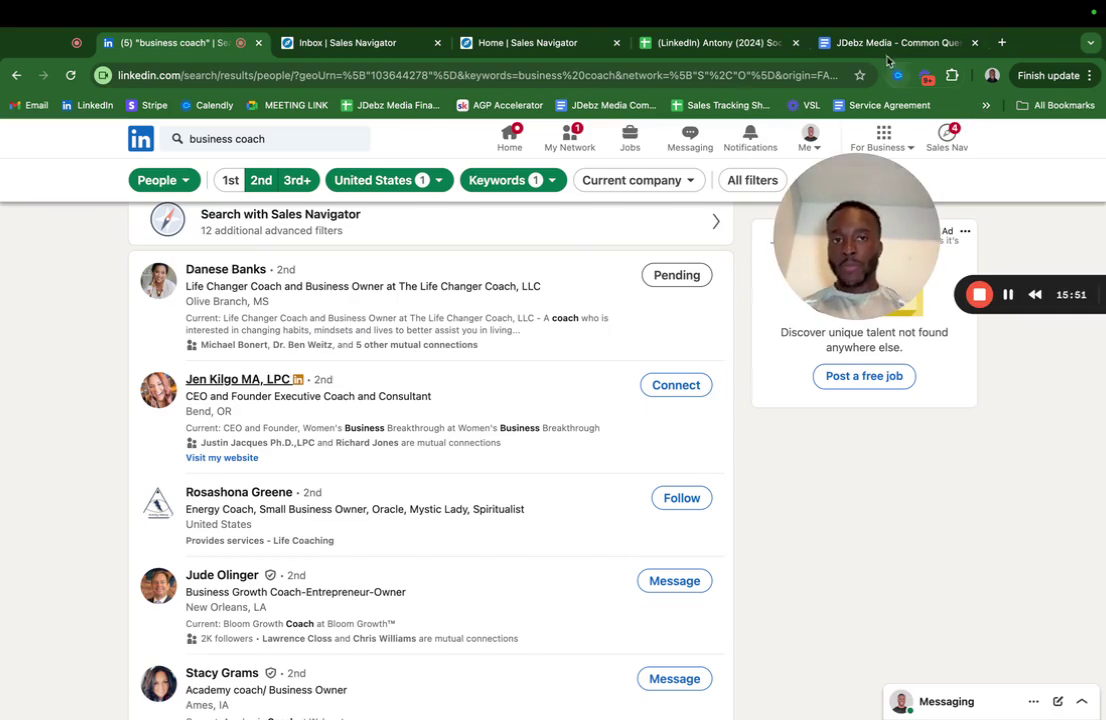
{"action": "left_click", "coordinate": [673, 43]}
{"action": "left_click", "coordinate": [115, 487]}
{"action": "type", "text": "j"}
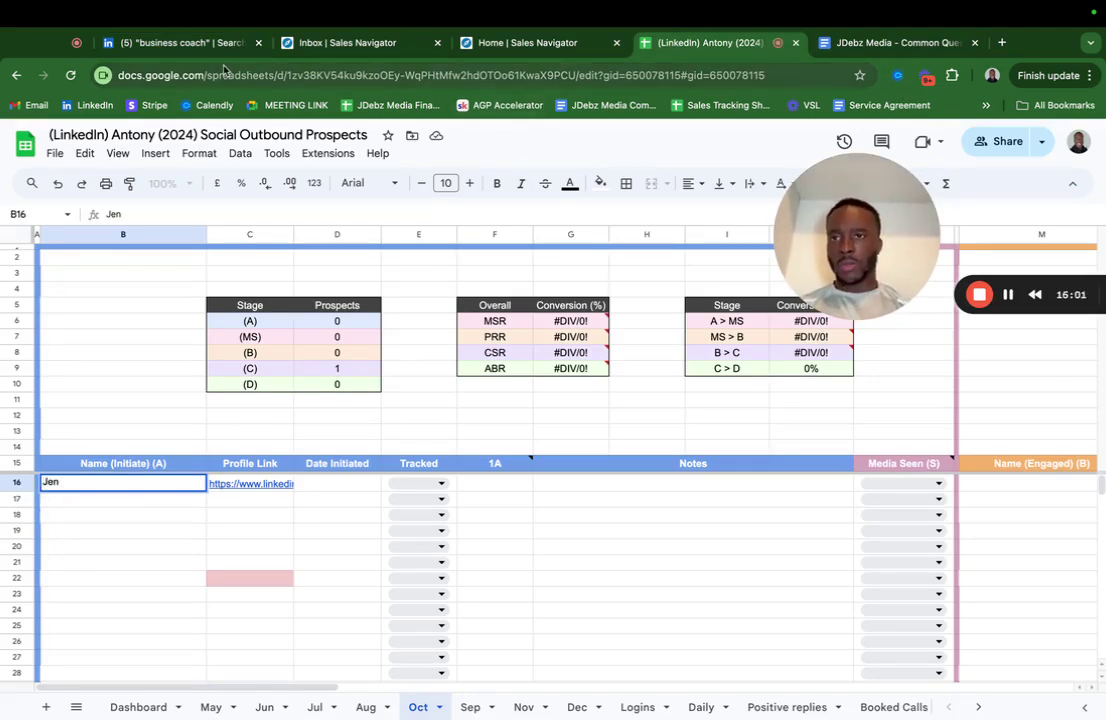
{"action": "left_click", "coordinate": [175, 43]}
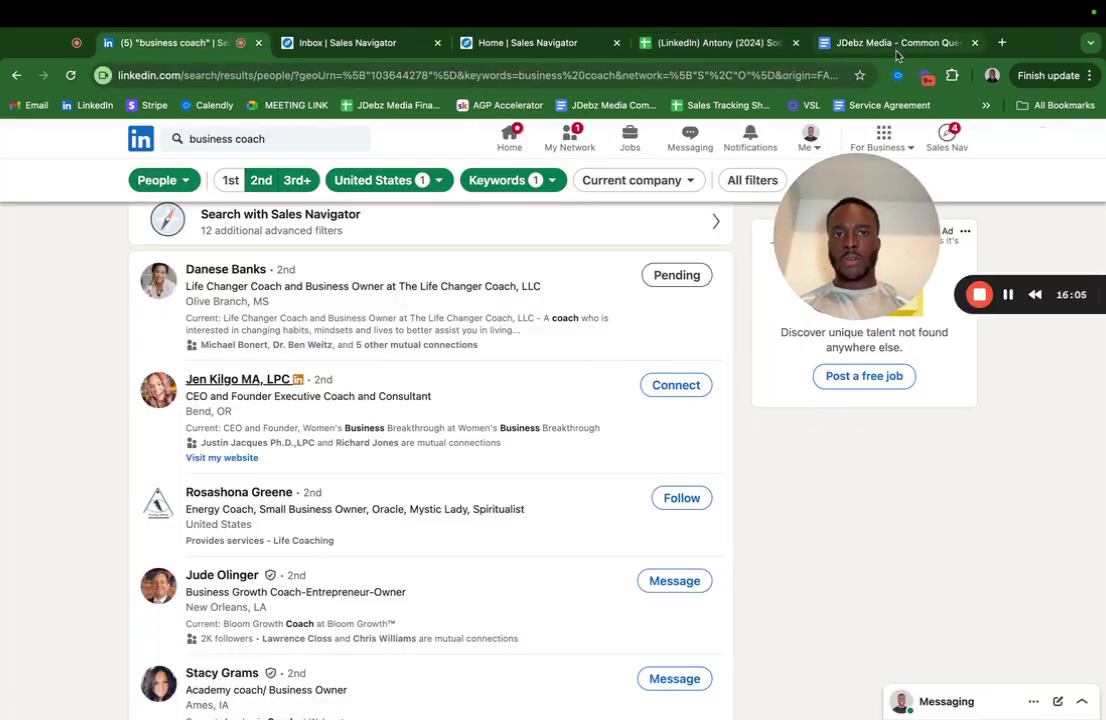
{"action": "left_click", "coordinate": [724, 46]}
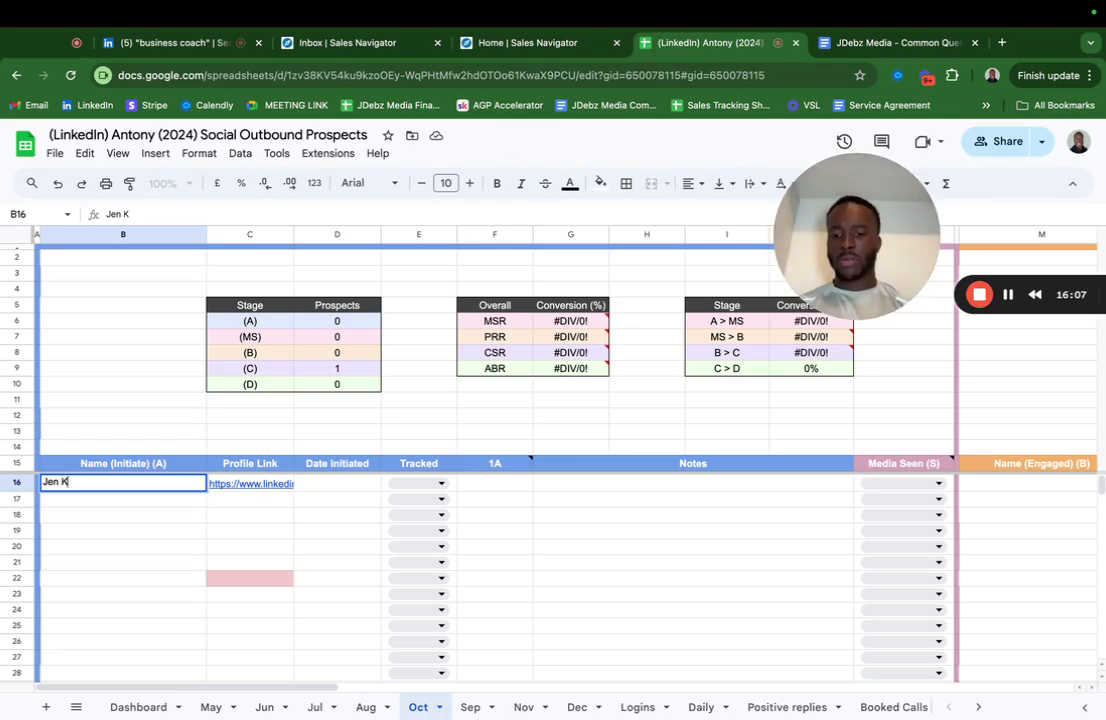
Step: Set the prospect's Date Initiated in D16 to 05.10.24 and switch to the Sales Navigator inbox
{"action": "left_click", "coordinate": [334, 489]}
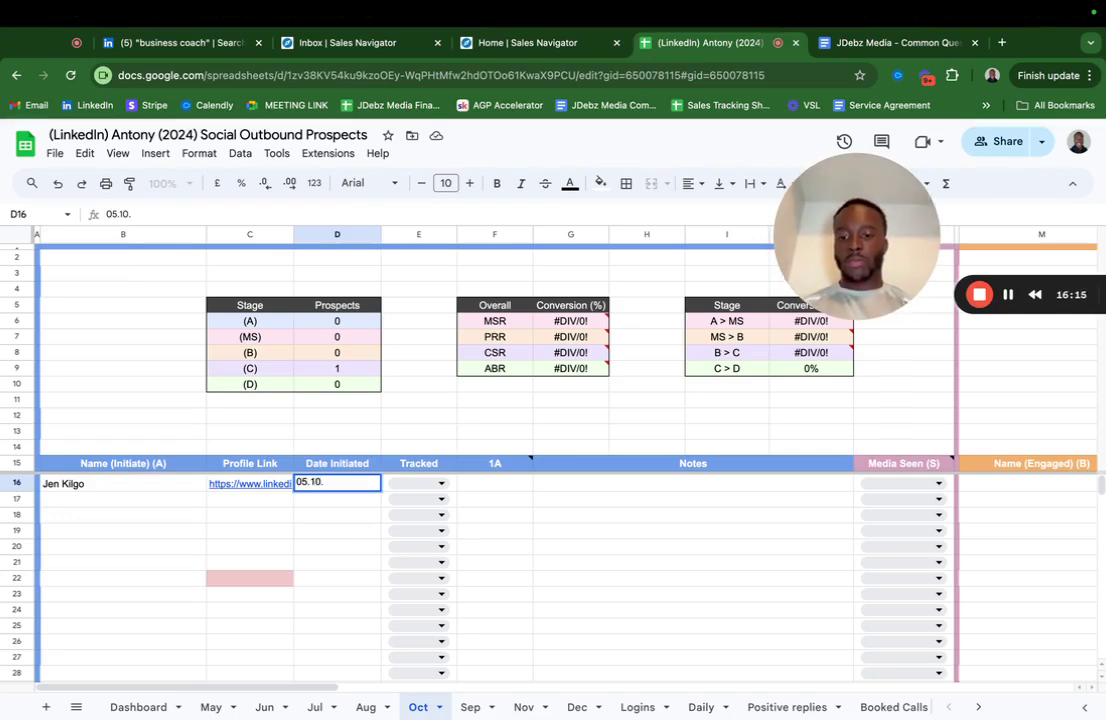
{"action": "left_click", "coordinate": [323, 530]}
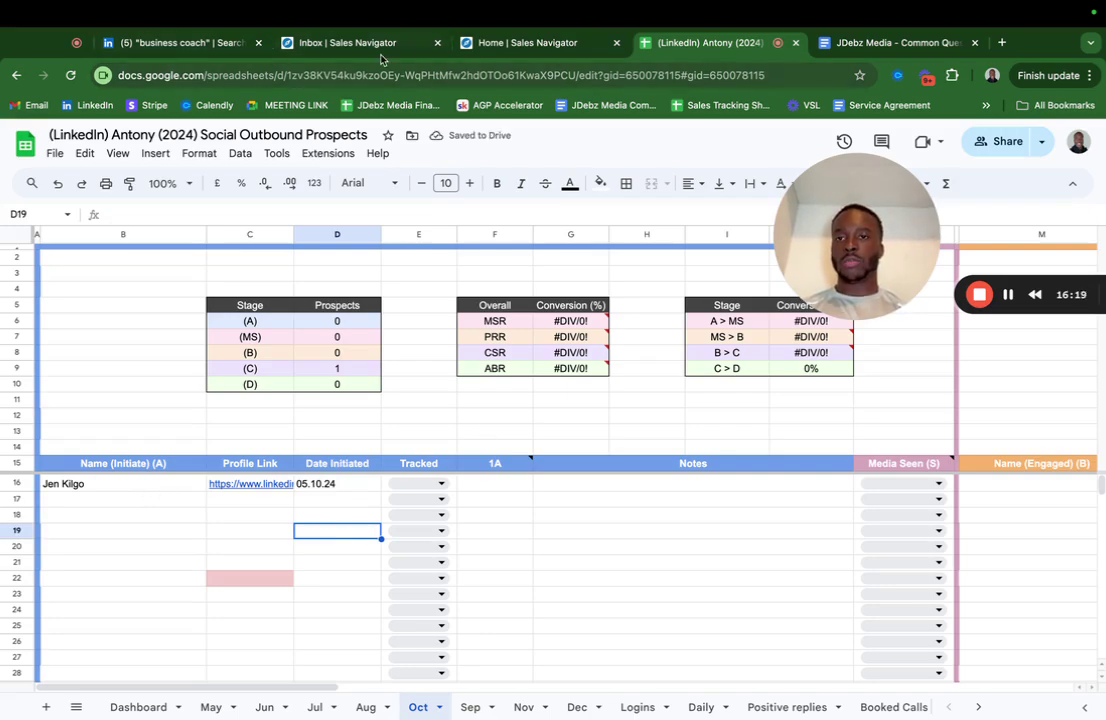
{"action": "left_click", "coordinate": [322, 43]}
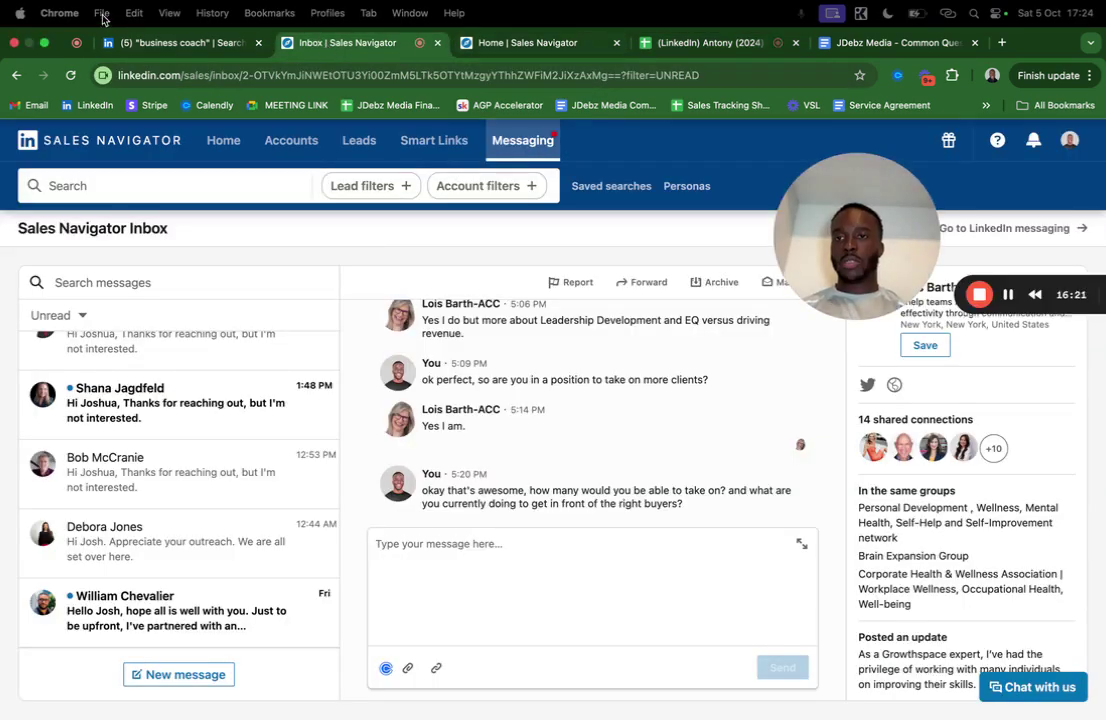
Step: Open the LinkedIn message thread with the software security consultant and read the opening message about the video on lead generation for coaches
{"action": "left_click", "coordinate": [170, 43]}
{"action": "left_click", "coordinate": [943, 701]}
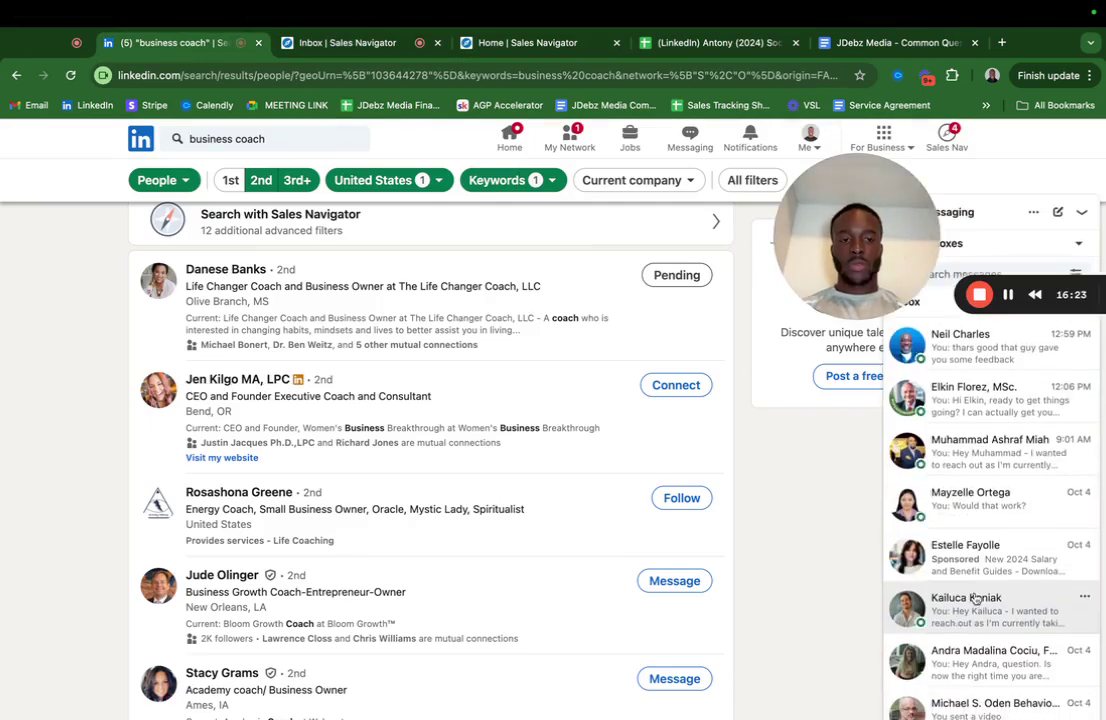
{"action": "scroll", "coordinate": [990, 470], "scroll_direction": "down", "scroll_amount": 5}
{"action": "scroll", "coordinate": [990, 472], "scroll_direction": "down", "scroll_amount": 3}
{"action": "scroll", "coordinate": [985, 450], "scroll_direction": "up", "scroll_amount": 6}
{"action": "left_click", "coordinate": [980, 416]}
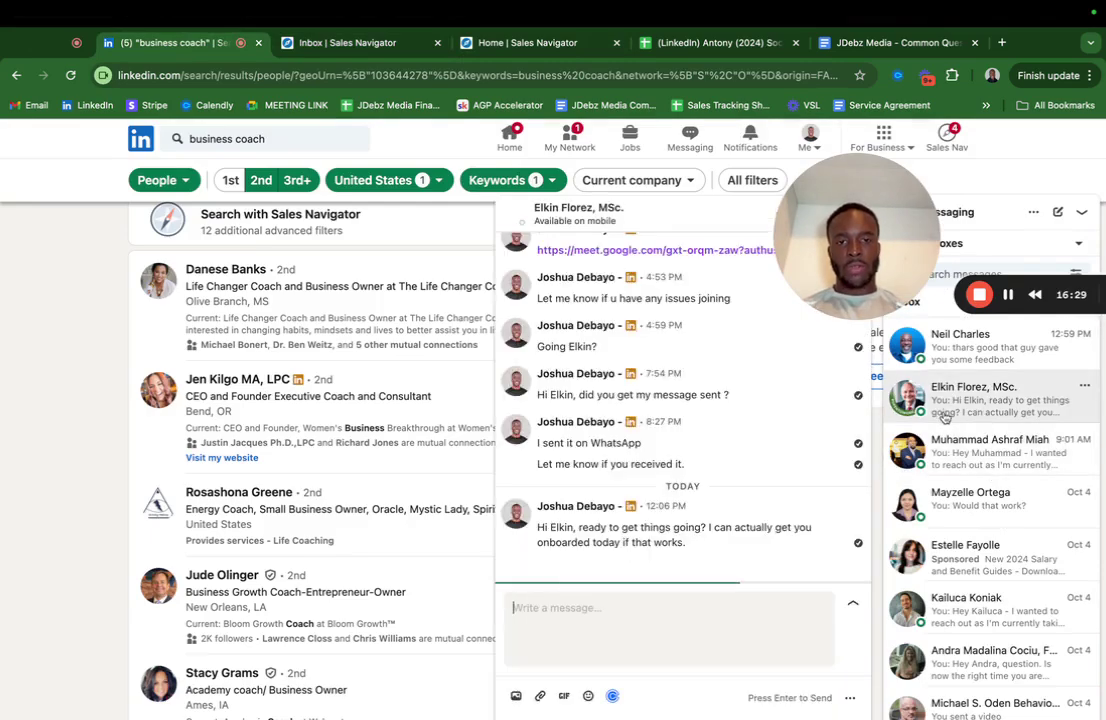
{"action": "scroll", "coordinate": [577, 387], "scroll_direction": "up", "scroll_amount": 10}
{"action": "scroll", "coordinate": [577, 387], "scroll_direction": "down", "scroll_amount": 2}
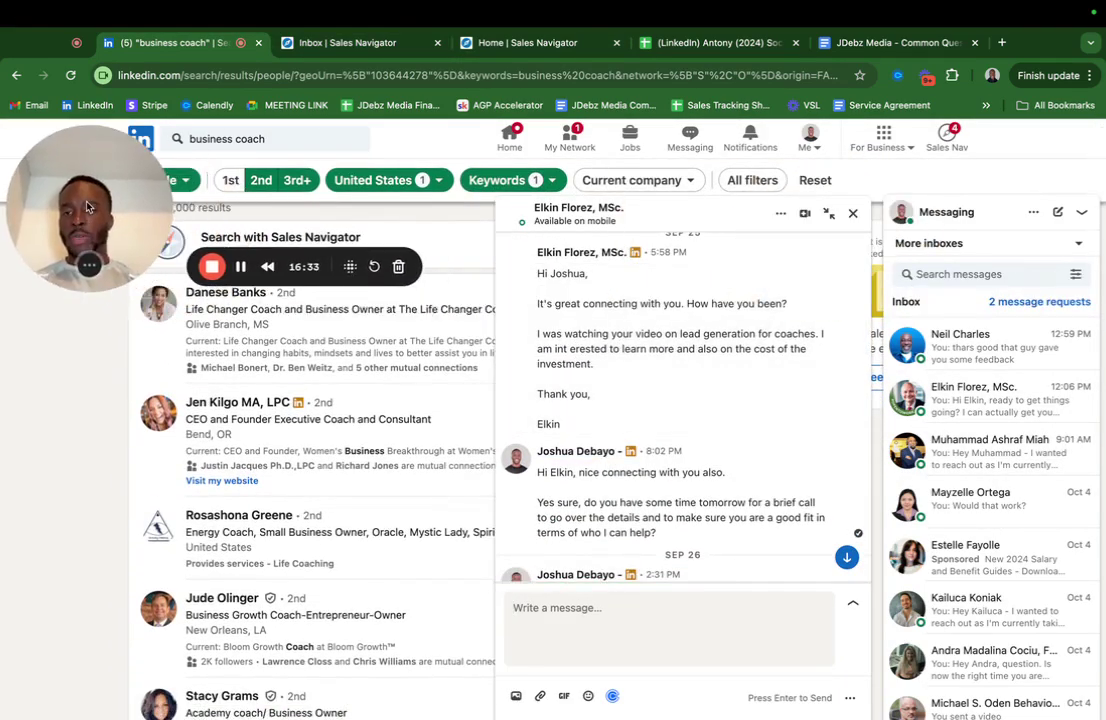
{"action": "scroll", "coordinate": [600, 377], "scroll_direction": "up", "scroll_amount": 1}
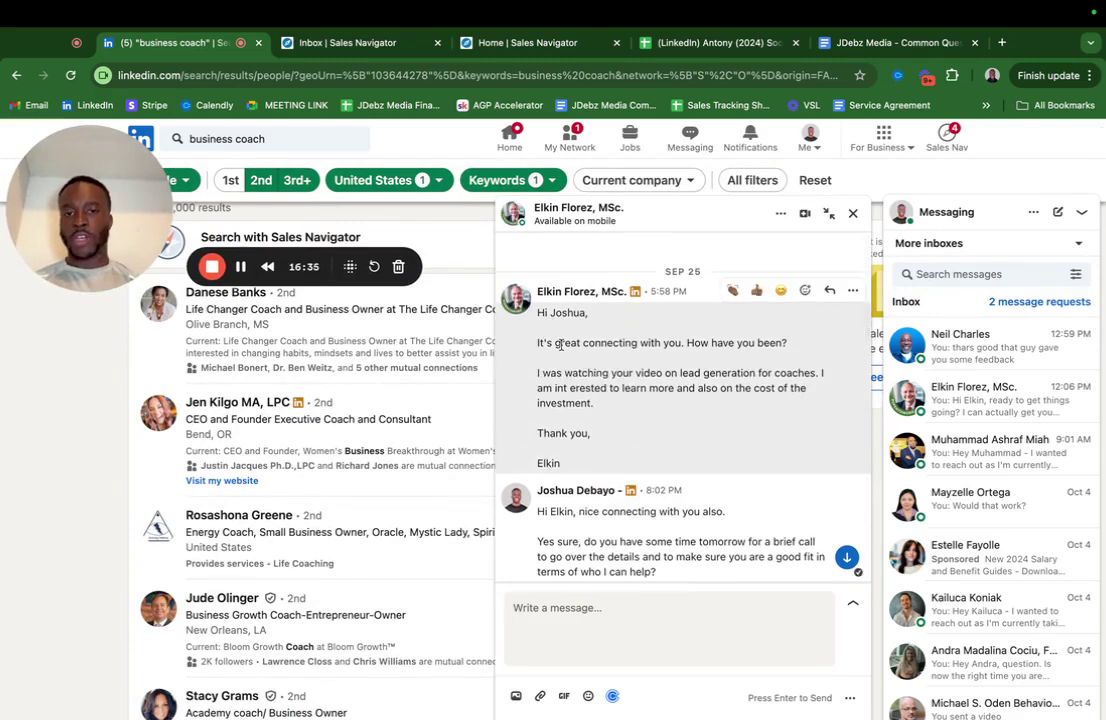
{"action": "left_click_drag", "start_coordinate": [565, 373], "coordinate": [604, 410]}
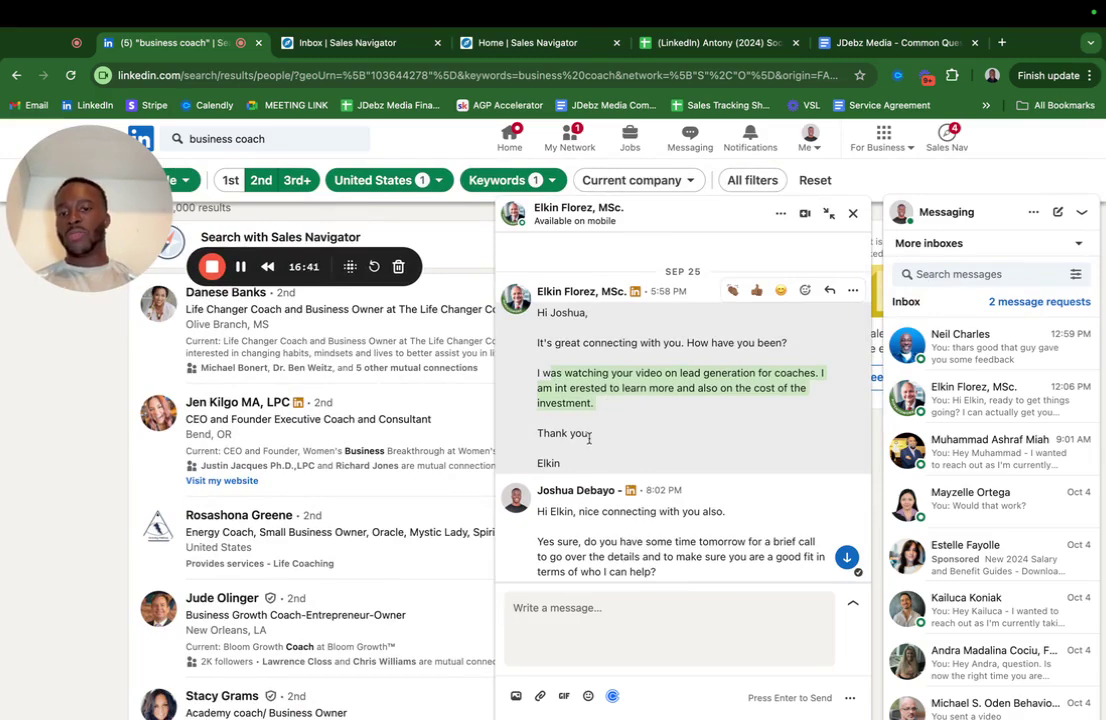
{"action": "left_click_drag", "start_coordinate": [589, 438], "coordinate": [540, 470]}
Step: Load your own LinkedIn profile in place of the Sales Navigator inbox and return to the open conversation over the business coach search
{"action": "left_click", "coordinate": [357, 43]}
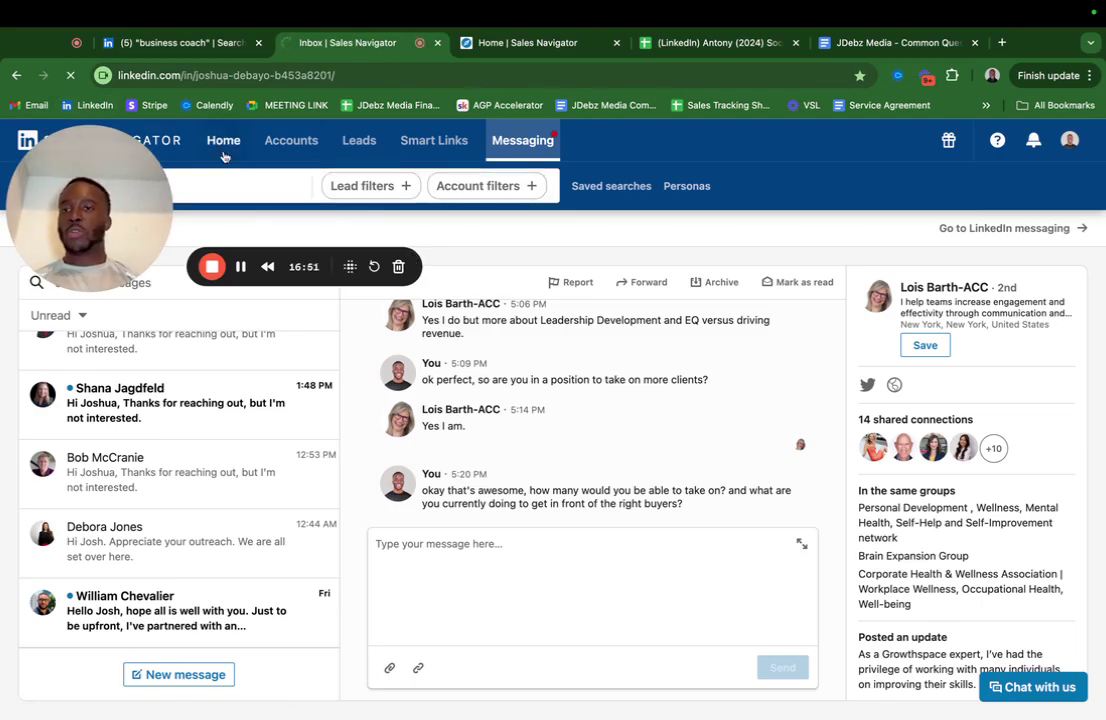
{"action": "left_click", "coordinate": [185, 44]}
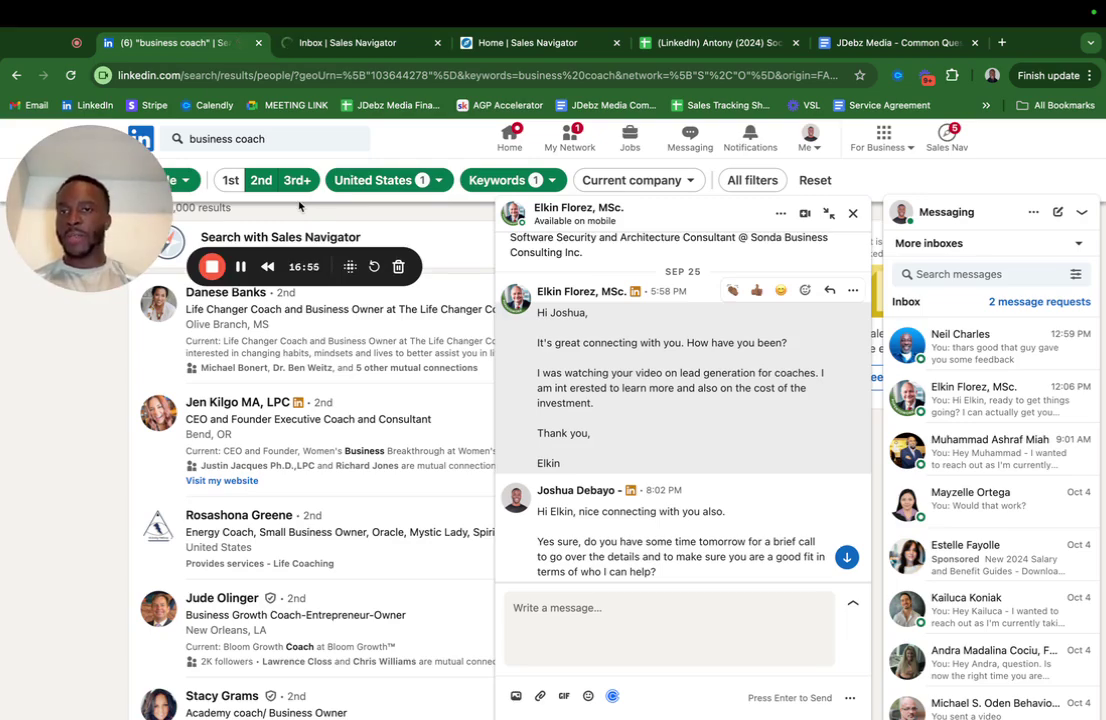
{"action": "left_click", "coordinate": [322, 41]}
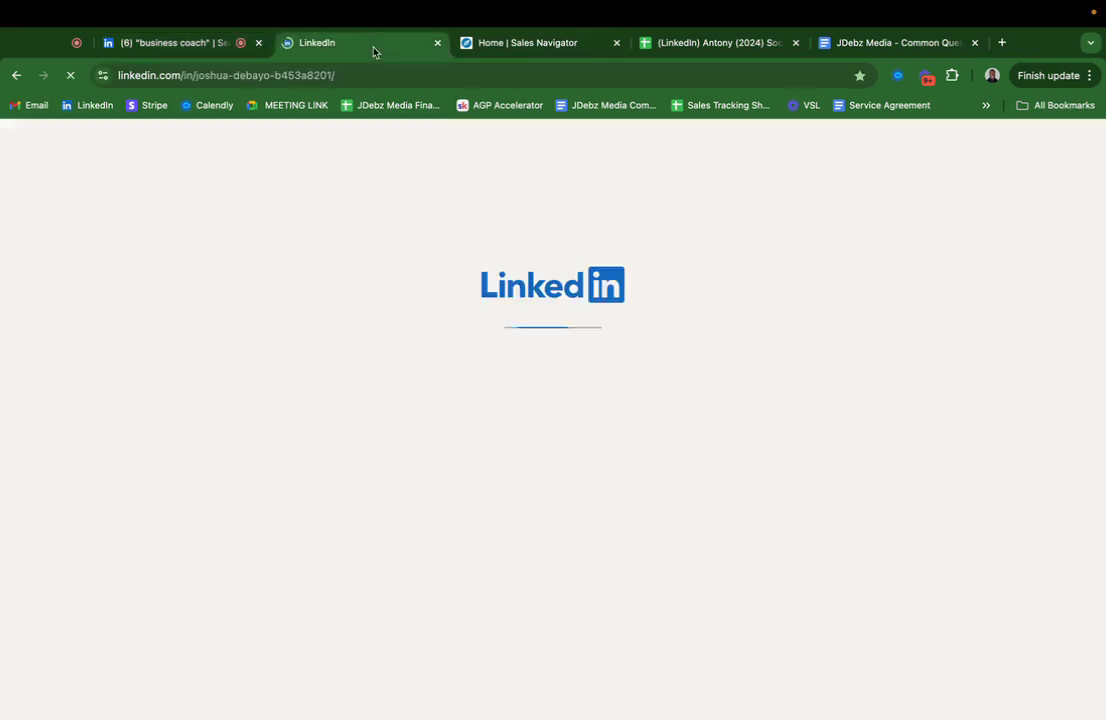
{"action": "left_click", "coordinate": [193, 45]}
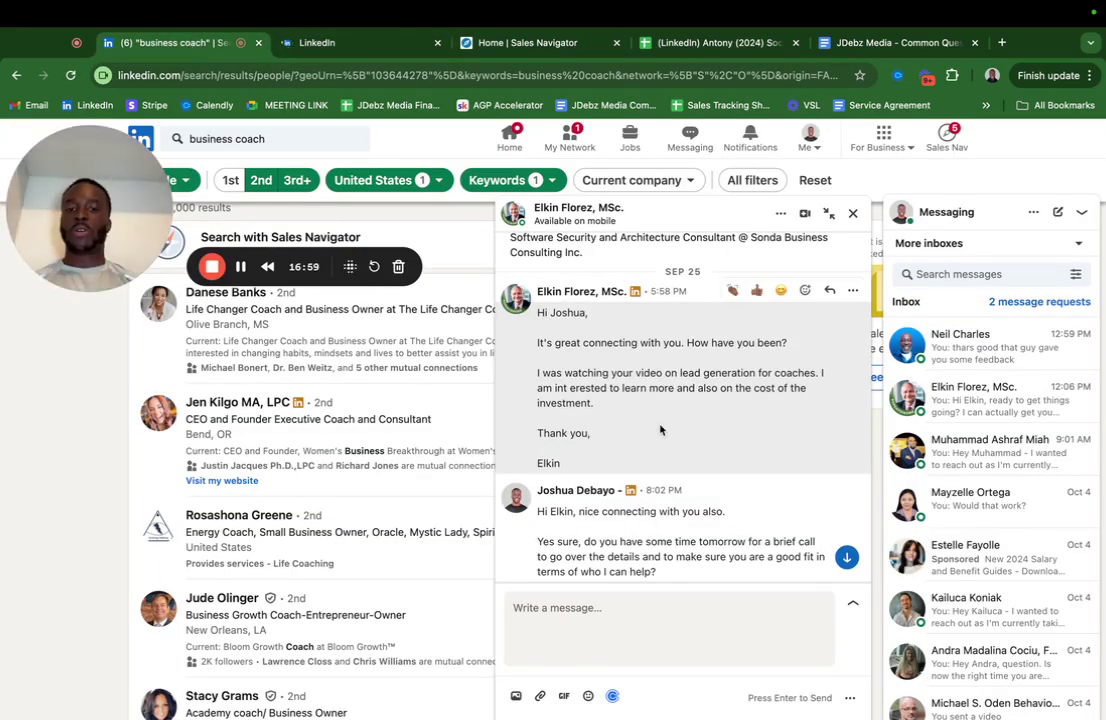
Step: Read through the consultant's thread from the opening message to the Calendly link and the reply asking to talk now
{"action": "scroll", "coordinate": [660, 430], "scroll_direction": "down", "scroll_amount": 2}
{"action": "scroll", "coordinate": [660, 428], "scroll_direction": "up", "scroll_amount": 3}
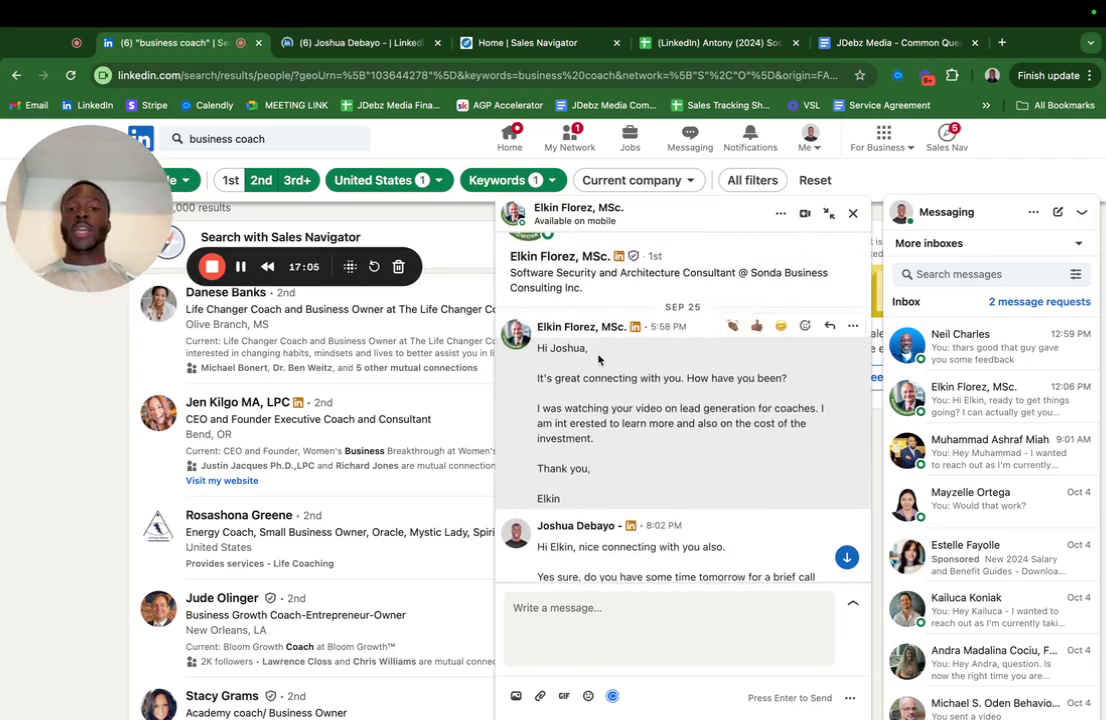
{"action": "left_click_drag", "start_coordinate": [547, 363], "coordinate": [583, 468]}
{"action": "scroll", "coordinate": [584, 470], "scroll_direction": "down", "scroll_amount": 5}
{"action": "scroll", "coordinate": [583, 476], "scroll_direction": "down", "scroll_amount": 3}
{"action": "scroll", "coordinate": [583, 476], "scroll_direction": "up", "scroll_amount": 3}
{"action": "scroll", "coordinate": [583, 476], "scroll_direction": "up", "scroll_amount": 1}
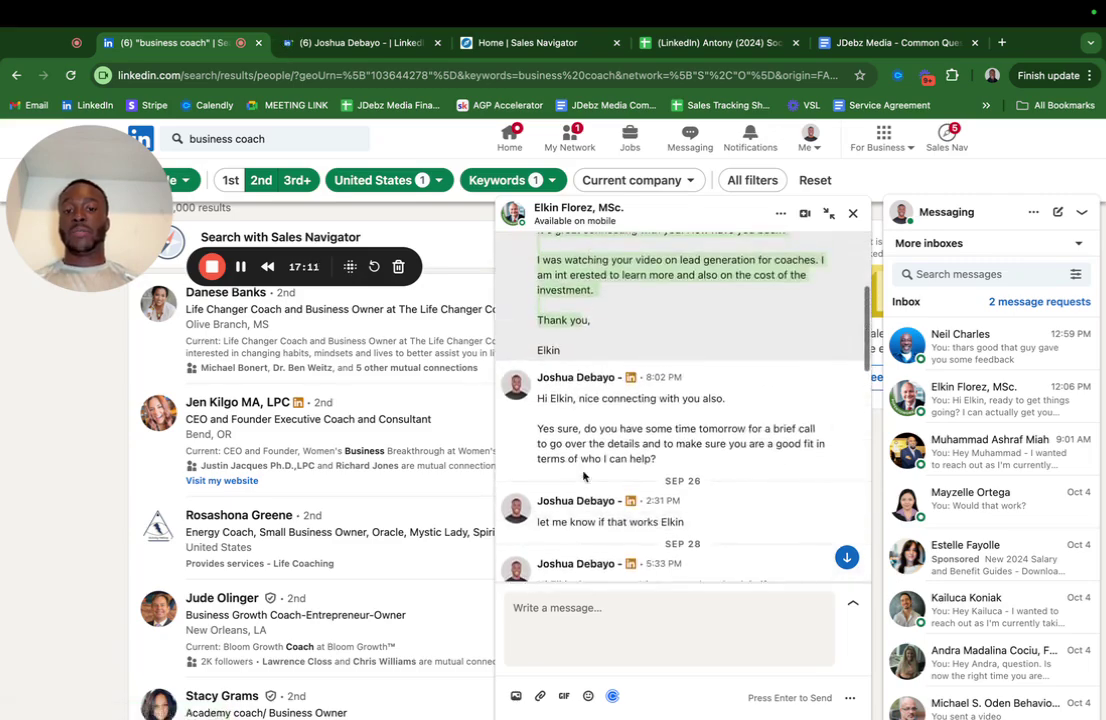
{"action": "scroll", "coordinate": [578, 430], "scroll_direction": "down", "scroll_amount": 2}
{"action": "left_click", "coordinate": [575, 379]}
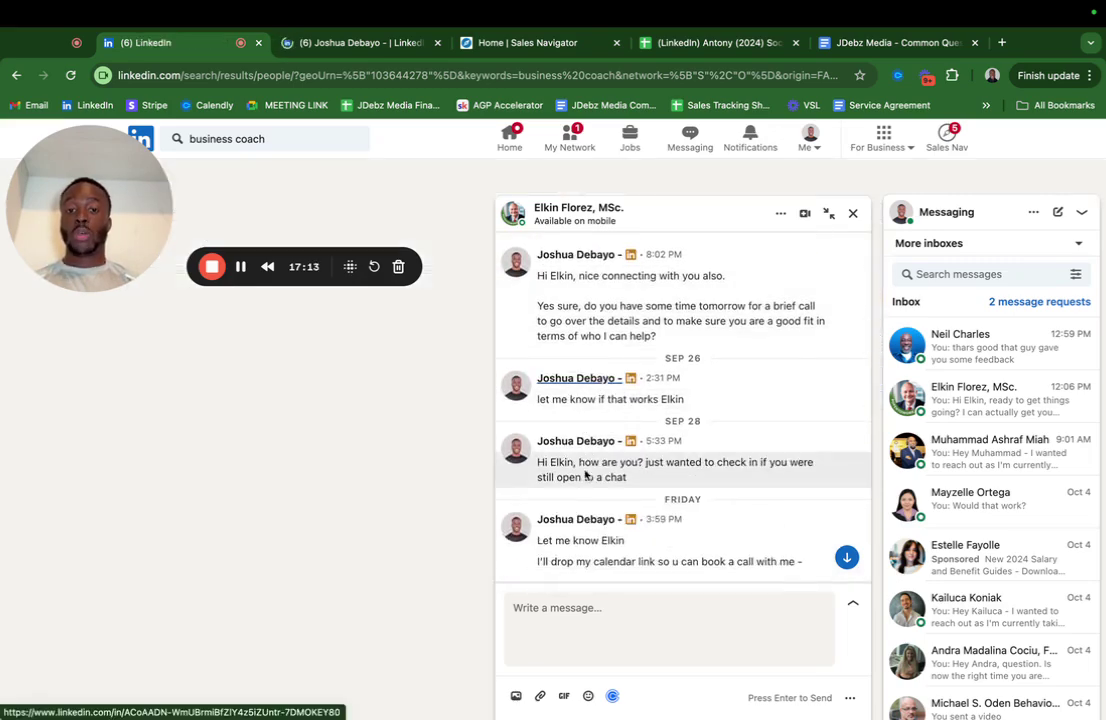
{"action": "scroll", "coordinate": [581, 482], "scroll_direction": "down", "scroll_amount": 2}
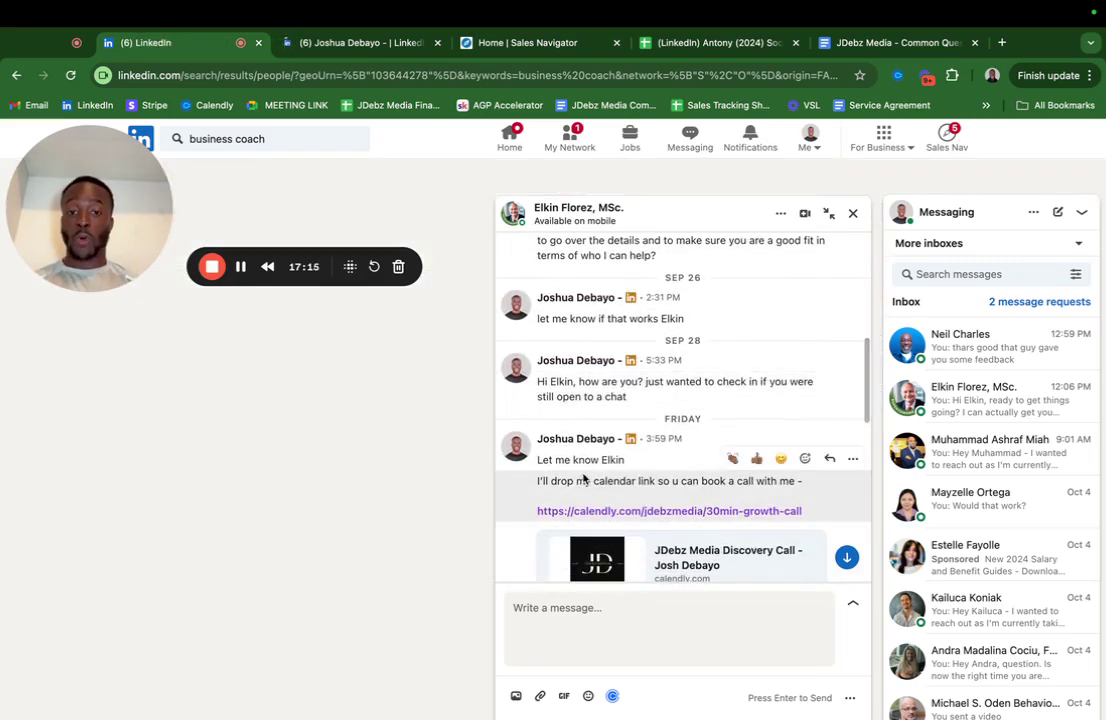
{"action": "scroll", "coordinate": [583, 480], "scroll_direction": "down", "scroll_amount": 3}
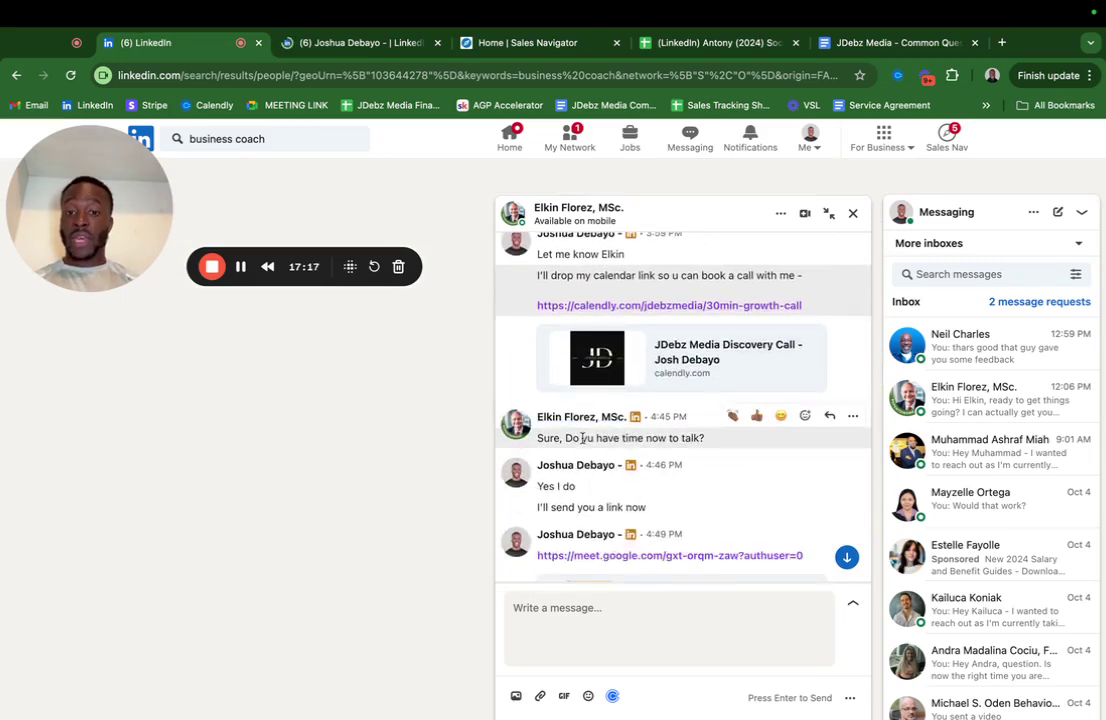
{"action": "triple_click", "coordinate": [584, 440]}
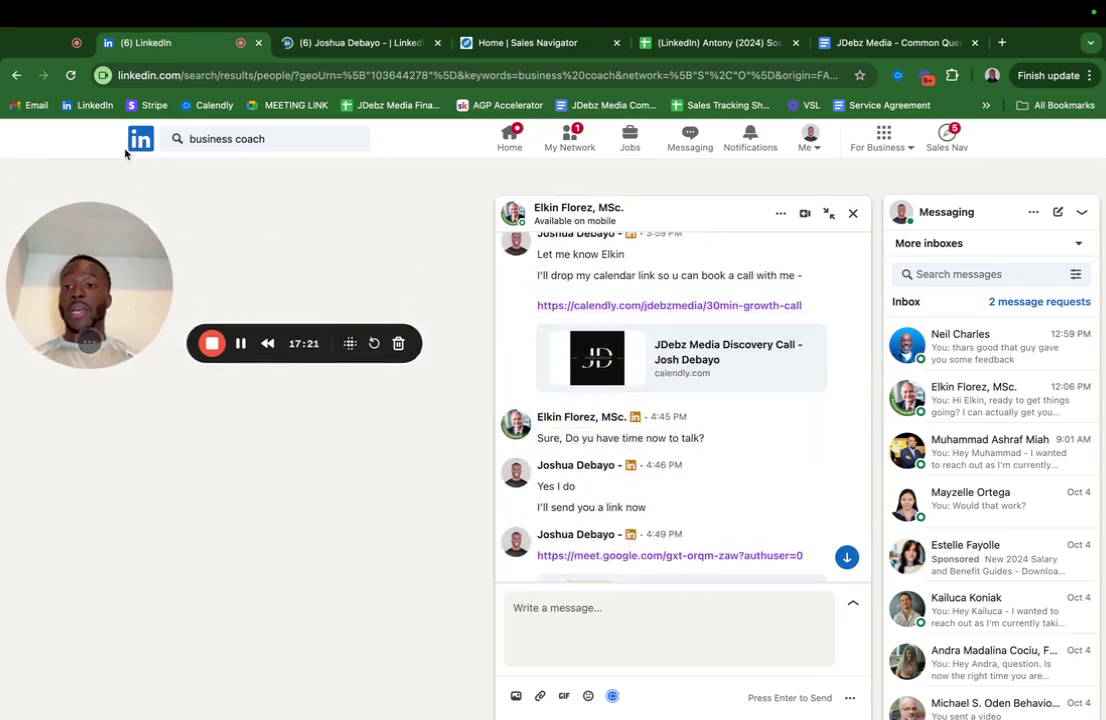
Step: Open the LinkedIn home feed, read the remaining follow-up messages in the consultant's conversation, and close the chat
{"action": "left_click", "coordinate": [141, 138]}
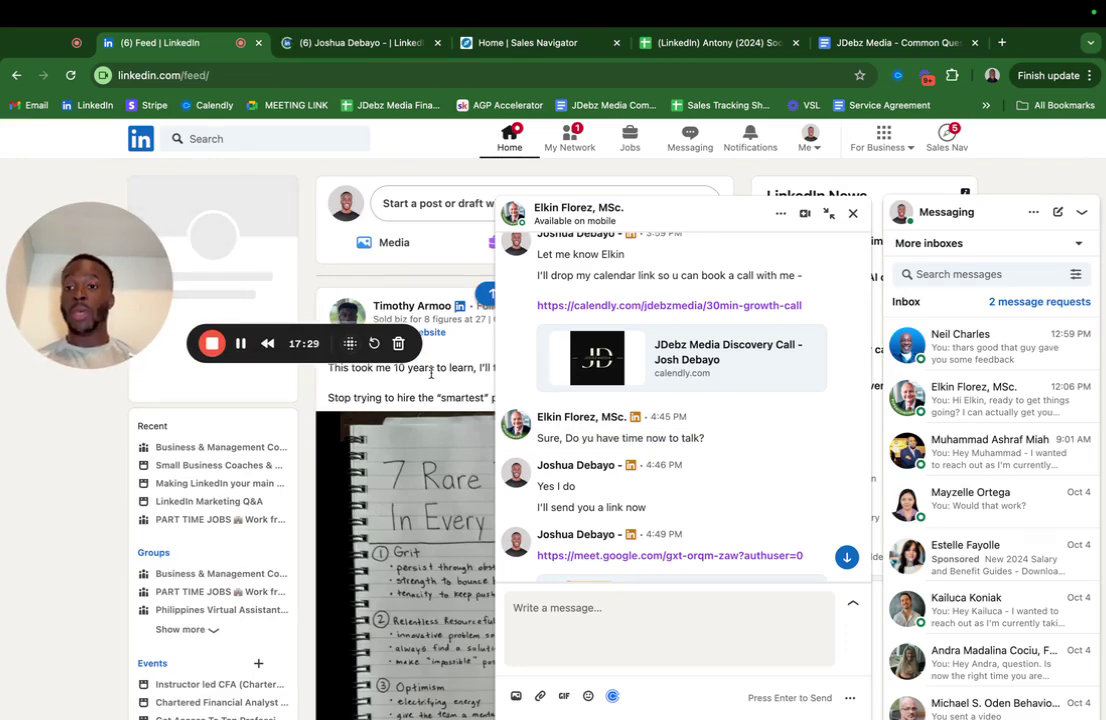
{"action": "scroll", "coordinate": [626, 487], "scroll_direction": "down", "scroll_amount": 2}
{"action": "scroll", "coordinate": [568, 477], "scroll_direction": "down", "scroll_amount": 3}
{"action": "left_click", "coordinate": [566, 473]}
{"action": "scroll", "coordinate": [568, 480], "scroll_direction": "down", "scroll_amount": 2}
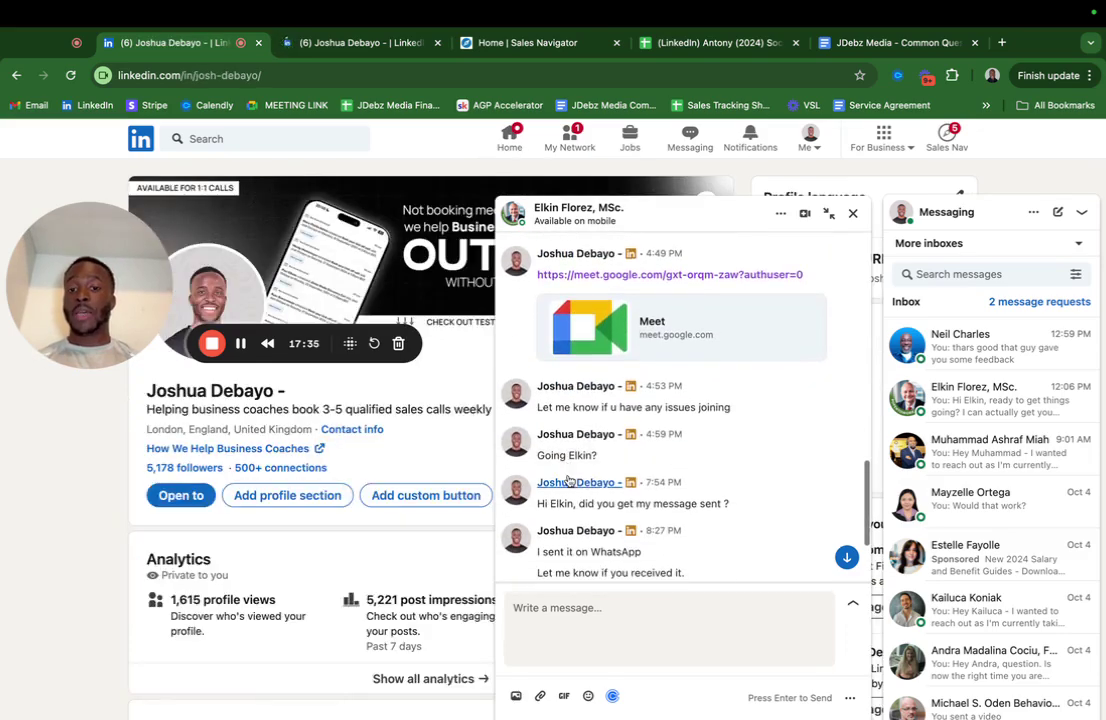
{"action": "left_click", "coordinate": [853, 215]}
{"action": "left_click_drag", "start_coordinate": [148, 267], "coordinate": [642, 226]}
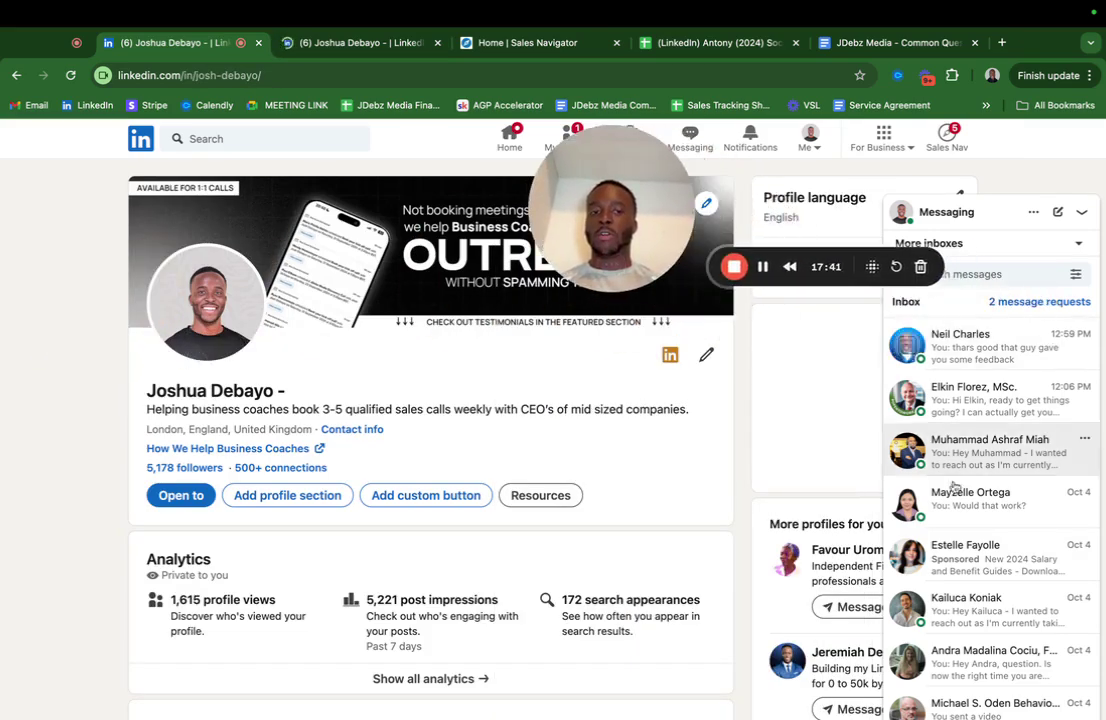
Step: Review two more sent messages, one asking about generating more business and one "No worries" reply, closing each chat
{"action": "scroll", "coordinate": [968, 600], "scroll_direction": "down", "scroll_amount": 1}
{"action": "scroll", "coordinate": [968, 600], "scroll_direction": "down", "scroll_amount": 5}
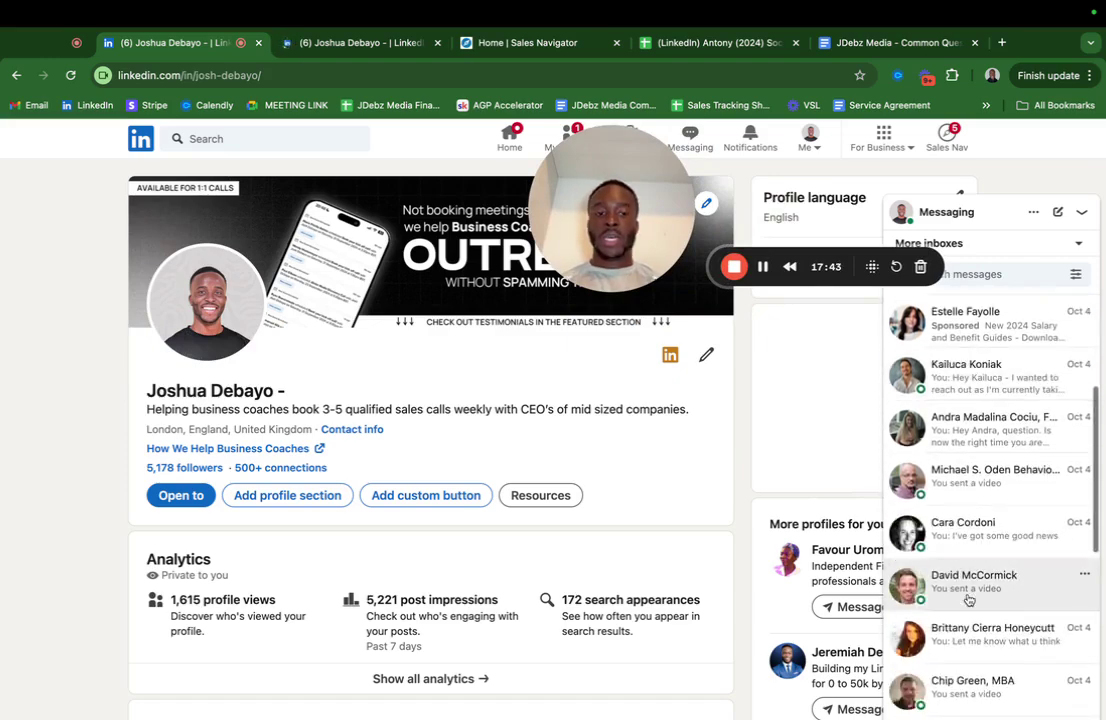
{"action": "left_click", "coordinate": [960, 425]}
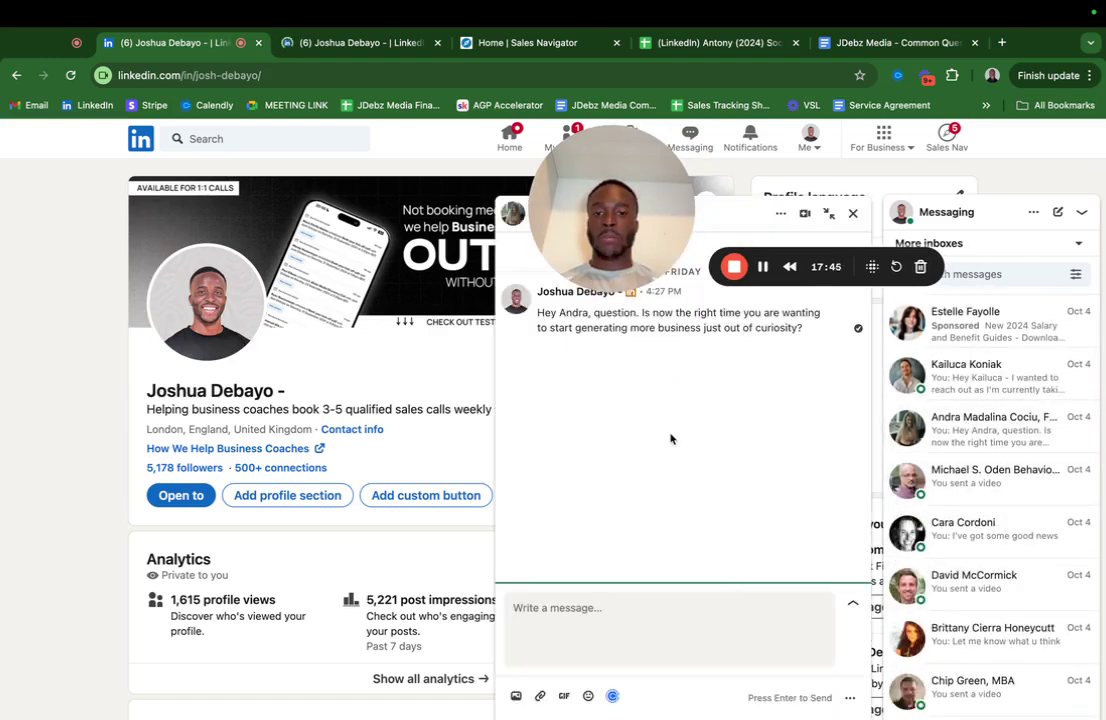
{"action": "left_click_drag", "start_coordinate": [621, 270], "coordinate": [97, 204]}
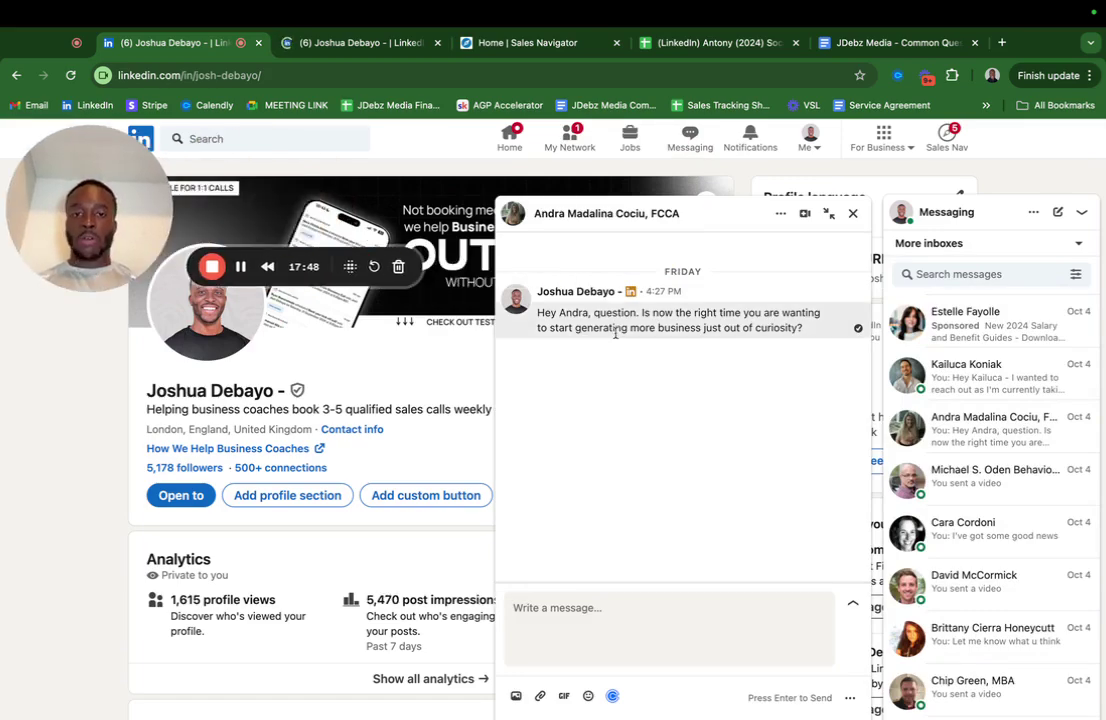
{"action": "left_click", "coordinate": [852, 214]}
{"action": "scroll", "coordinate": [1044, 536], "scroll_direction": "down", "scroll_amount": 6}
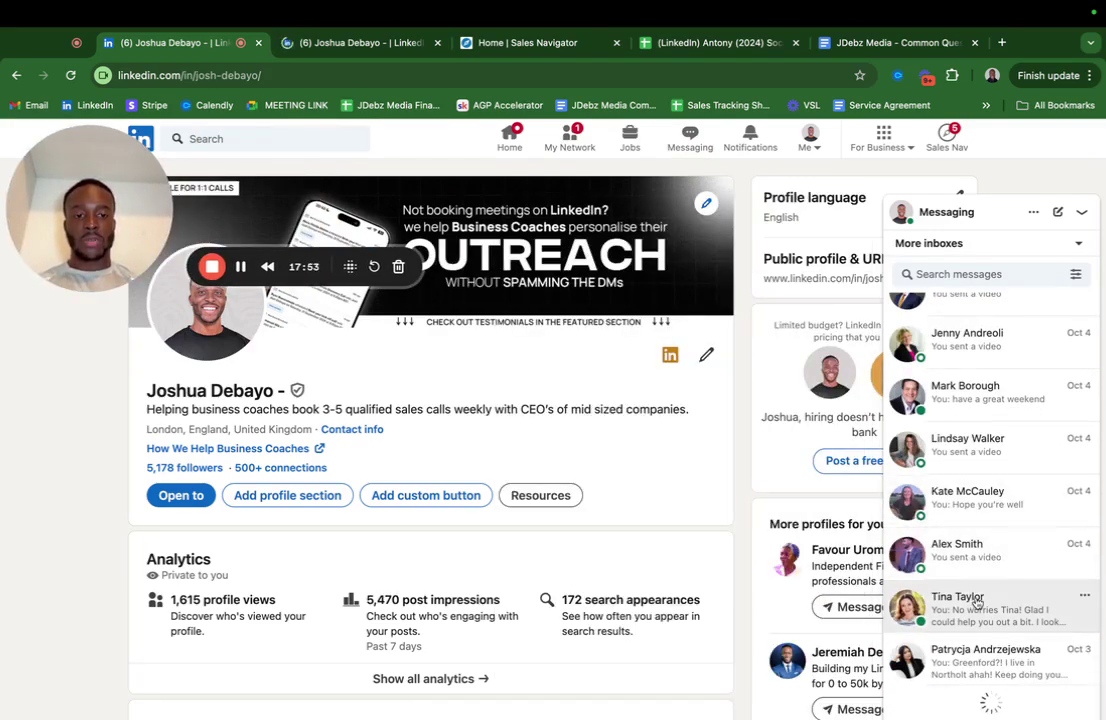
{"action": "left_click", "coordinate": [958, 603]}
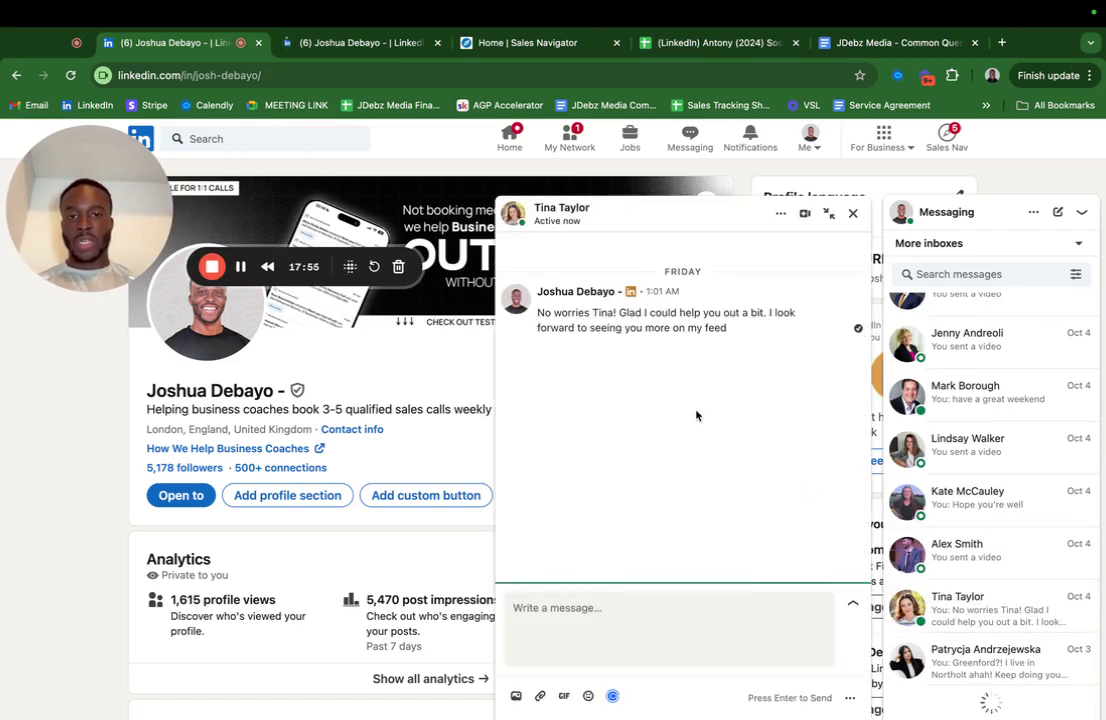
{"action": "left_click", "coordinate": [852, 214]}
Step: Search LinkedIn for "business coach" again and show all people results
{"action": "left_click_drag", "start_coordinate": [261, 187], "coordinate": [646, 239]}
{"action": "left_click", "coordinate": [302, 42]}
{"action": "left_click", "coordinate": [185, 43]}
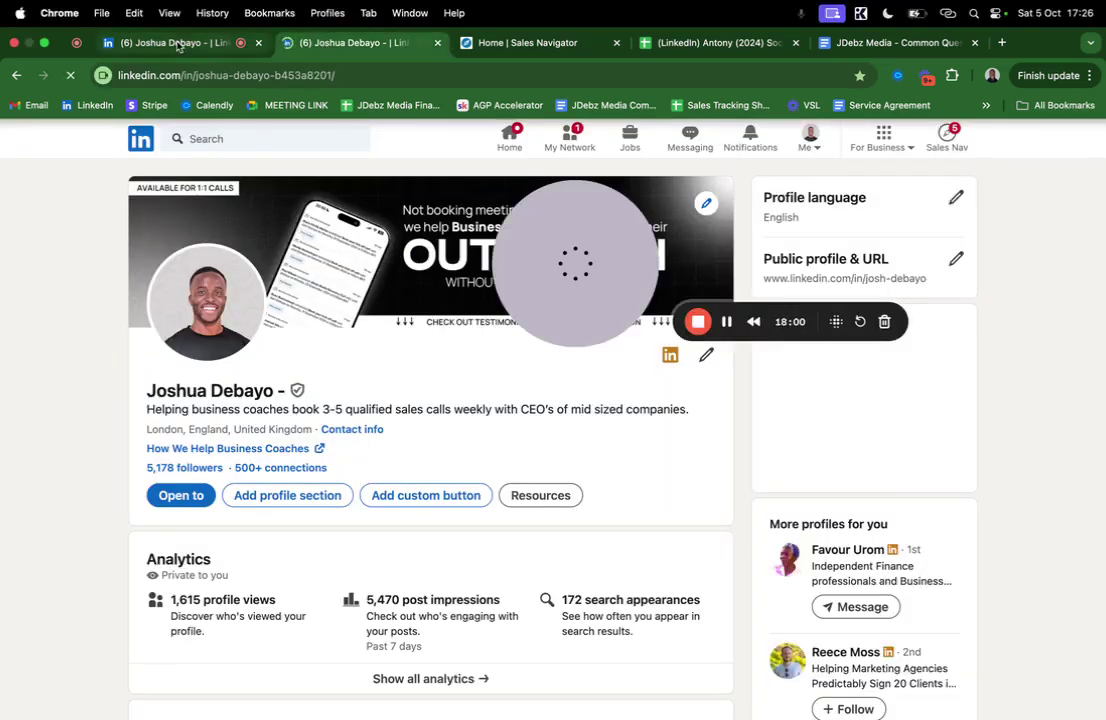
{"action": "left_click", "coordinate": [257, 139]}
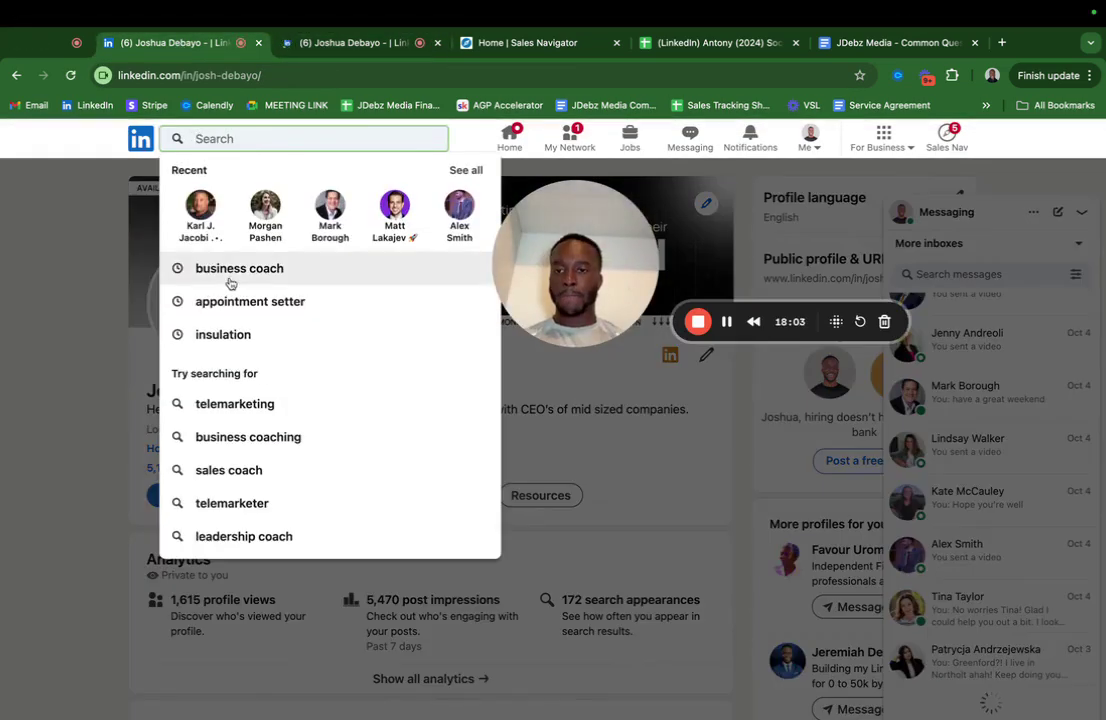
{"action": "left_click", "coordinate": [230, 270]}
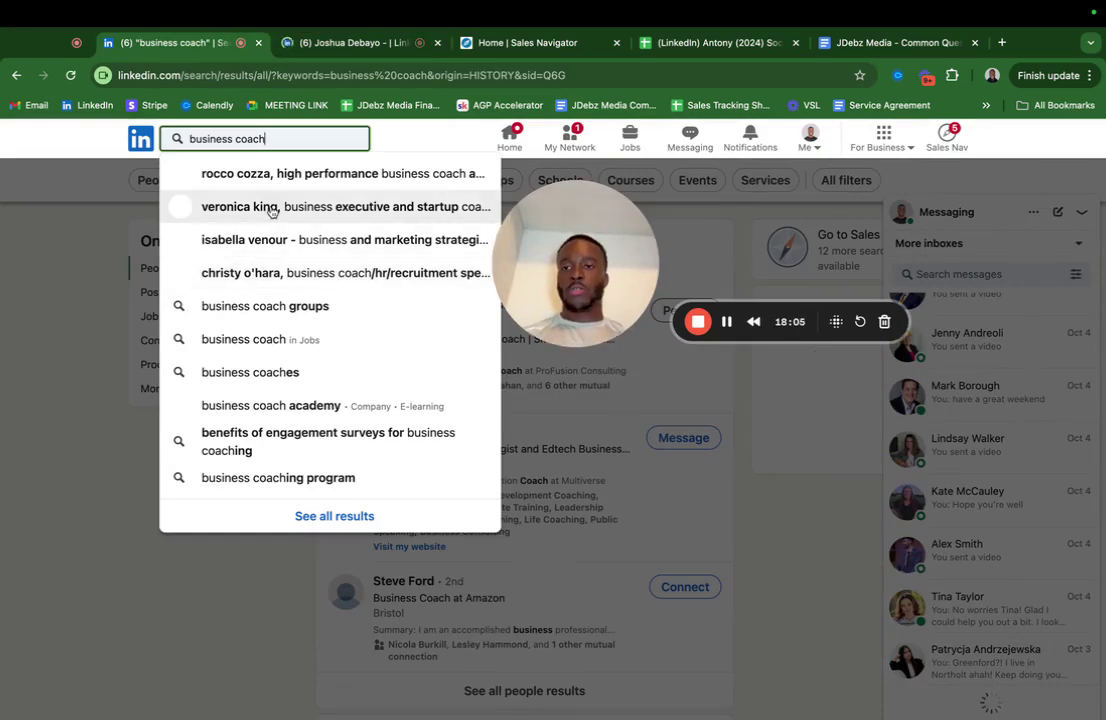
{"action": "key", "text": "Return"}
{"action": "left_click_drag", "start_coordinate": [575, 262], "coordinate": [104, 321]}
{"action": "left_click", "coordinate": [495, 688]}
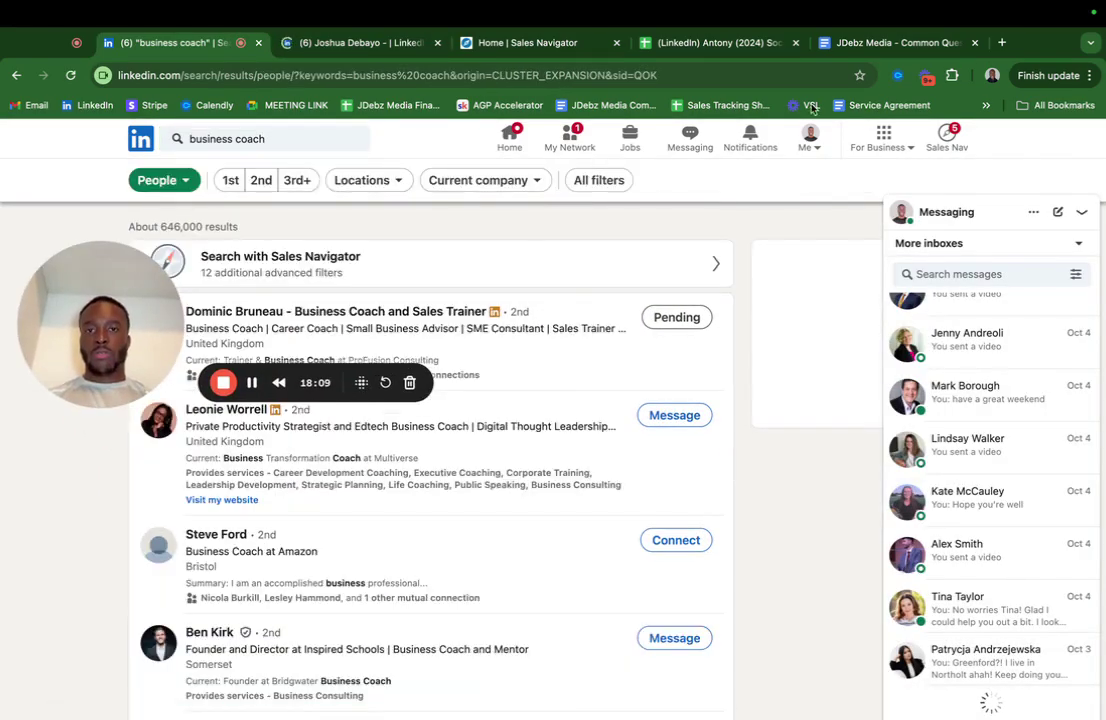
Step: Filter the people results to 2nd and 3rd+ connections located in the United States
{"action": "left_click", "coordinate": [259, 181]}
{"action": "left_click", "coordinate": [296, 184]}
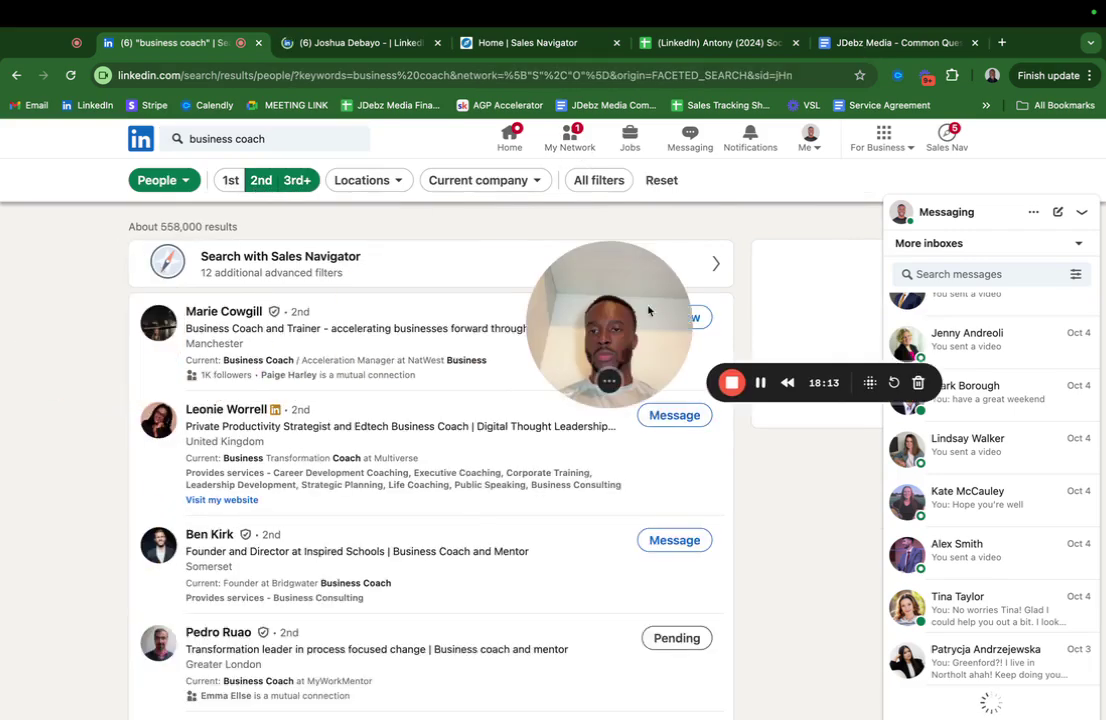
{"action": "left_click", "coordinate": [389, 181]}
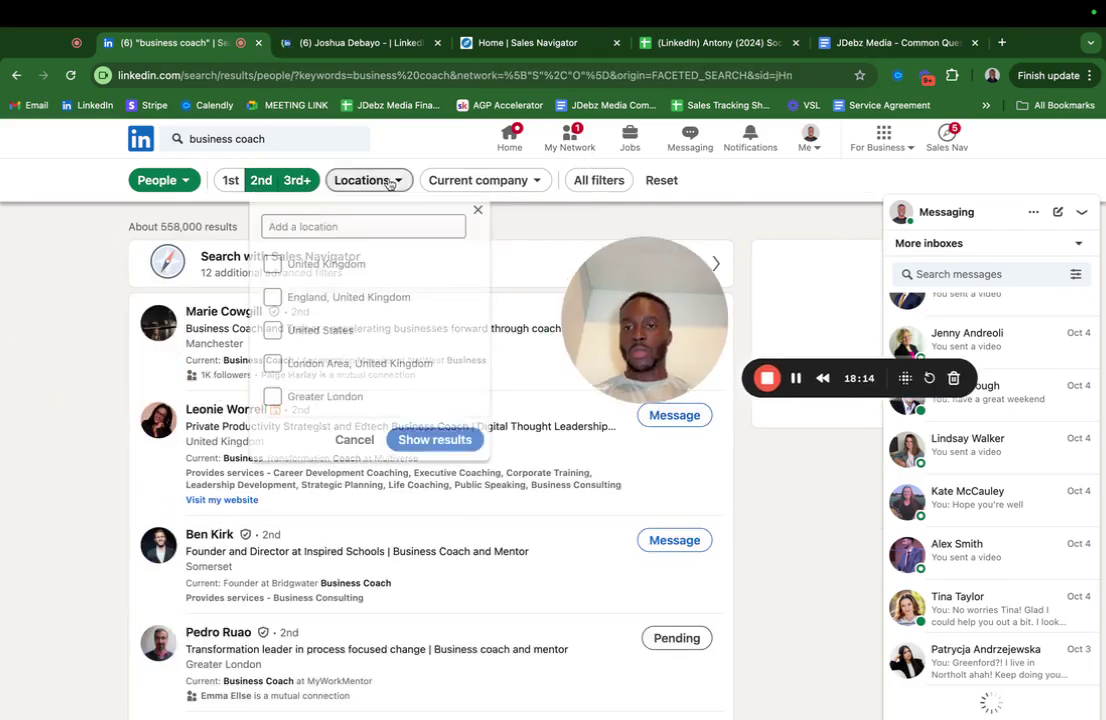
{"action": "left_click", "coordinate": [274, 332]}
{"action": "left_click", "coordinate": [440, 442]}
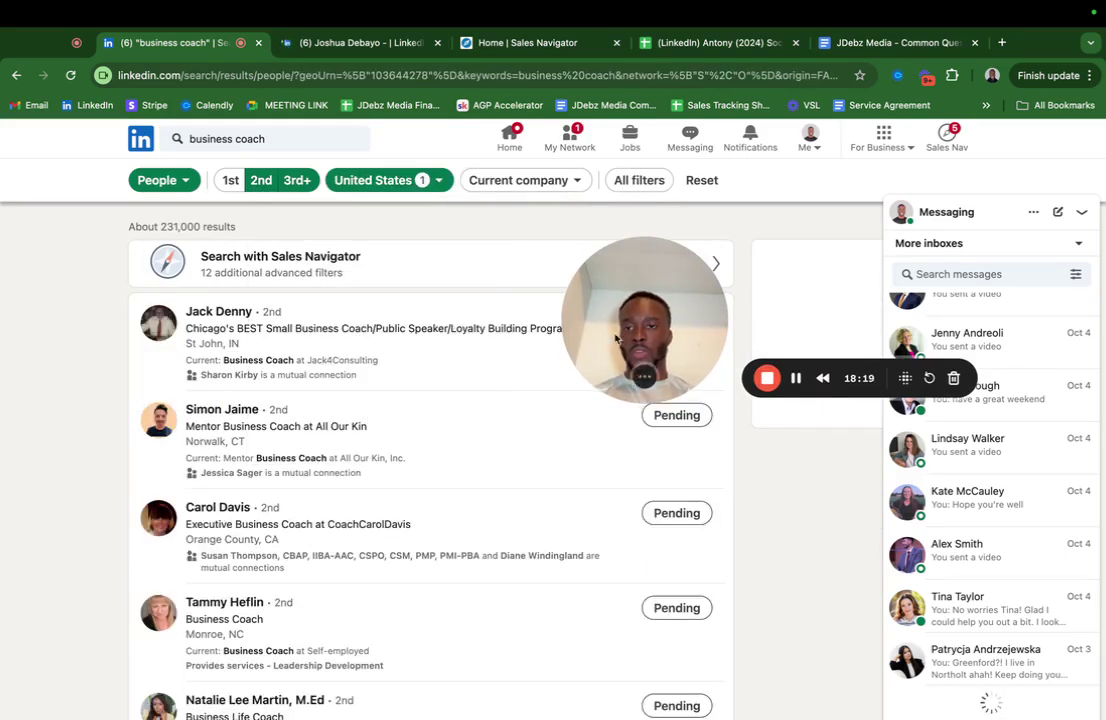
Step: Filter the results by the title keywords "CEO" OR "FOUNDER" OR "OWNER" and show the matching people
{"action": "left_click_drag", "start_coordinate": [610, 352], "coordinate": [748, 325]}
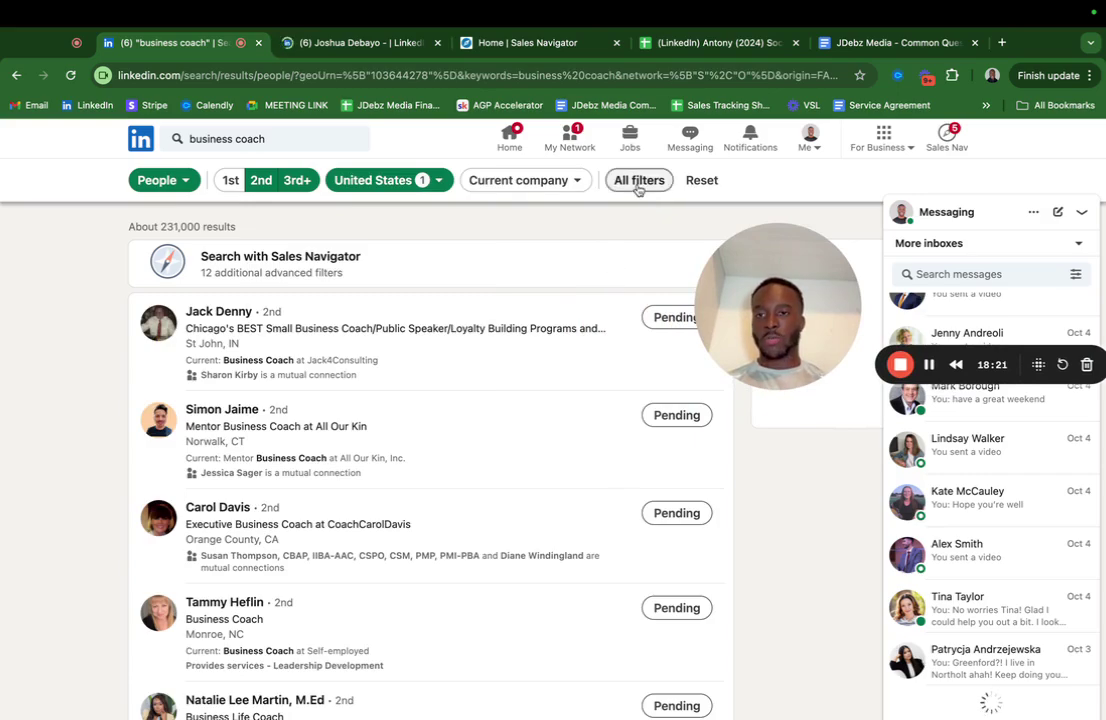
{"action": "left_click", "coordinate": [638, 182]}
{"action": "scroll", "coordinate": [749, 500], "scroll_direction": "down", "scroll_amount": 10}
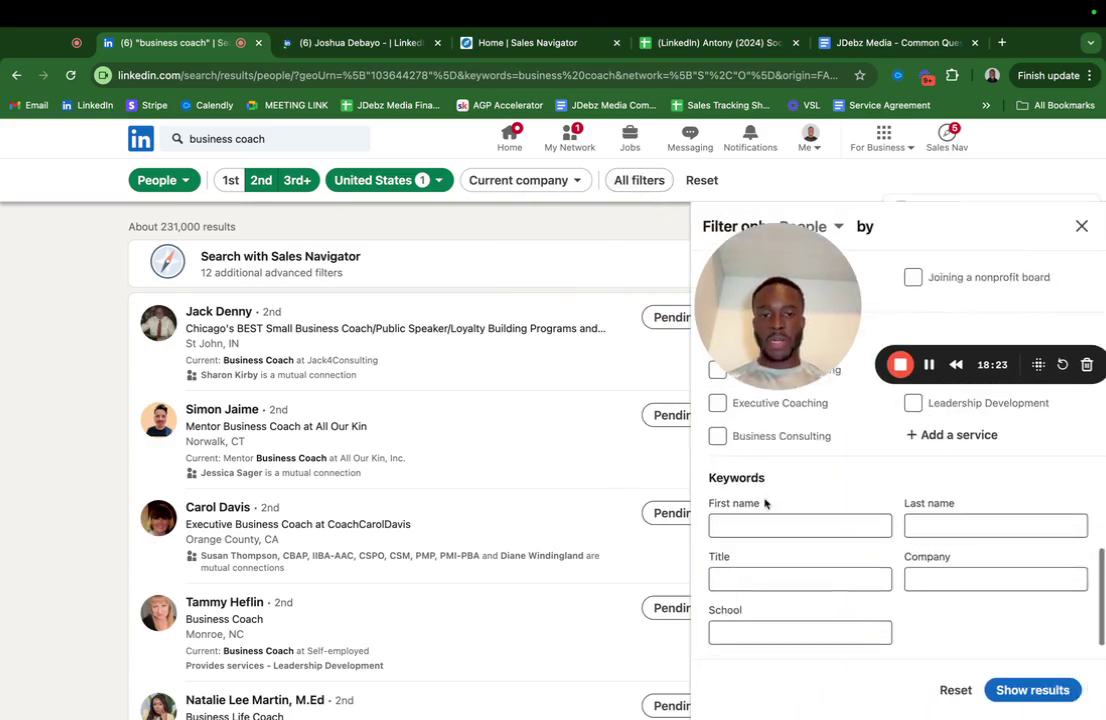
{"action": "left_click", "coordinate": [740, 584]}
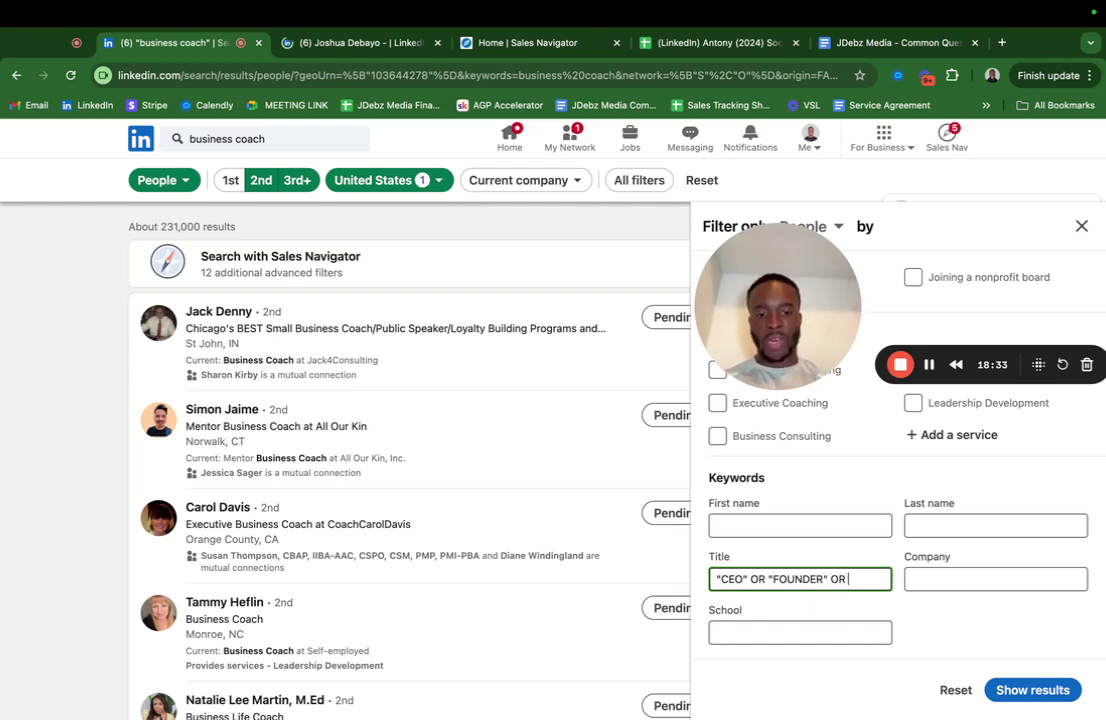
{"action": "type", "text": "NER\""}
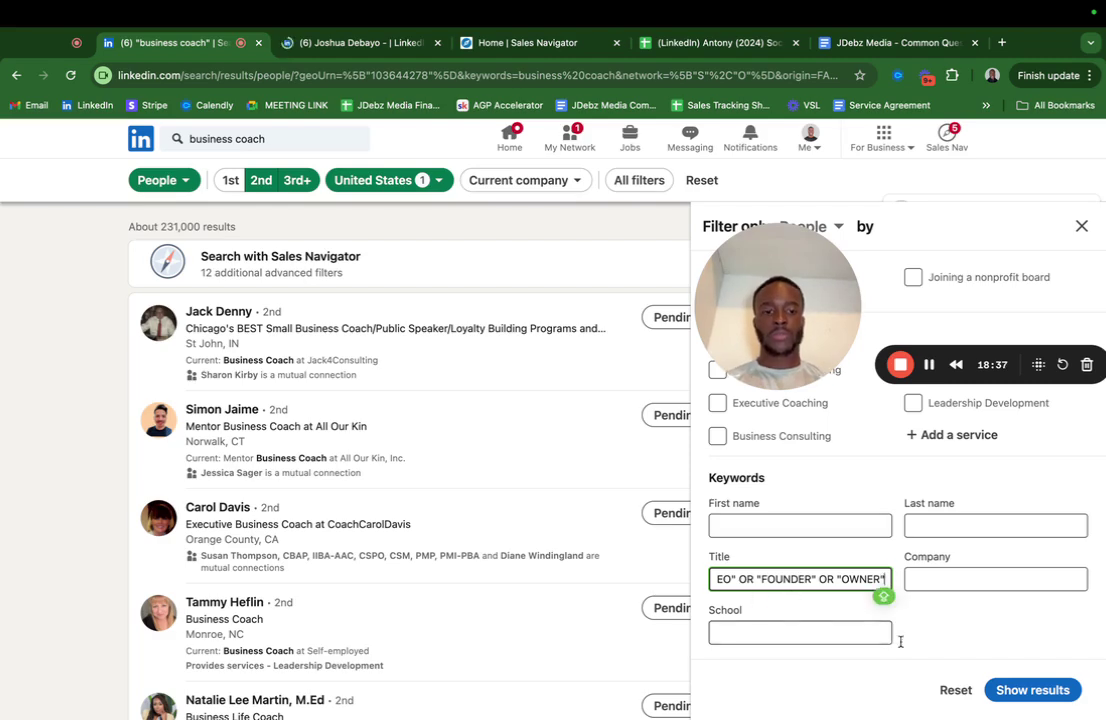
{"action": "left_click", "coordinate": [1022, 690]}
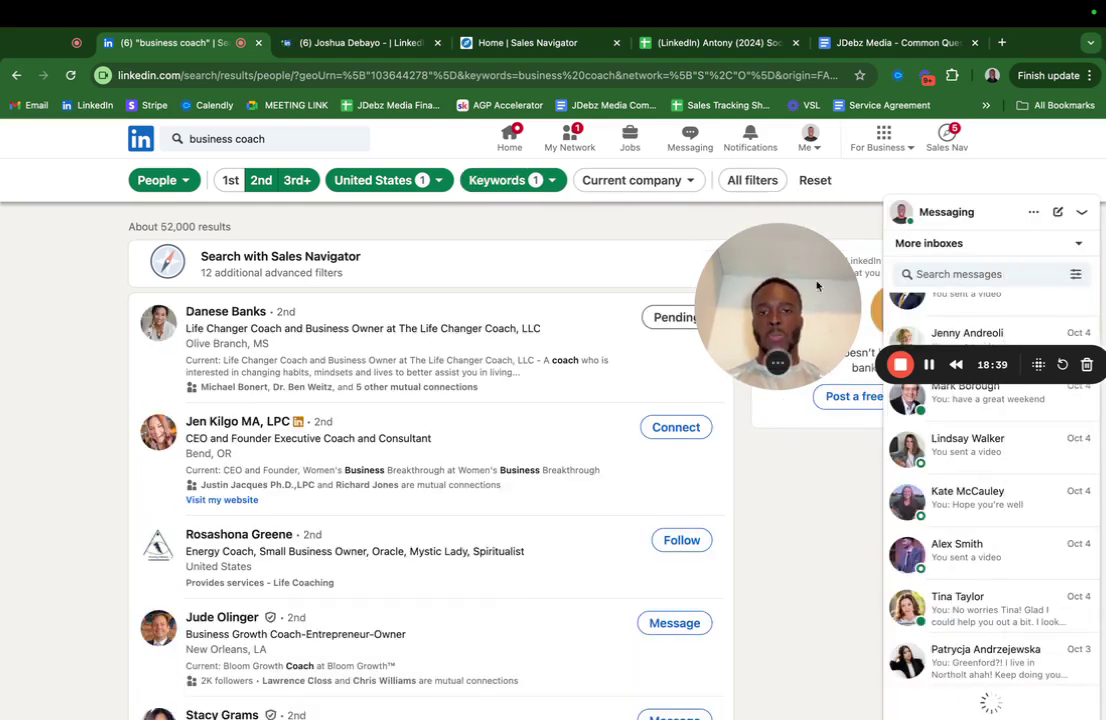
Step: Collapse the messaging panel and start a connection invitation with a note to the CEO and founder executive coach in Bend, OR
{"action": "left_click", "coordinate": [1081, 212]}
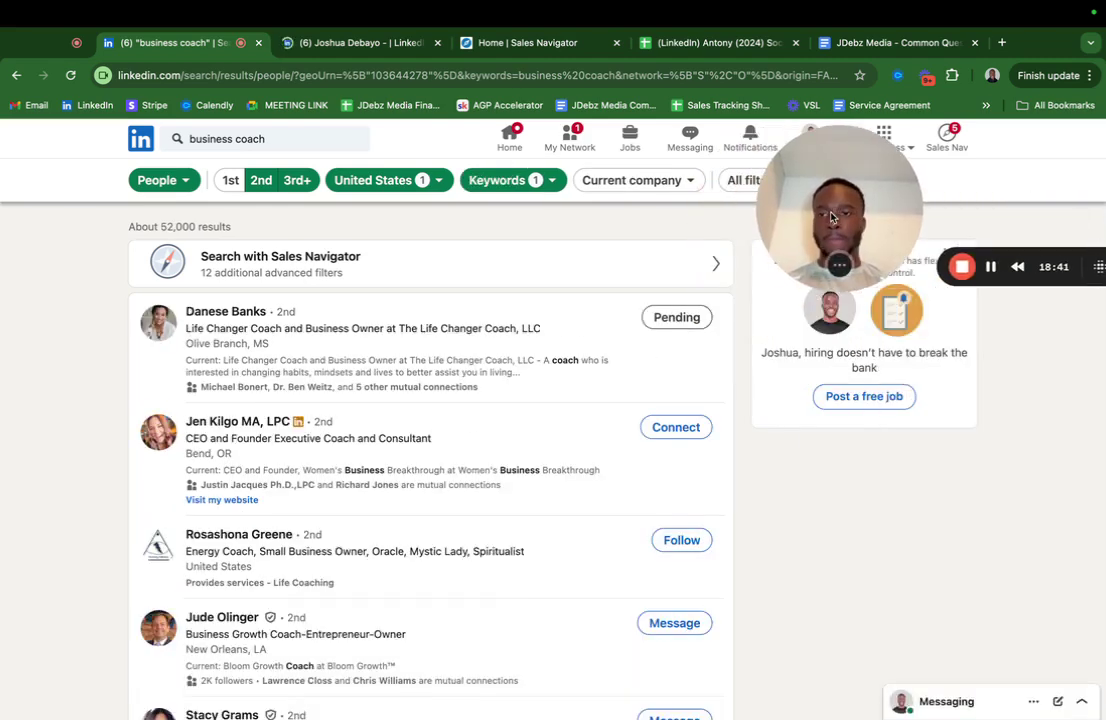
{"action": "scroll", "coordinate": [531, 432], "scroll_direction": "down", "scroll_amount": 2}
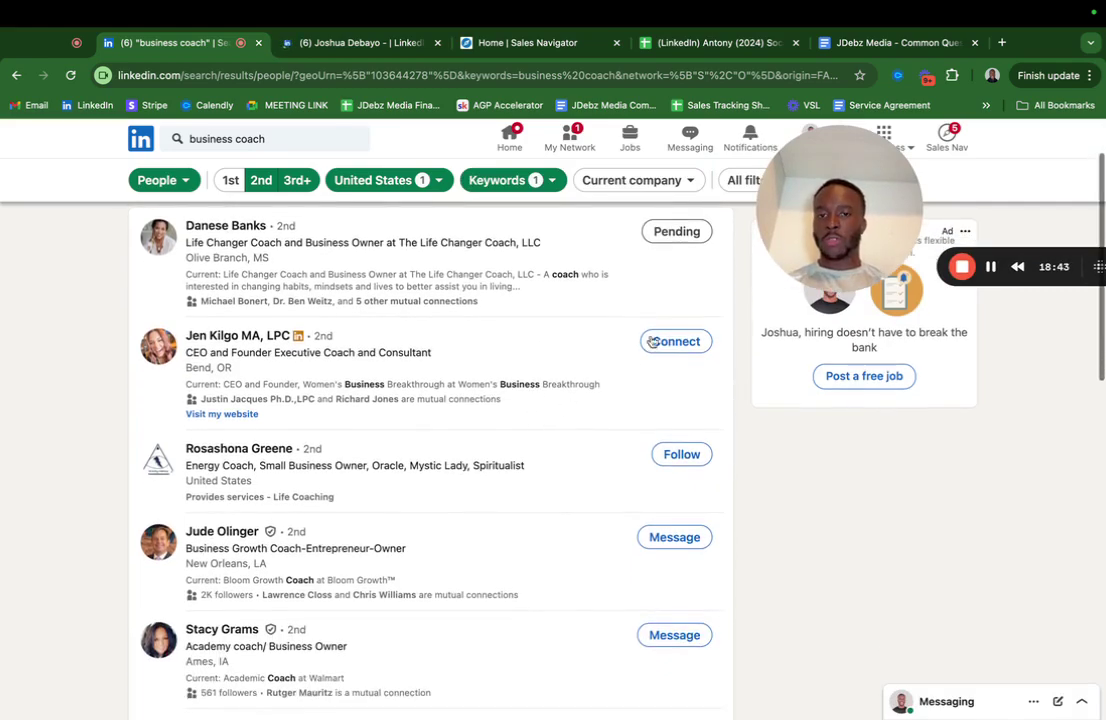
{"action": "left_click", "coordinate": [670, 341]}
{"action": "left_click", "coordinate": [552, 290]}
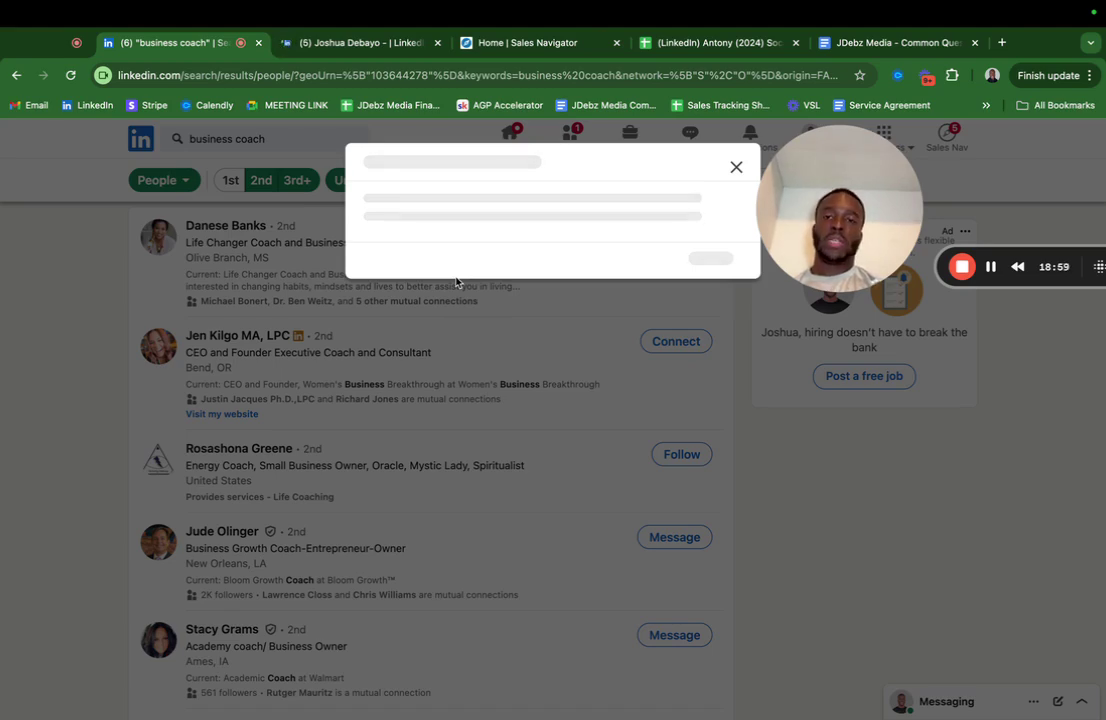
{"action": "left_click", "coordinate": [456, 282]}
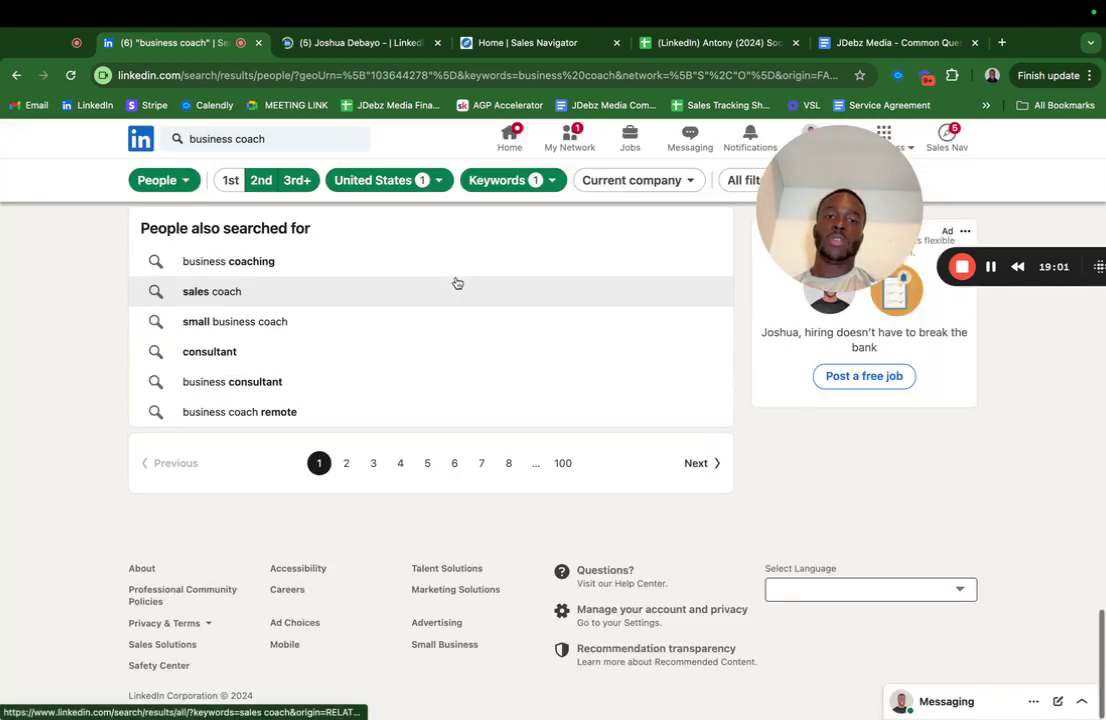
Step: Show all people results for the "business coach" search again
{"action": "scroll", "coordinate": [457, 283], "scroll_direction": "up", "scroll_amount": 20}
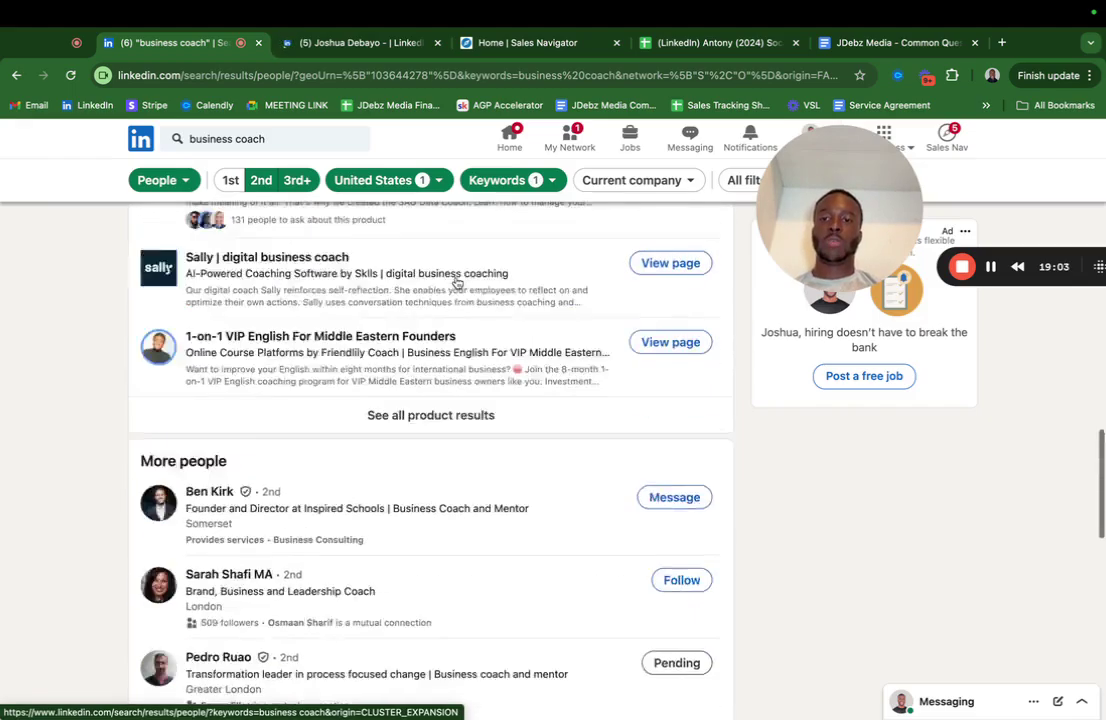
{"action": "scroll", "coordinate": [455, 282], "scroll_direction": "up", "scroll_amount": 5}
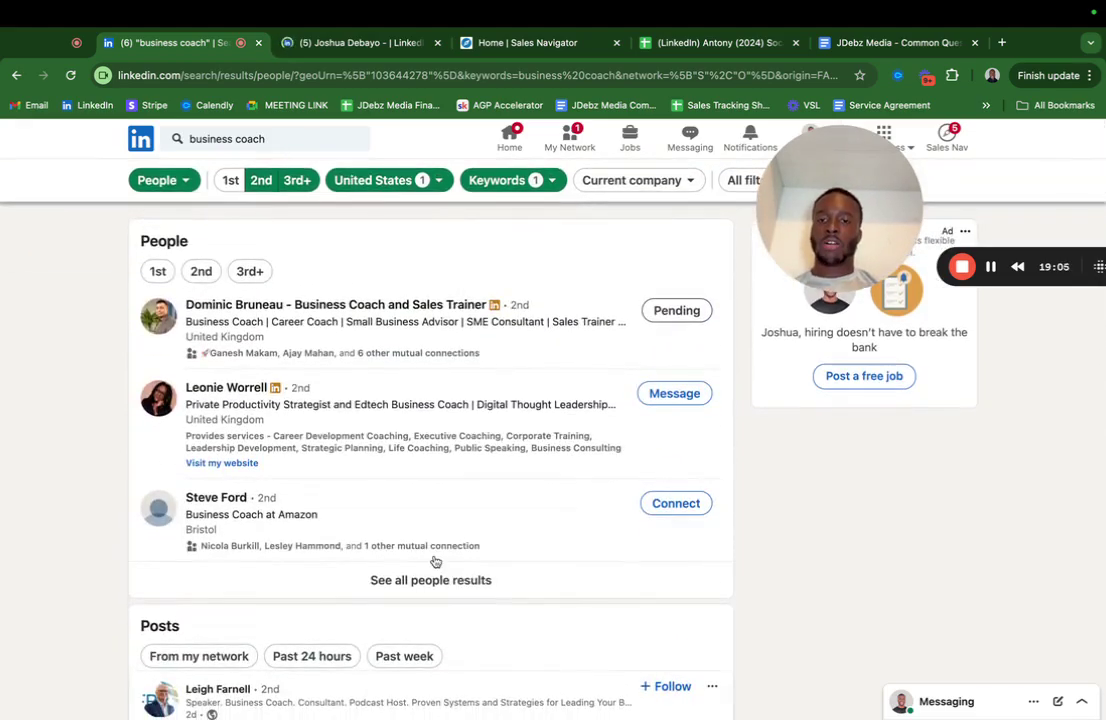
{"action": "left_click", "coordinate": [416, 582]}
{"action": "scroll", "coordinate": [395, 499], "scroll_direction": "down", "scroll_amount": 10}
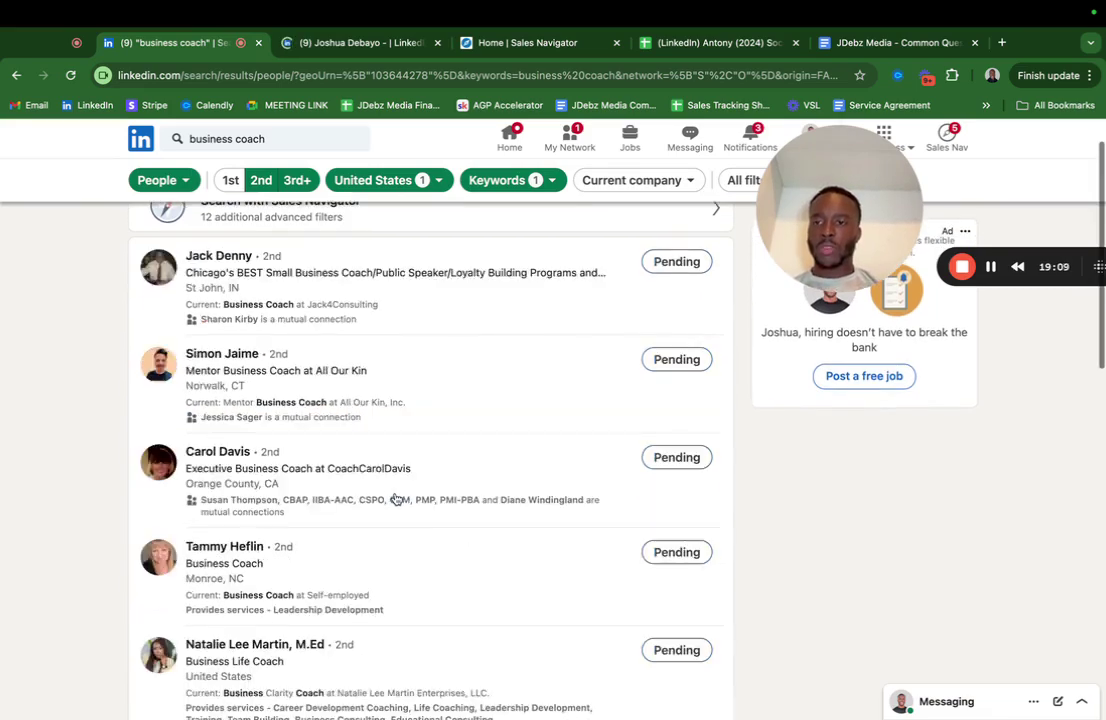
{"action": "scroll", "coordinate": [395, 499], "scroll_direction": "up", "scroll_amount": 5}
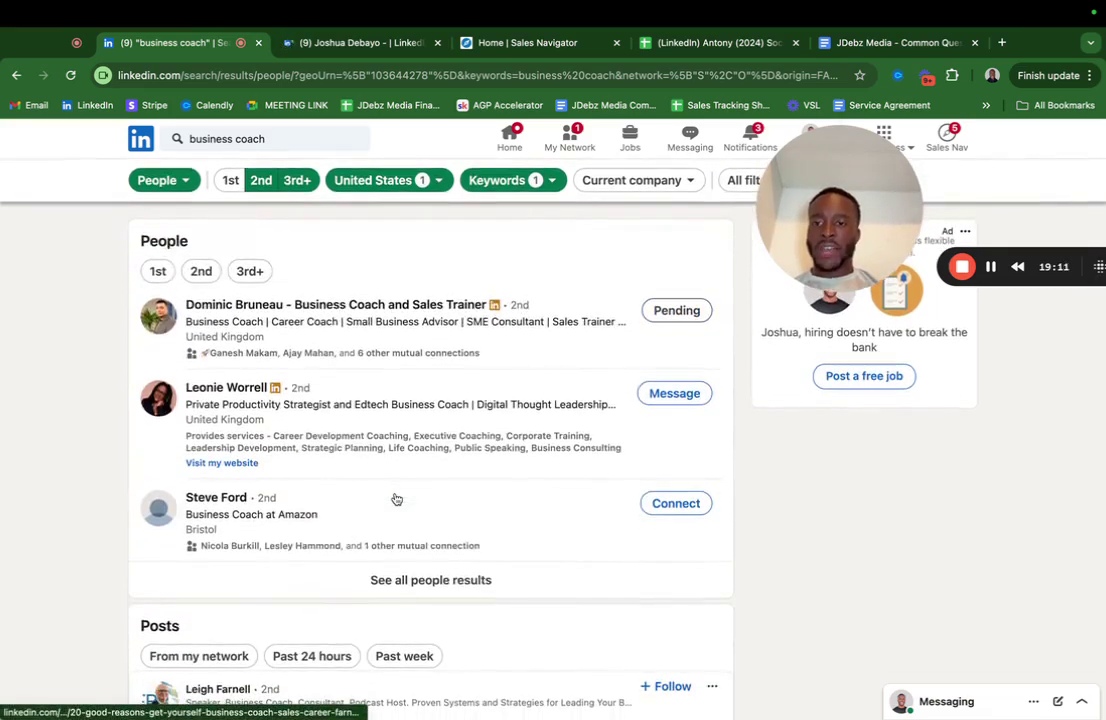
{"action": "left_click", "coordinate": [444, 580]}
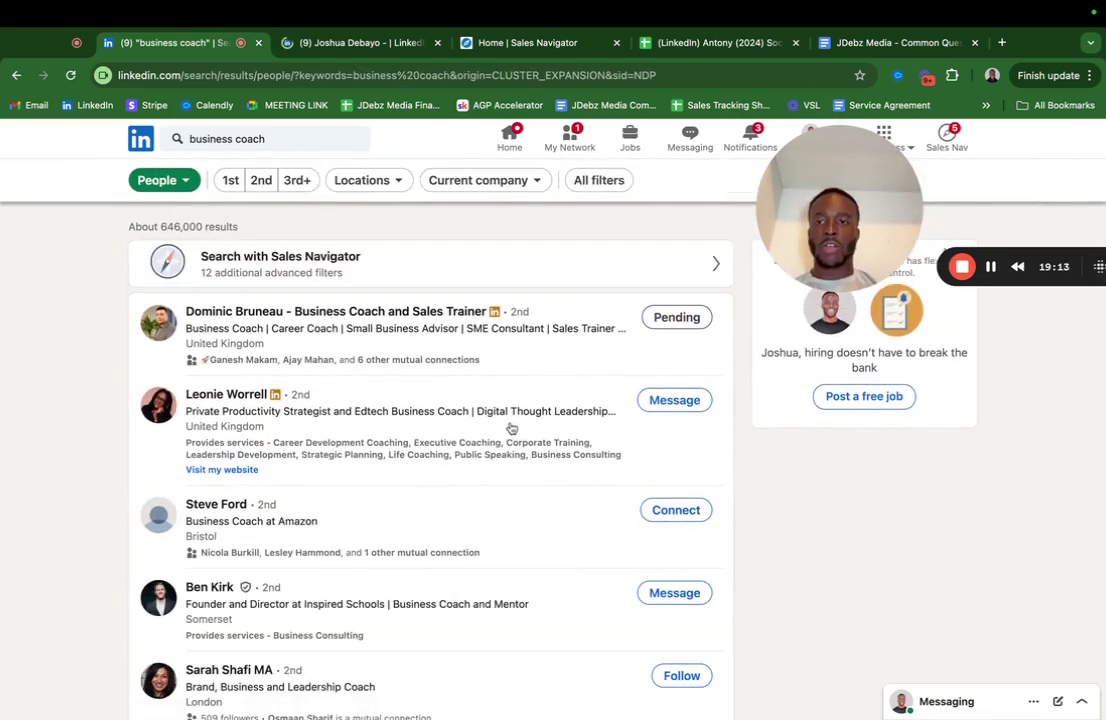
Step: Limit the people results to 2nd and 3rd+ connections in the United States
{"action": "left_click", "coordinate": [260, 180]}
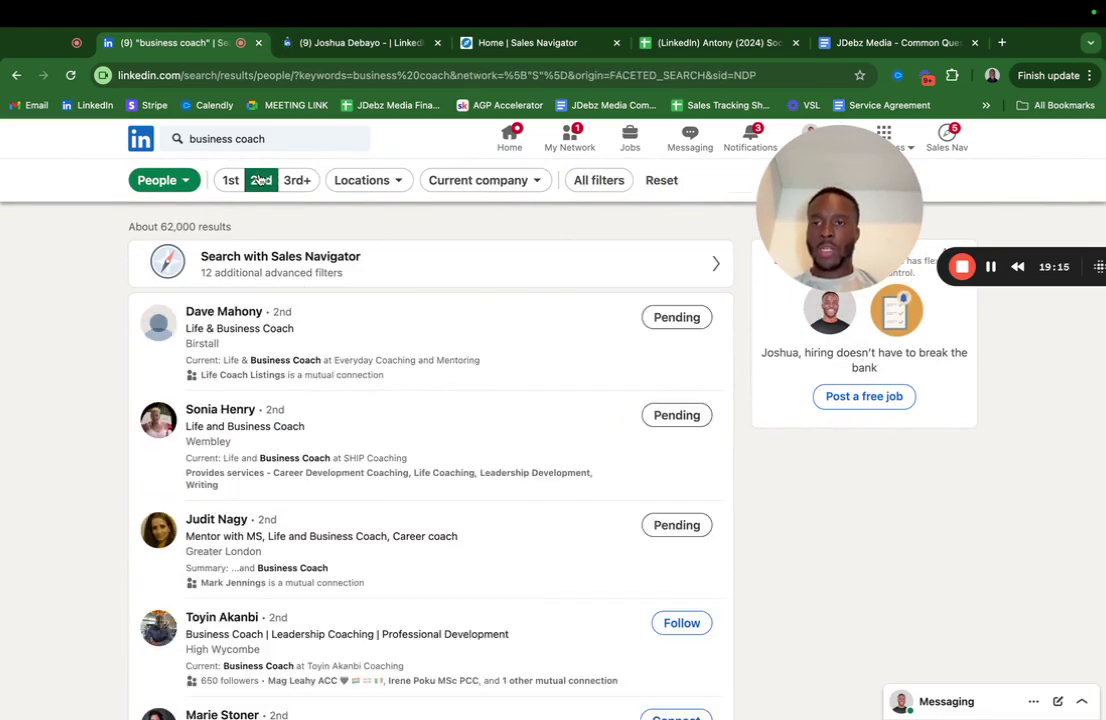
{"action": "left_click", "coordinate": [292, 181]}
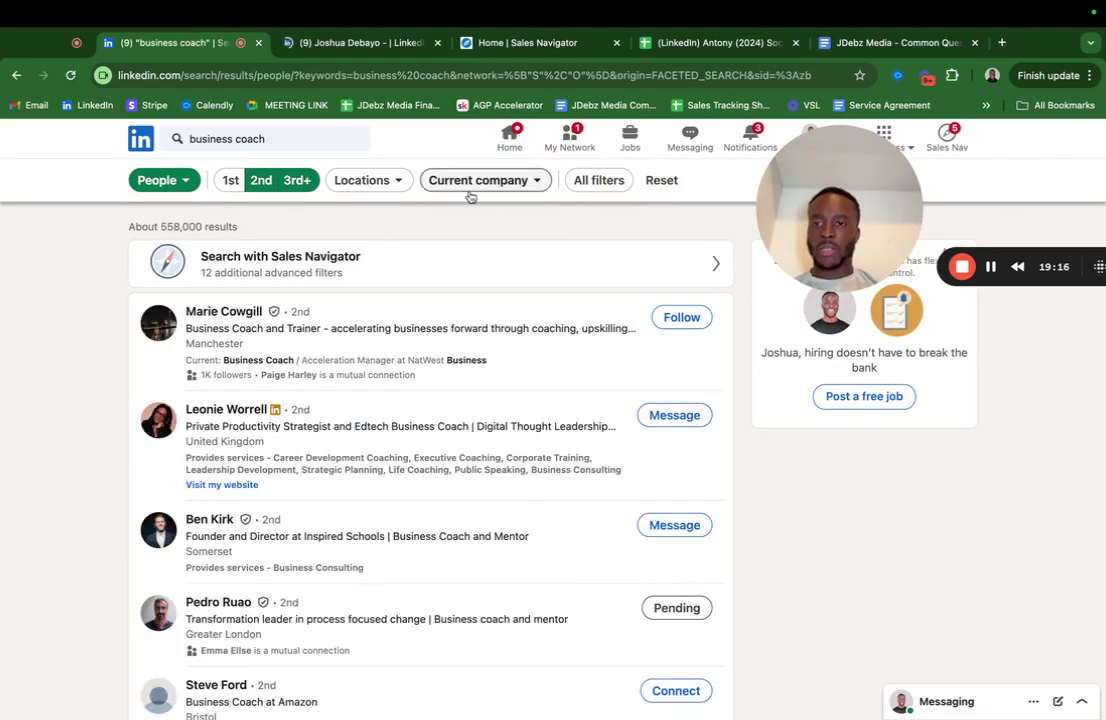
{"action": "left_click", "coordinate": [599, 180]}
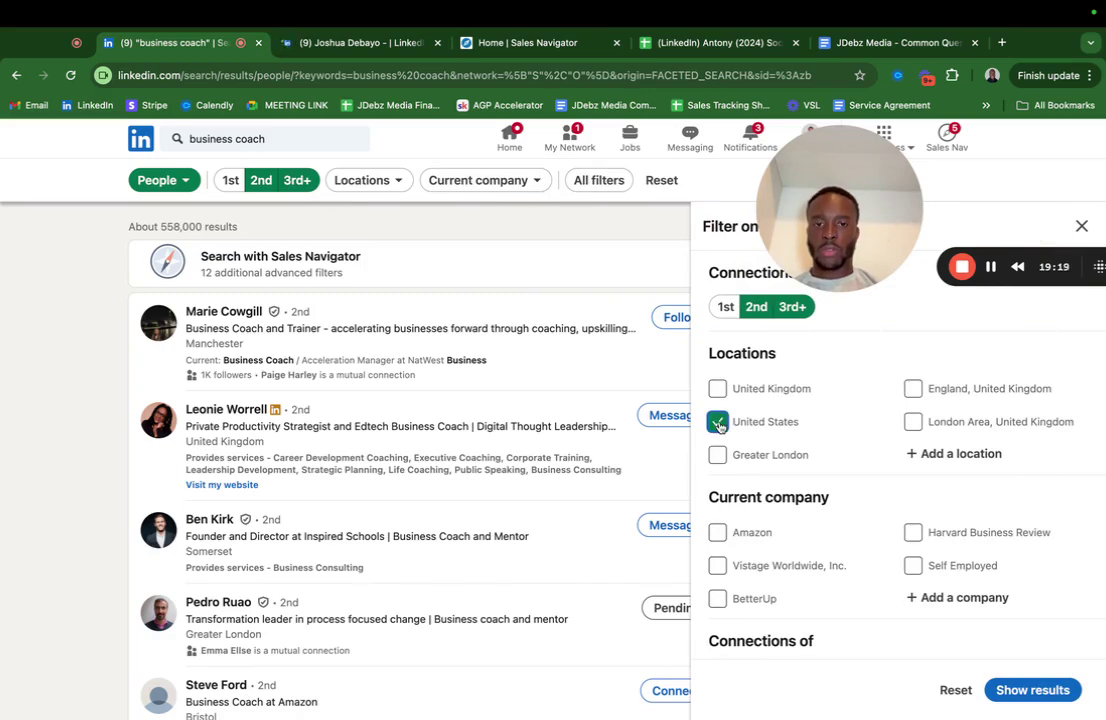
{"action": "left_click", "coordinate": [1019, 684]}
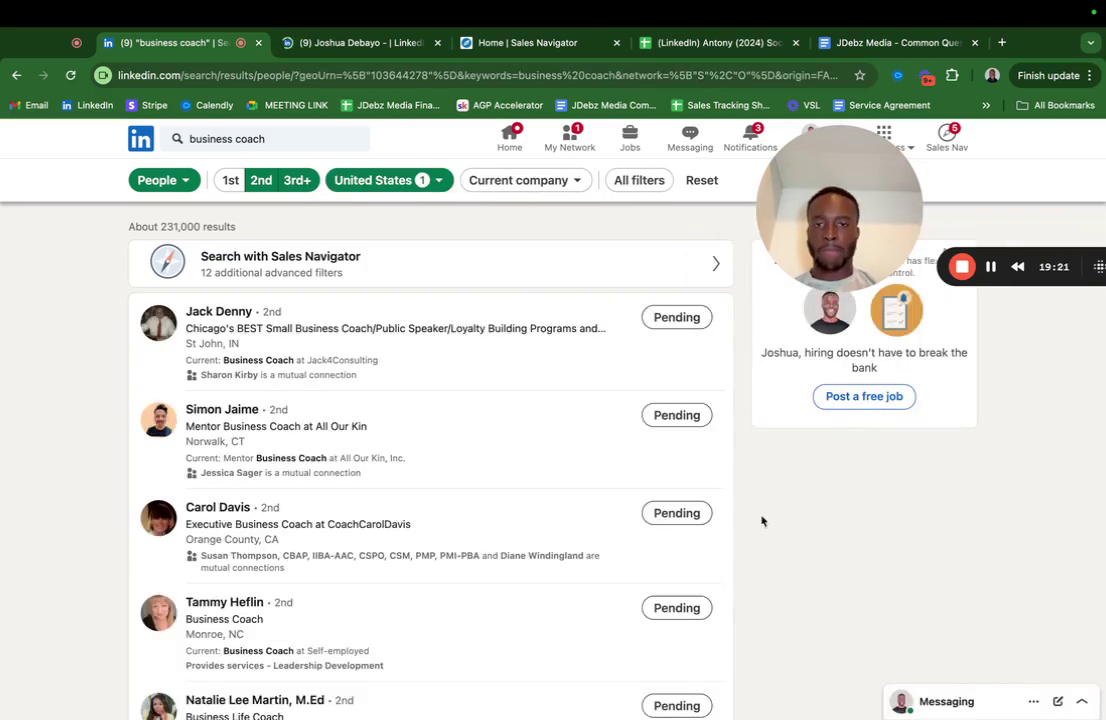
Step: Add the title keywords "CEO" OR "FOUNDER" OR "OWNER" to the filters and show the results
{"action": "left_click", "coordinate": [636, 190]}
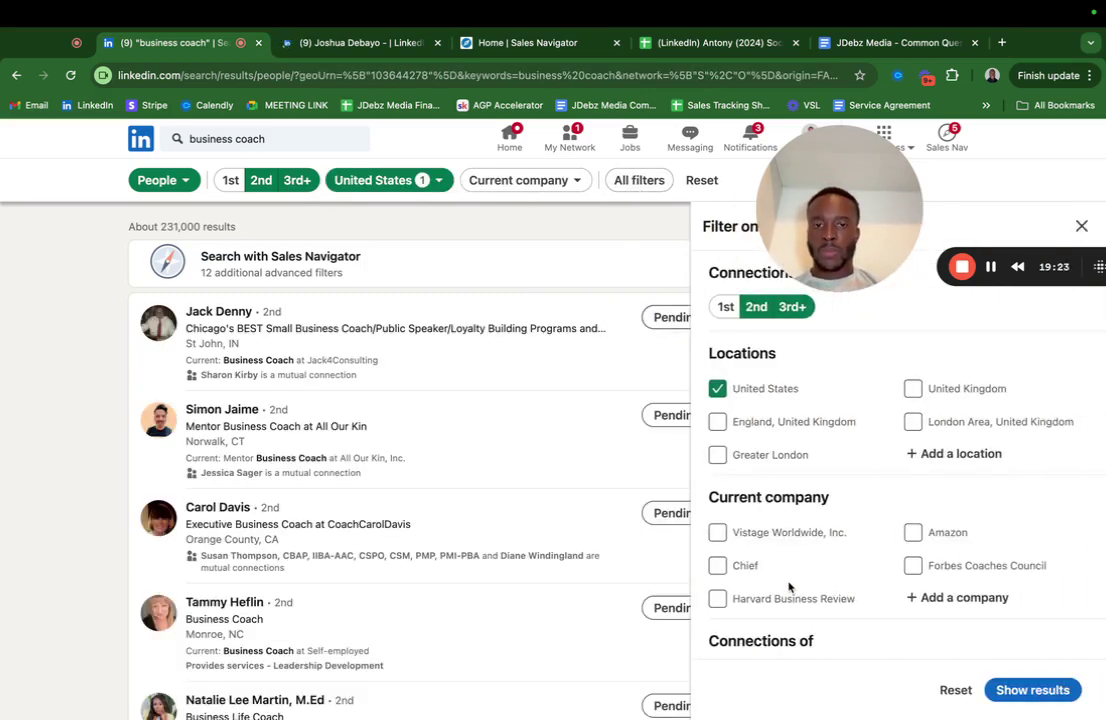
{"action": "scroll", "coordinate": [760, 570], "scroll_direction": "down", "scroll_amount": 10}
{"action": "left_click", "coordinate": [787, 580]}
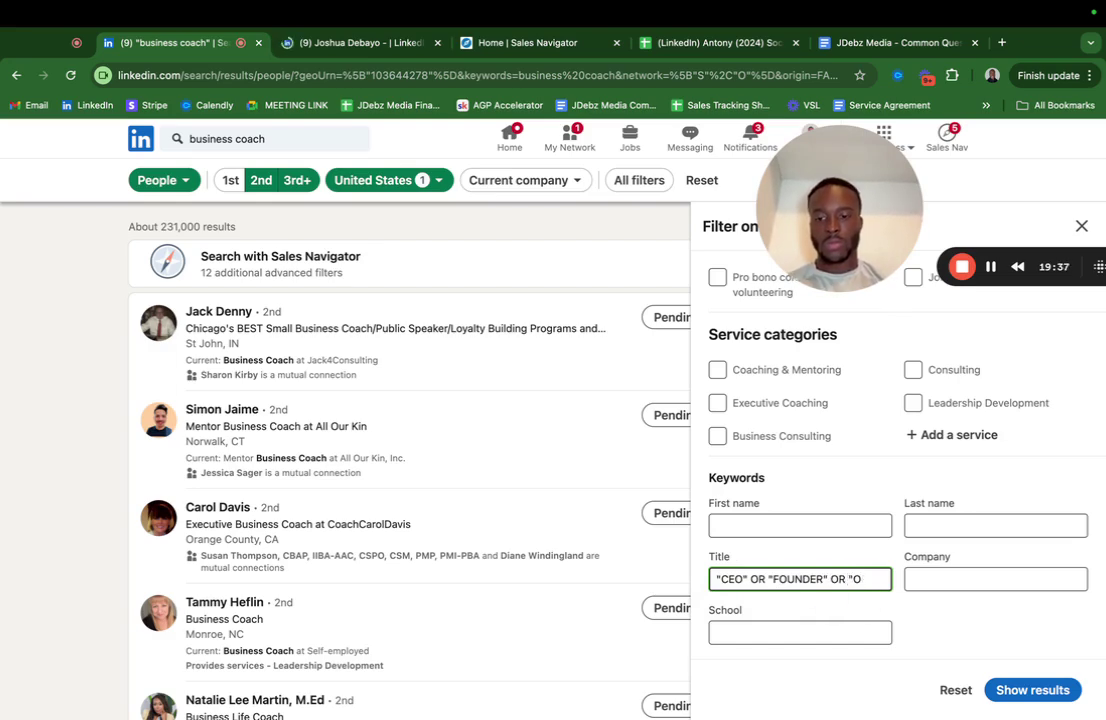
{"action": "type", "text": "R\""}
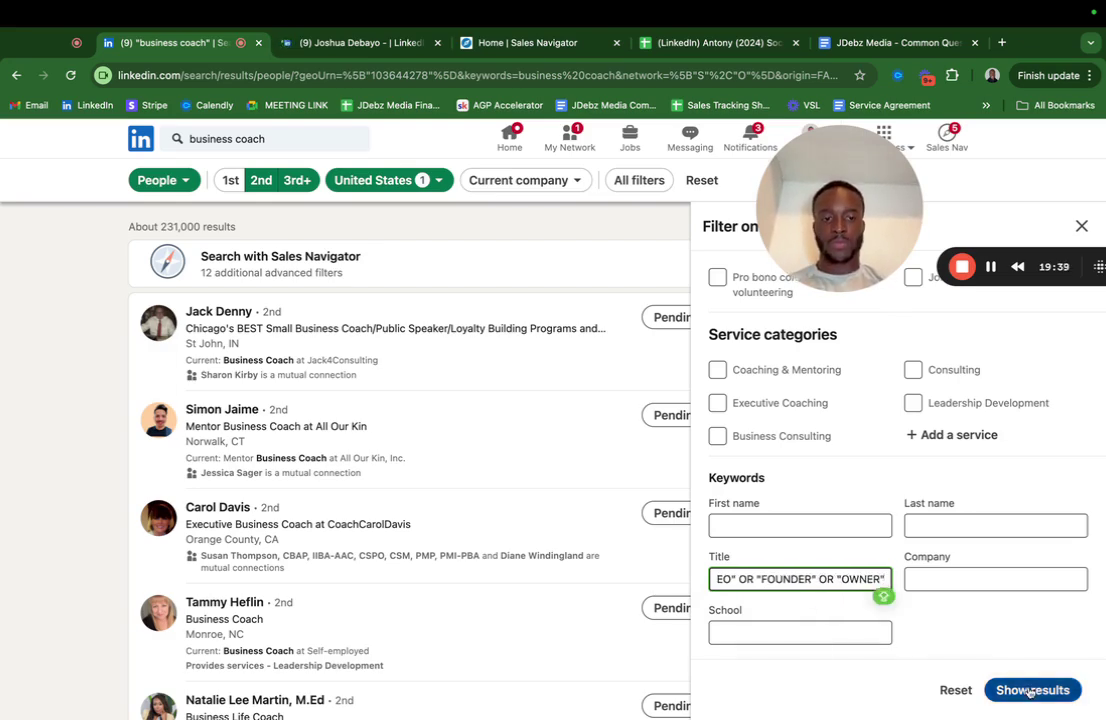
{"action": "left_click", "coordinate": [1030, 690]}
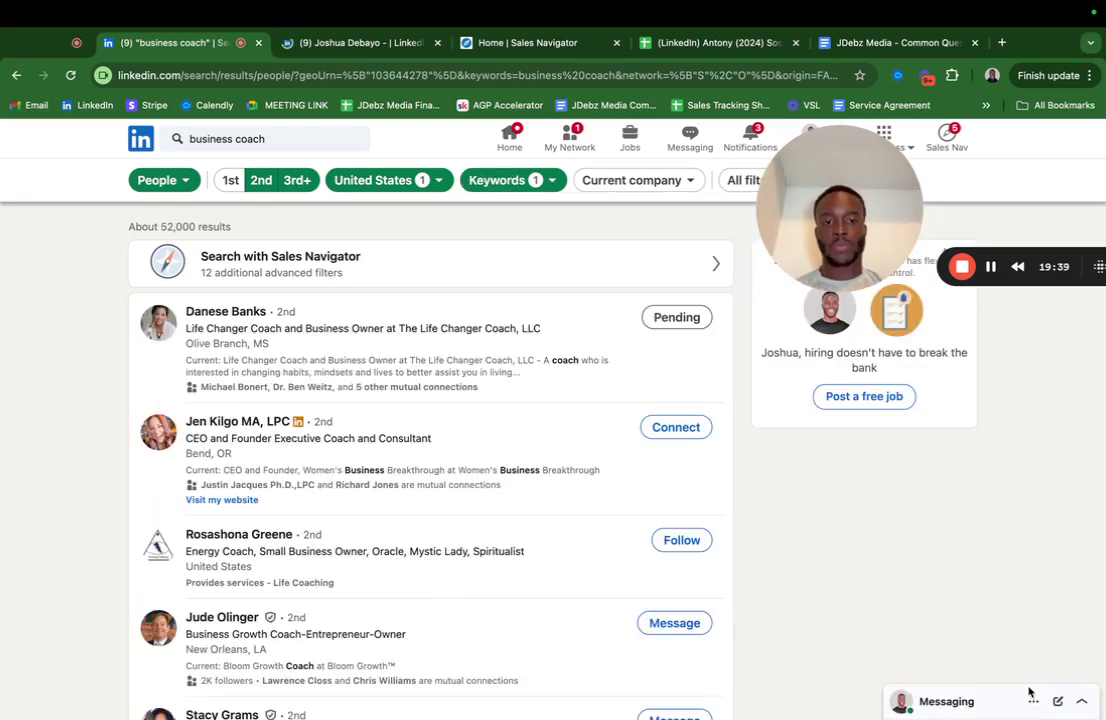
Step: View the note option in the connection invitation for the executive coach in Bend, OR, and dismiss the invitation without sending it
{"action": "left_click", "coordinate": [668, 430]}
{"action": "left_click", "coordinate": [553, 290]}
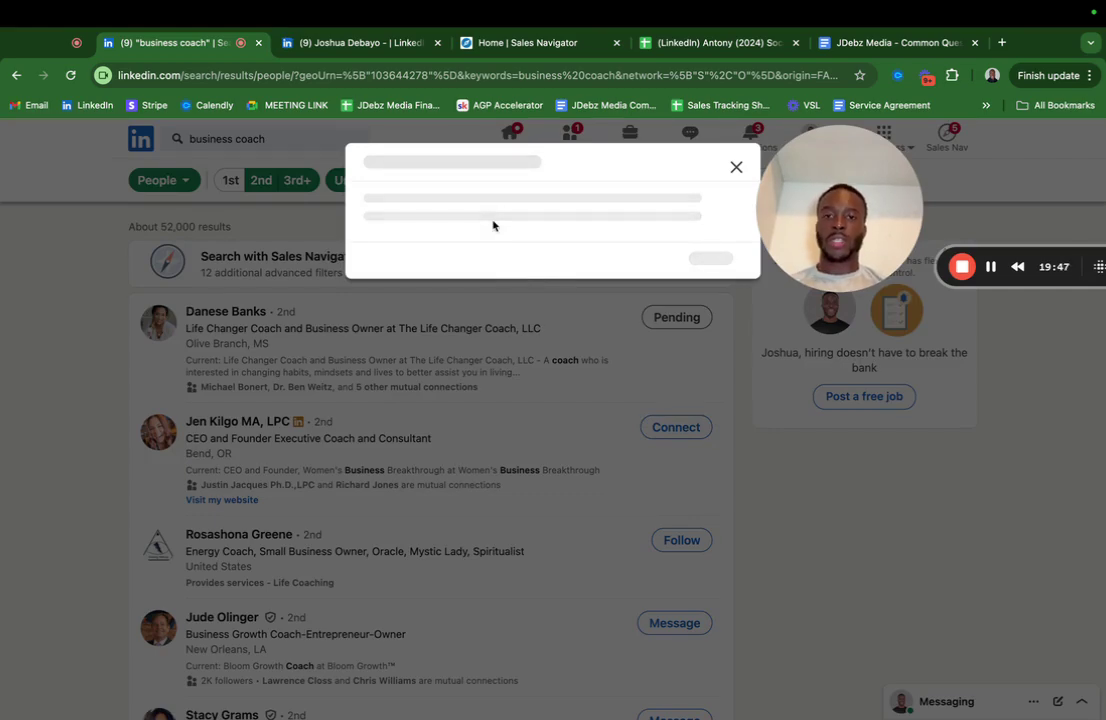
{"action": "left_click_drag", "start_coordinate": [793, 219], "coordinate": [793, 329]}
{"action": "left_click", "coordinate": [993, 378]}
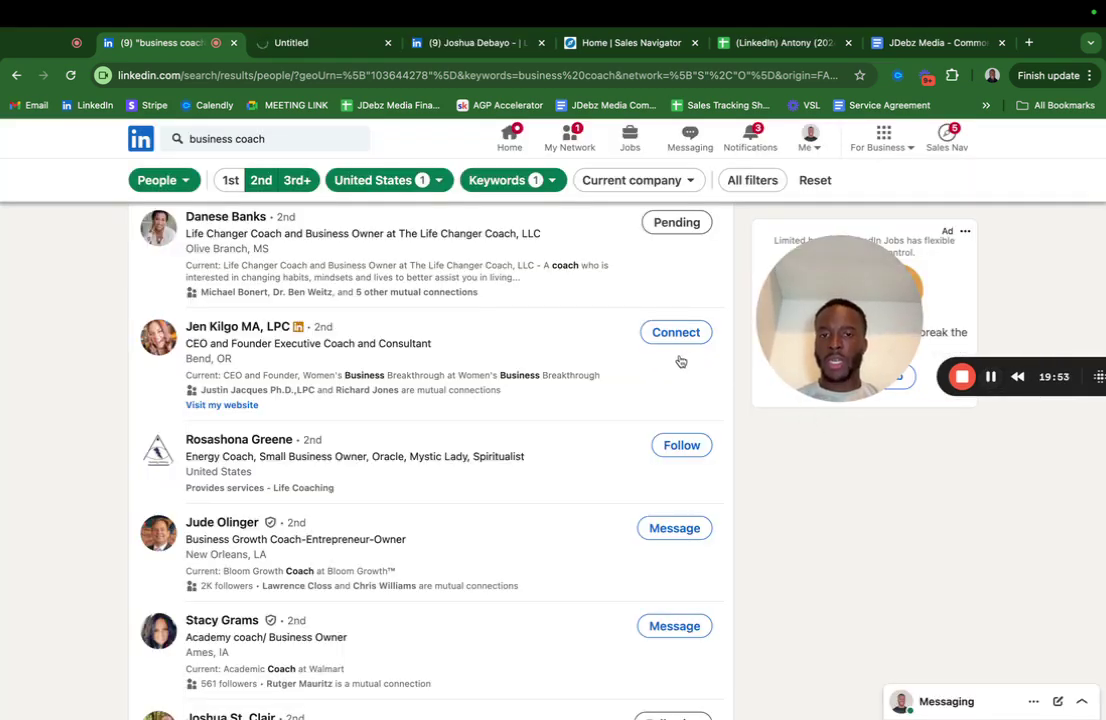
{"action": "scroll", "coordinate": [578, 414], "scroll_direction": "down", "scroll_amount": 1}
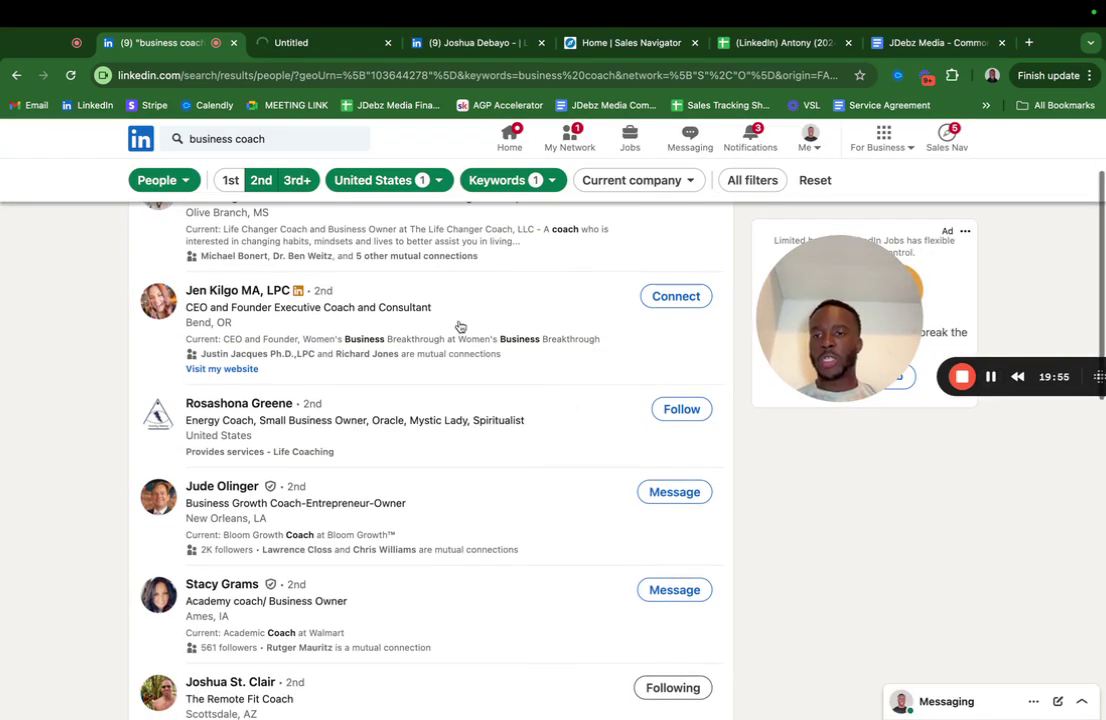
{"action": "left_click", "coordinate": [690, 297]}
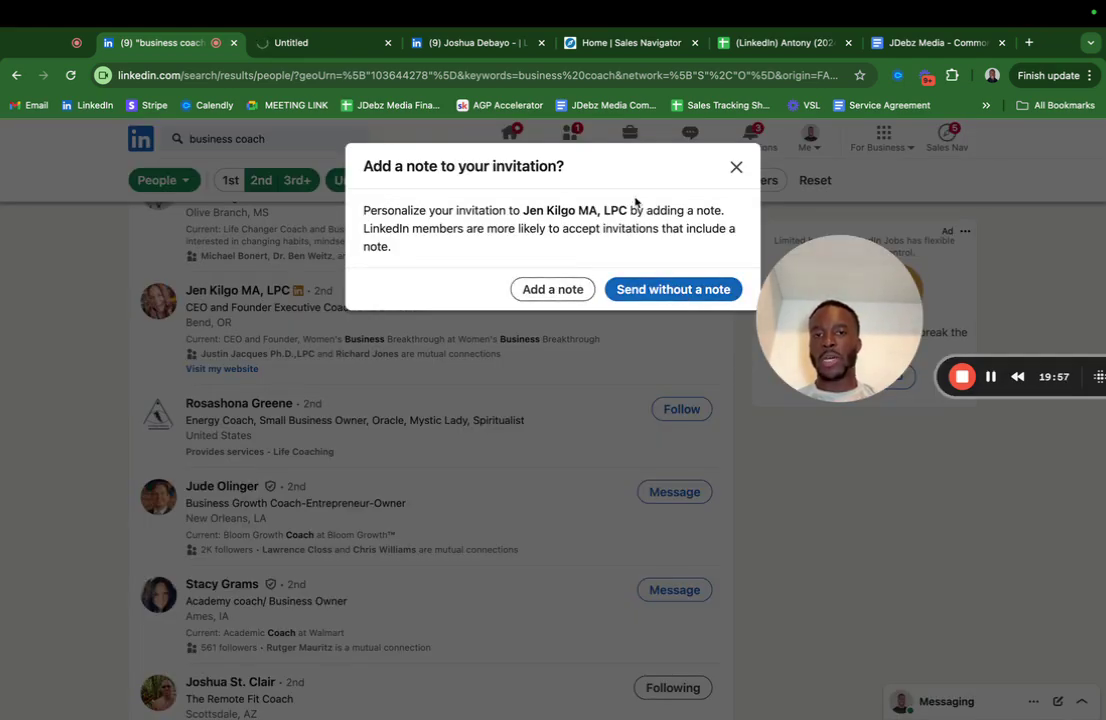
{"action": "left_click", "coordinate": [736, 167]}
Step: Switch to Sales Navigator and open its messaging inbox
{"action": "left_click", "coordinate": [600, 43]}
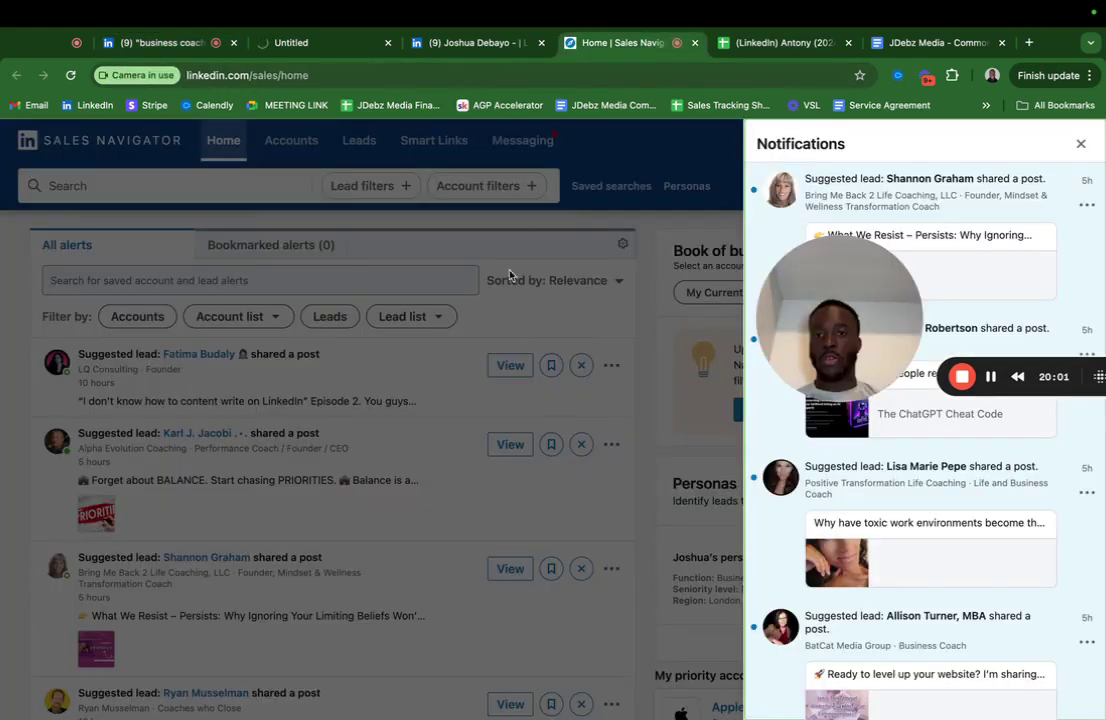
{"action": "left_click", "coordinate": [493, 144]}
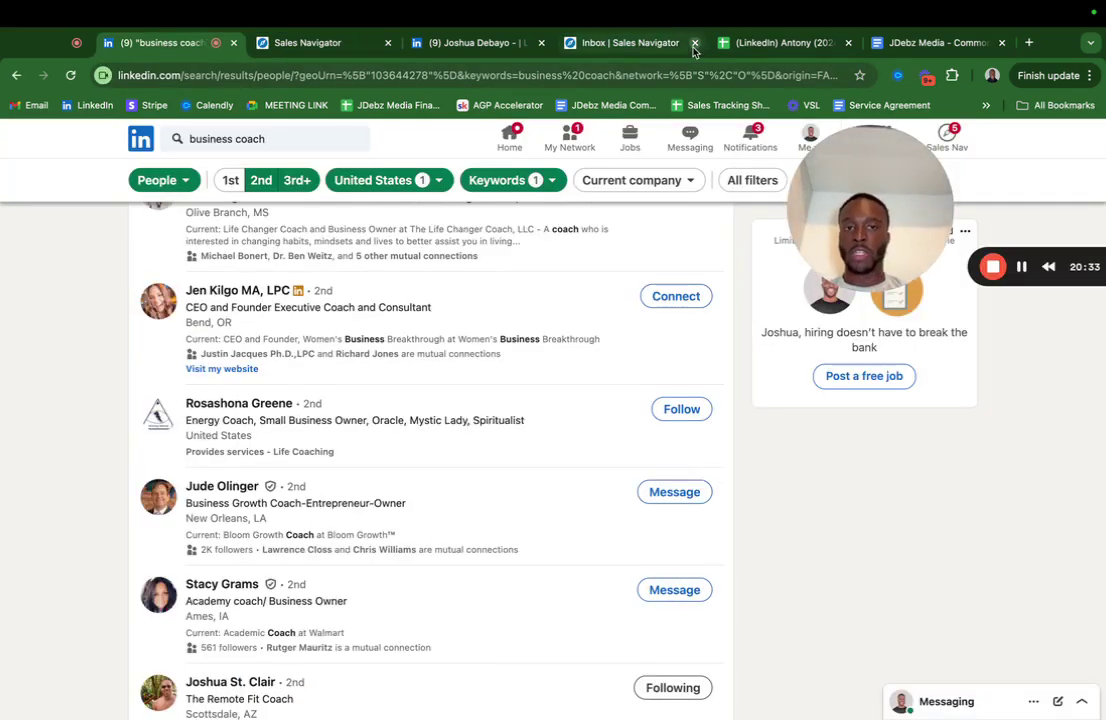
Step: Switch to the JDebz Media - Common Questions document and review the prepared answers on the pay-per model and qualified leads
{"action": "left_click", "coordinate": [905, 42]}
{"action": "left_click", "coordinate": [496, 452]}
{"action": "scroll", "coordinate": [493, 420], "scroll_direction": "down", "scroll_amount": 20}
{"action": "scroll", "coordinate": [493, 420], "scroll_direction": "up", "scroll_amount": 15}
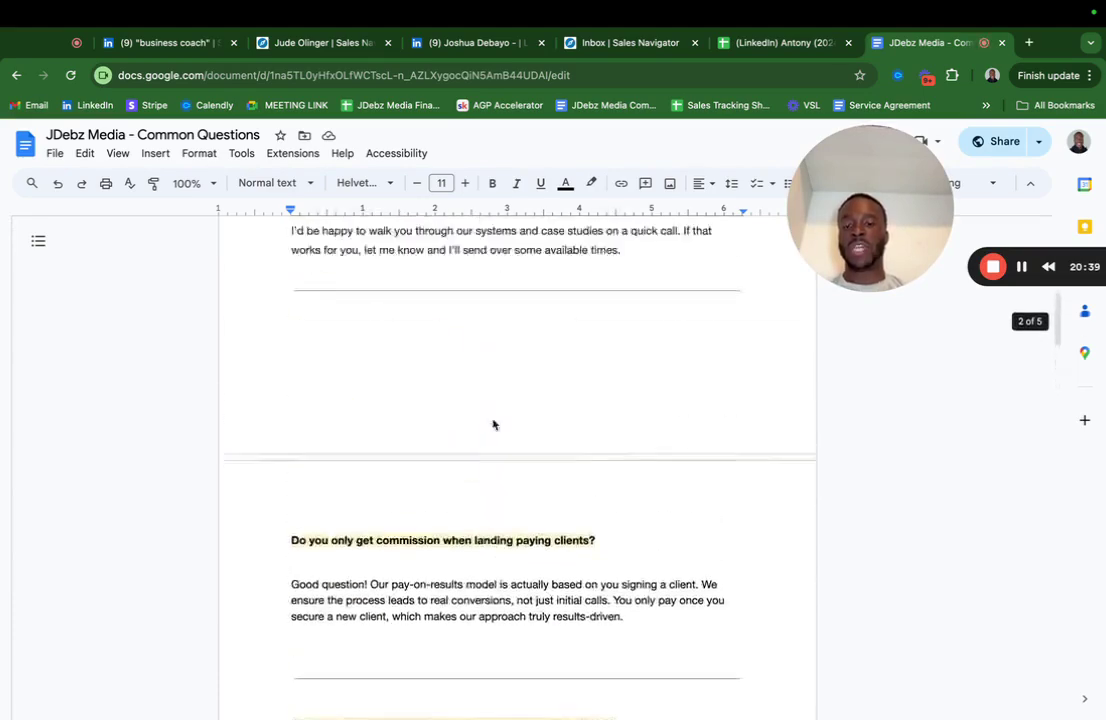
{"action": "scroll", "coordinate": [493, 420], "scroll_direction": "up", "scroll_amount": 5}
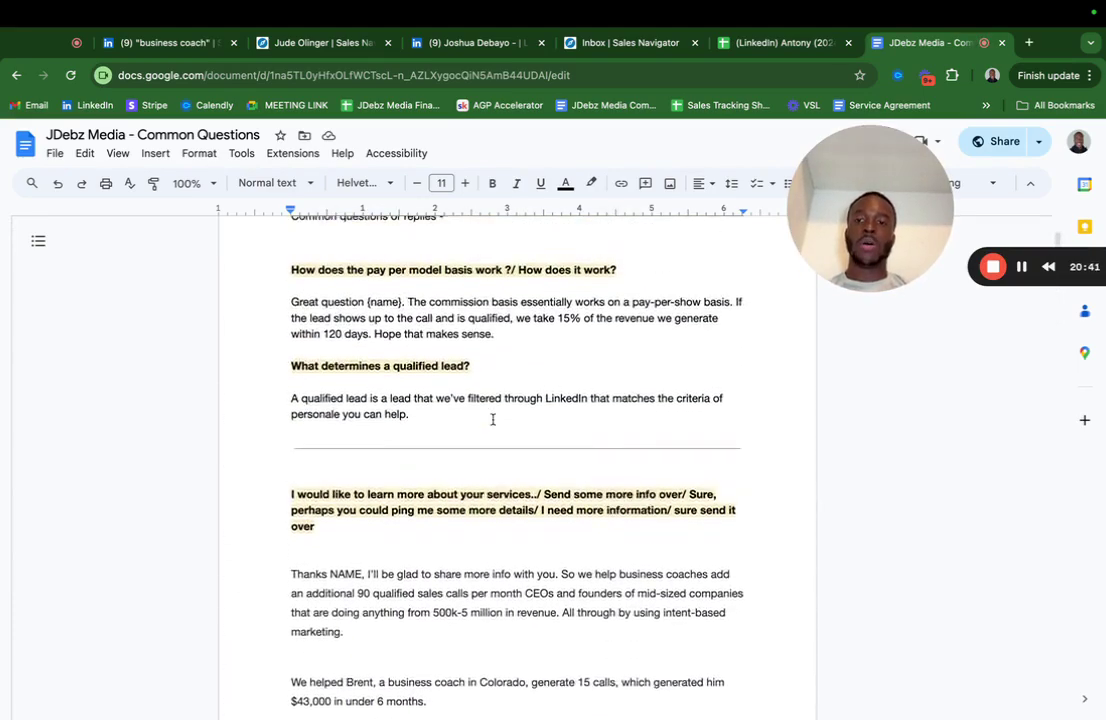
{"action": "left_click_drag", "start_coordinate": [287, 413], "coordinate": [521, 442]}
{"action": "left_click", "coordinate": [452, 434]}
Step: Read the remaining prepared replies about service details, commission, booking strategy, guaranteed appointments and upfront fees
{"action": "scroll", "coordinate": [453, 434], "scroll_direction": "down", "scroll_amount": 2}
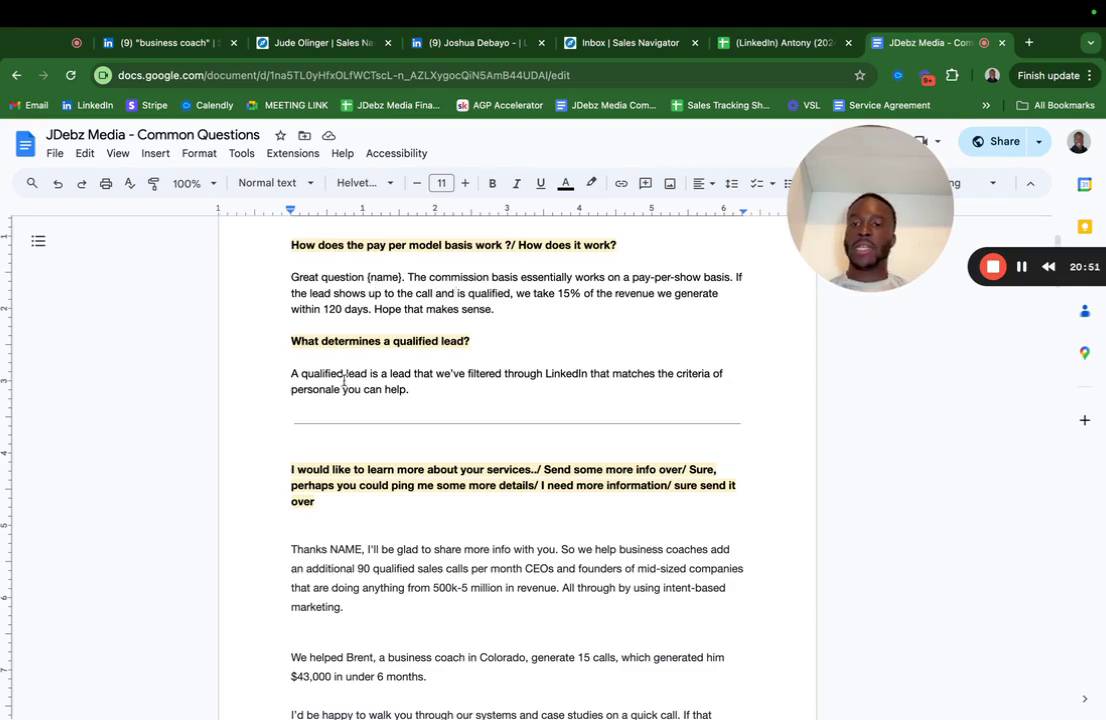
{"action": "scroll", "coordinate": [339, 493], "scroll_direction": "up", "scroll_amount": 1}
{"action": "scroll", "coordinate": [339, 493], "scroll_direction": "down", "scroll_amount": 10}
{"action": "scroll", "coordinate": [339, 493], "scroll_direction": "down", "scroll_amount": 1}
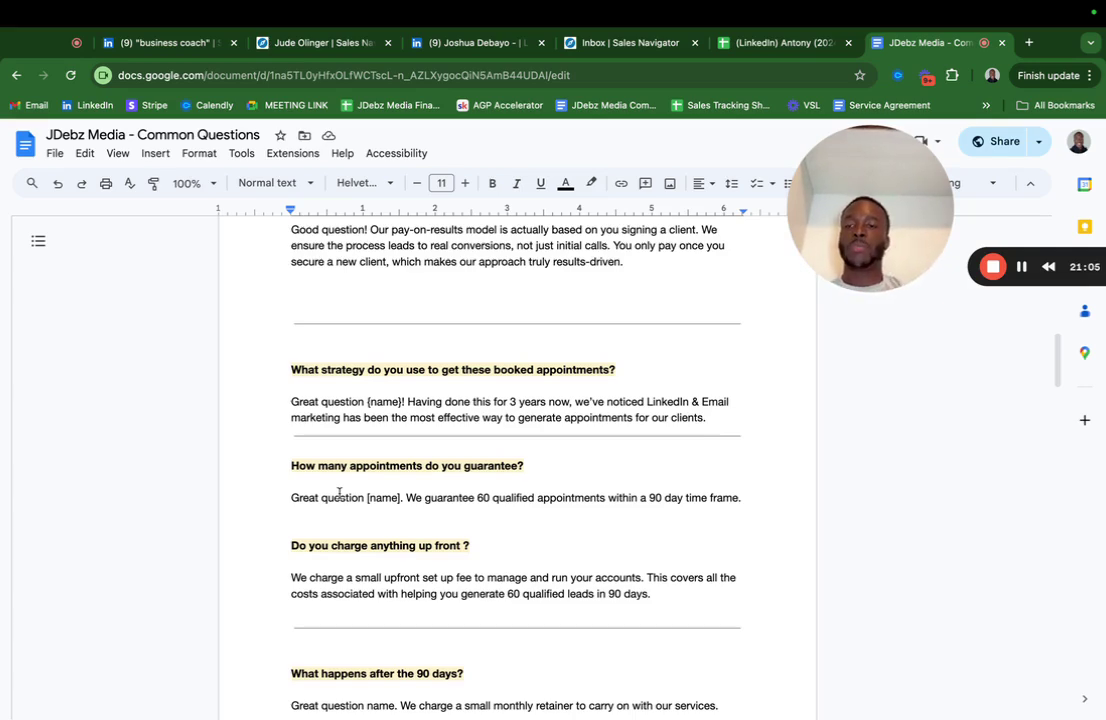
{"action": "left_click", "coordinate": [398, 498]}
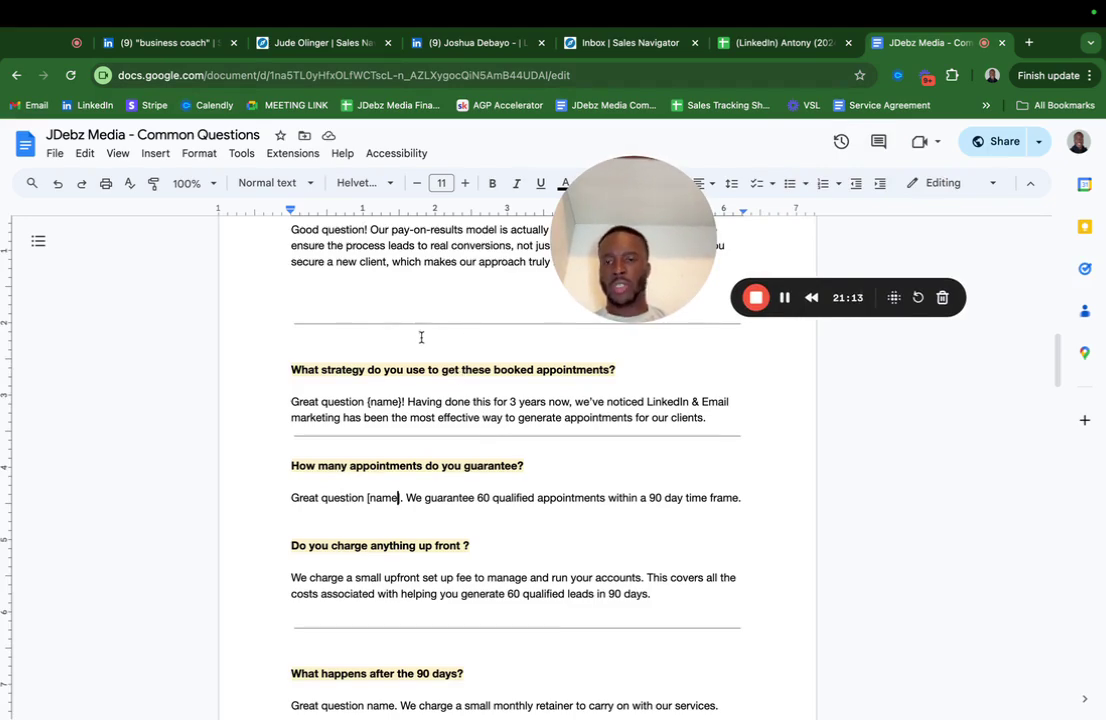
{"action": "scroll", "coordinate": [425, 350], "scroll_direction": "up", "scroll_amount": 10}
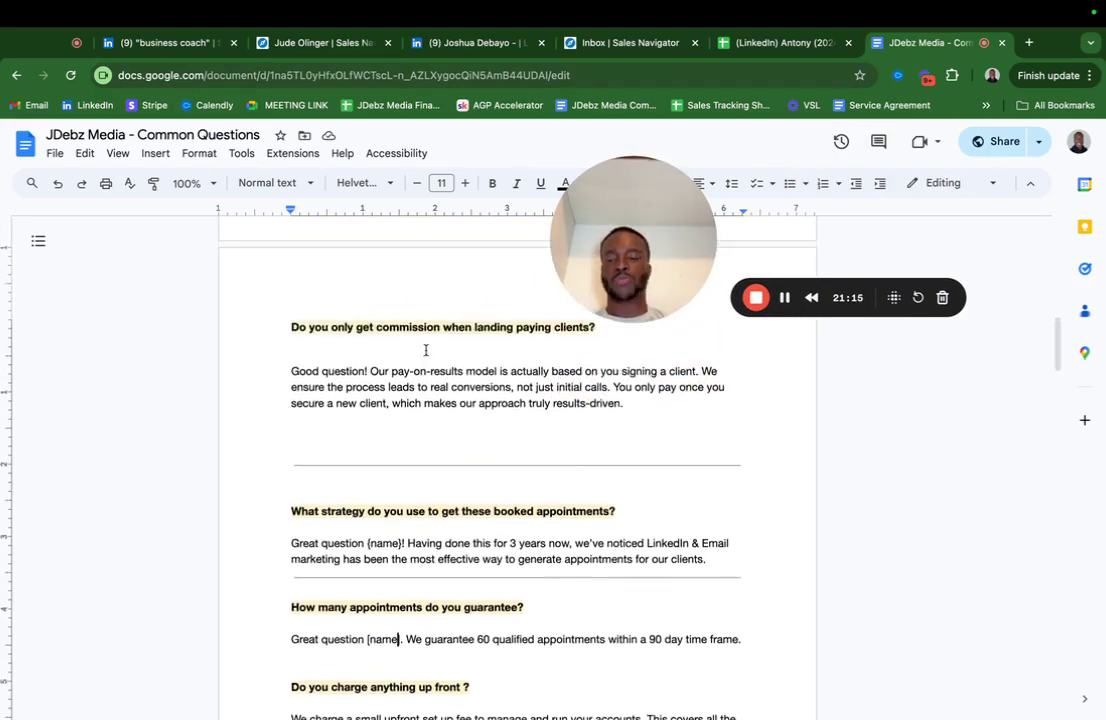
Step: Return to LinkedIn, open your own profile from the home feed, and show all posts from its Activity section
{"action": "left_click", "coordinate": [187, 42]}
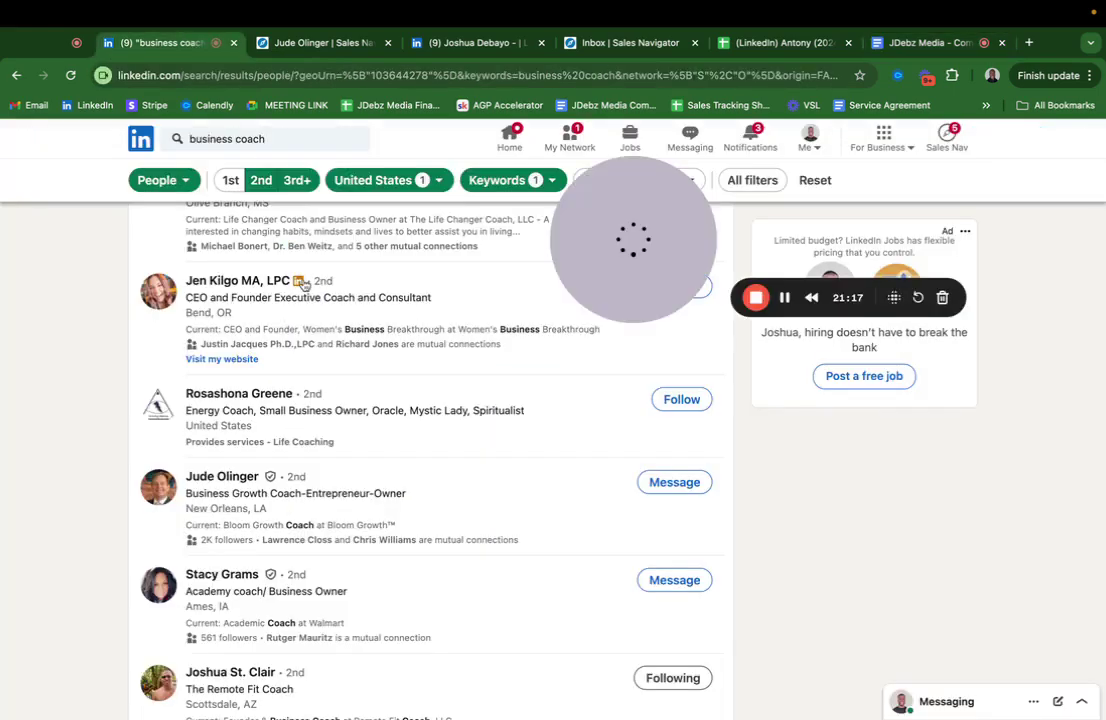
{"action": "left_click", "coordinate": [141, 139]}
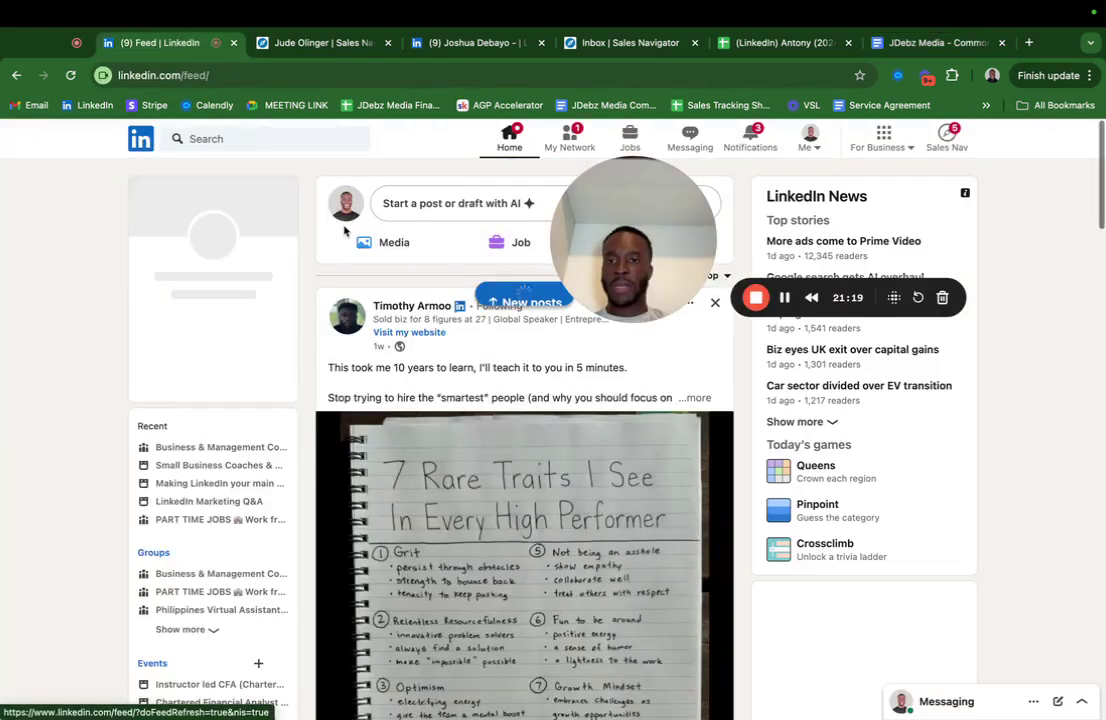
{"action": "left_click", "coordinate": [203, 269]}
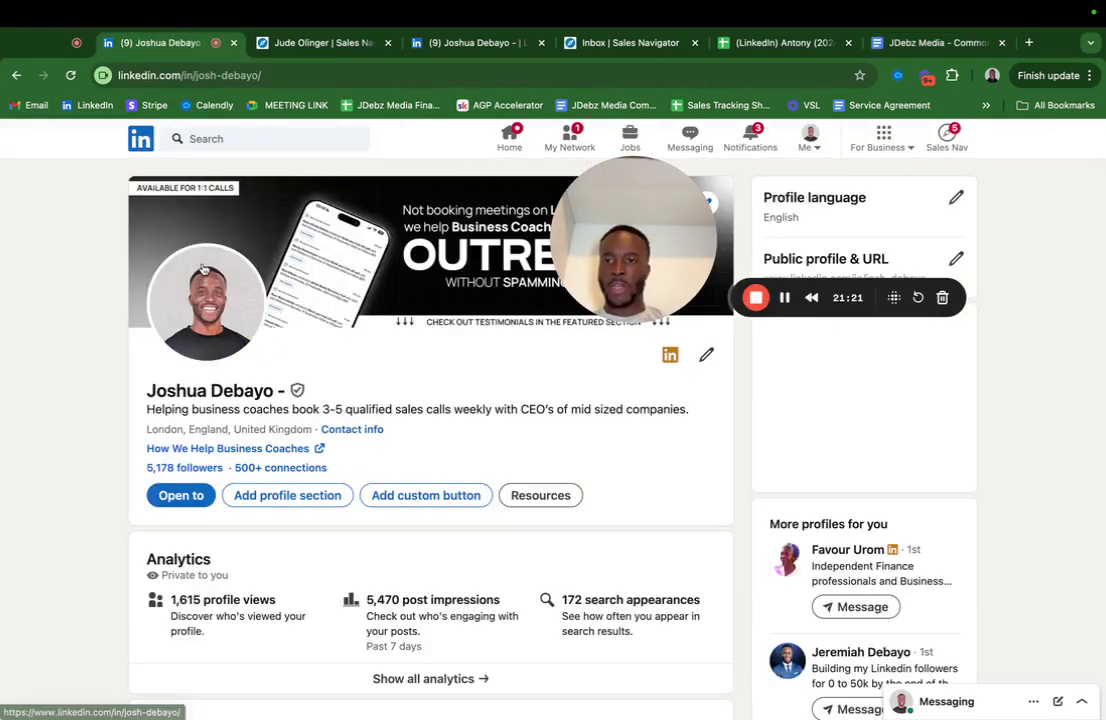
{"action": "scroll", "coordinate": [395, 425], "scroll_direction": "down", "scroll_amount": 10}
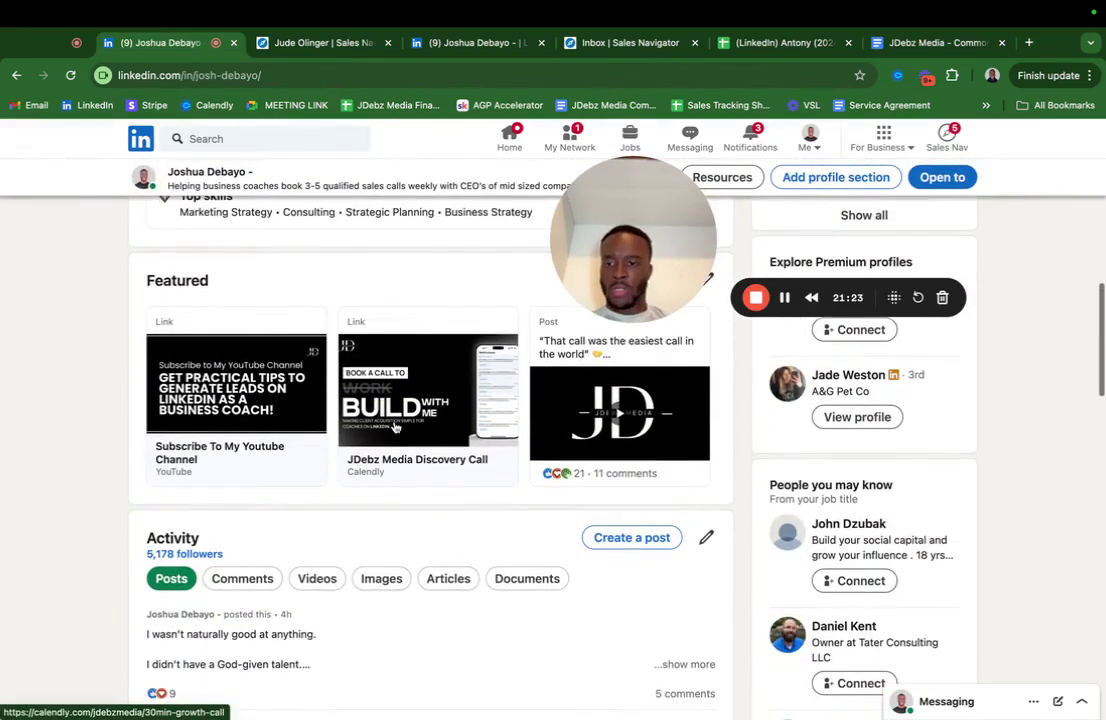
{"action": "scroll", "coordinate": [395, 427], "scroll_direction": "down", "scroll_amount": 5}
{"action": "scroll", "coordinate": [425, 520], "scroll_direction": "down", "scroll_amount": 1}
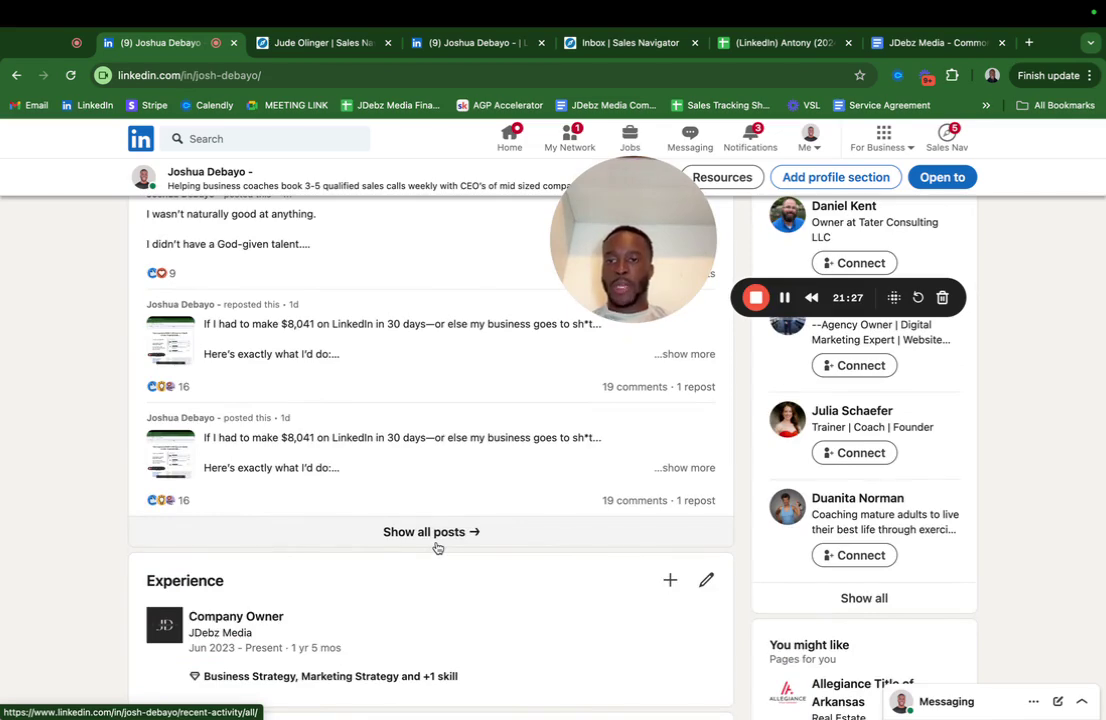
{"action": "left_click", "coordinate": [433, 533]}
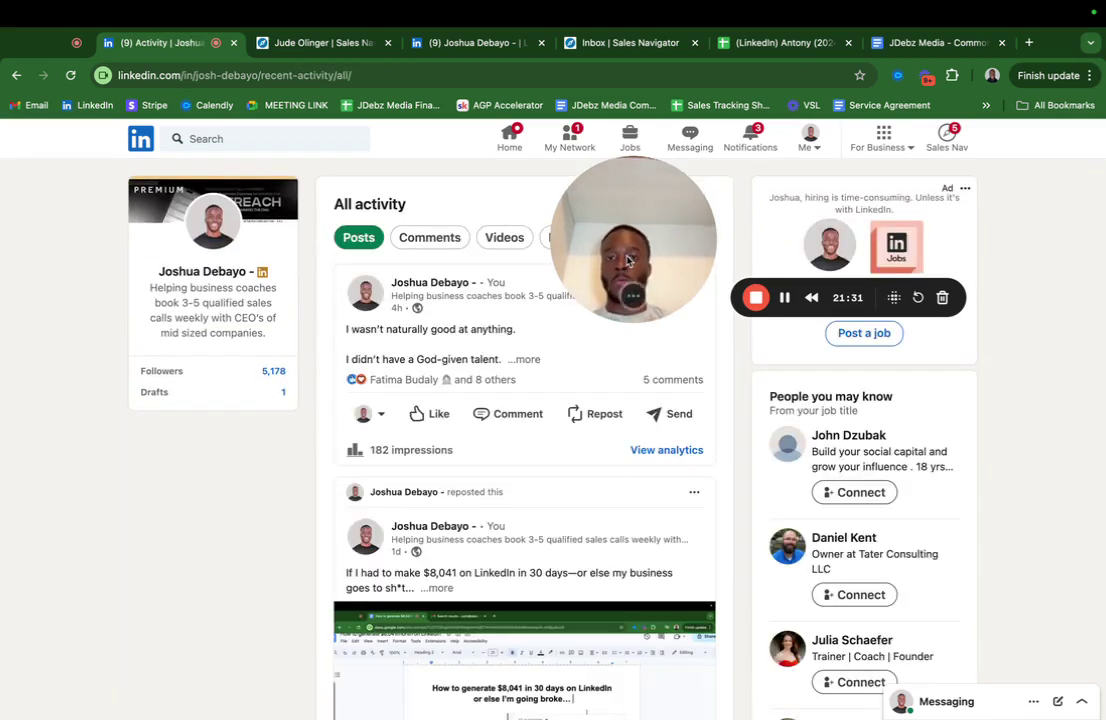
Step: Return from your activity page to the home feed and open the post impressions analytics for the past 7 days
{"action": "left_click_drag", "start_coordinate": [611, 305], "coordinate": [854, 260]}
{"action": "scroll", "coordinate": [570, 388], "scroll_direction": "down", "scroll_amount": 2}
{"action": "scroll", "coordinate": [570, 388], "scroll_direction": "down", "scroll_amount": 1}
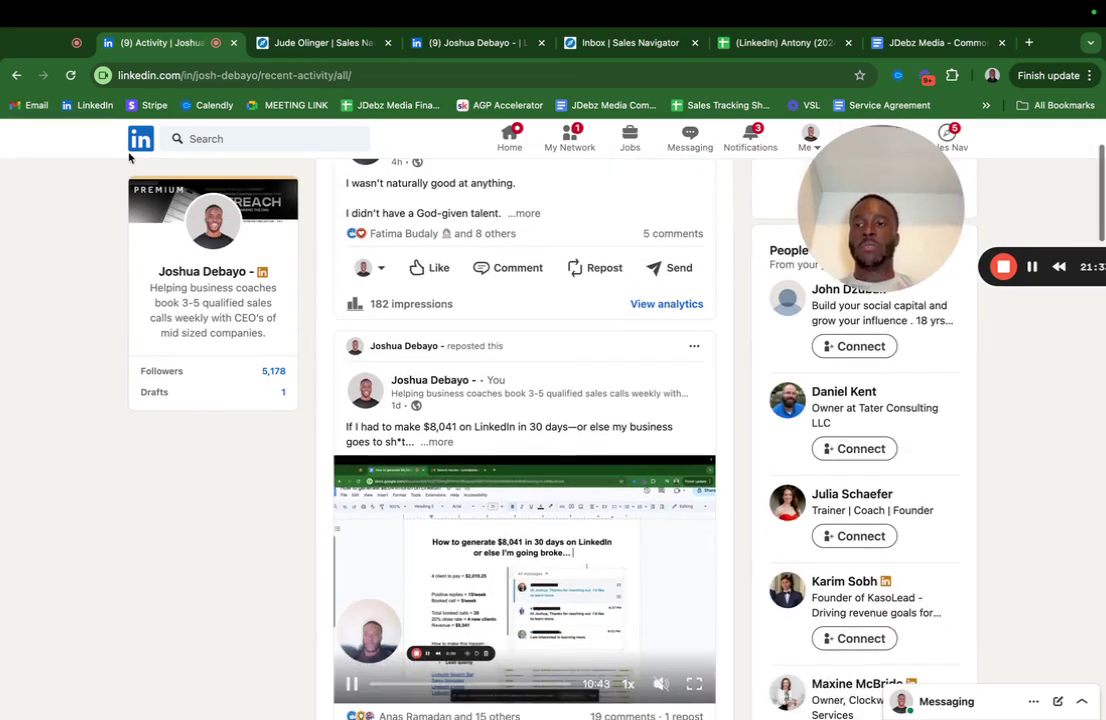
{"action": "left_click", "coordinate": [141, 138]}
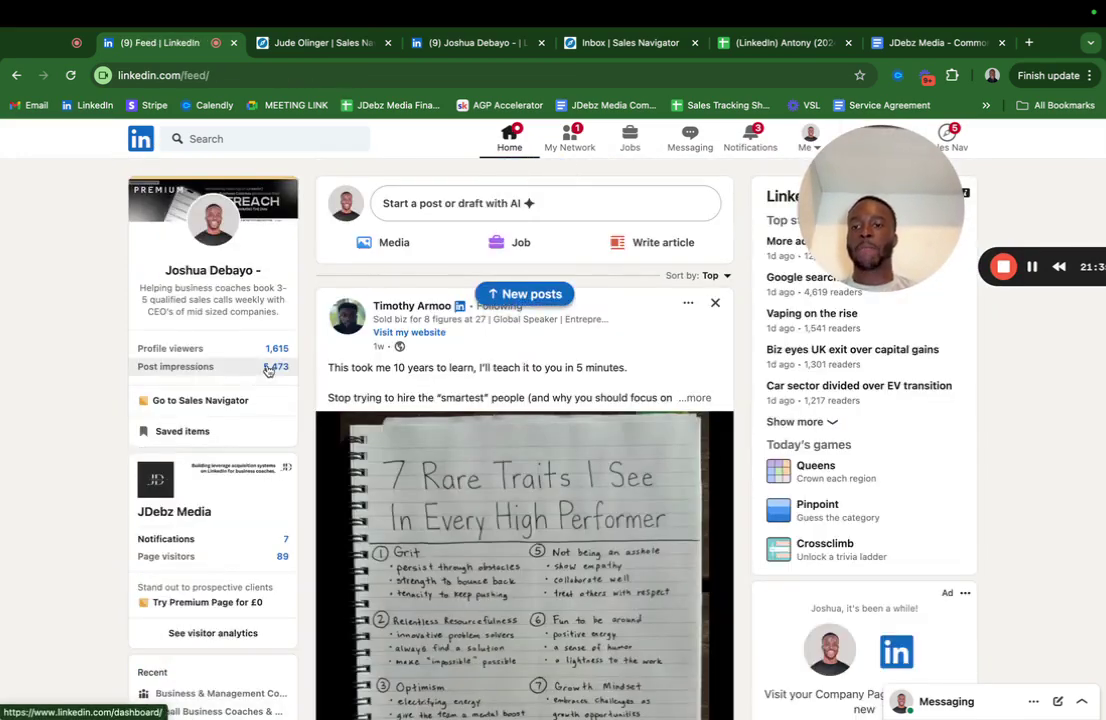
{"action": "left_click", "coordinate": [272, 368]}
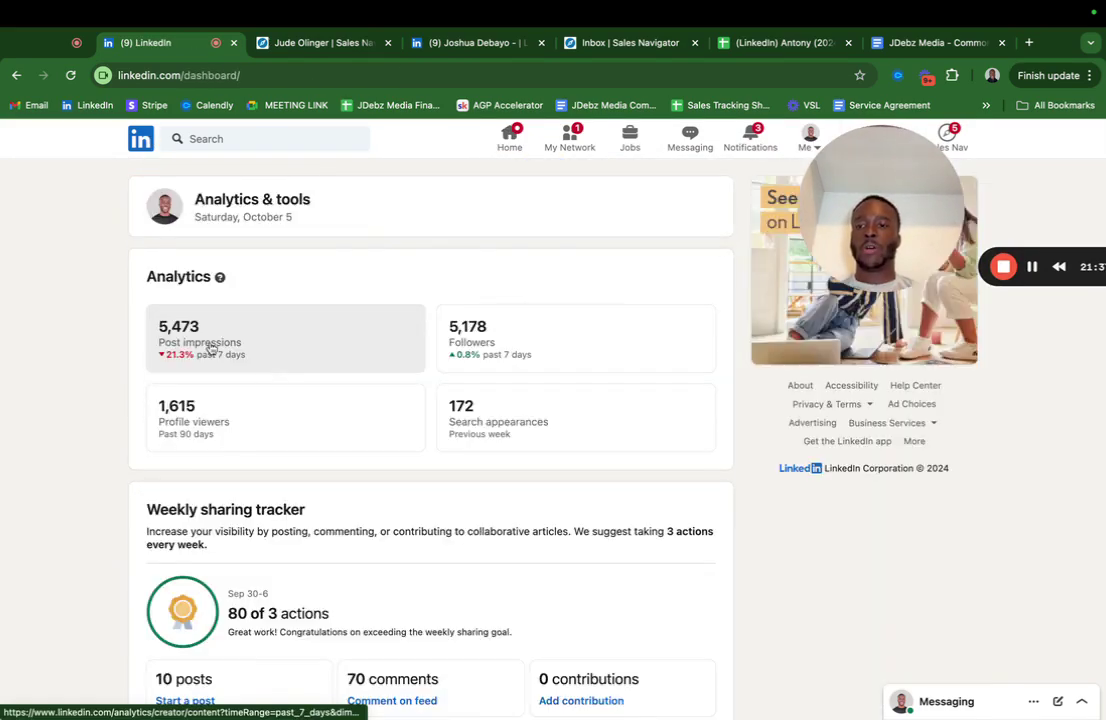
{"action": "left_click", "coordinate": [211, 348]}
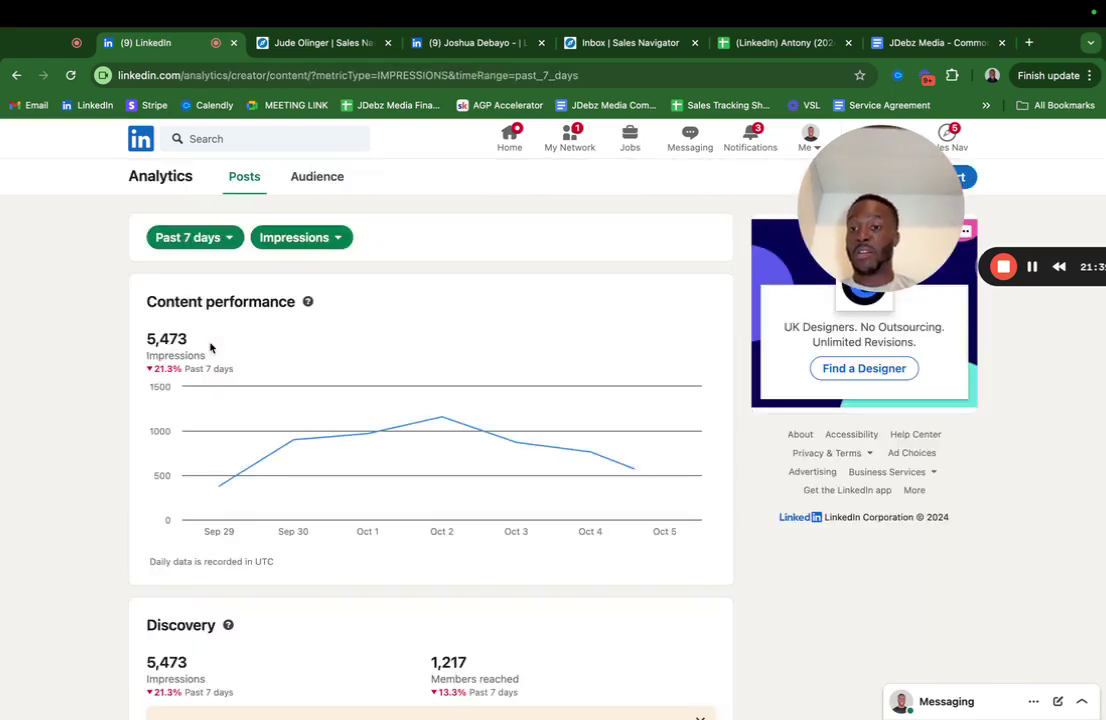
Step: Review the top performing posts by impressions, expanding them to the full list for the past 7 days
{"action": "scroll", "coordinate": [284, 430], "scroll_direction": "down", "scroll_amount": 6}
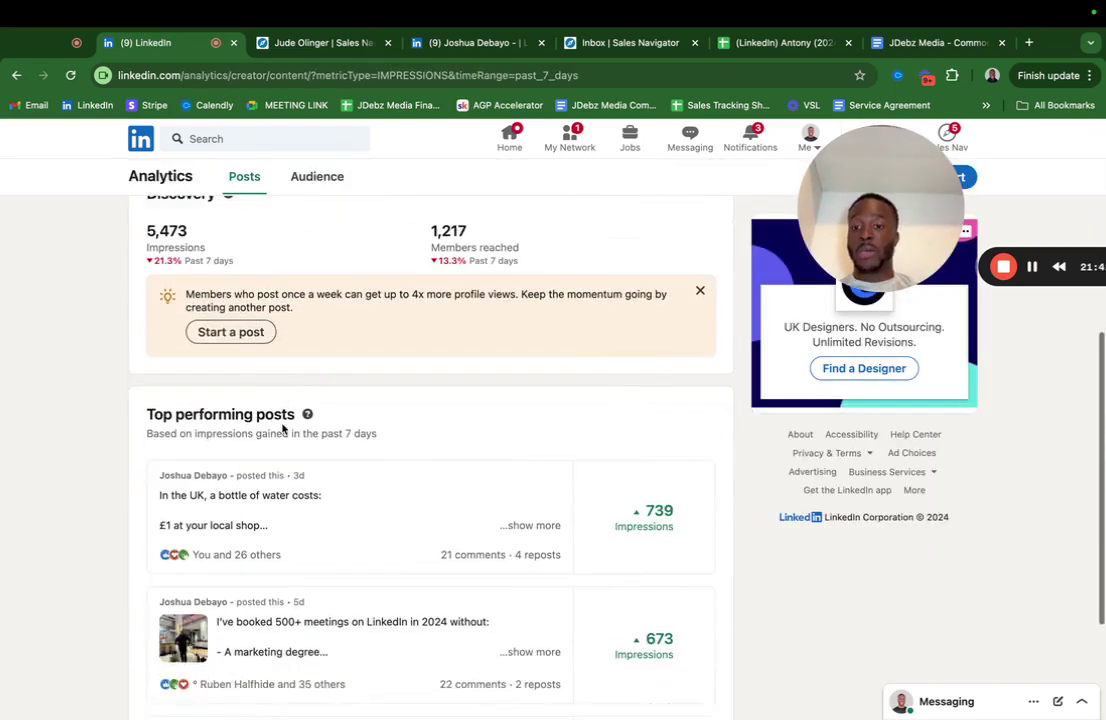
{"action": "scroll", "coordinate": [280, 428], "scroll_direction": "down", "scroll_amount": 1}
{"action": "scroll", "coordinate": [282, 418], "scroll_direction": "down", "scroll_amount": 1}
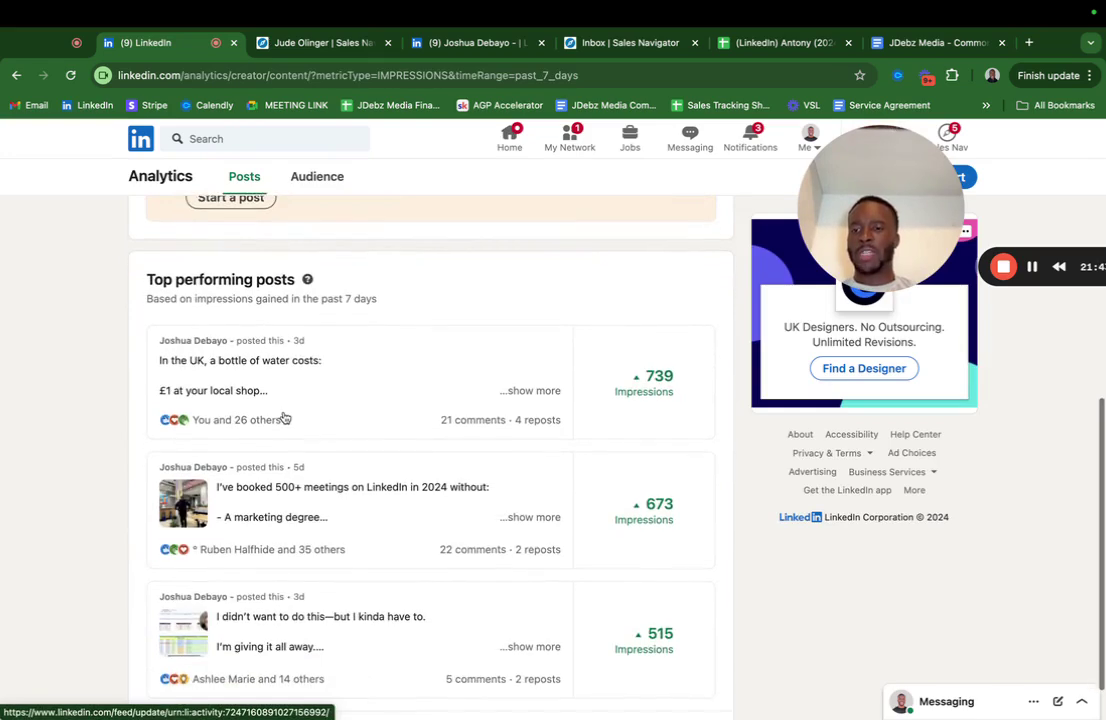
{"action": "scroll", "coordinate": [255, 525], "scroll_direction": "down", "scroll_amount": 1}
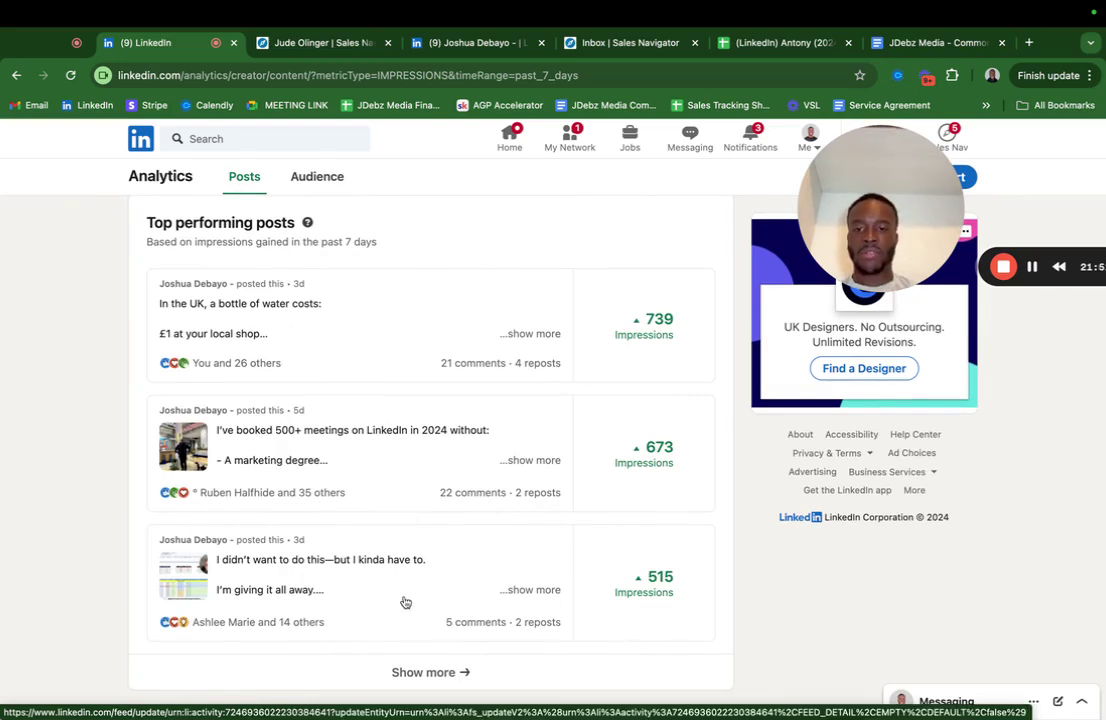
{"action": "left_click", "coordinate": [435, 680]}
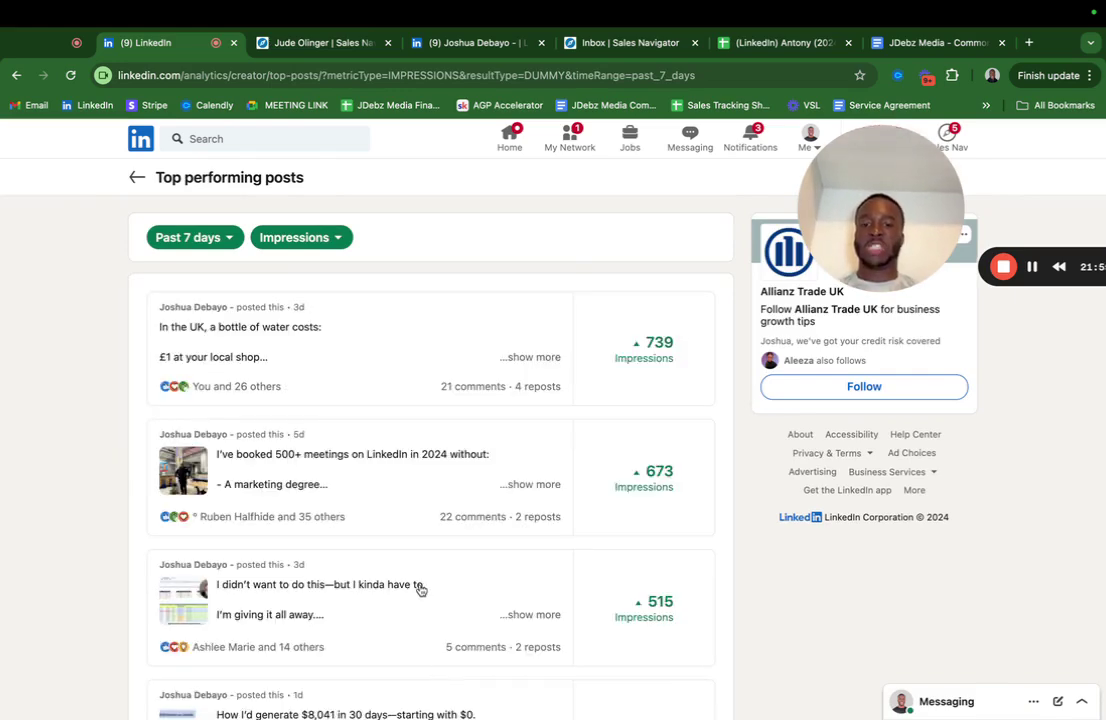
{"action": "scroll", "coordinate": [420, 590], "scroll_direction": "down", "scroll_amount": 2}
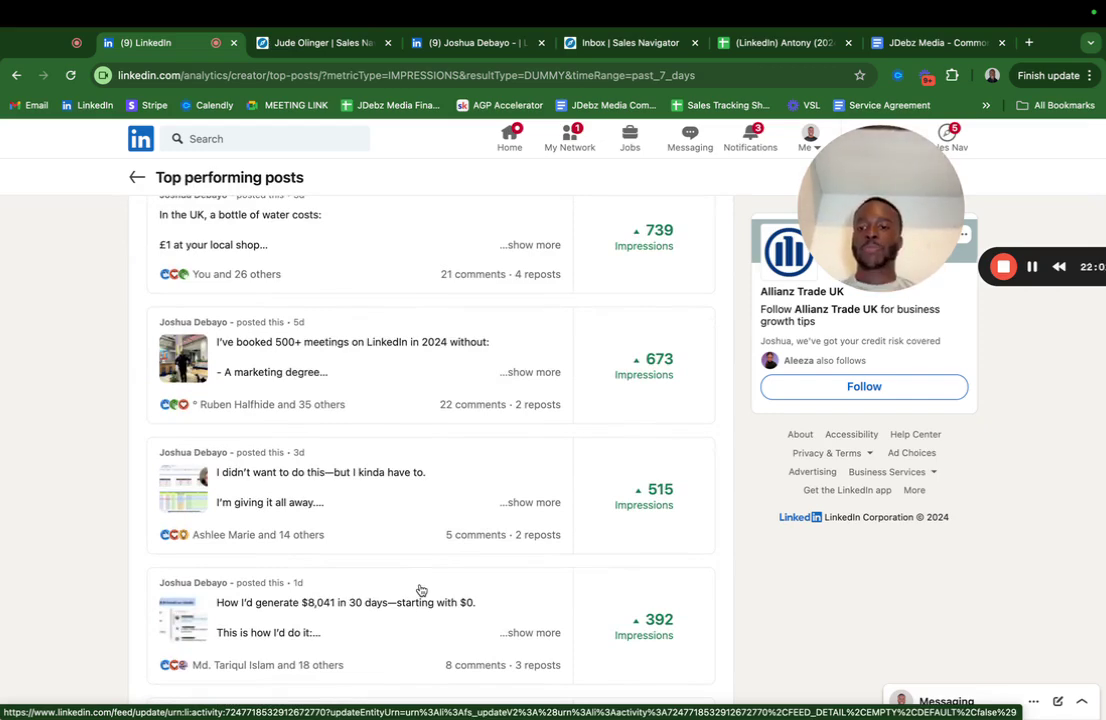
{"action": "scroll", "coordinate": [420, 590], "scroll_direction": "down", "scroll_amount": 8}
Step: Leave the top performing posts analytics and go back to the LinkedIn home feed
{"action": "left_click_drag", "start_coordinate": [920, 210], "coordinate": [488, 516]}
{"action": "left_click", "coordinate": [565, 447]}
{"action": "left_click", "coordinate": [141, 141]}
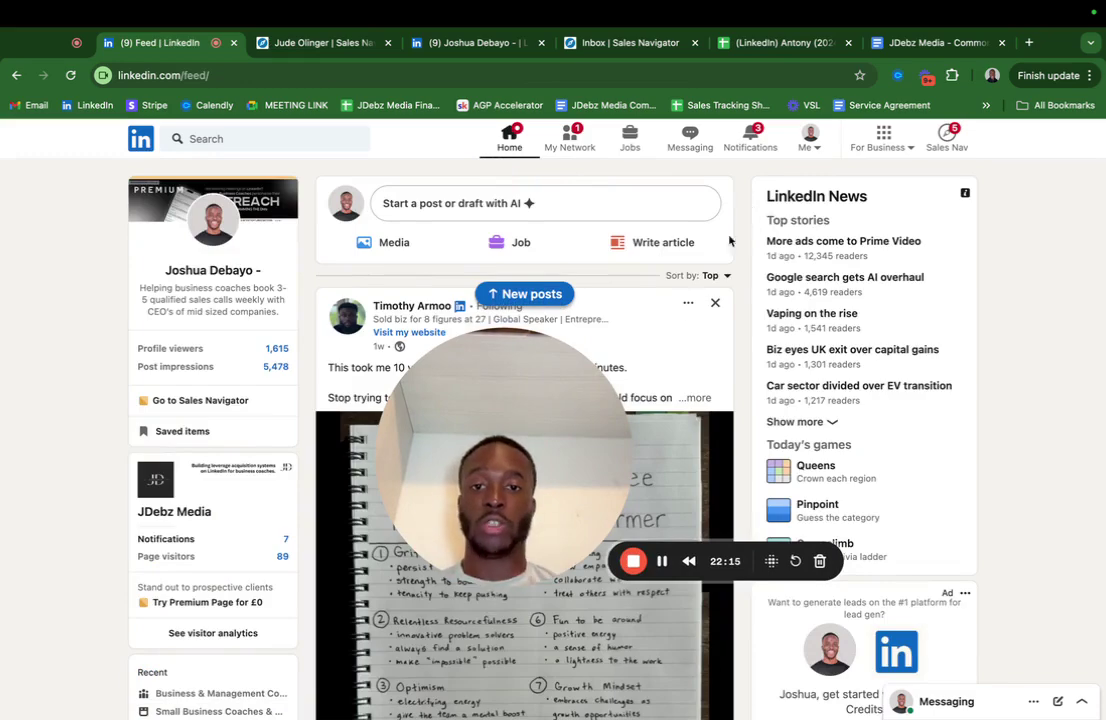
{"action": "left_click_drag", "start_coordinate": [479, 350], "coordinate": [811, 159]}
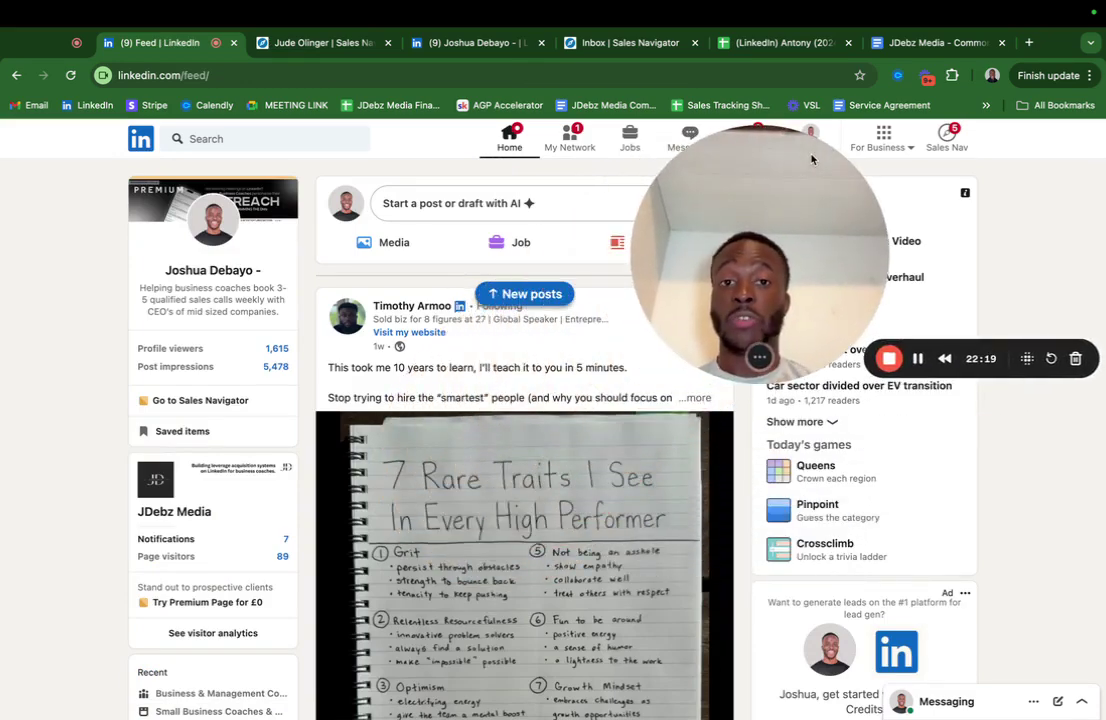